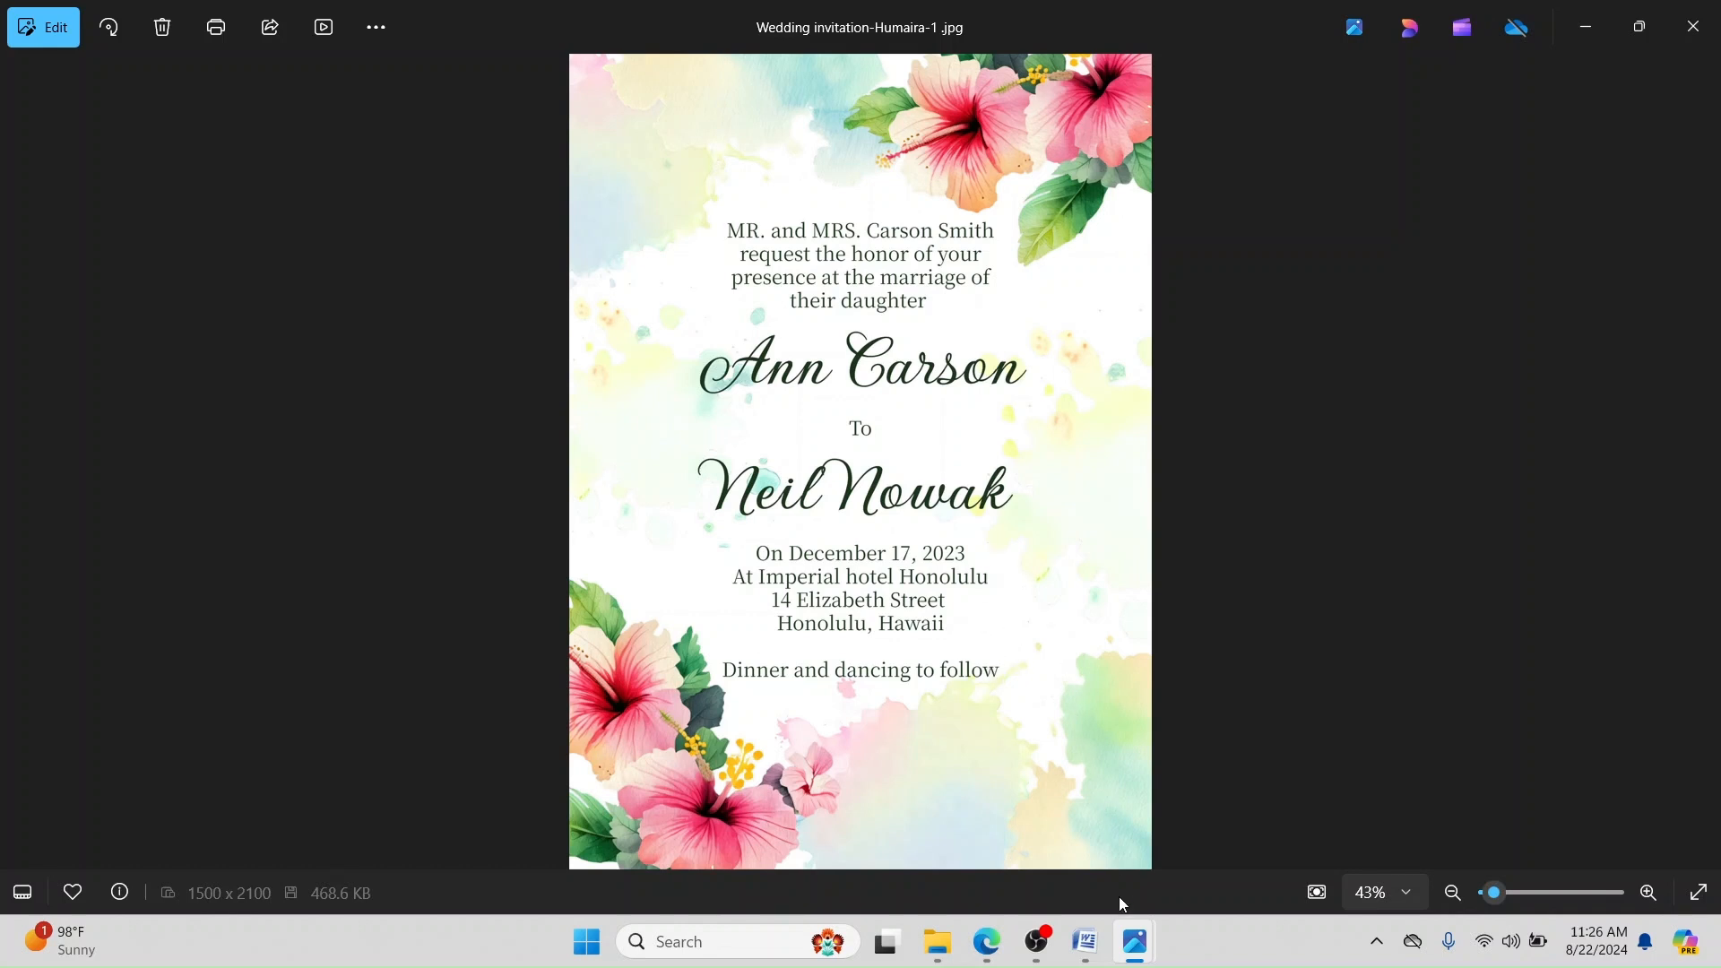
Step: Show the blank Tropical Wedding Invitation-5x7.jpg background in Windows Photos instead of the finished invitation
{"action": "mouse_move", "coordinate": [1135, 942]}
{"action": "left_click", "coordinate": [1255, 829]}
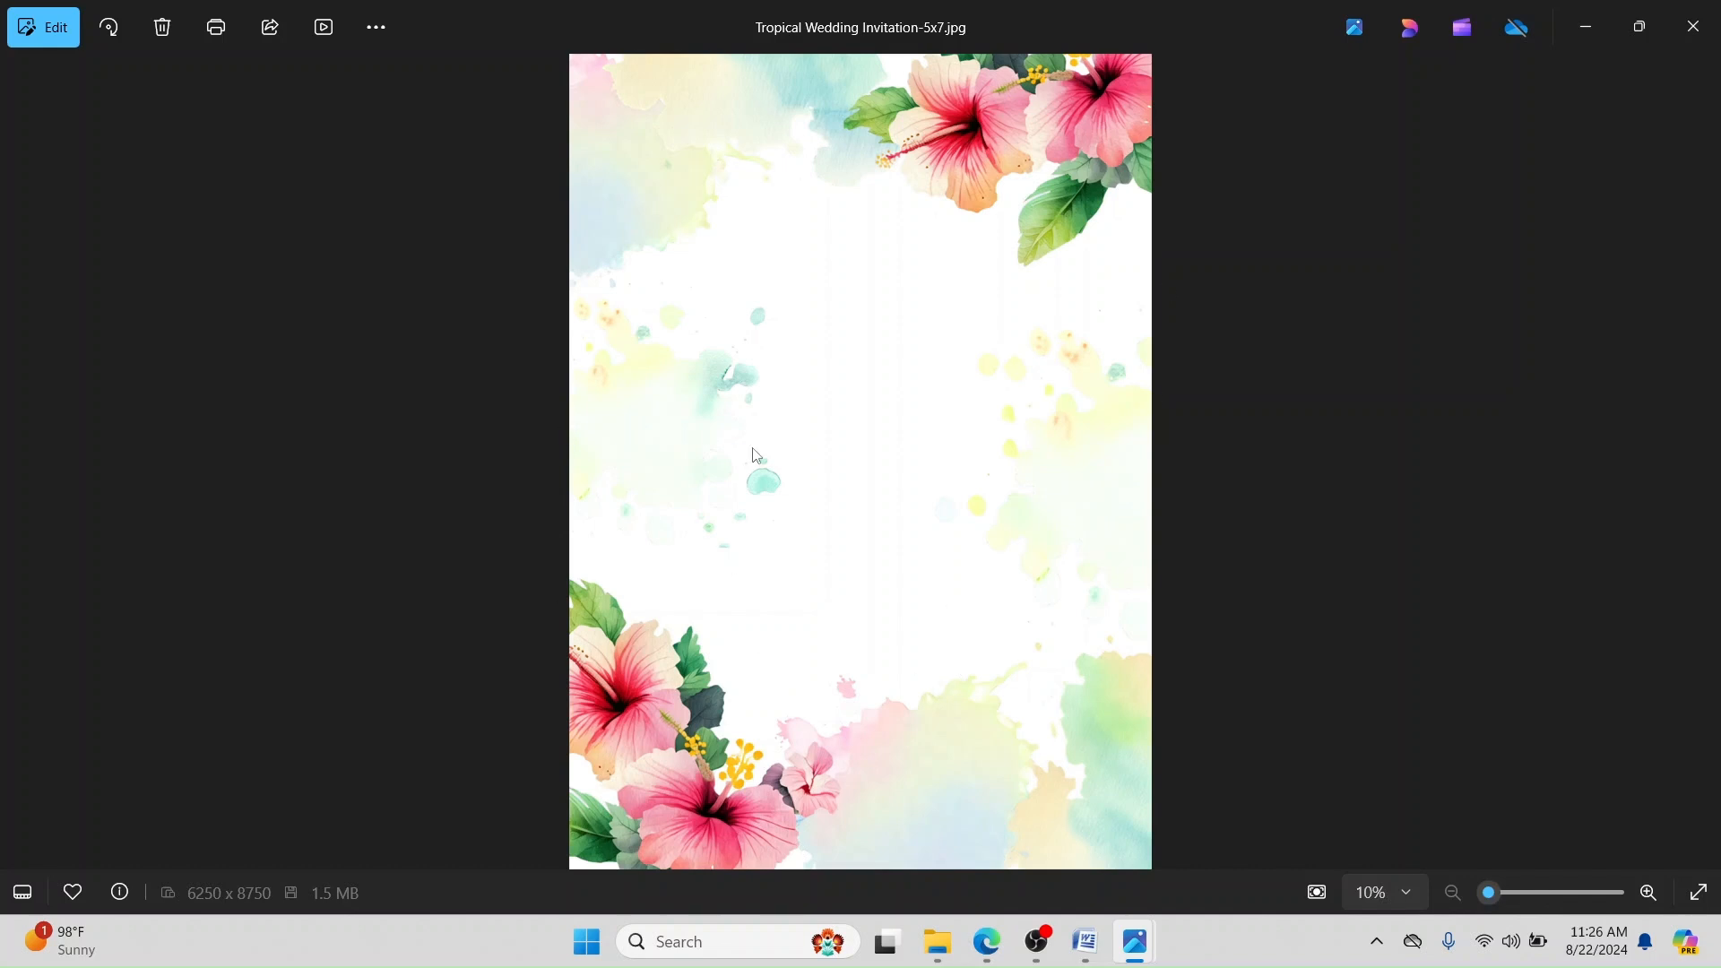
{"action": "mouse_move", "coordinate": [974, 941]}
{"action": "left_click", "coordinate": [986, 784]}
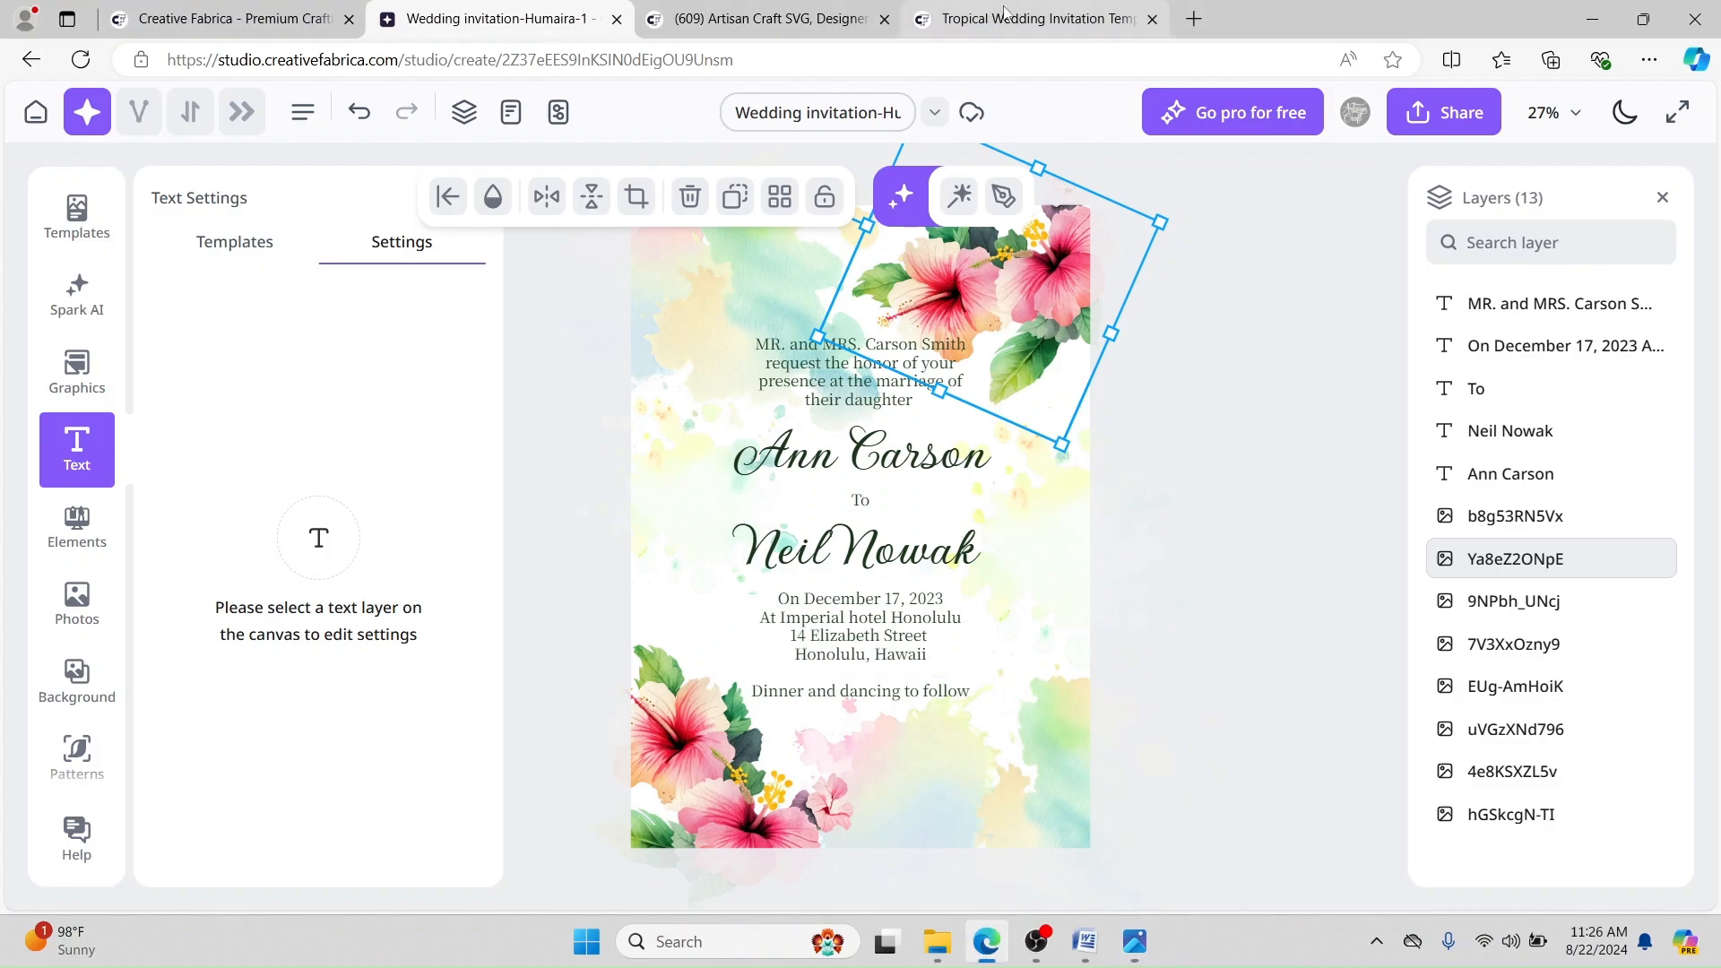
{"action": "left_click", "coordinate": [1005, 13]}
{"action": "left_click", "coordinate": [731, 7]}
{"action": "scroll", "coordinate": [571, 363], "scroll_direction": "down", "scroll_amount": 5}
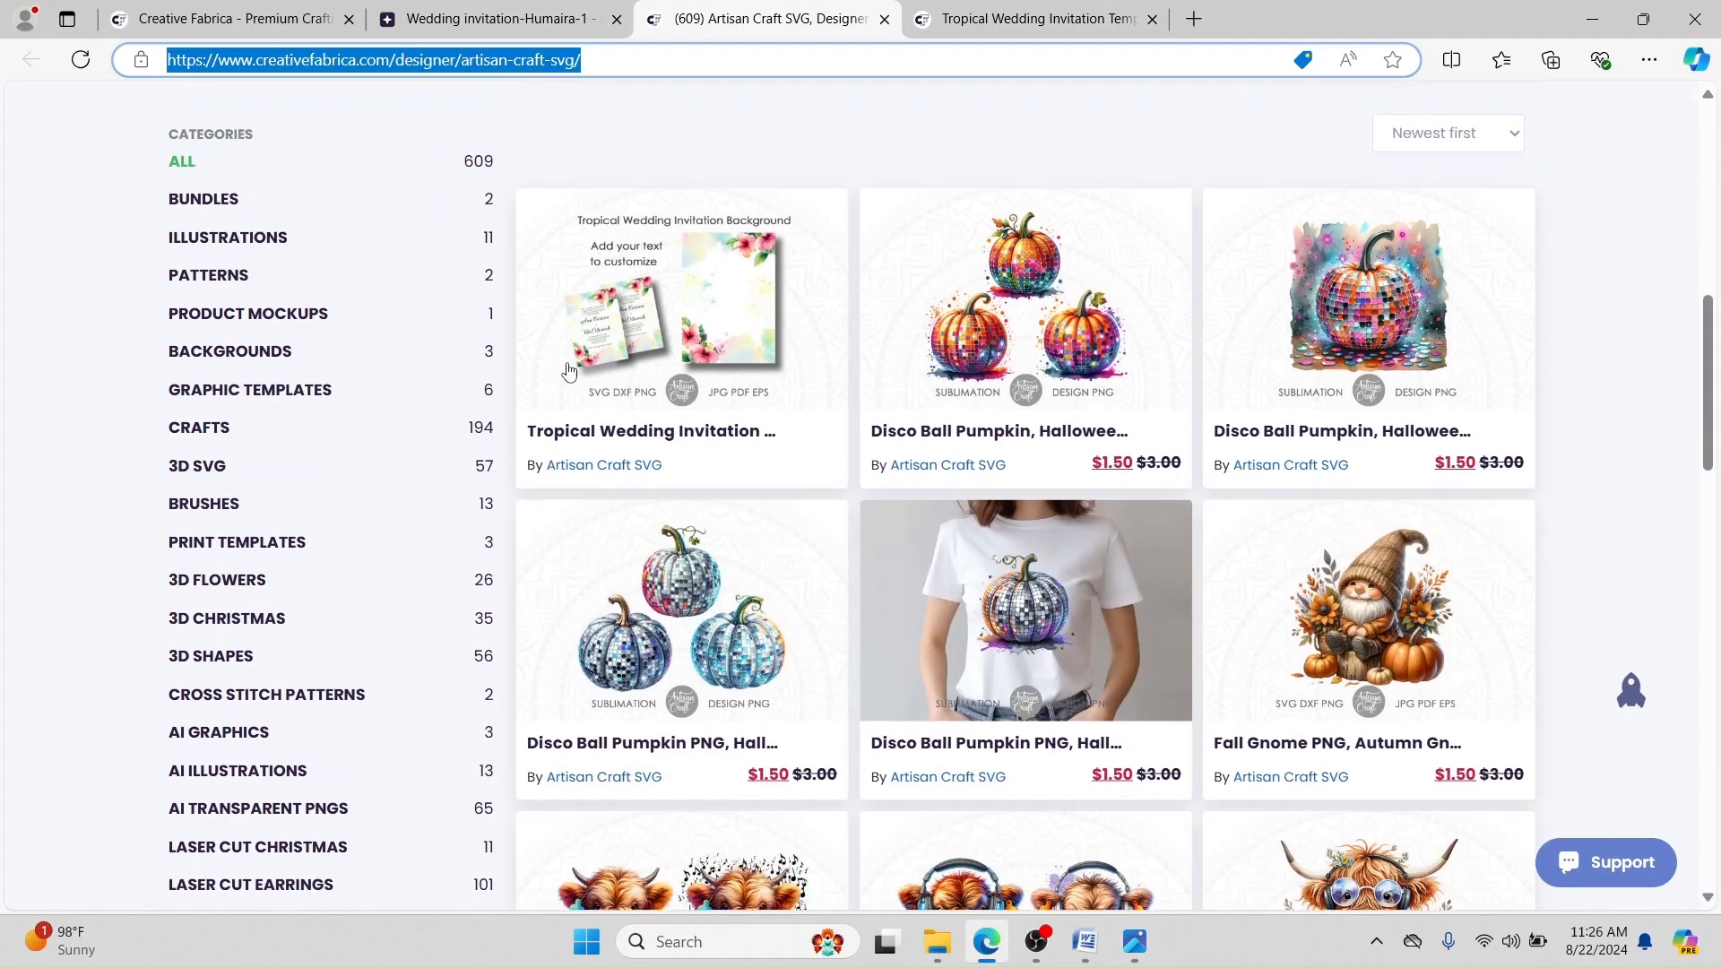
{"action": "scroll", "coordinate": [571, 363], "scroll_direction": "up", "scroll_amount": 7}
{"action": "left_click", "coordinate": [1031, 18]}
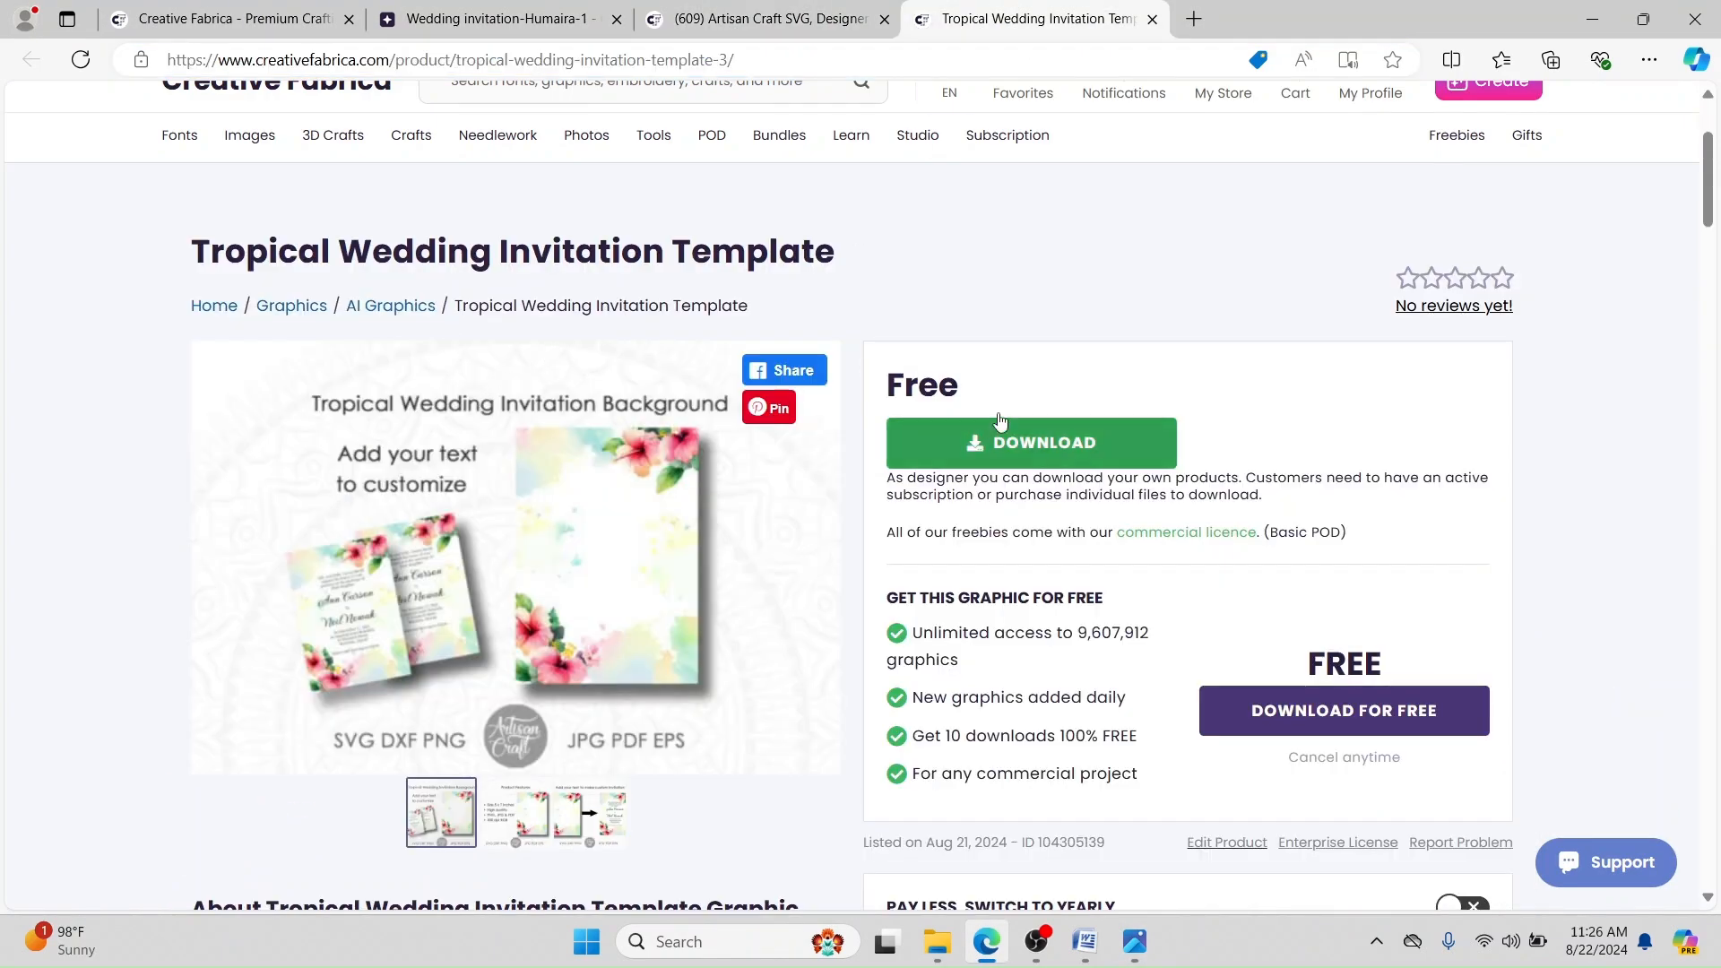
{"action": "scroll", "coordinate": [205, 567], "scroll_direction": "up", "scroll_amount": 3}
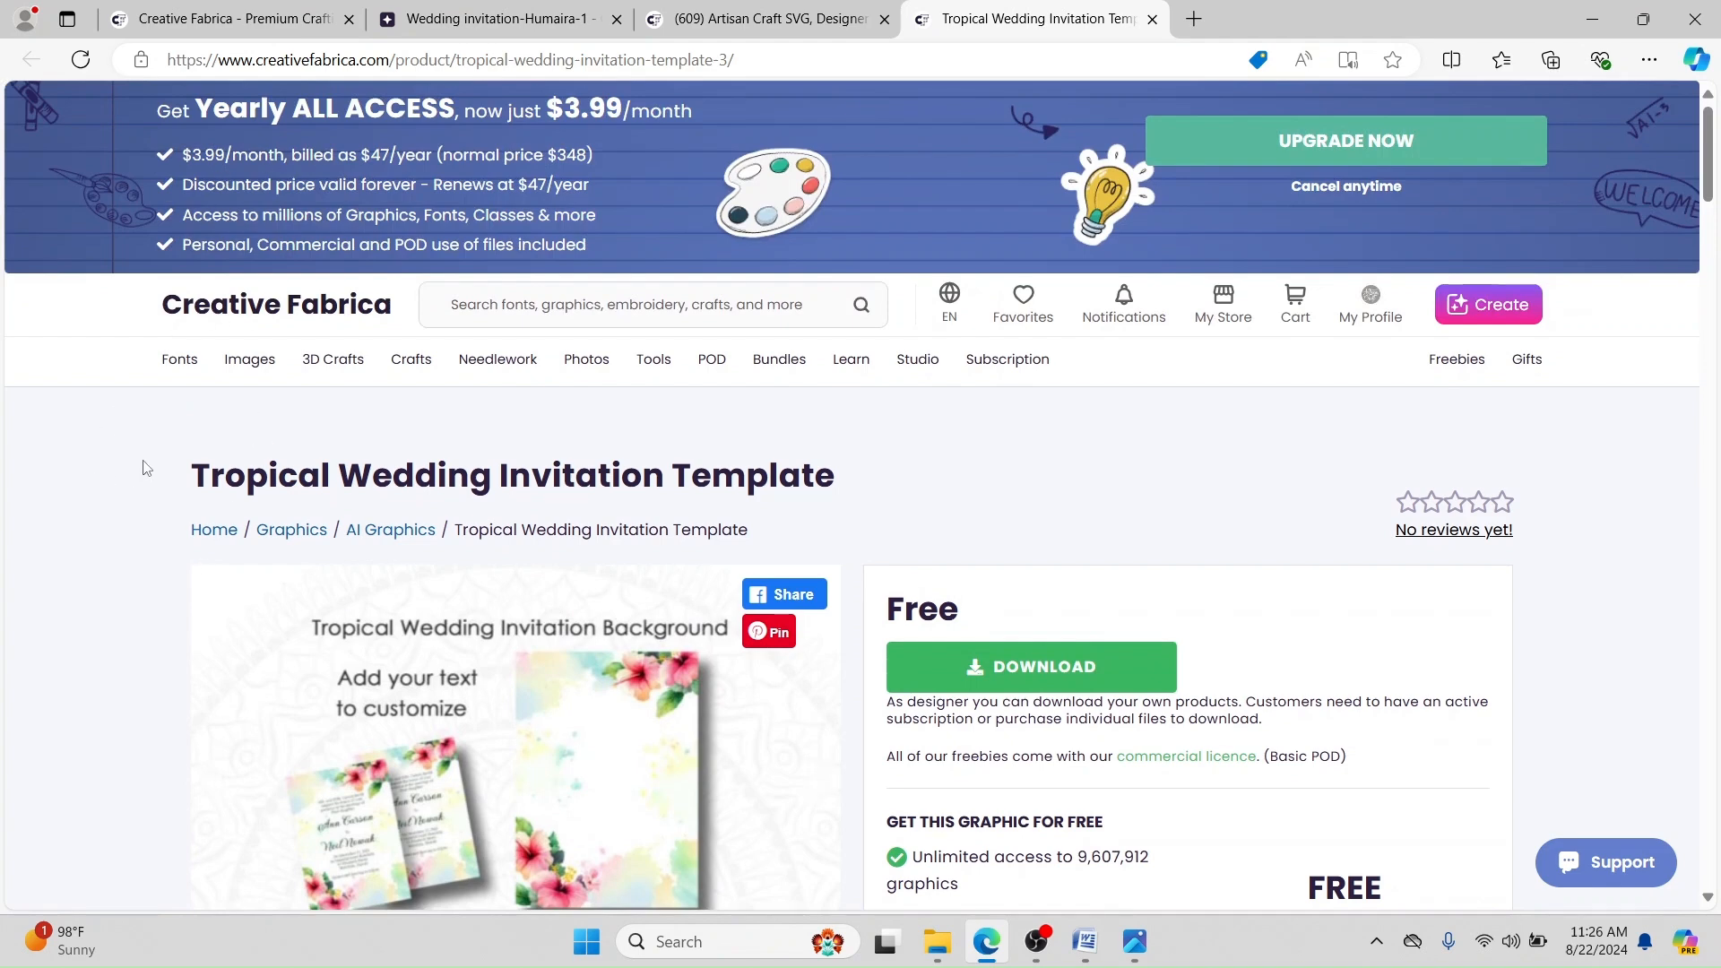
{"action": "scroll", "coordinate": [276, 555], "scroll_direction": "down", "scroll_amount": 1}
{"action": "scroll", "coordinate": [299, 475], "scroll_direction": "down", "scroll_amount": 1}
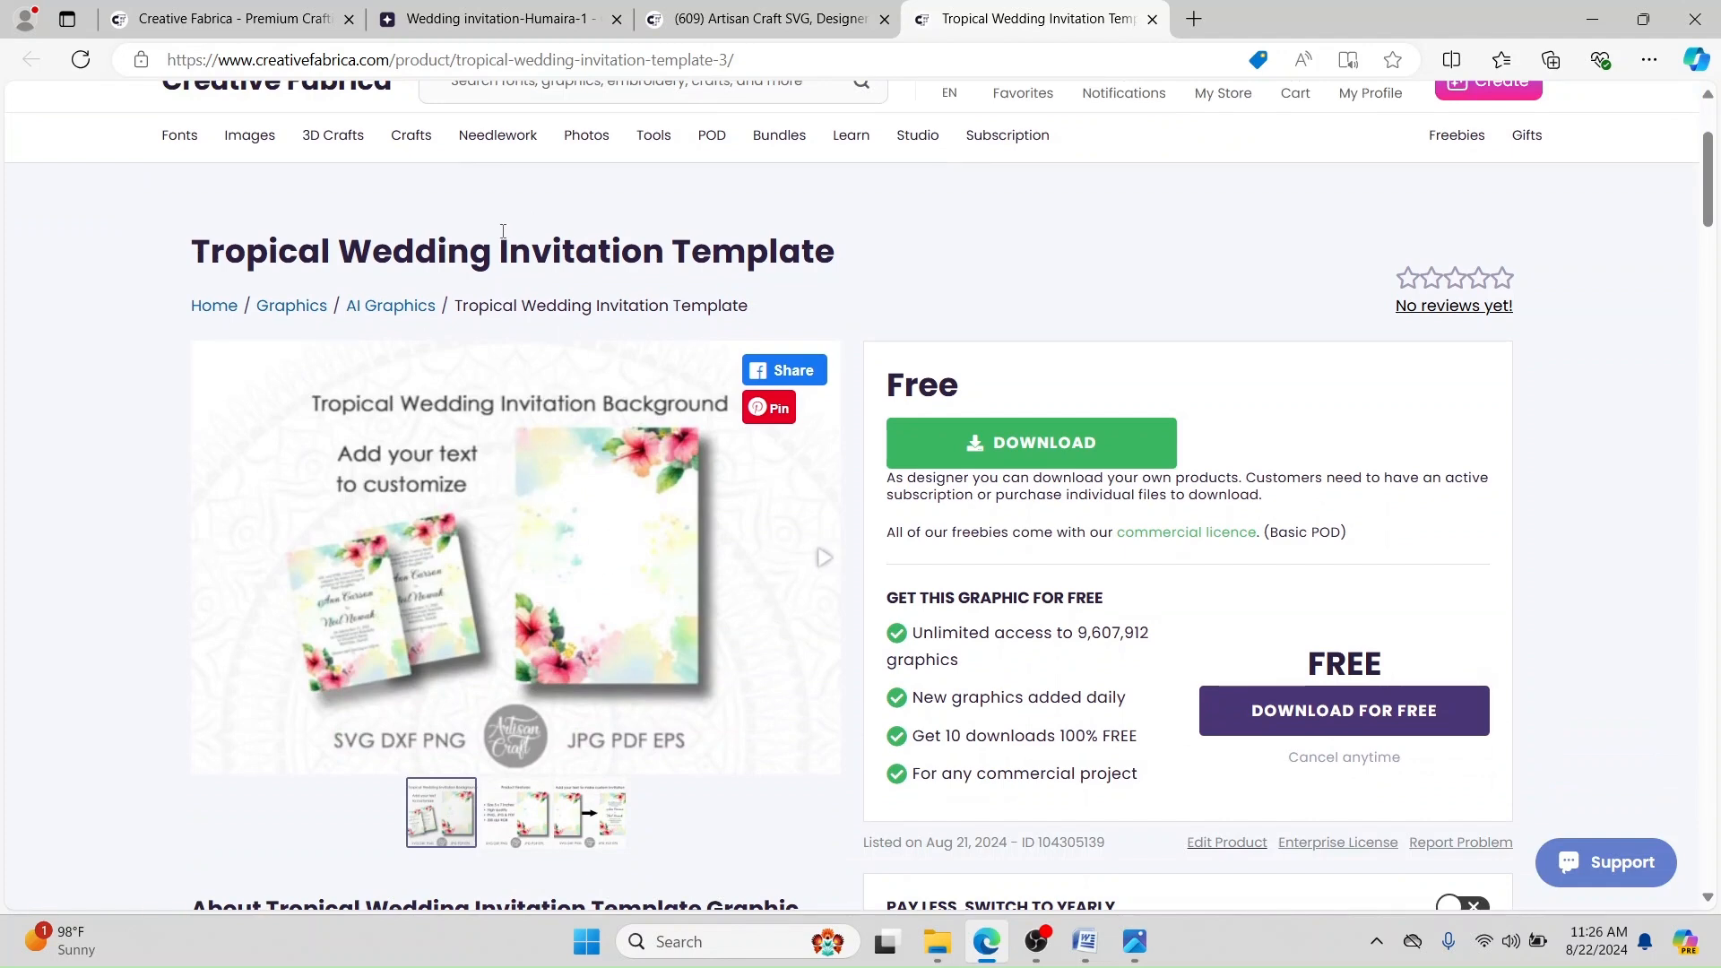
{"action": "left_click", "coordinate": [488, 20]}
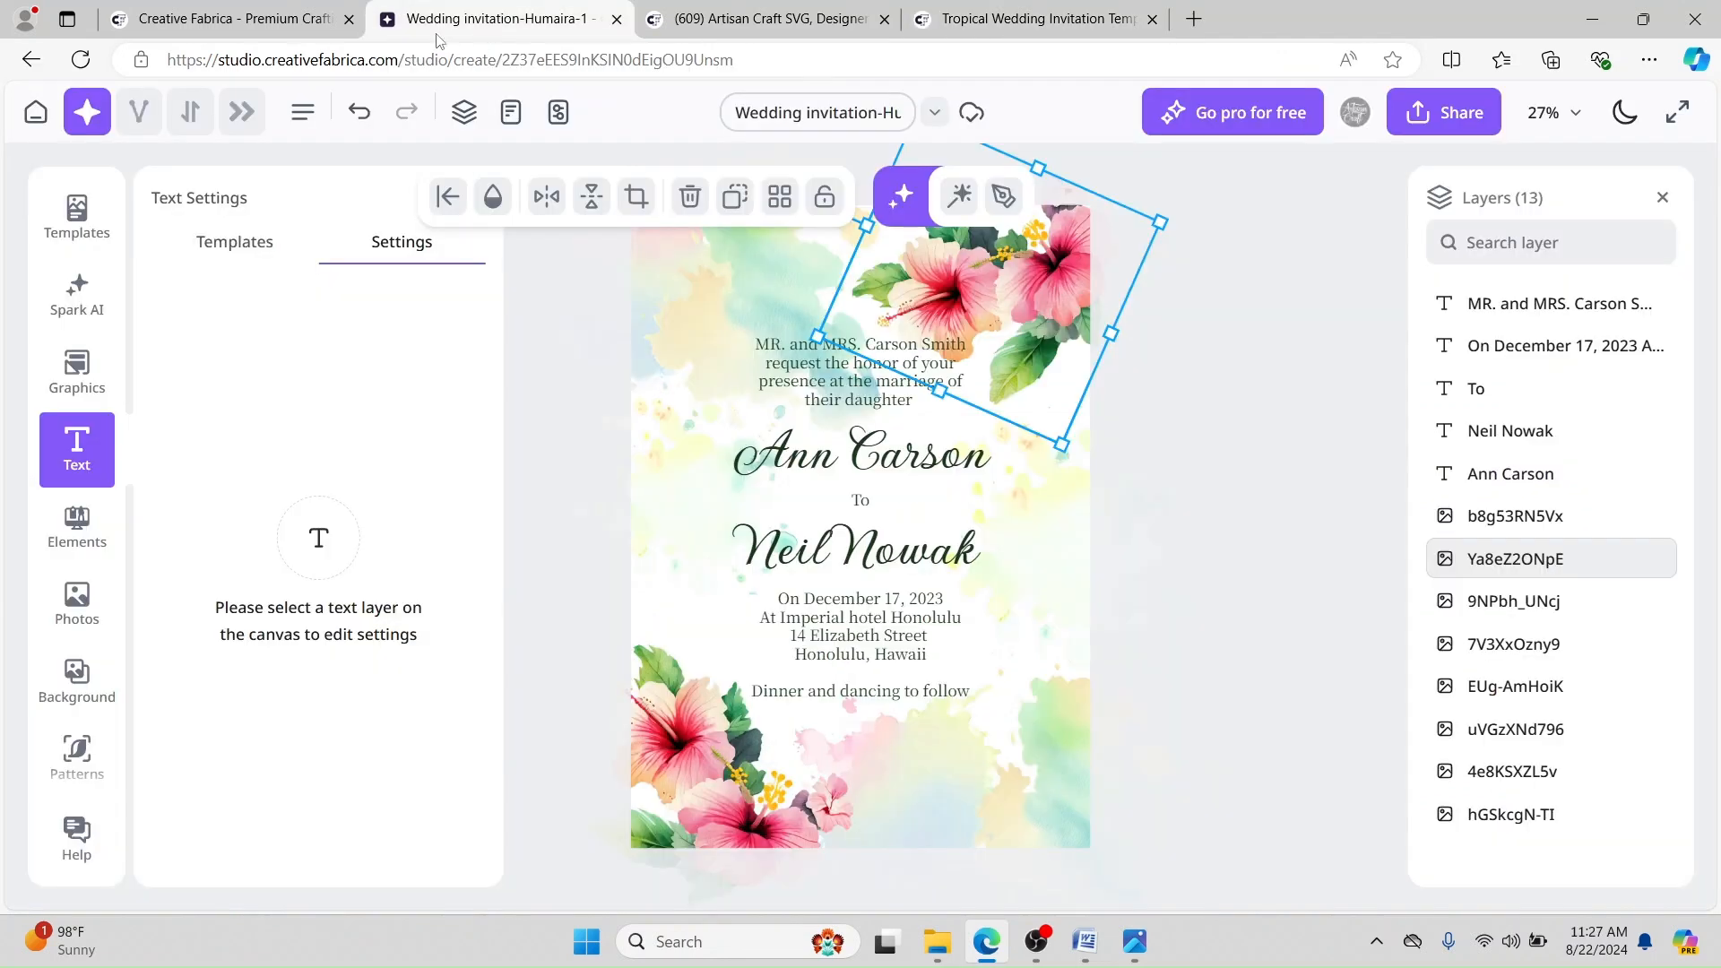
Step: Nudge the bottom-left hibiscus and shift the top flower cluster up and right into its corner
{"action": "left_click", "coordinate": [1230, 343]}
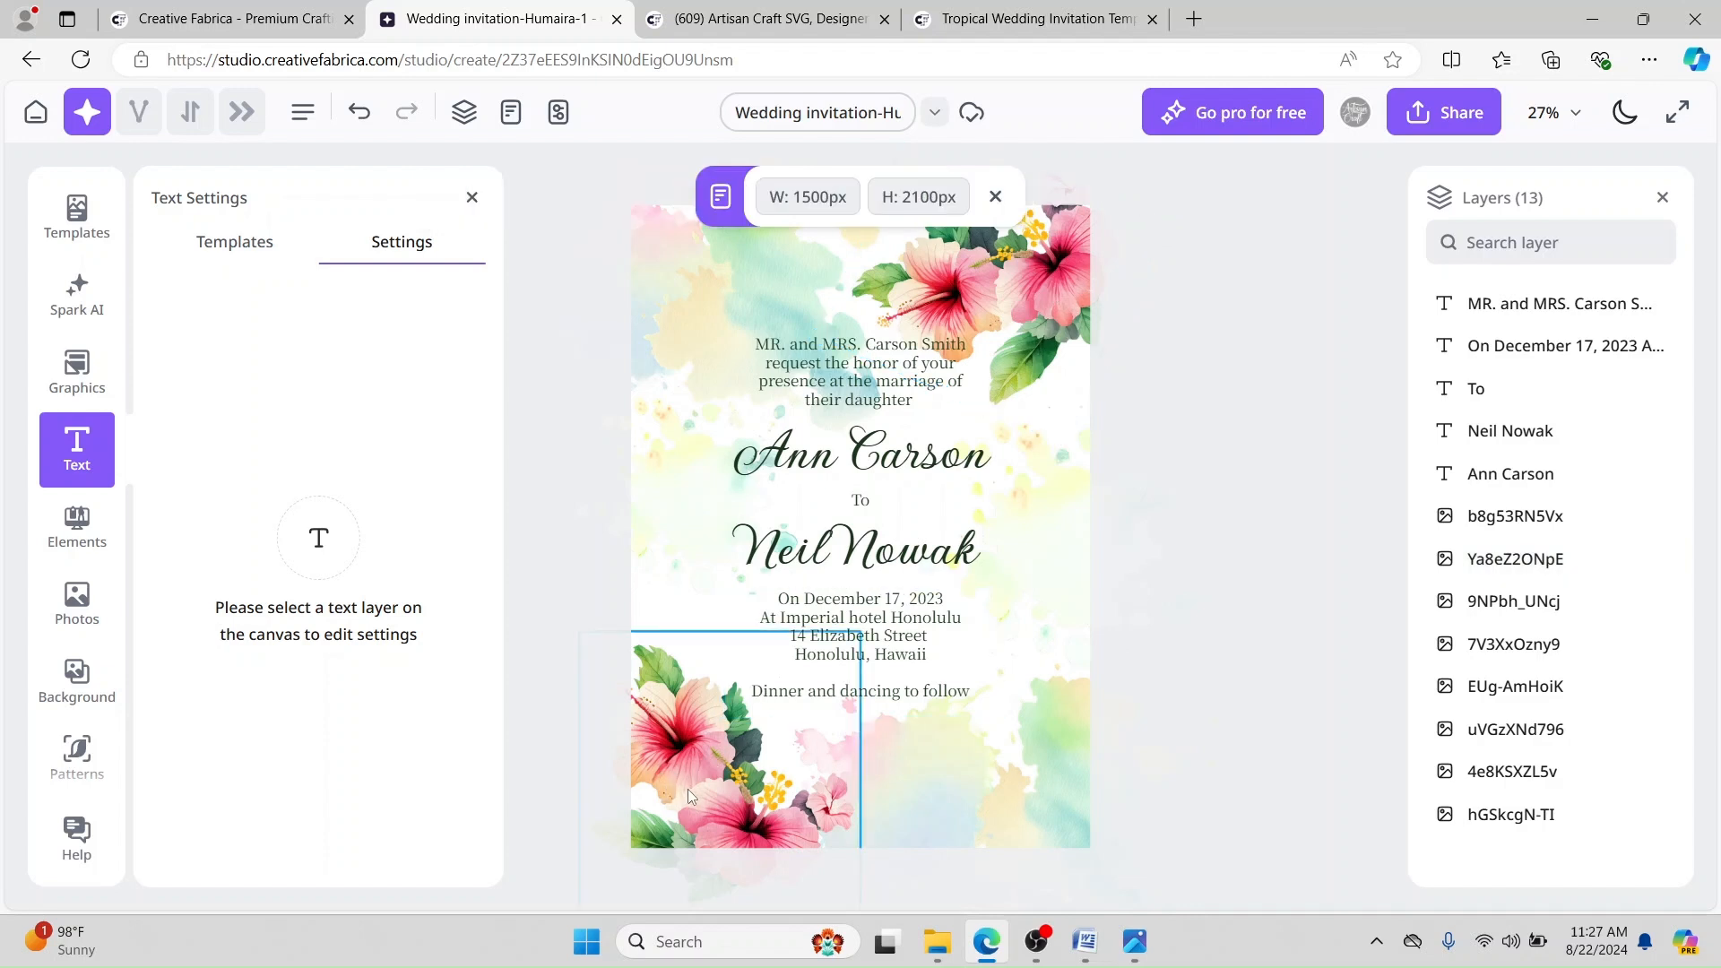
{"action": "mouse_move", "coordinate": [692, 780]}
{"action": "left_mouse_down"}
{"action": "mouse_move", "coordinate": [712, 643]}
{"action": "mouse_move", "coordinate": [728, 739]}
{"action": "mouse_move", "coordinate": [683, 756]}
{"action": "mouse_move", "coordinate": [670, 739]}
{"action": "mouse_move", "coordinate": [686, 769]}
{"action": "left_mouse_up"}
{"action": "left_click", "coordinate": [742, 278]}
{"action": "left_click_drag", "start_coordinate": [743, 278], "coordinate": [709, 252]}
{"action": "left_click_drag", "start_coordinate": [1017, 244], "coordinate": [1027, 229]}
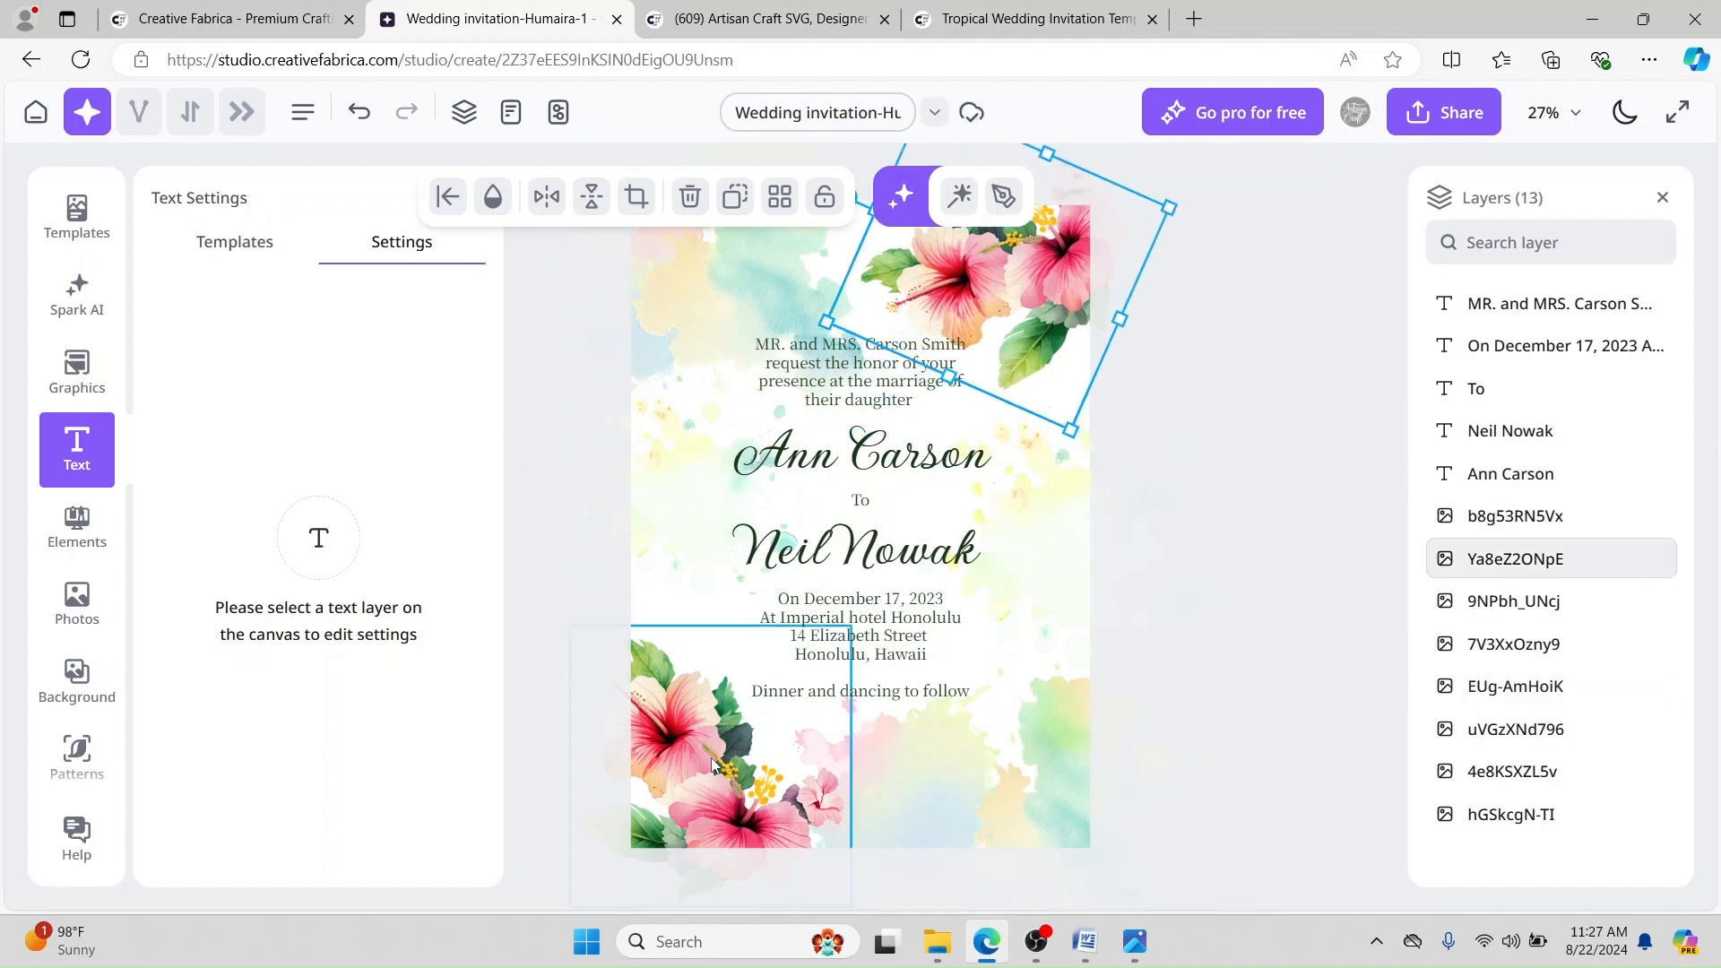
{"action": "mouse_move", "coordinate": [702, 762]}
{"action": "left_mouse_down"}
{"action": "mouse_move", "coordinate": [723, 773]}
{"action": "mouse_move", "coordinate": [701, 771]}
{"action": "mouse_move", "coordinate": [707, 756]}
{"action": "left_mouse_up"}
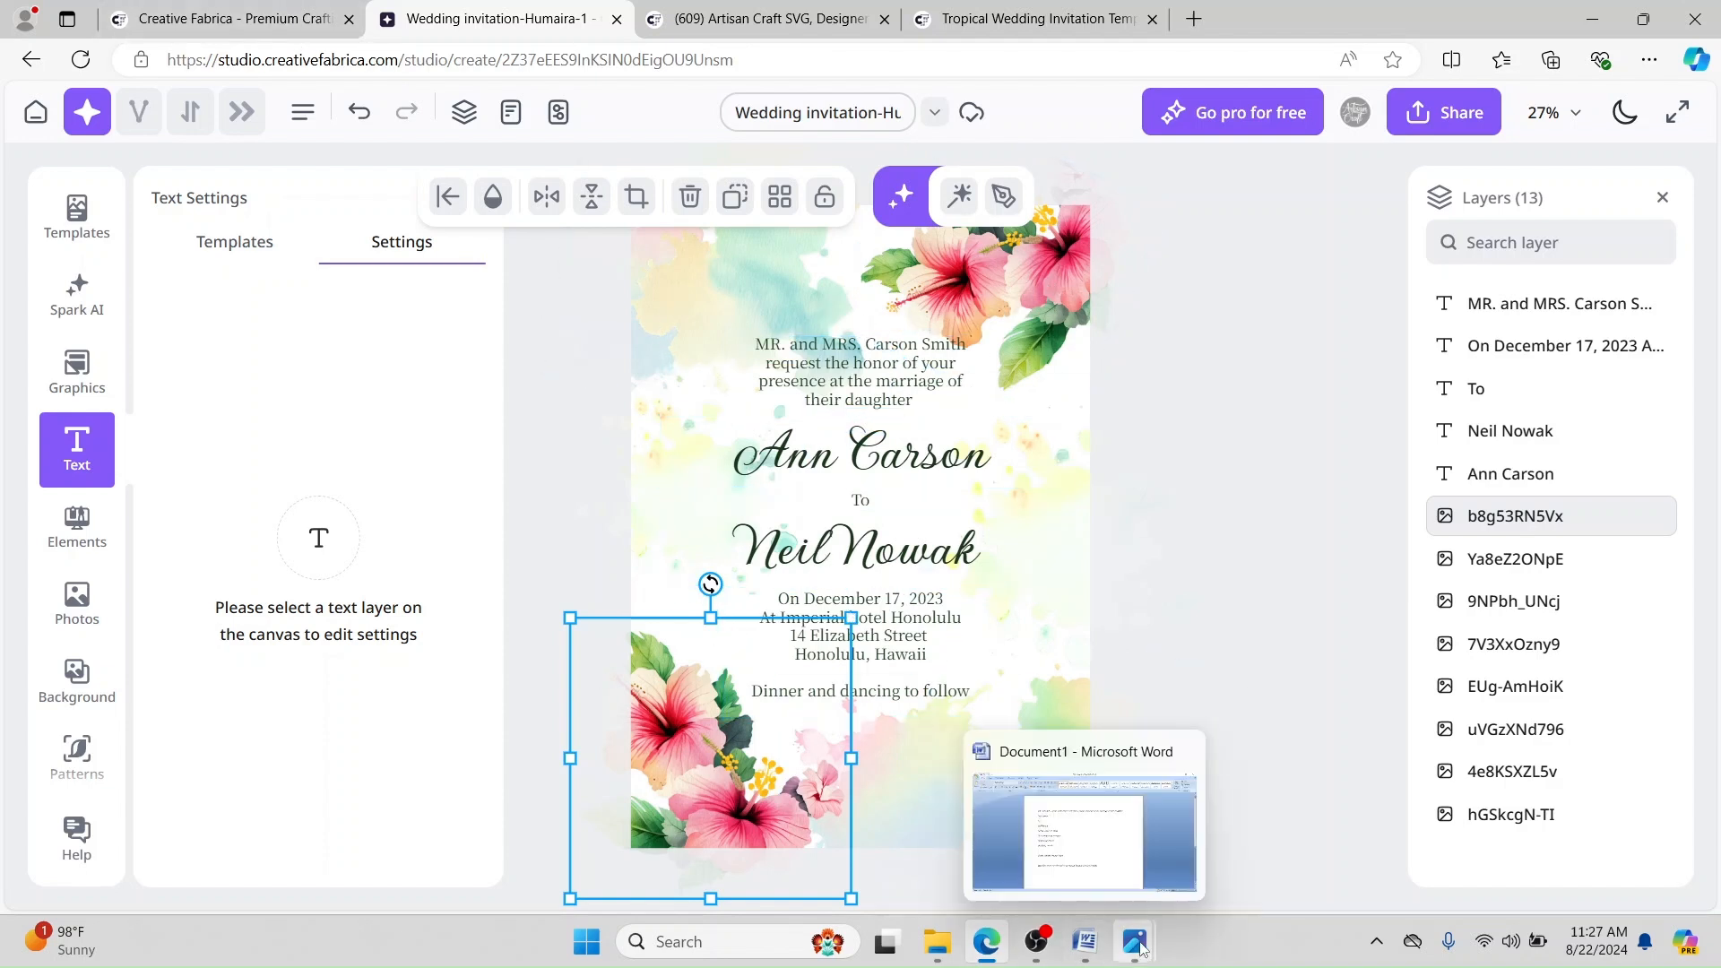
{"action": "left_click", "coordinate": [1265, 812]}
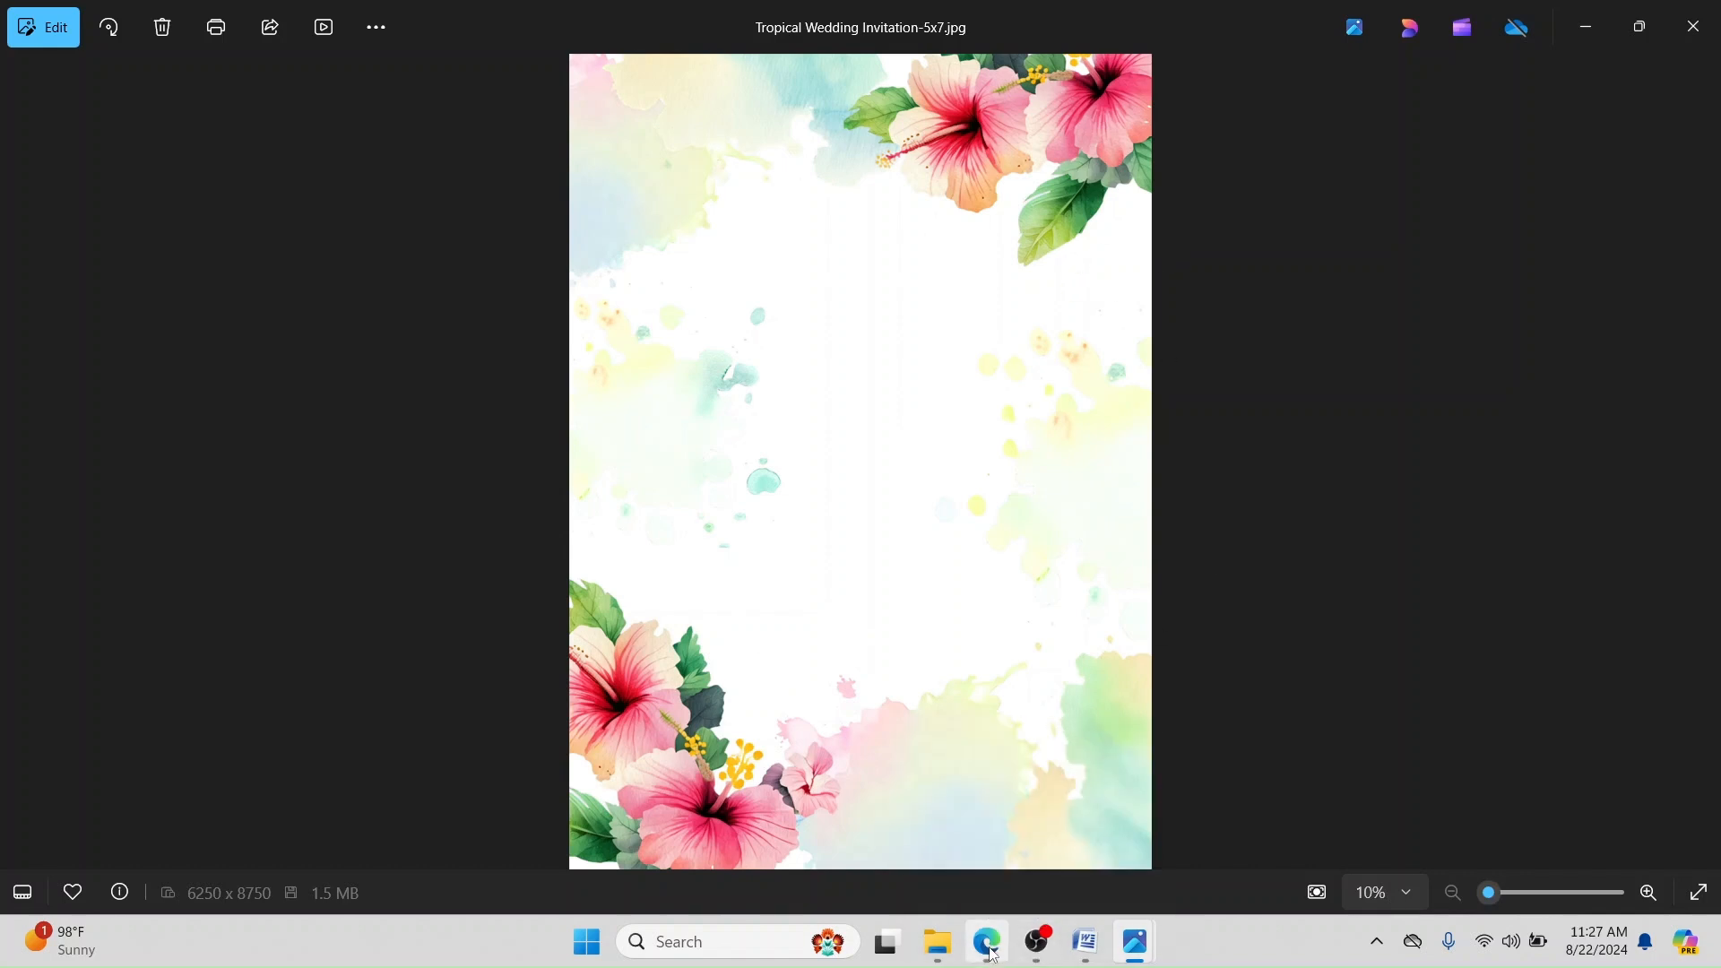
{"action": "left_click", "coordinate": [1019, 840]}
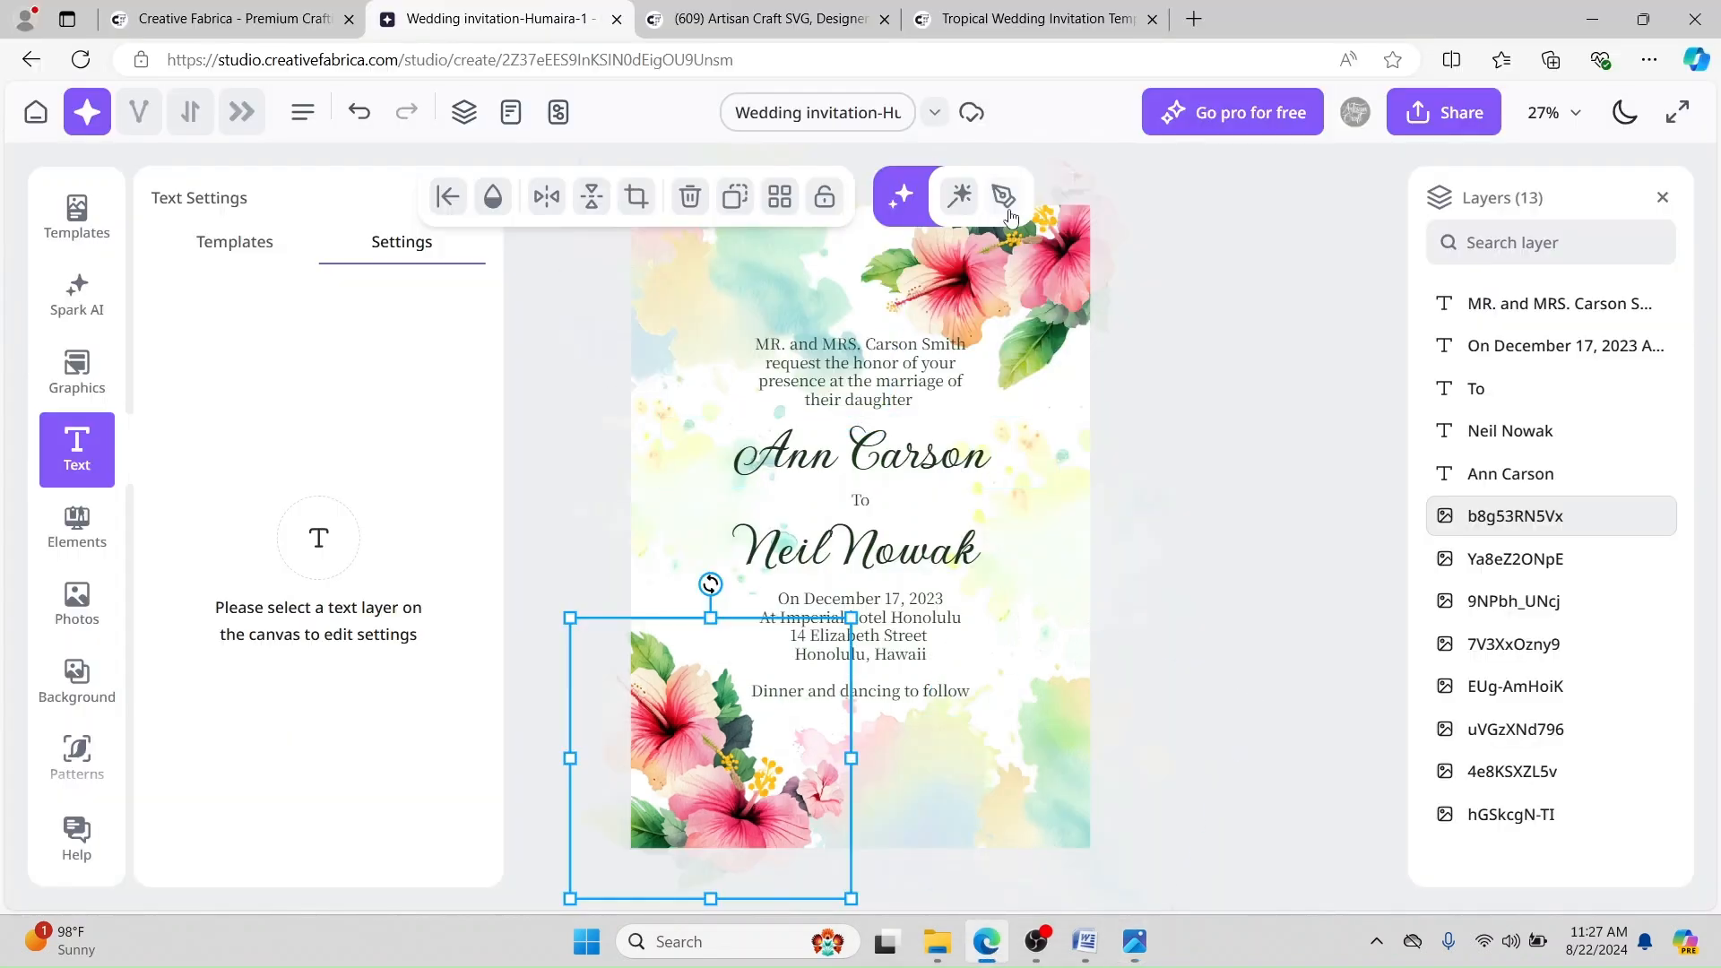
Step: Start a Studio design from the Creative Fabrica tab, then return to Home and show new-design options
{"action": "left_click", "coordinate": [223, 12]}
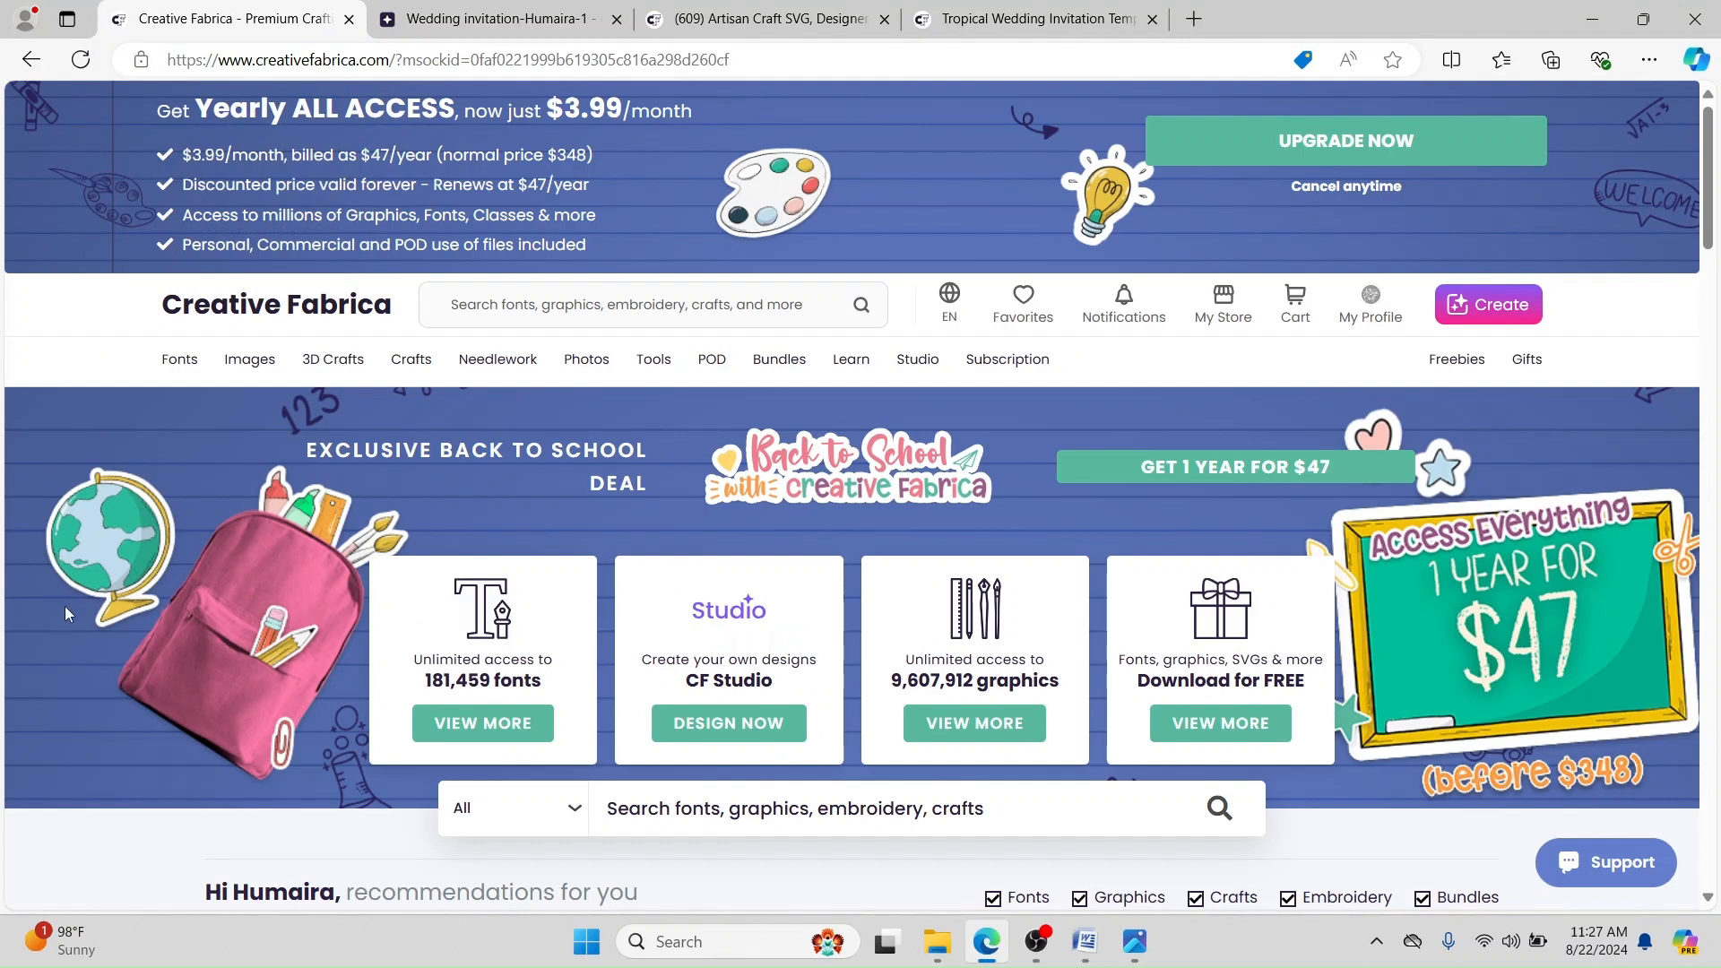
{"action": "left_click", "coordinate": [1488, 314]}
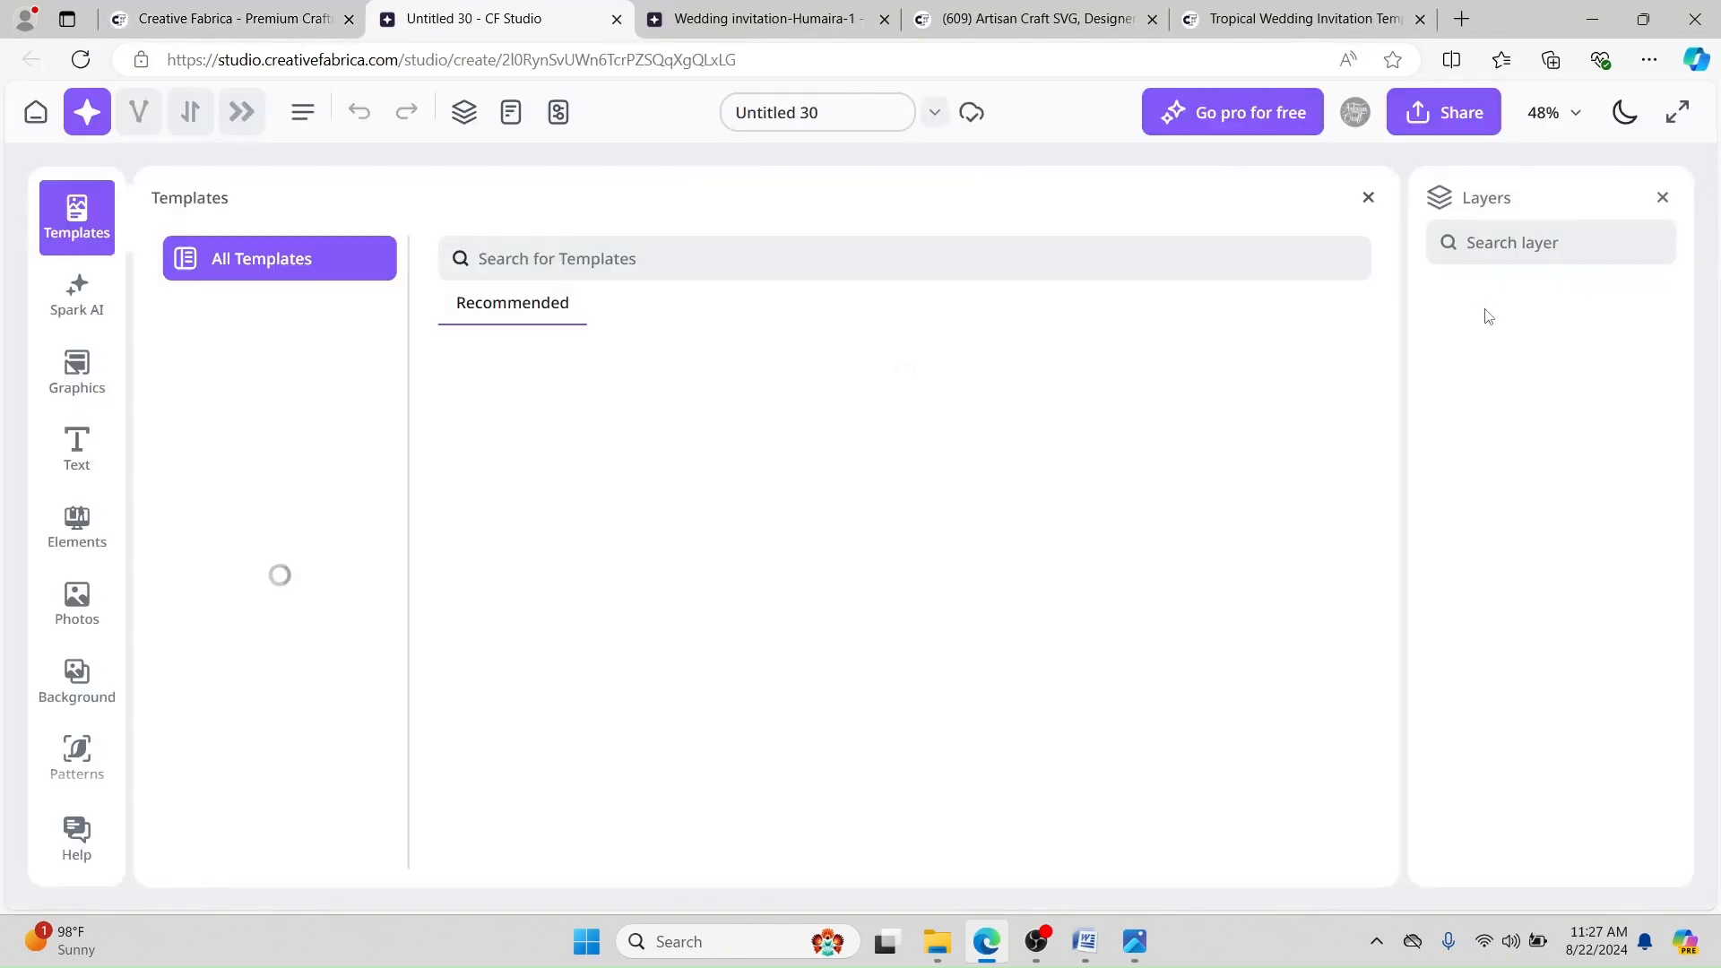
{"action": "left_click", "coordinate": [1367, 198]}
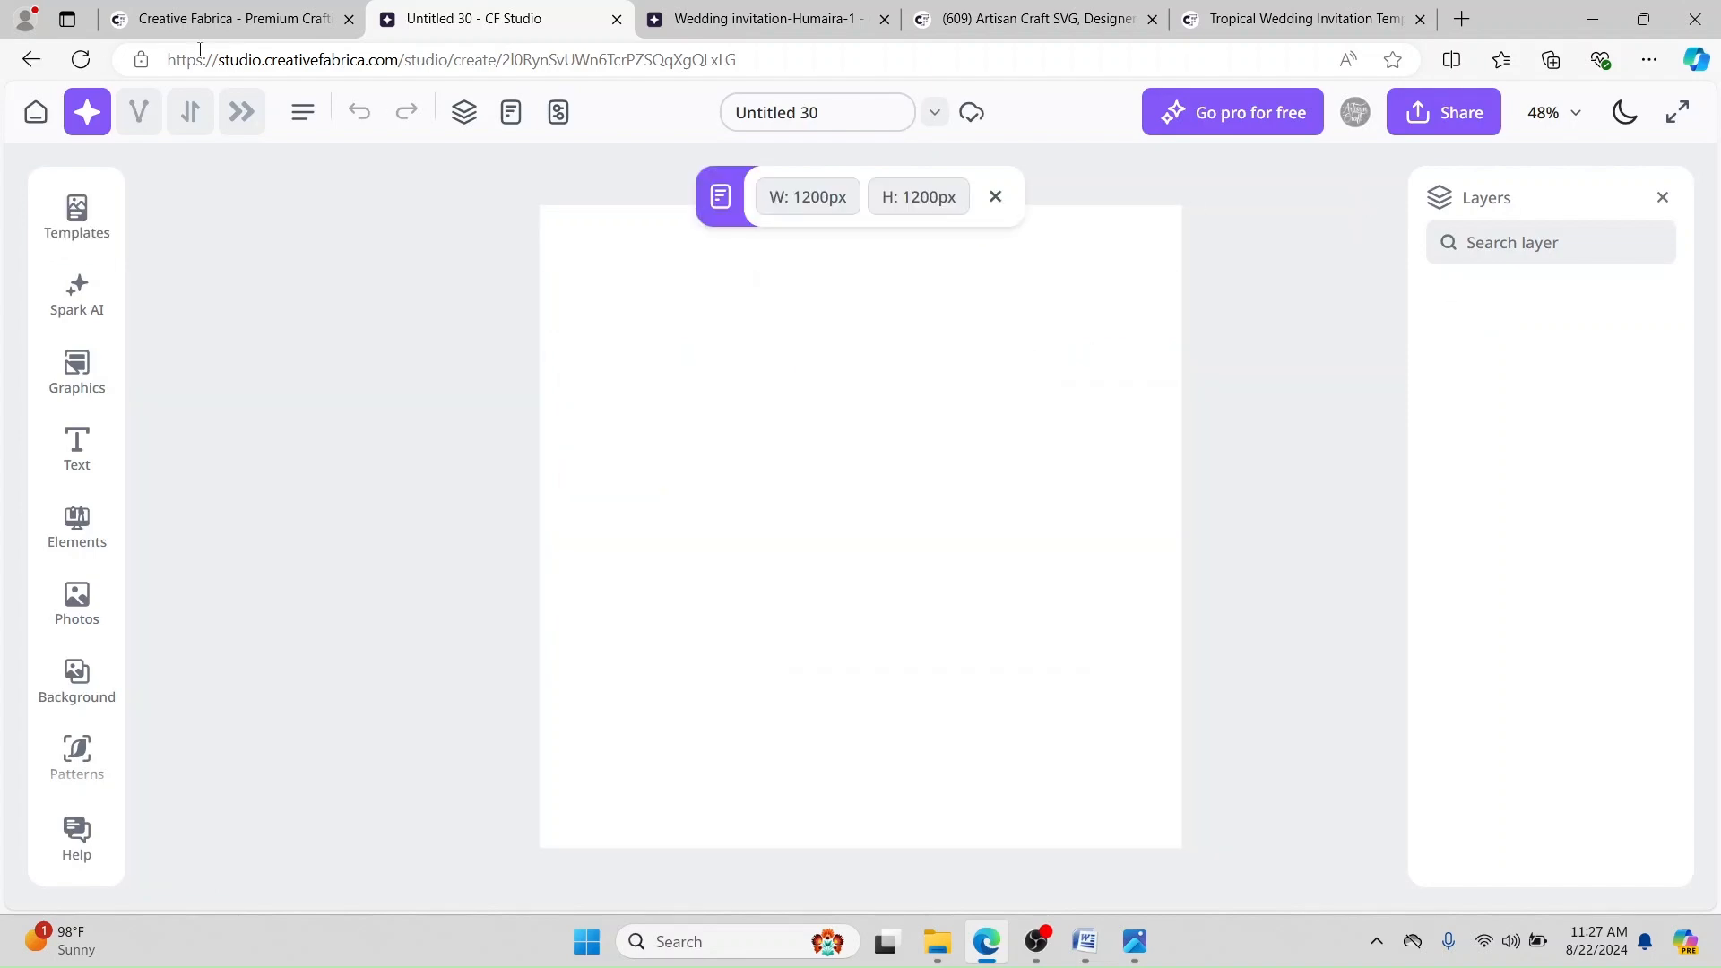
{"action": "left_click", "coordinate": [37, 114]}
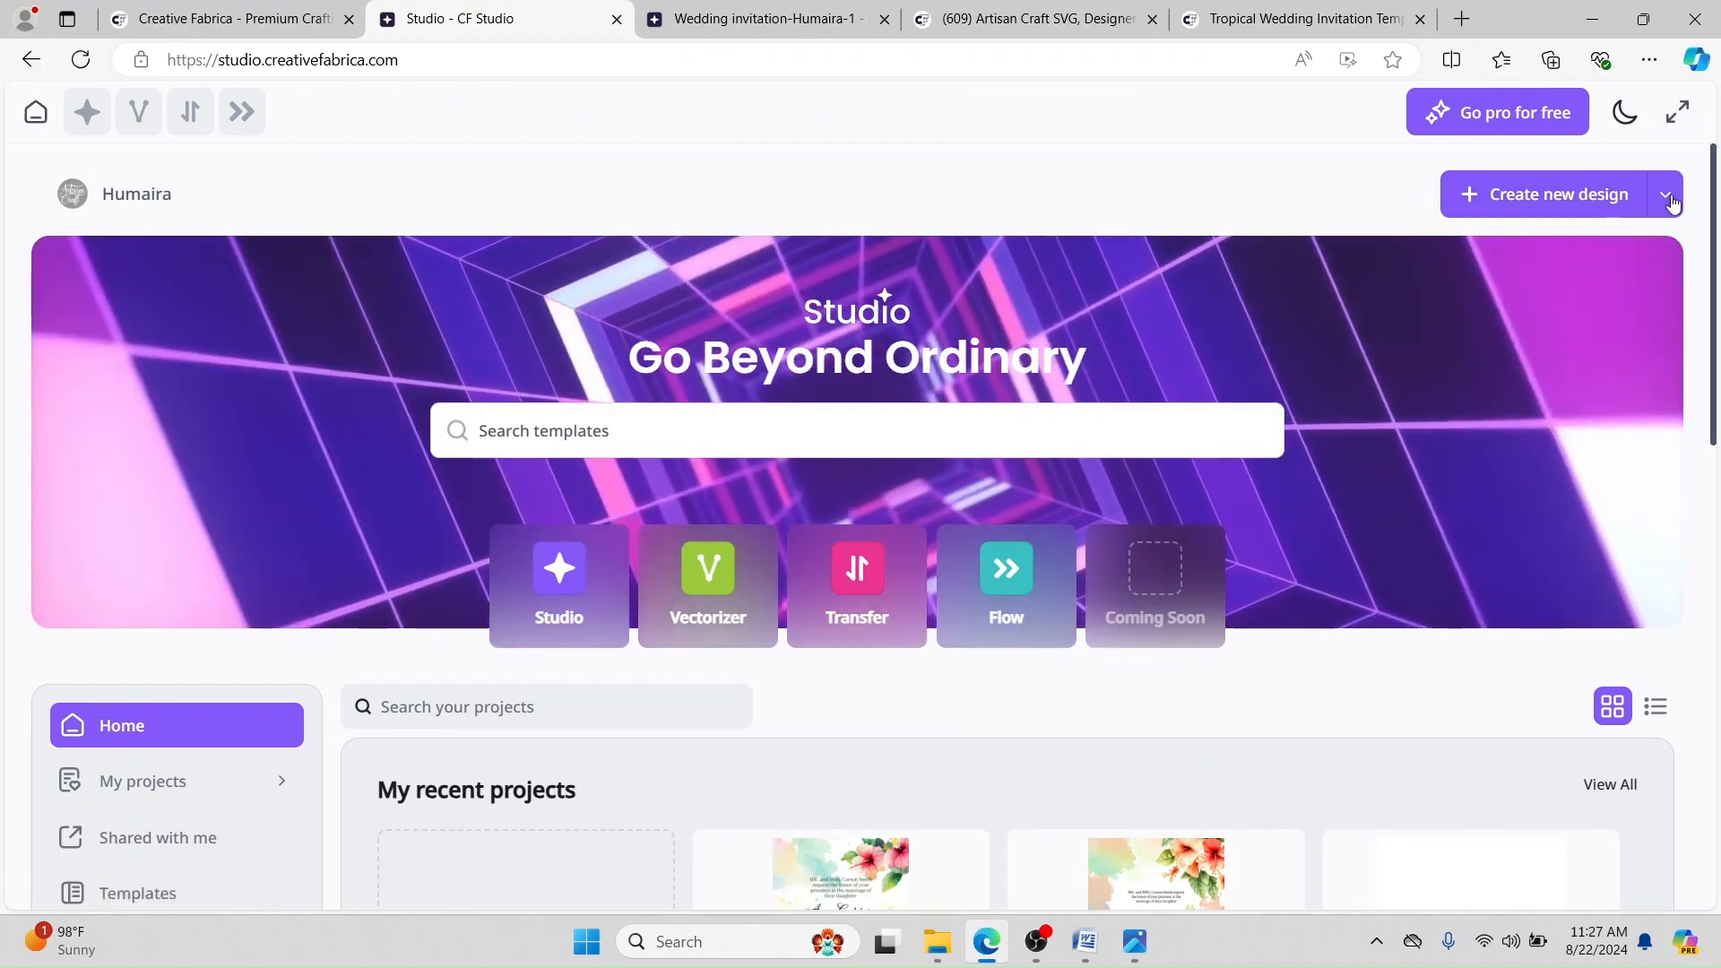
{"action": "left_click", "coordinate": [1671, 199]}
Step: Create a new 5 × 7 inch Bingo Card design at Print (300 DPI), 1500 × 2100 px
{"action": "left_click", "coordinate": [1524, 249]}
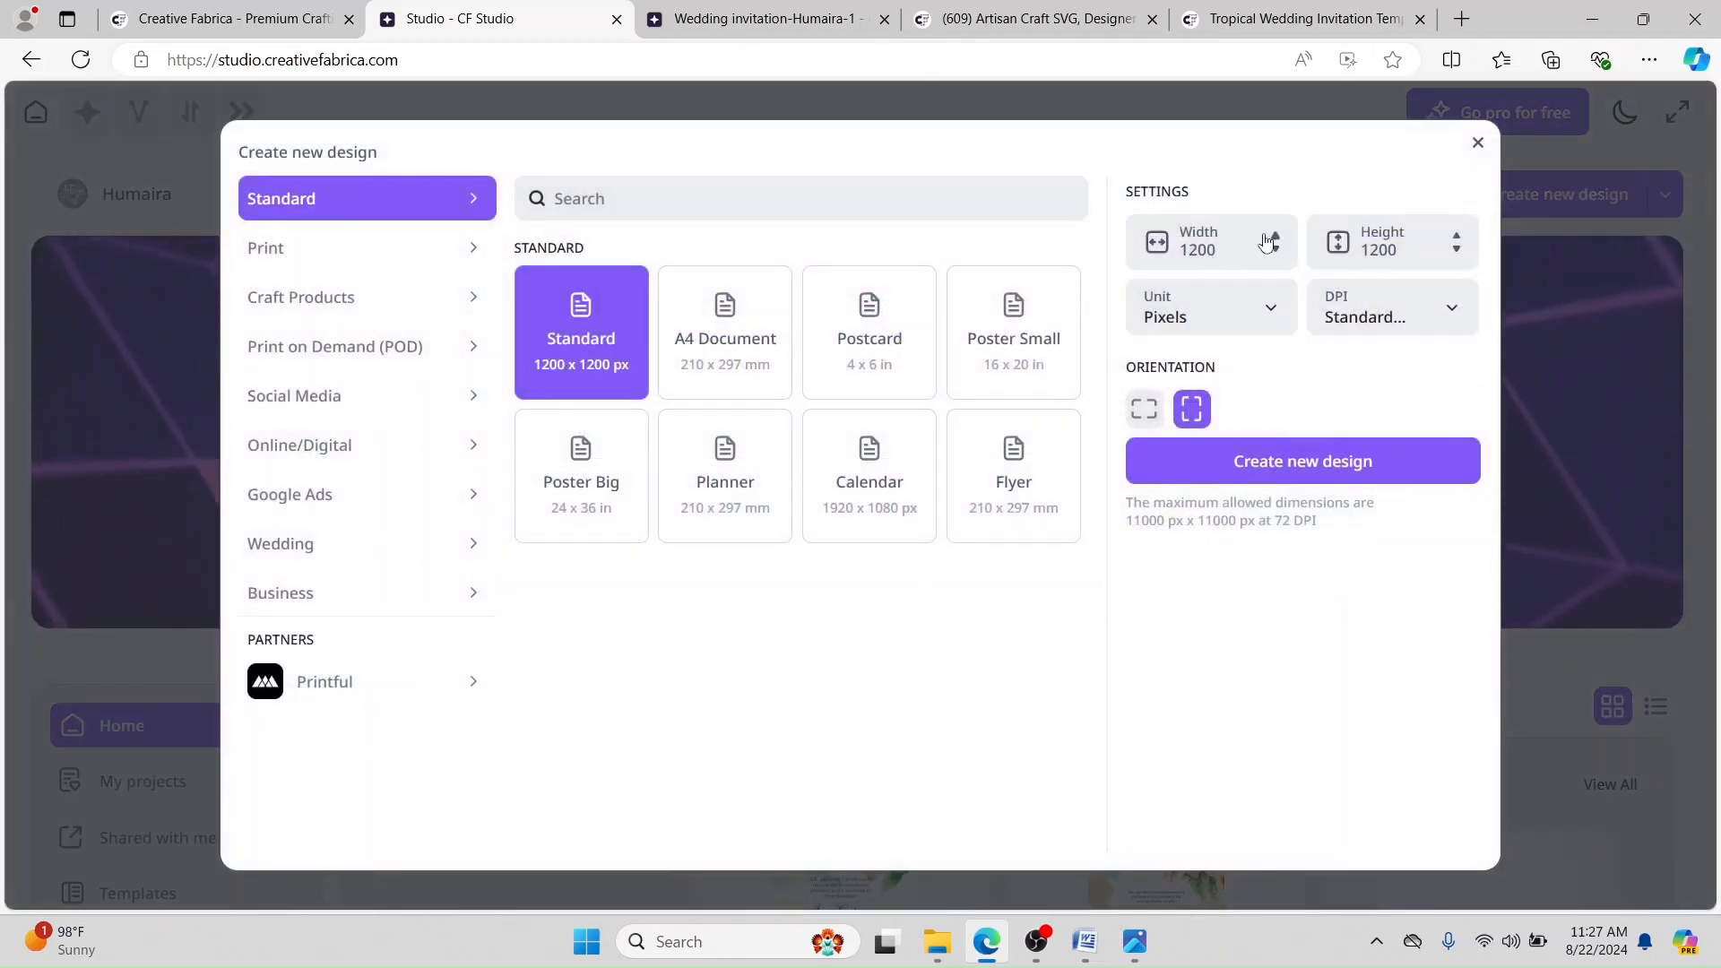
{"action": "left_click", "coordinate": [1218, 303]}
{"action": "left_click", "coordinate": [1181, 349]}
{"action": "left_click", "coordinate": [1218, 252]}
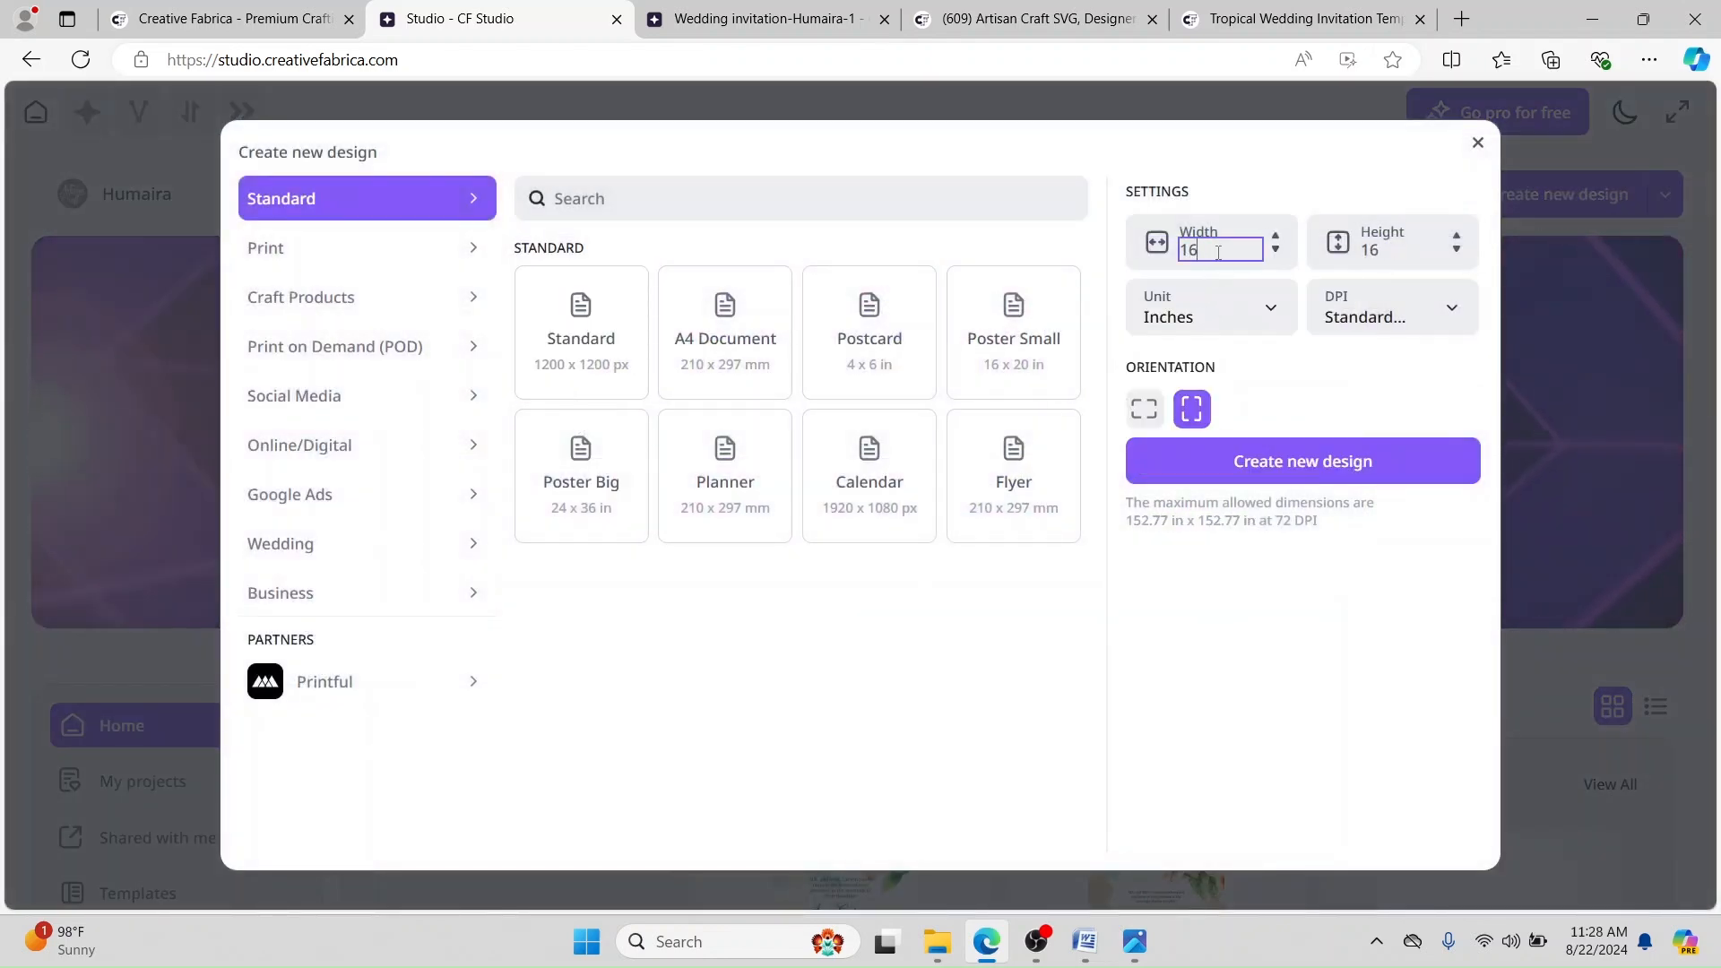
{"action": "double_click", "coordinate": [1217, 252]}
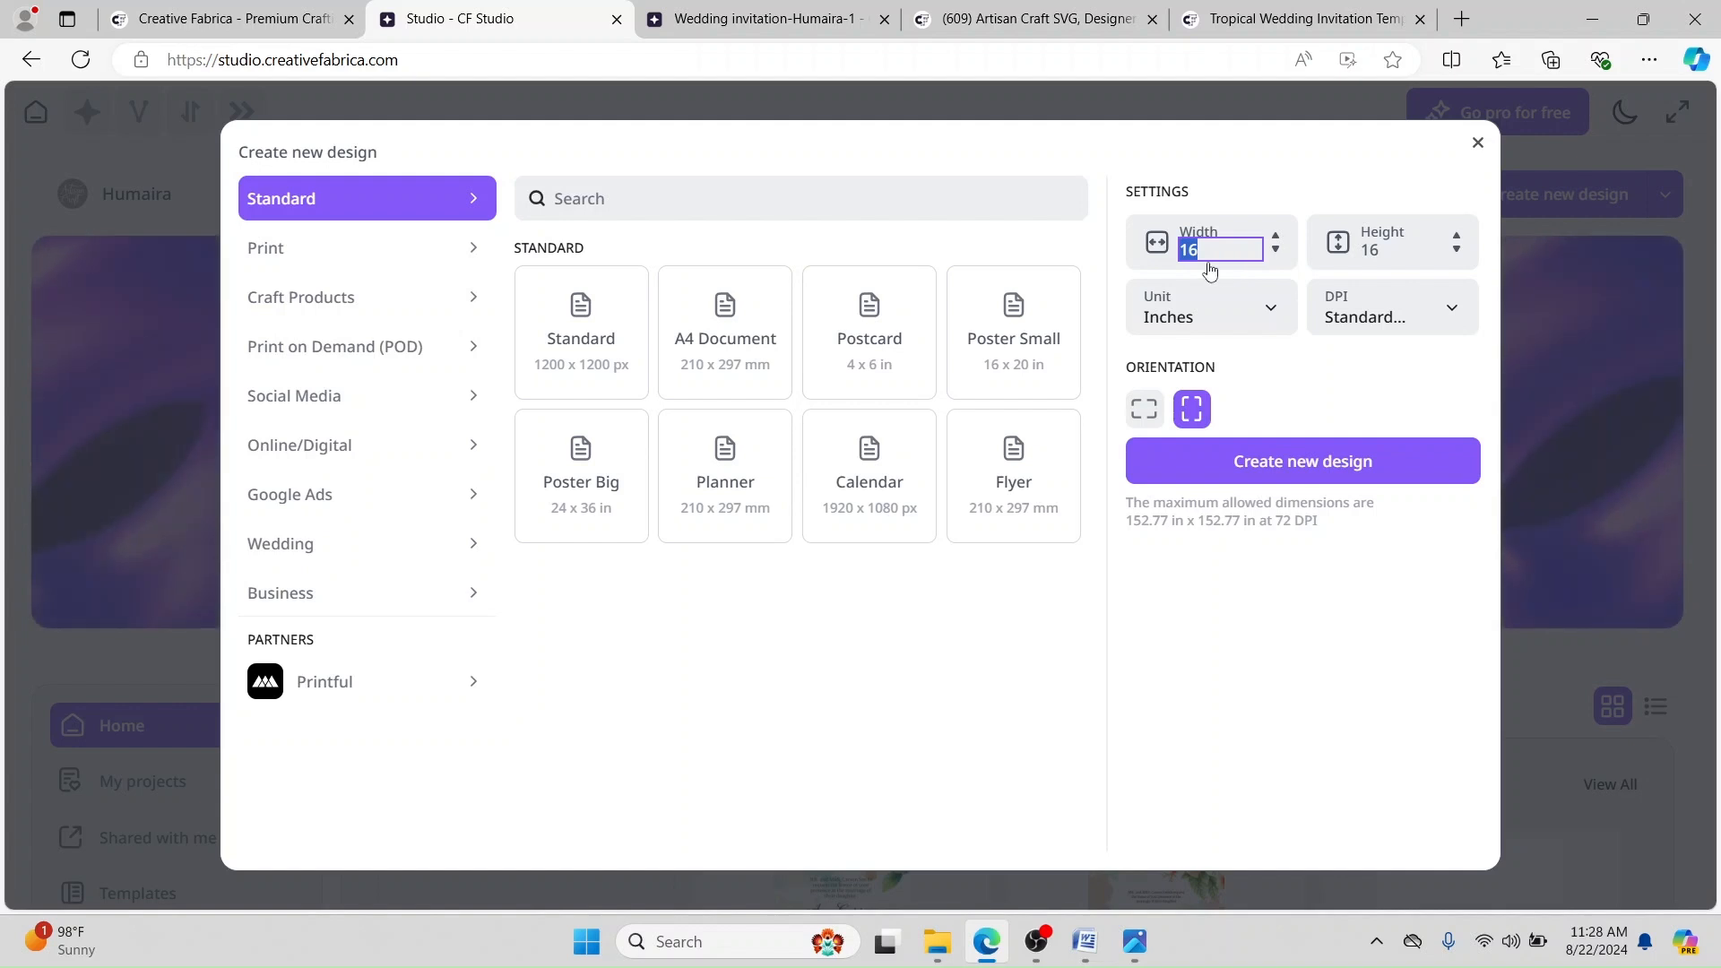
{"action": "type", "text": "5"}
{"action": "double_click", "coordinate": [1377, 251]}
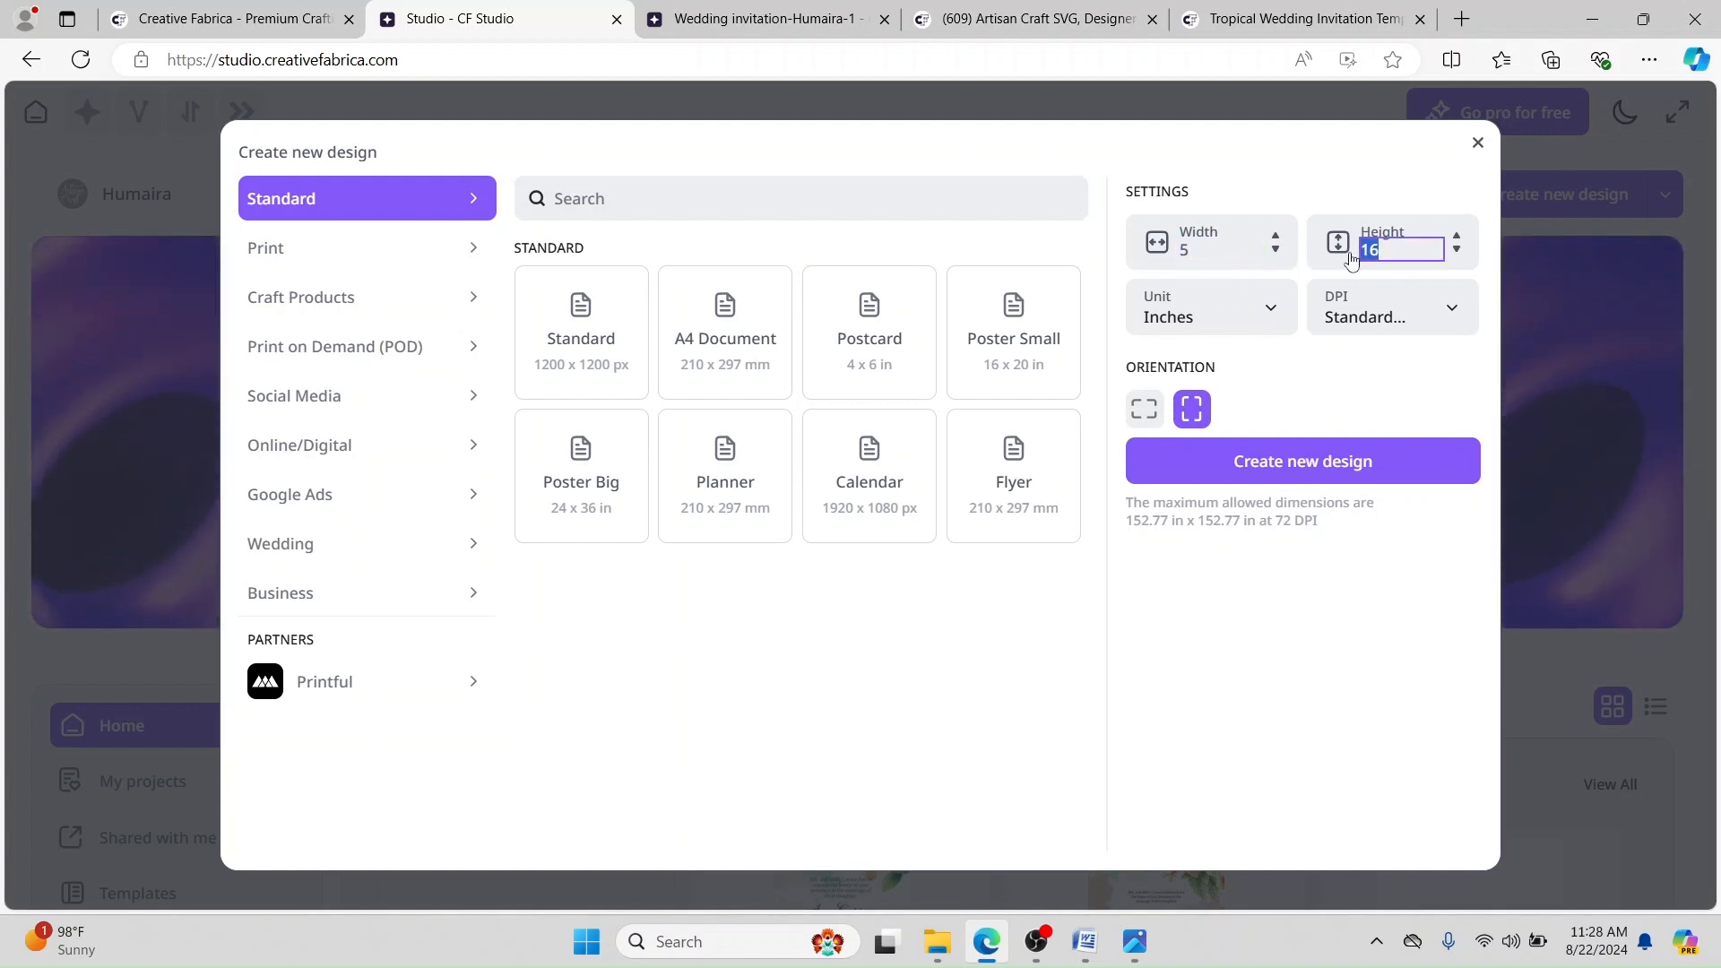
{"action": "type", "text": "7"}
{"action": "left_click", "coordinate": [1381, 314]}
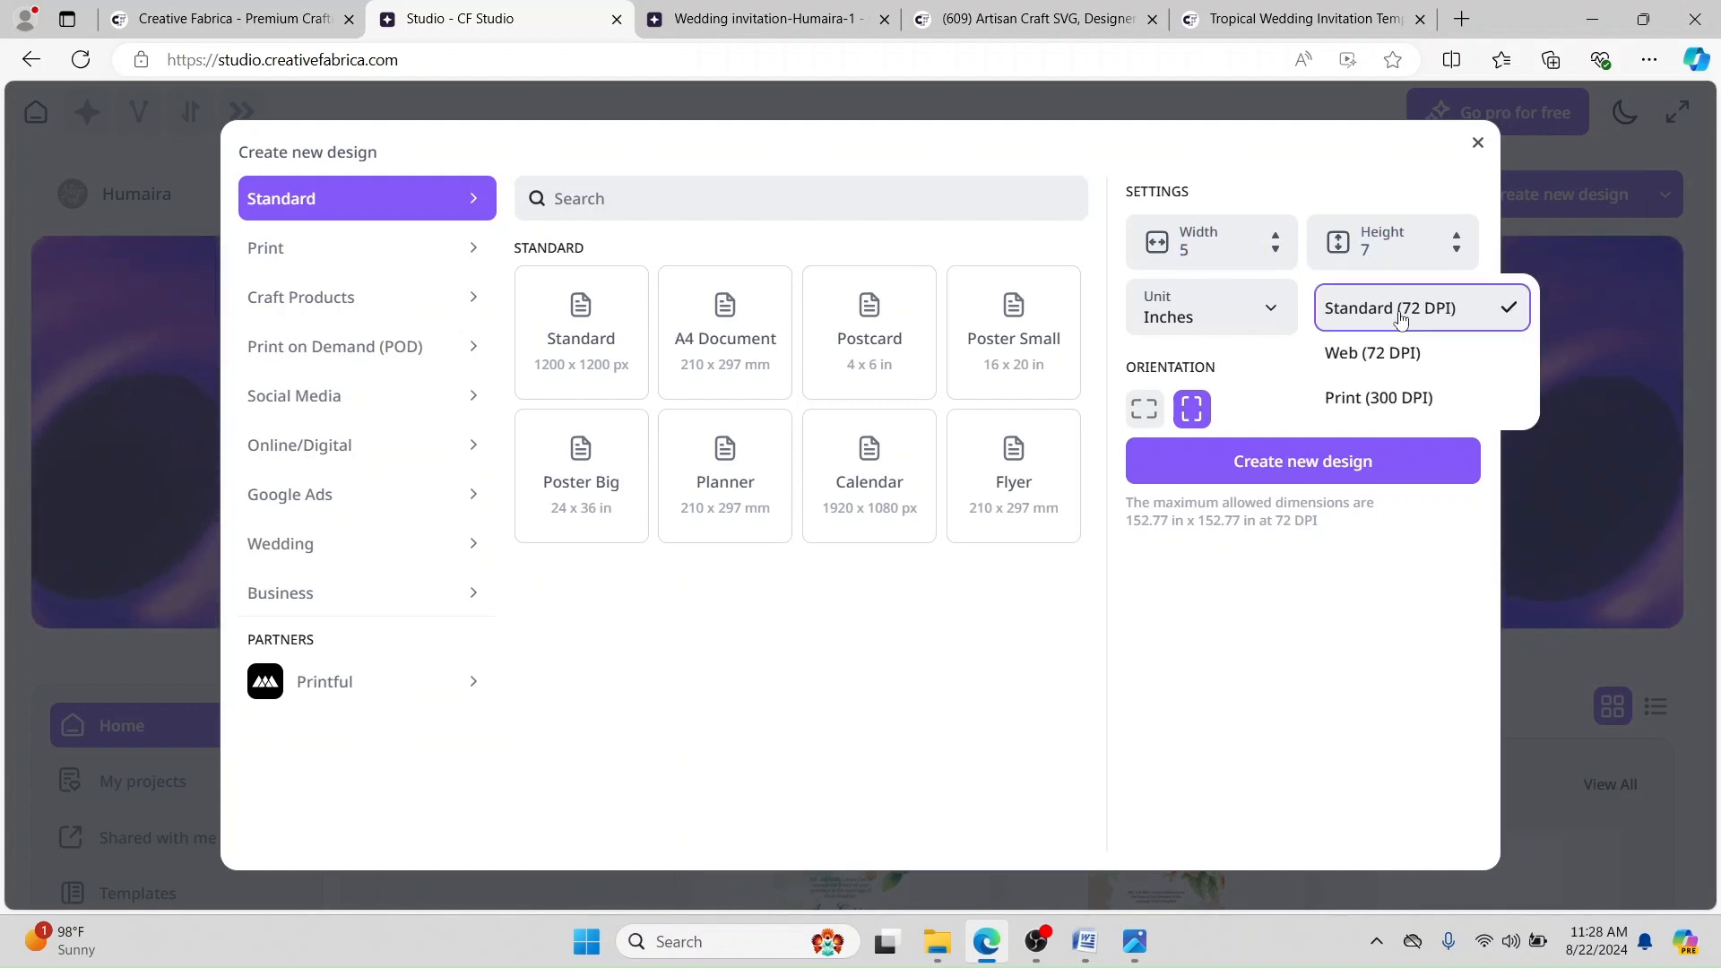
{"action": "left_click", "coordinate": [1370, 400]}
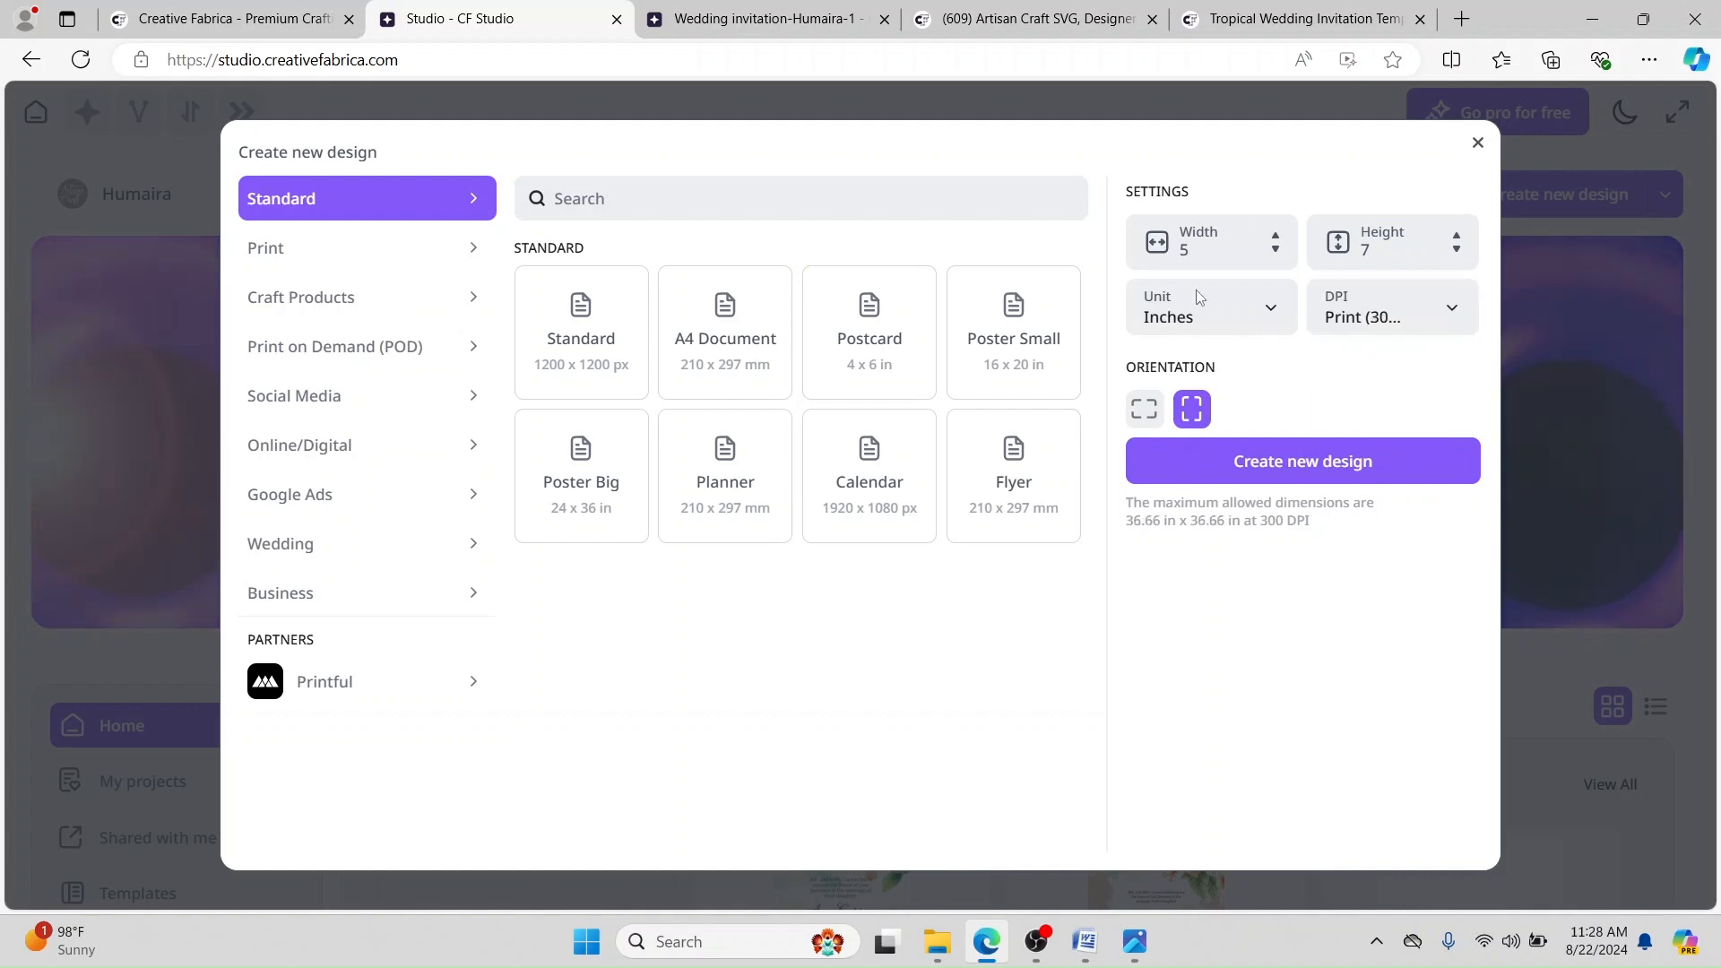
{"action": "left_click", "coordinate": [472, 249]}
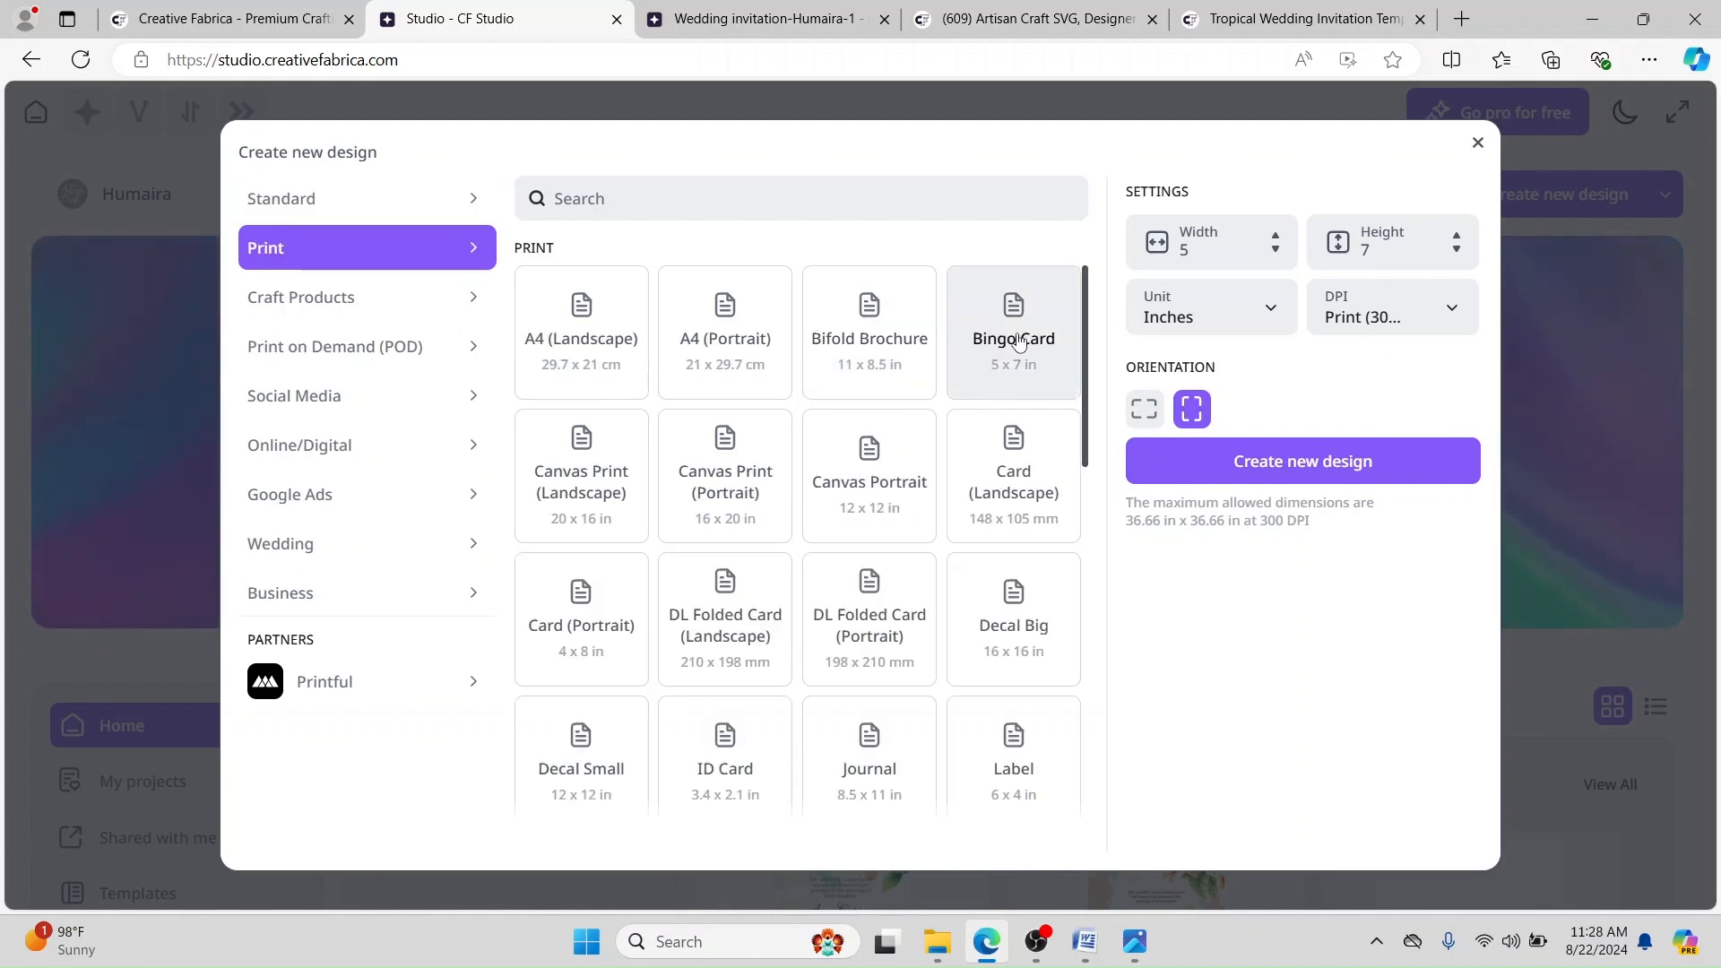
{"action": "left_click", "coordinate": [1050, 347]}
{"action": "left_click", "coordinate": [1296, 463]}
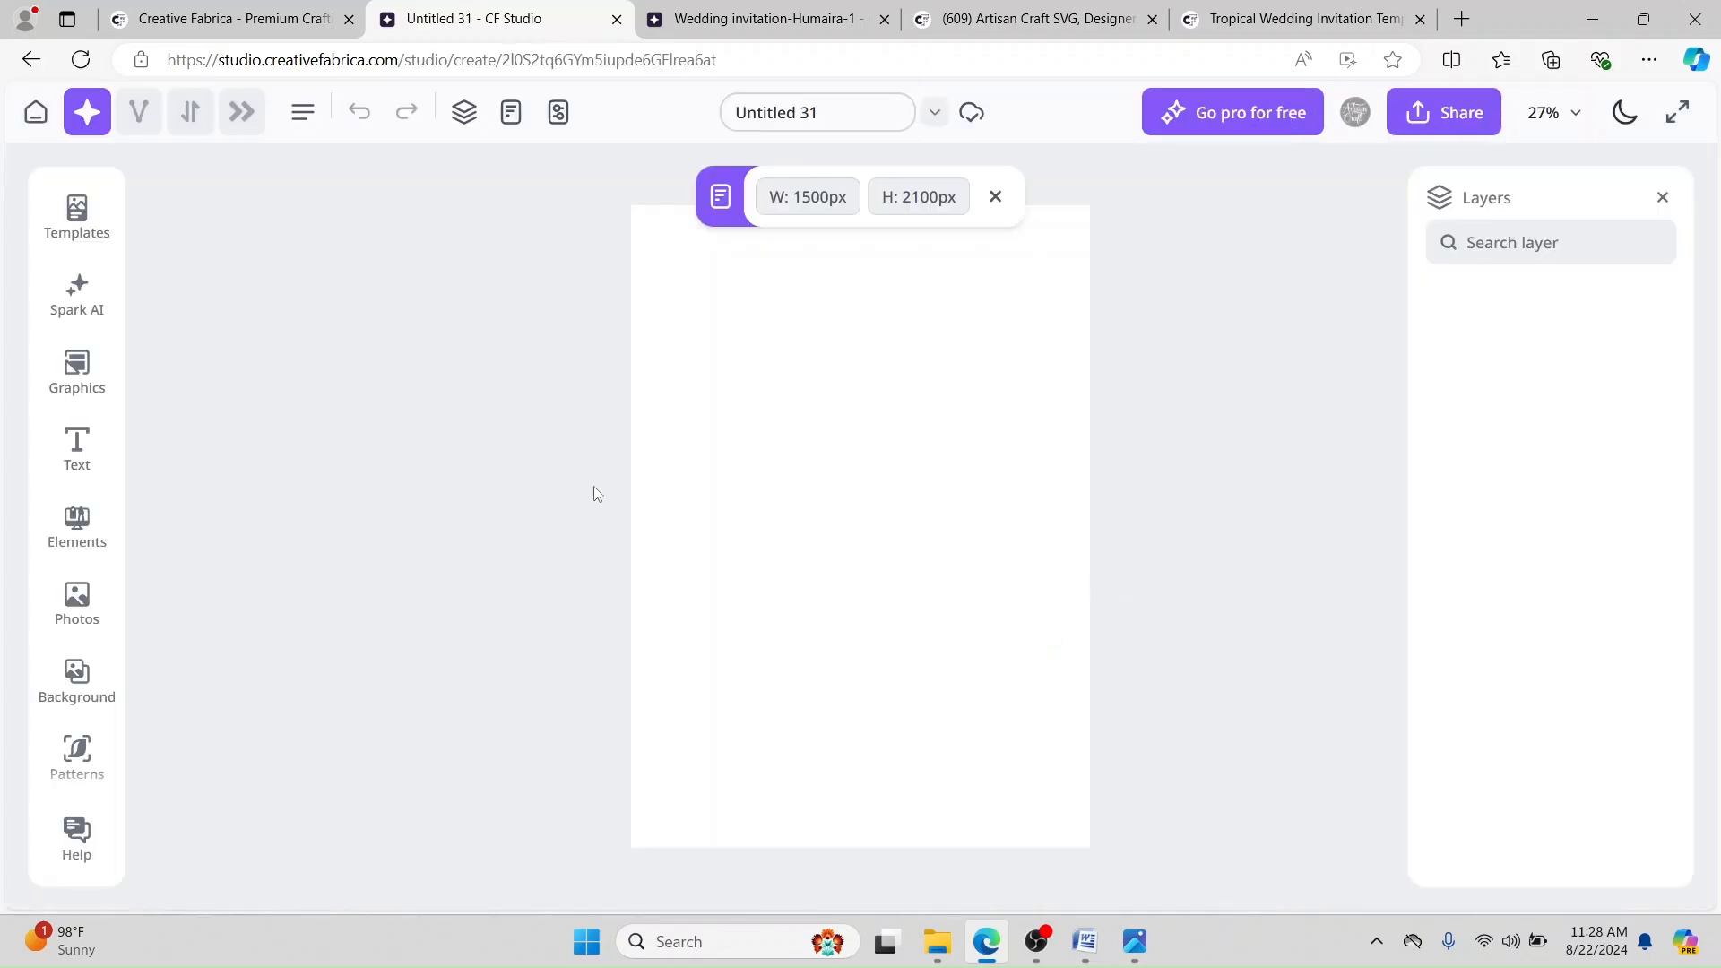
Step: Move the reference invitation's bottom-left hibiscus slightly left and down, then return to Untitled 31
{"action": "left_click", "coordinate": [789, 19]}
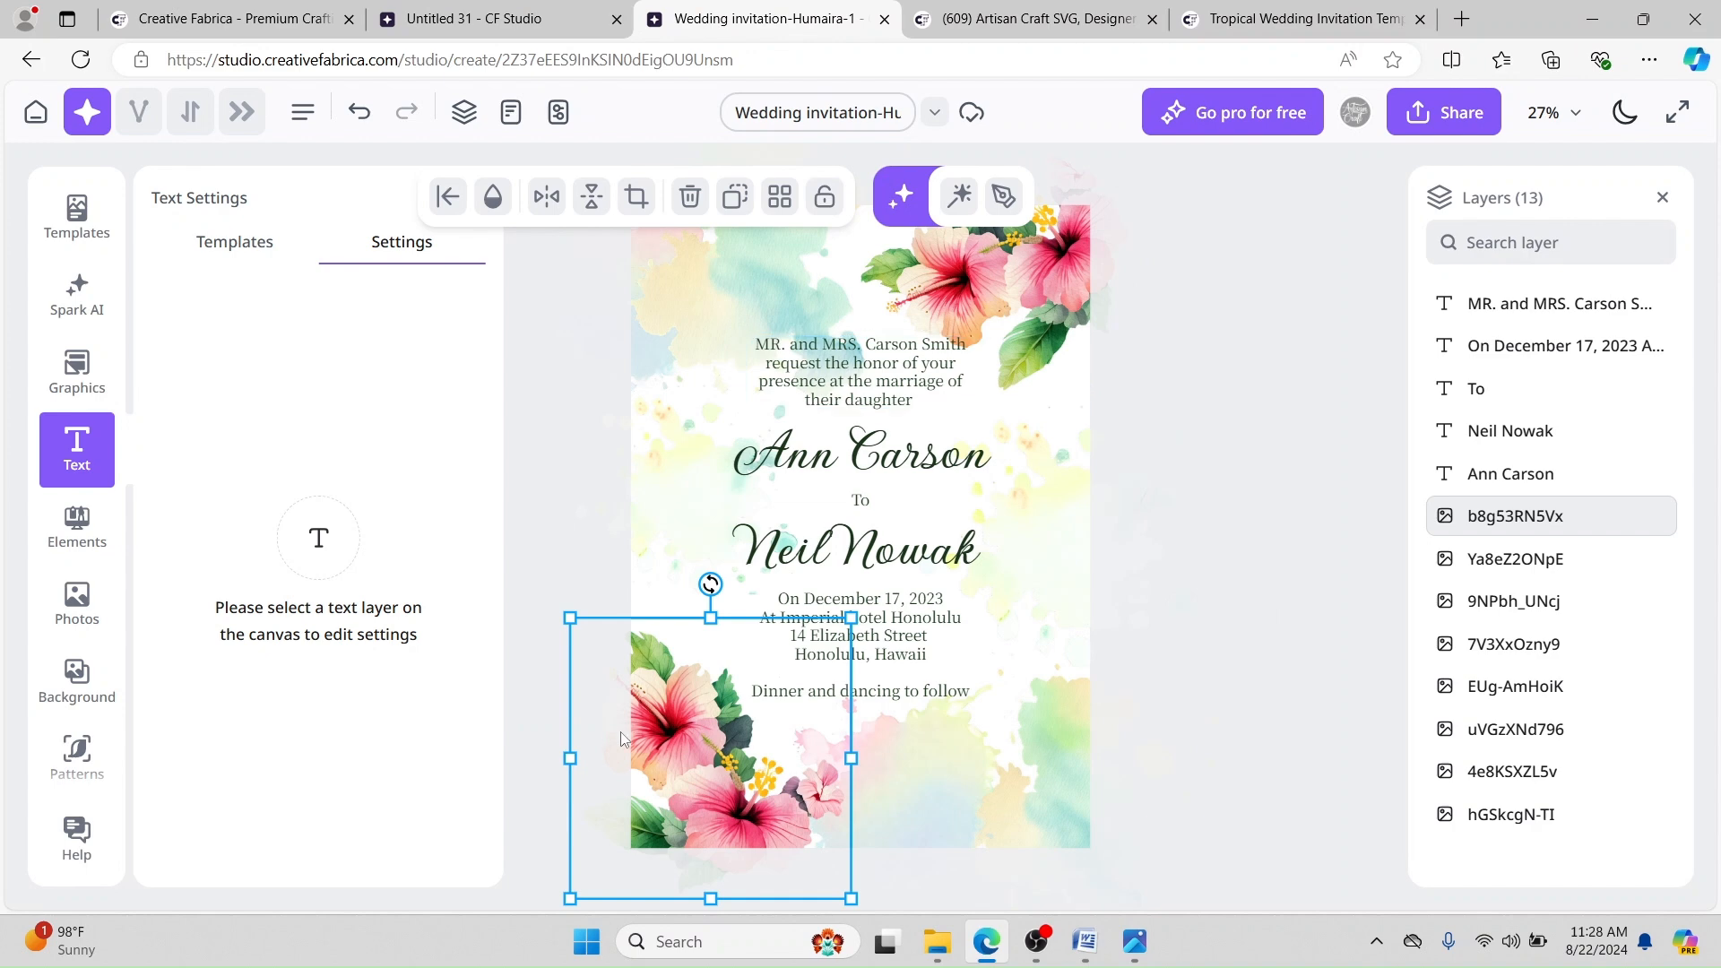
{"action": "left_click", "coordinate": [557, 16]}
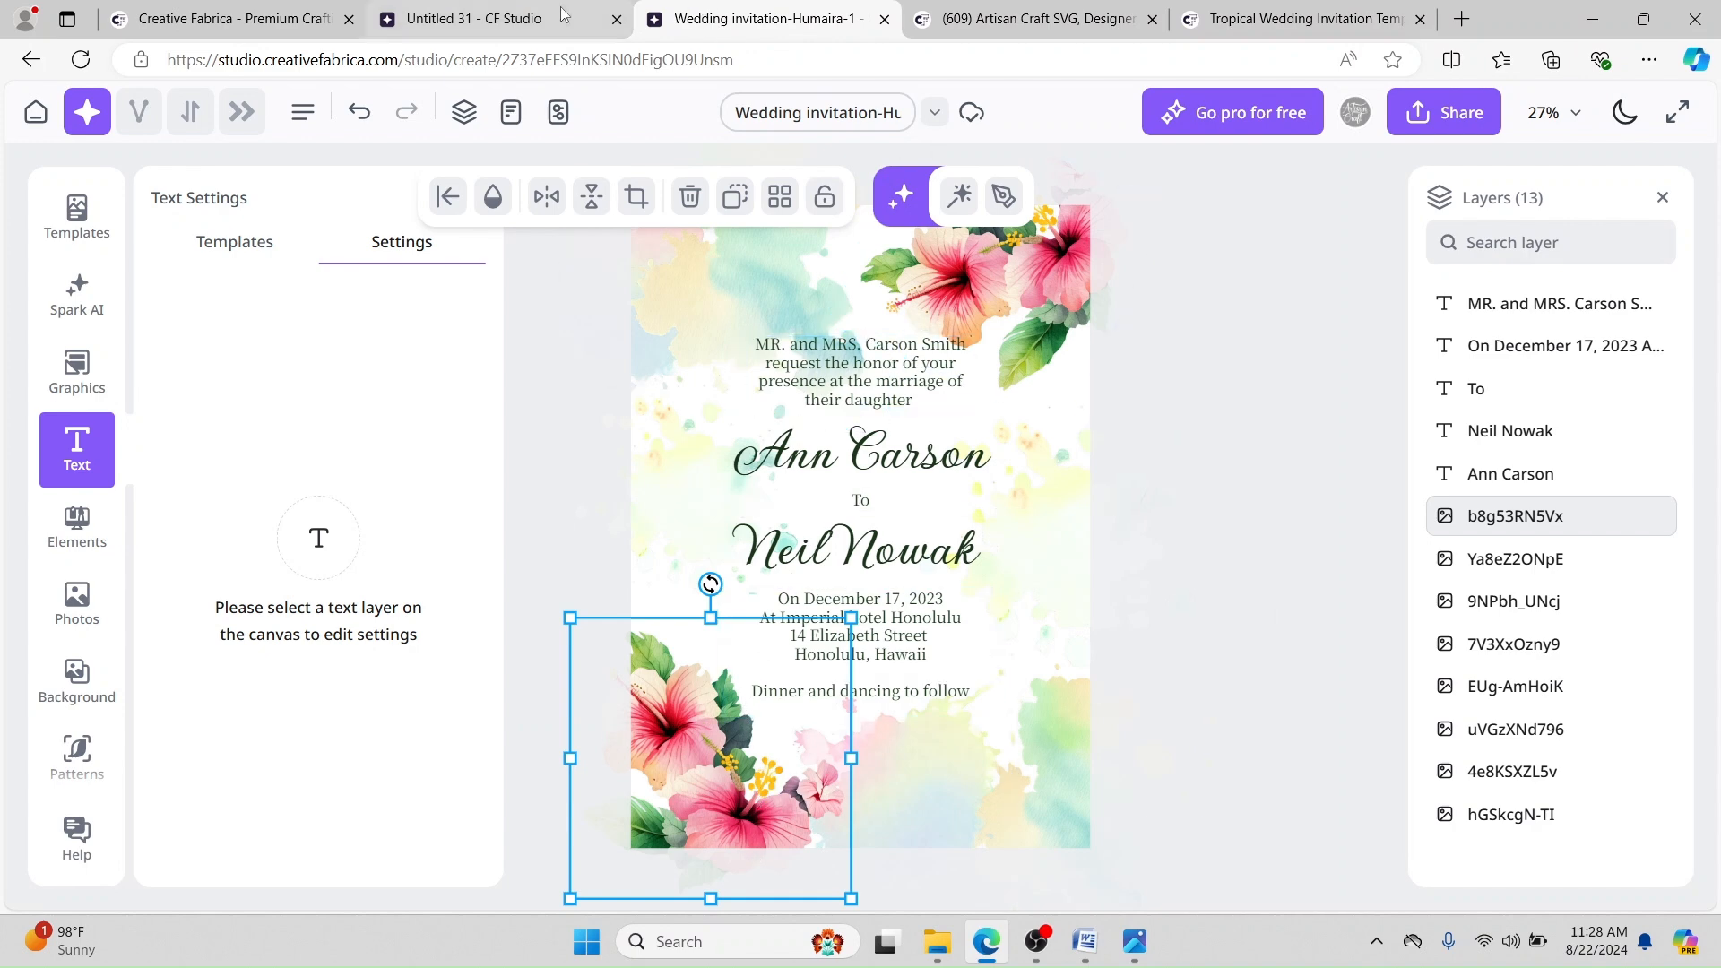
{"action": "left_click", "coordinate": [762, 19]}
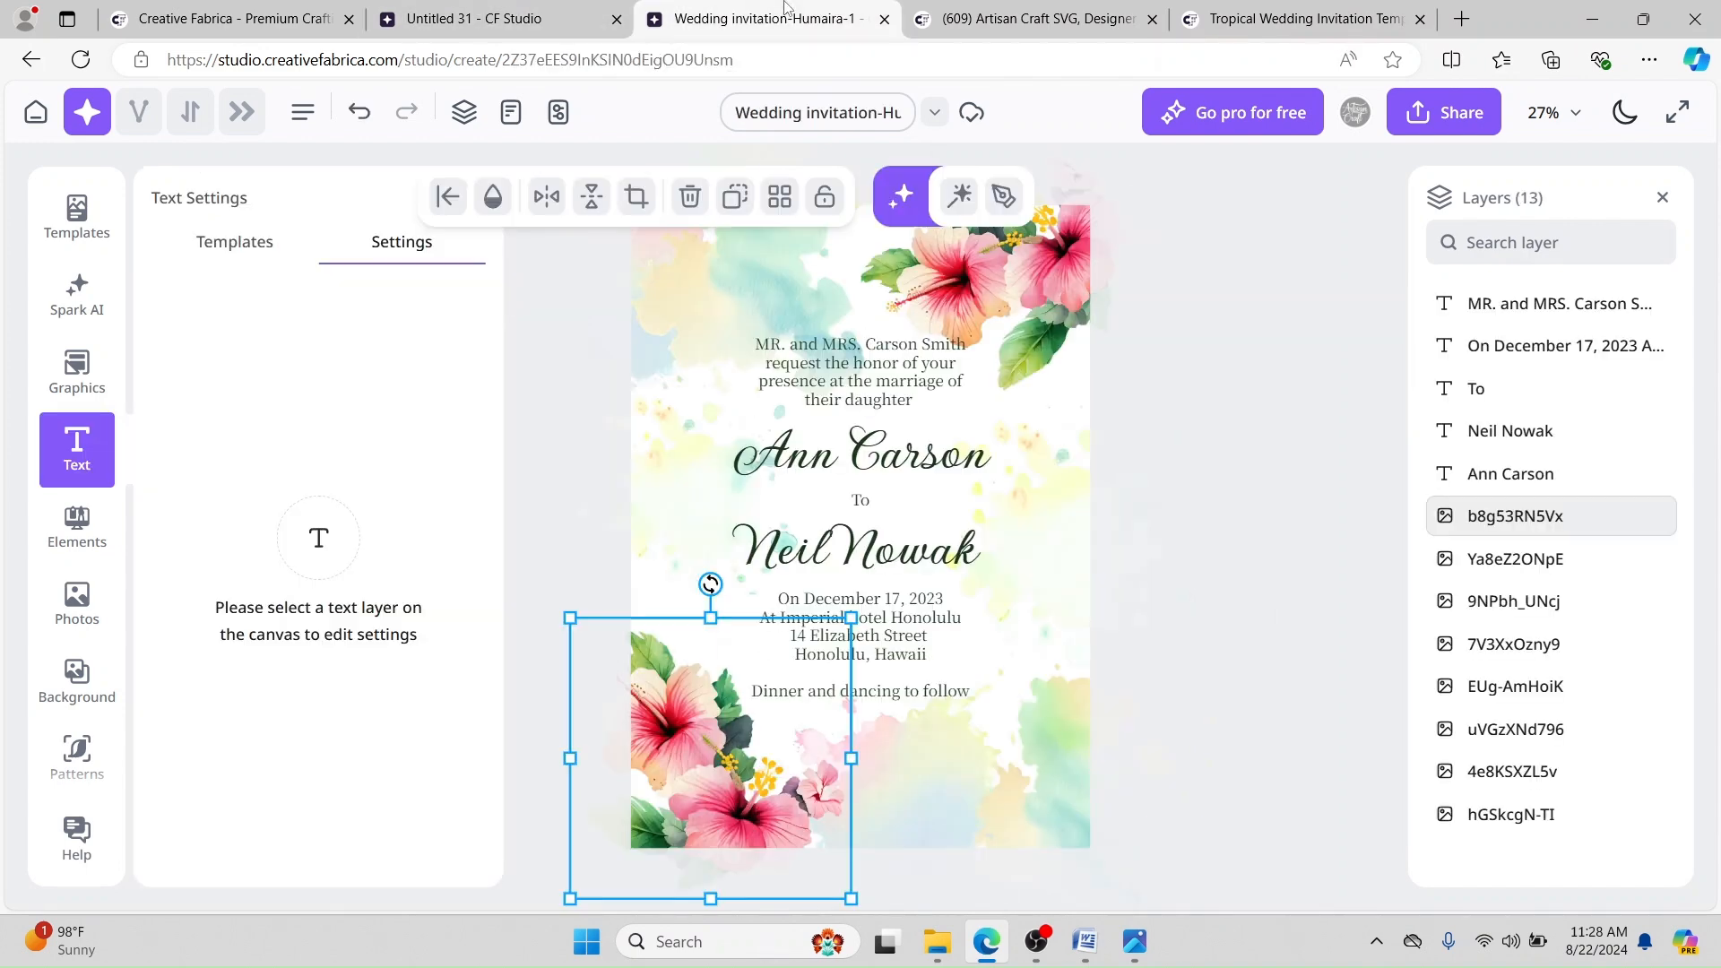
{"action": "left_click_drag", "start_coordinate": [710, 741], "coordinate": [685, 792]}
{"action": "left_click", "coordinate": [484, 14]}
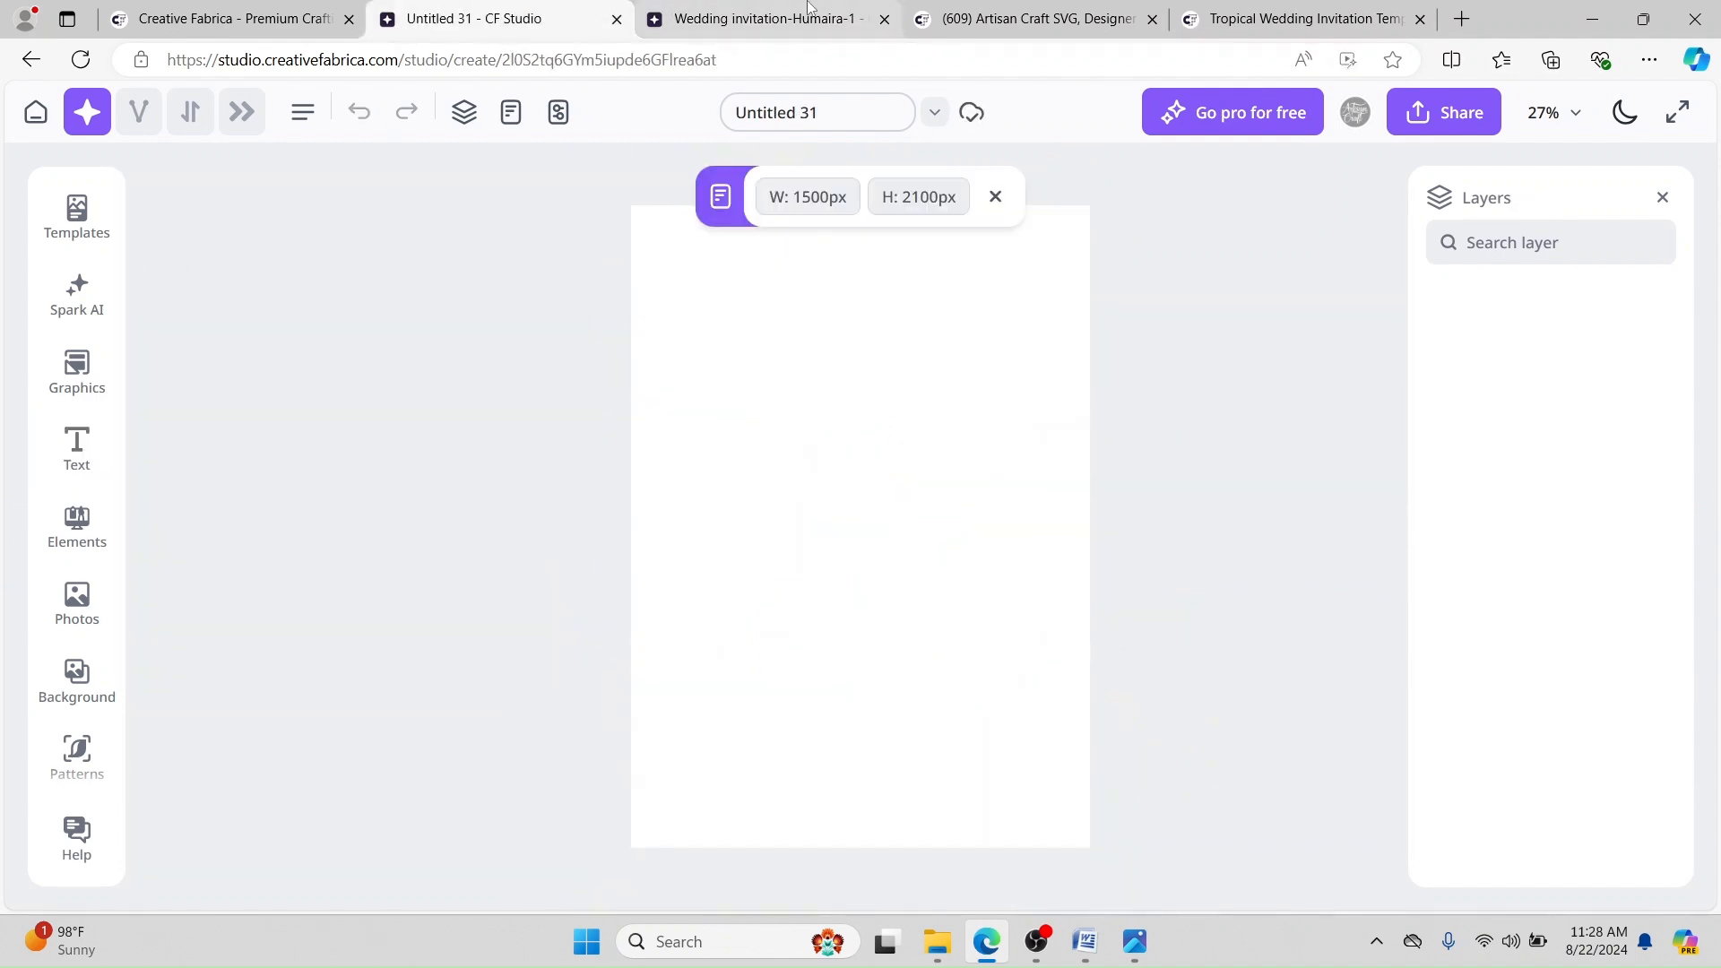
{"action": "left_click", "coordinate": [708, 19]}
{"action": "left_click", "coordinate": [697, 275]}
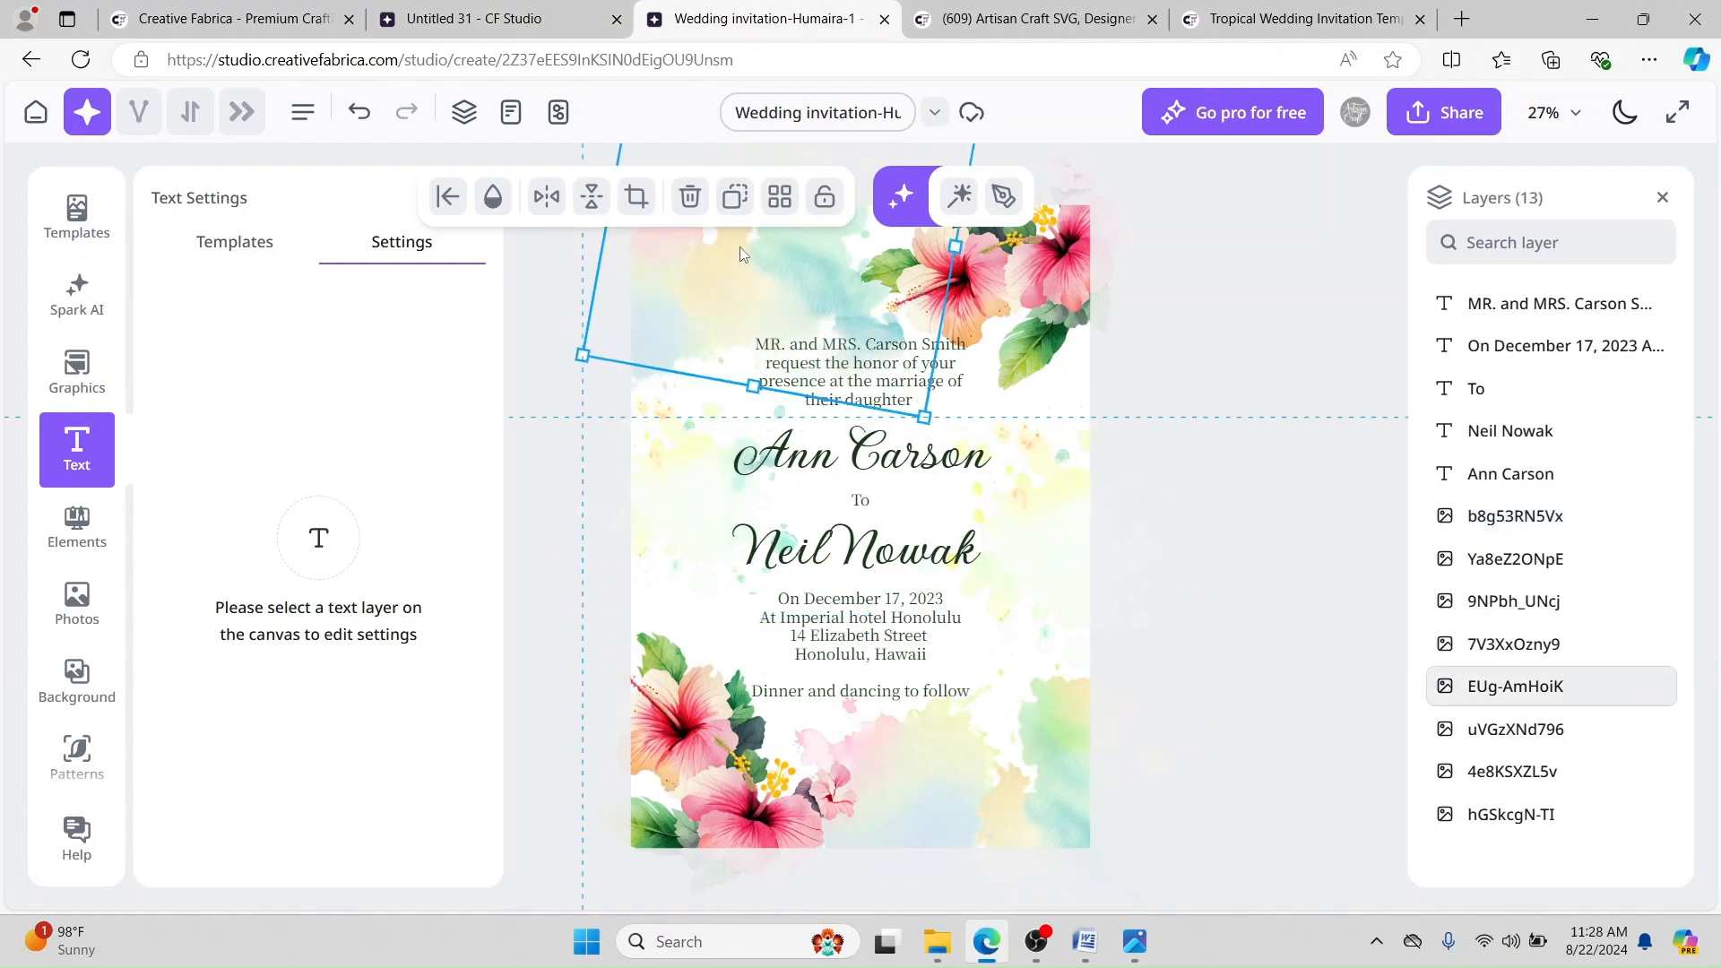
{"action": "left_click", "coordinate": [433, 7]}
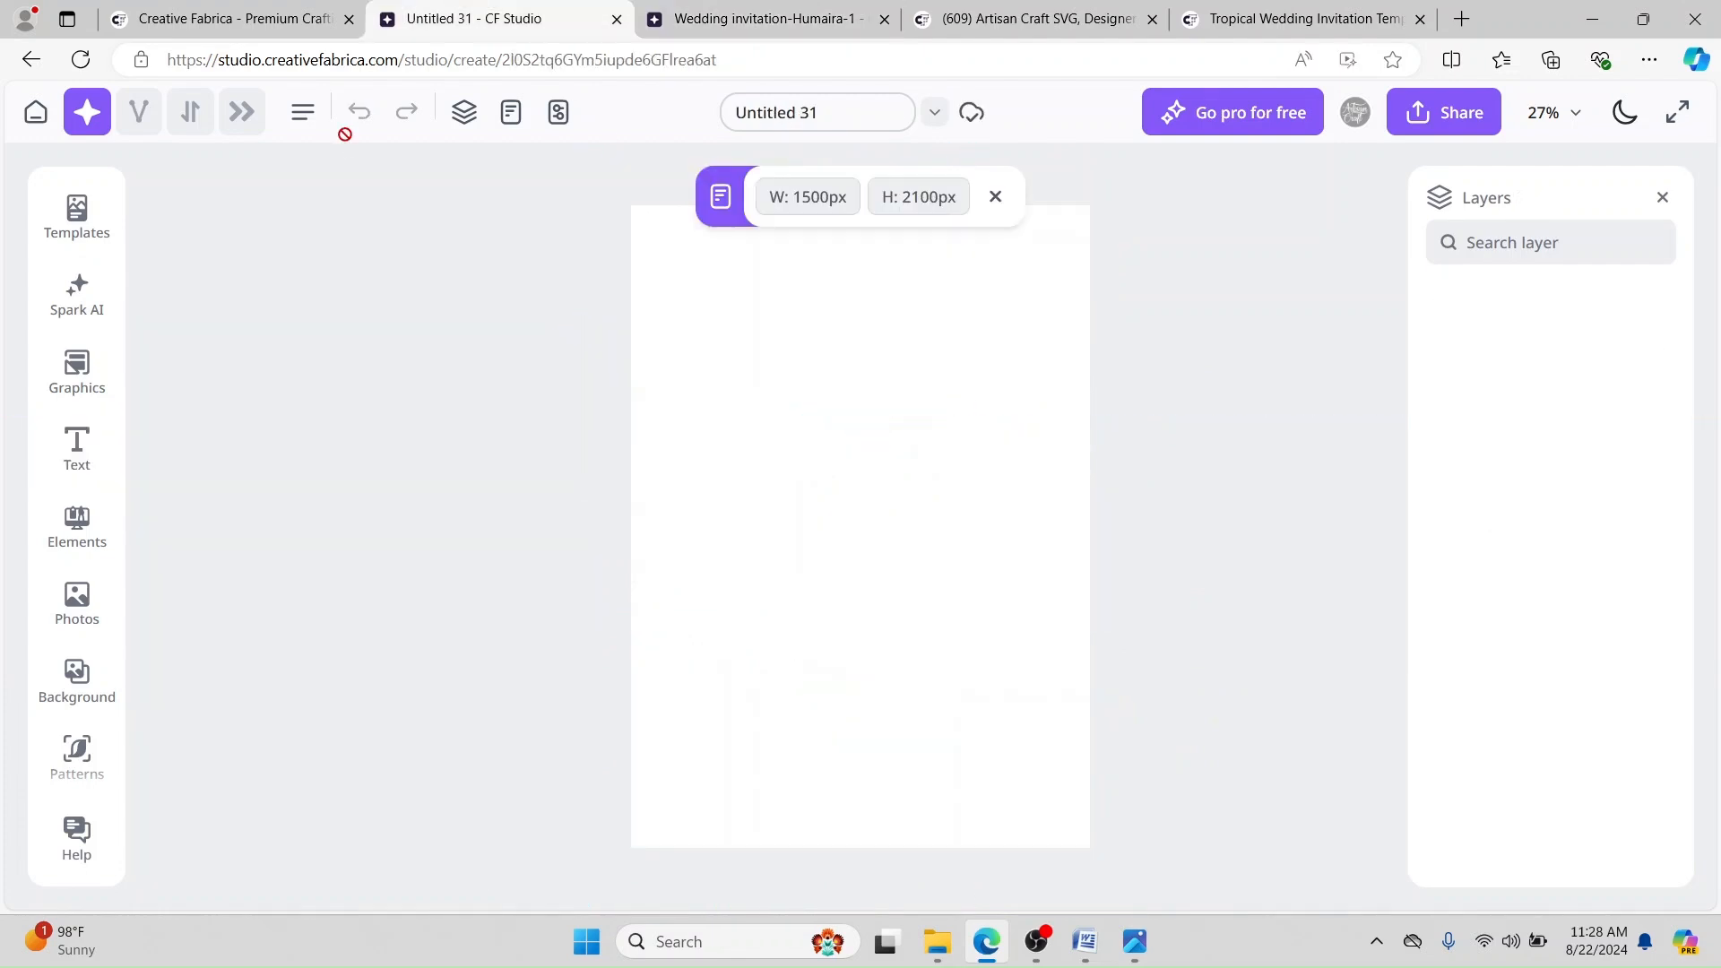
Step: Open Spark AI, select its hibiscus prompt text, and select the hibiscus description line in Word
{"action": "left_click", "coordinate": [99, 298]}
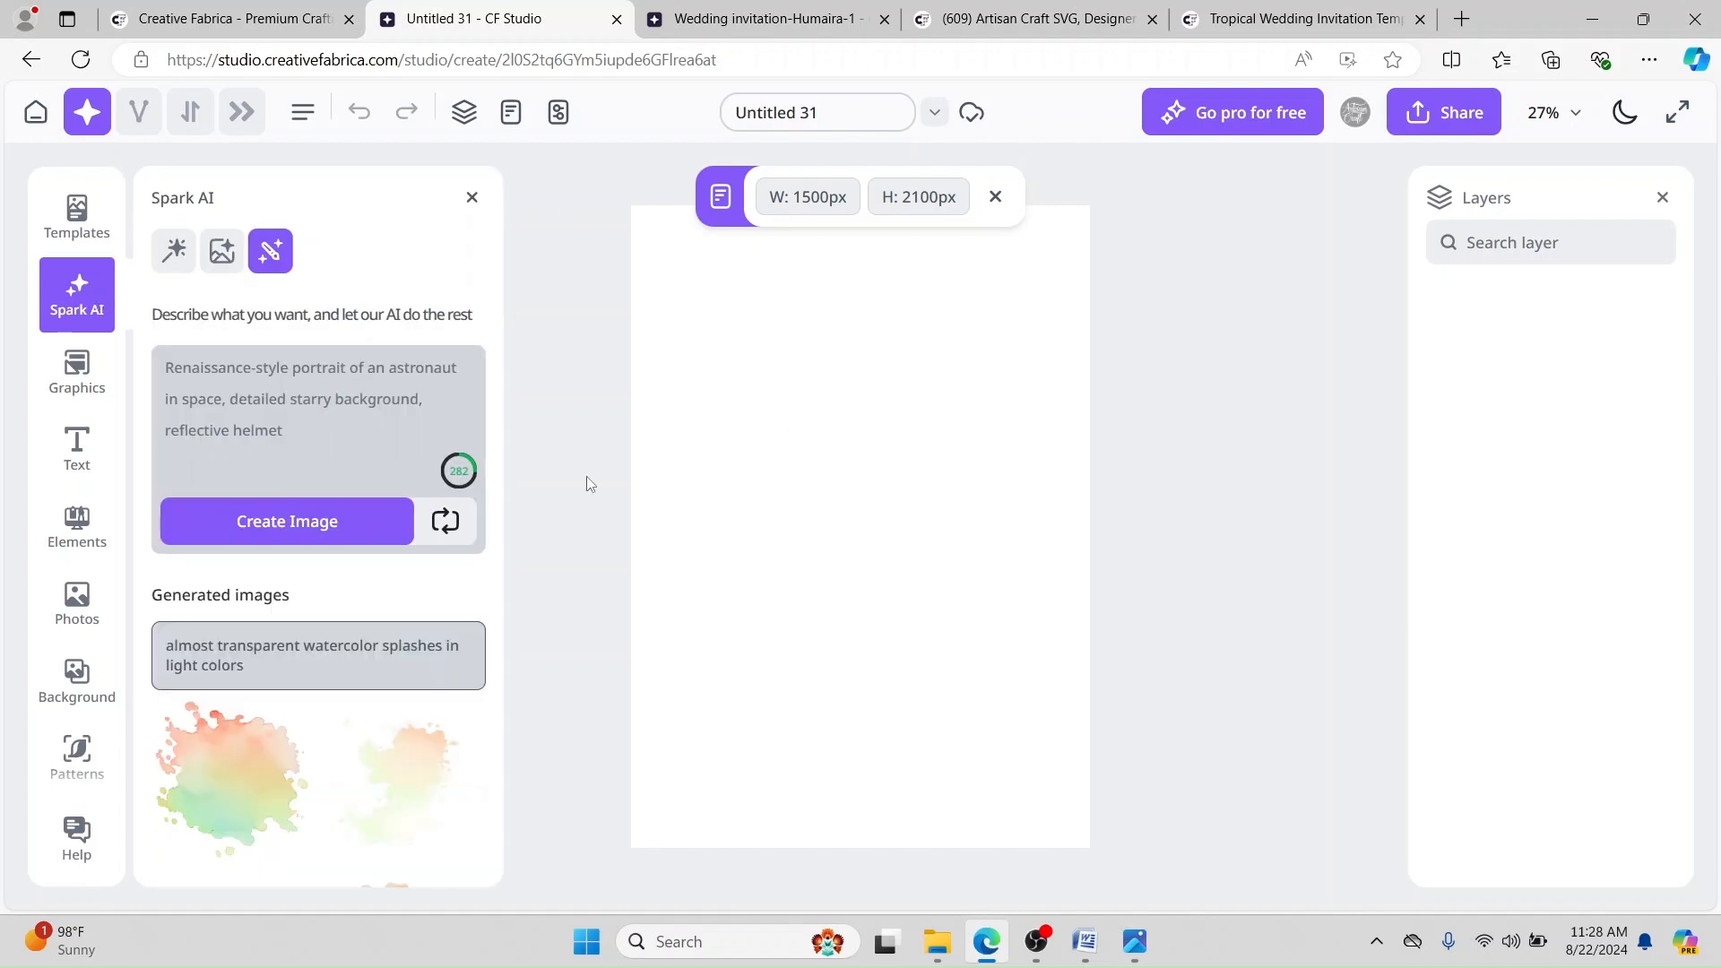
{"action": "scroll", "coordinate": [378, 464], "scroll_direction": "down", "scroll_amount": 4}
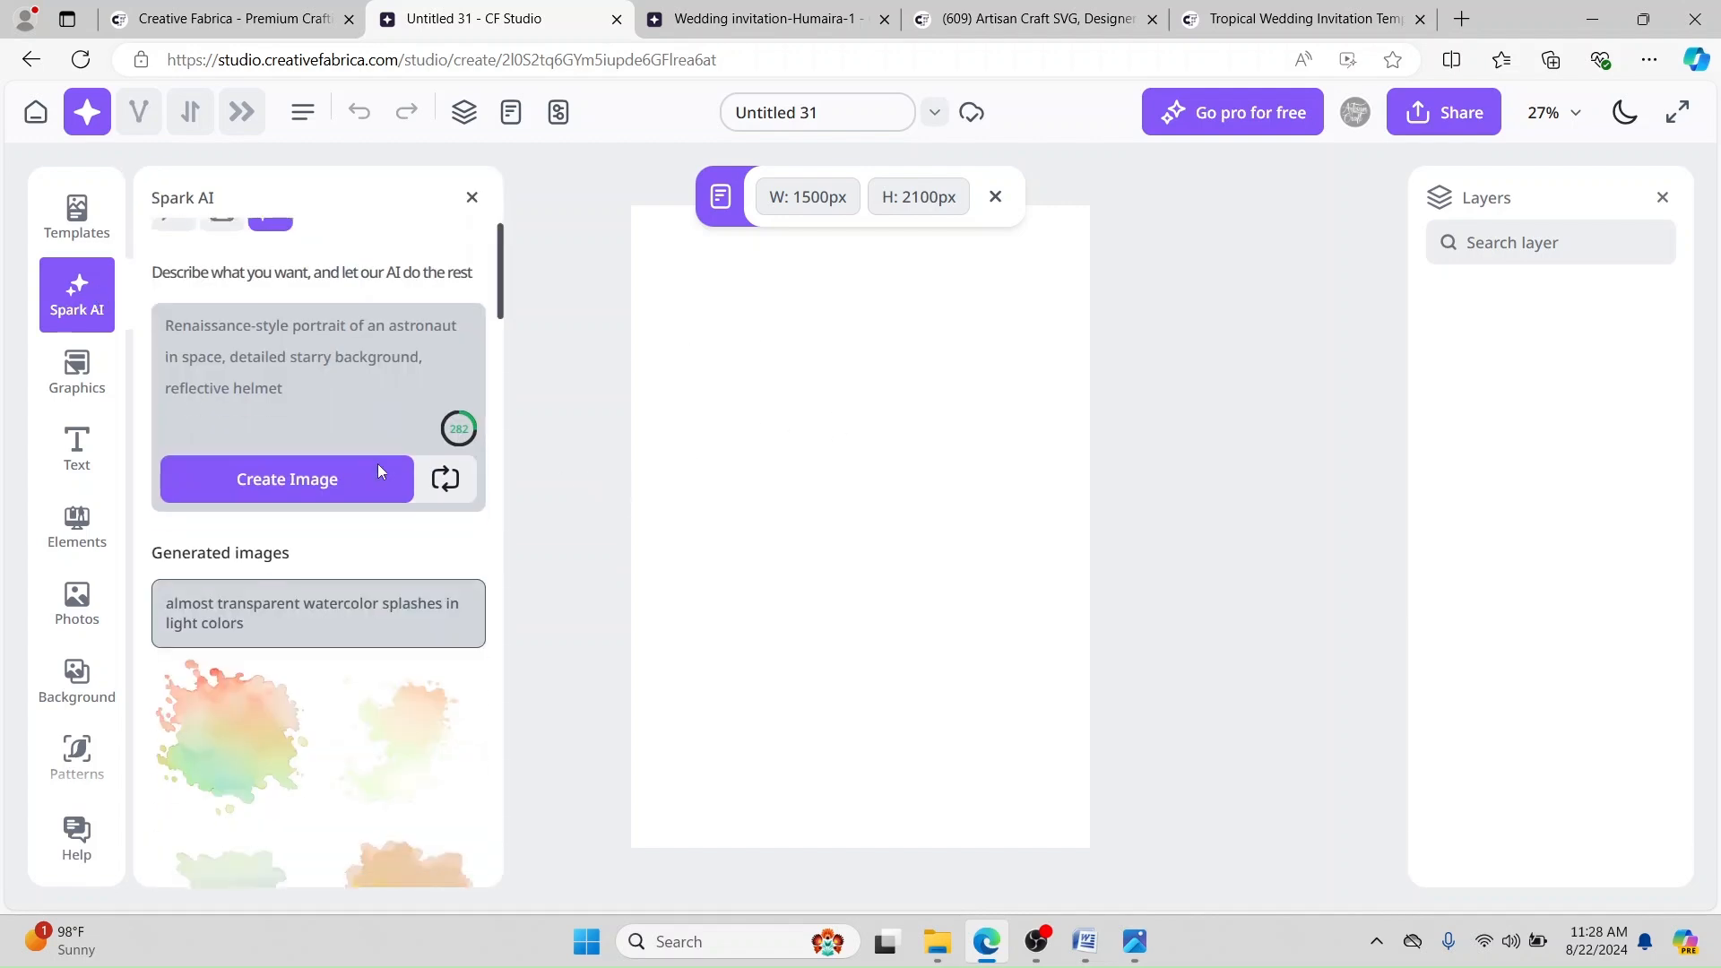
{"action": "scroll", "coordinate": [362, 526], "scroll_direction": "up", "scroll_amount": 1}
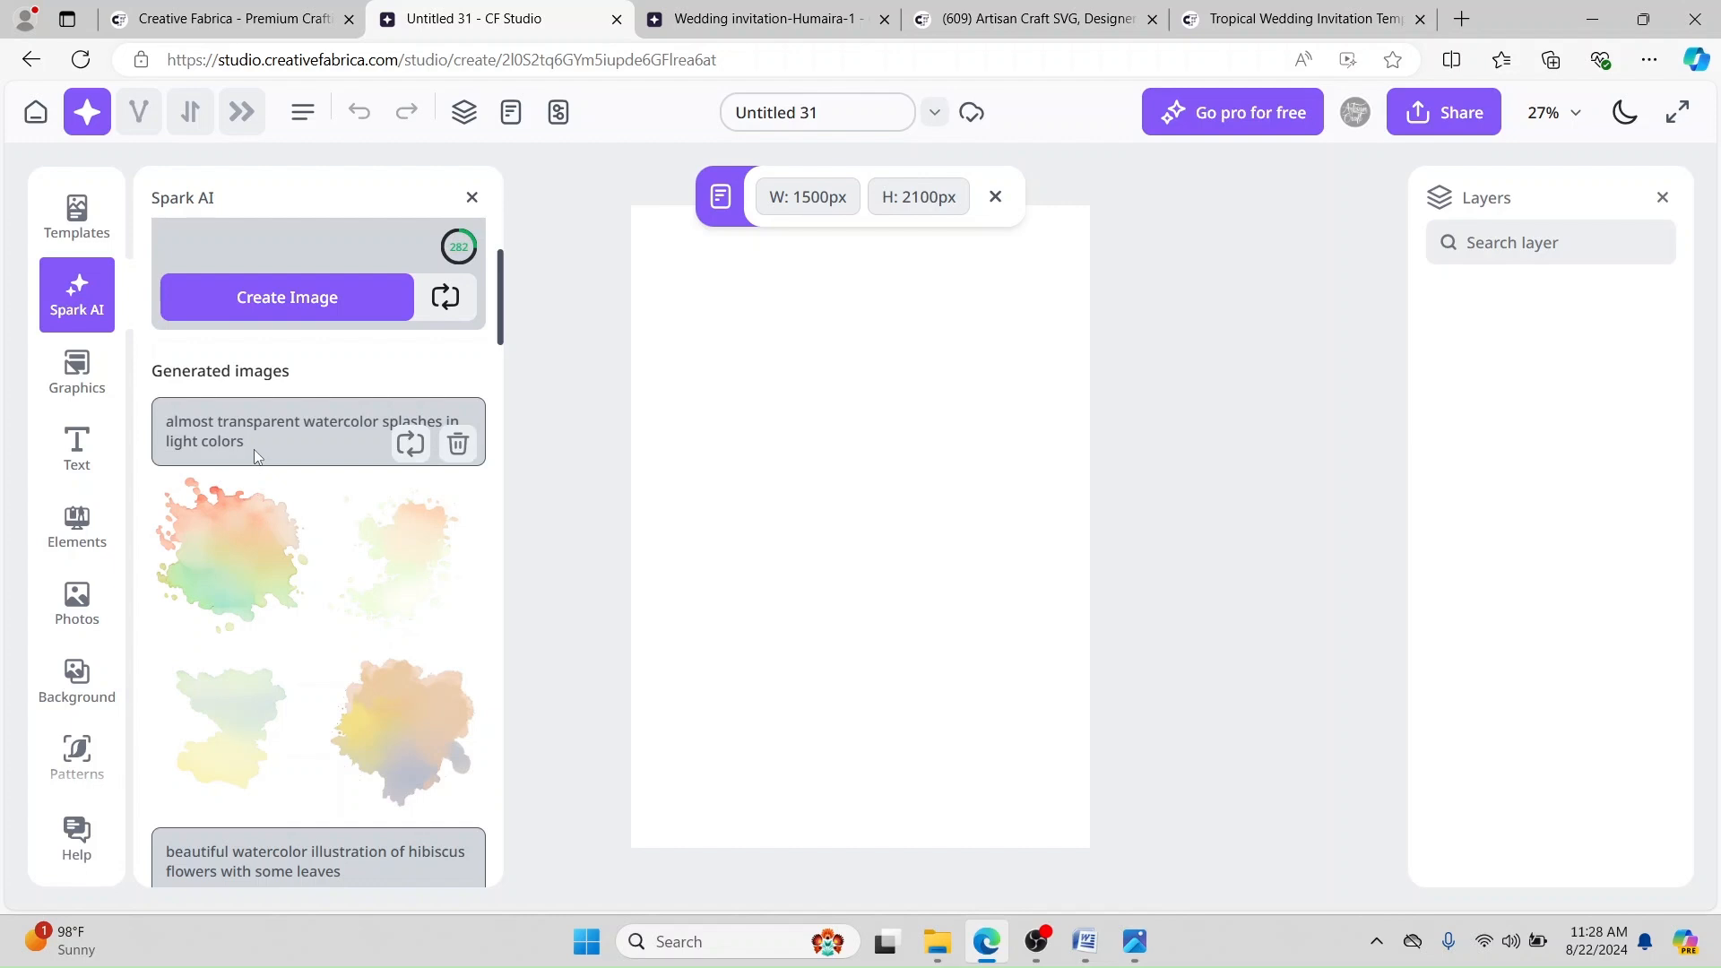
{"action": "scroll", "coordinate": [269, 502], "scroll_direction": "down", "scroll_amount": 2}
{"action": "left_click_drag", "start_coordinate": [363, 661], "coordinate": [166, 635]}
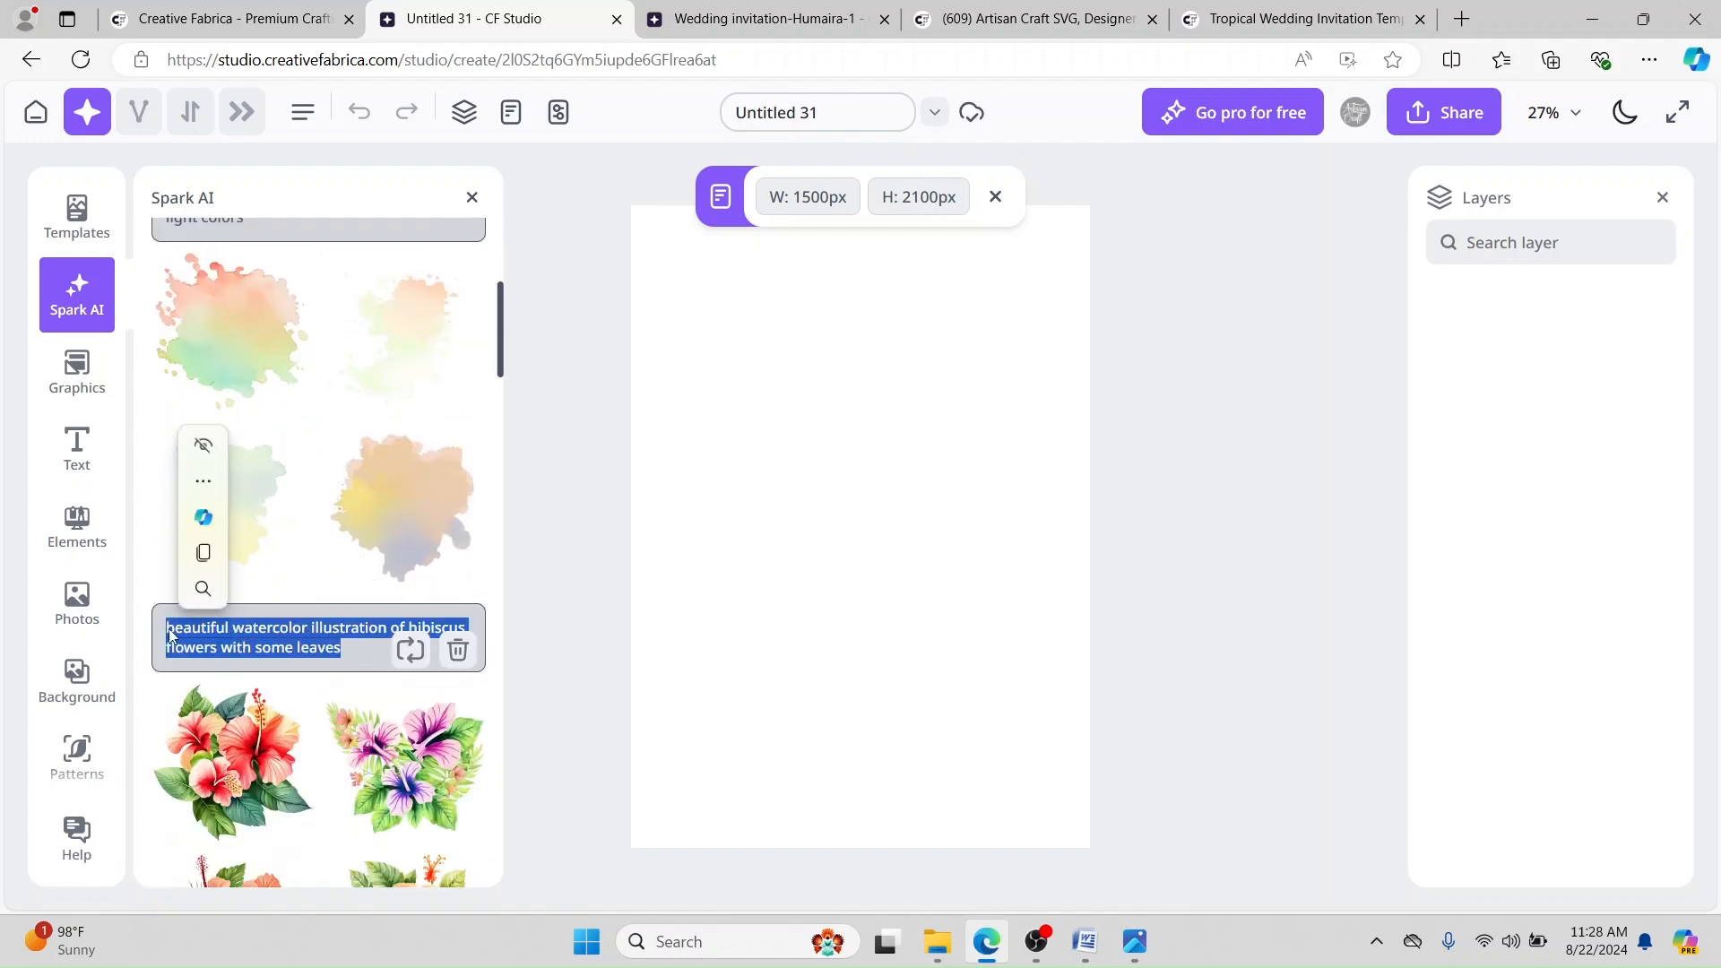
{"action": "left_click", "coordinate": [1085, 941]}
{"action": "left_click_drag", "start_coordinate": [1008, 731], "coordinate": [472, 727]}
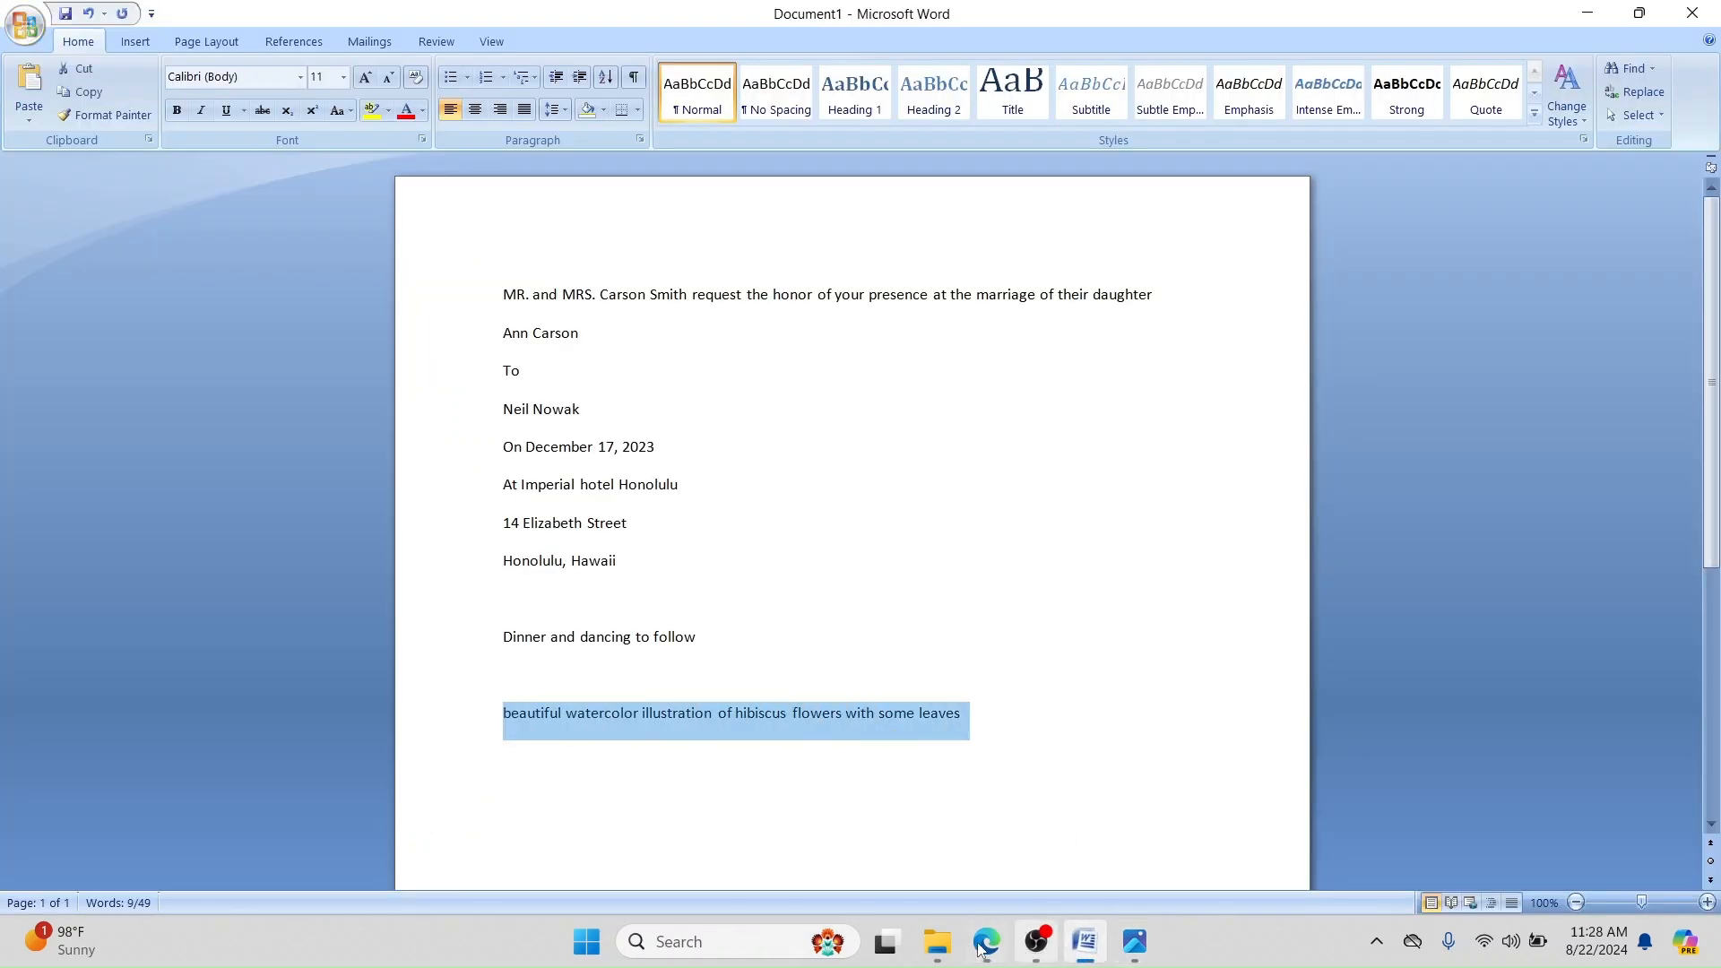
Step: Select the current Spark AI prompt and the Word hibiscus line, then focus the prompt box
{"action": "left_click", "coordinate": [1004, 948]}
{"action": "scroll", "coordinate": [364, 453], "scroll_direction": "up", "scroll_amount": 5}
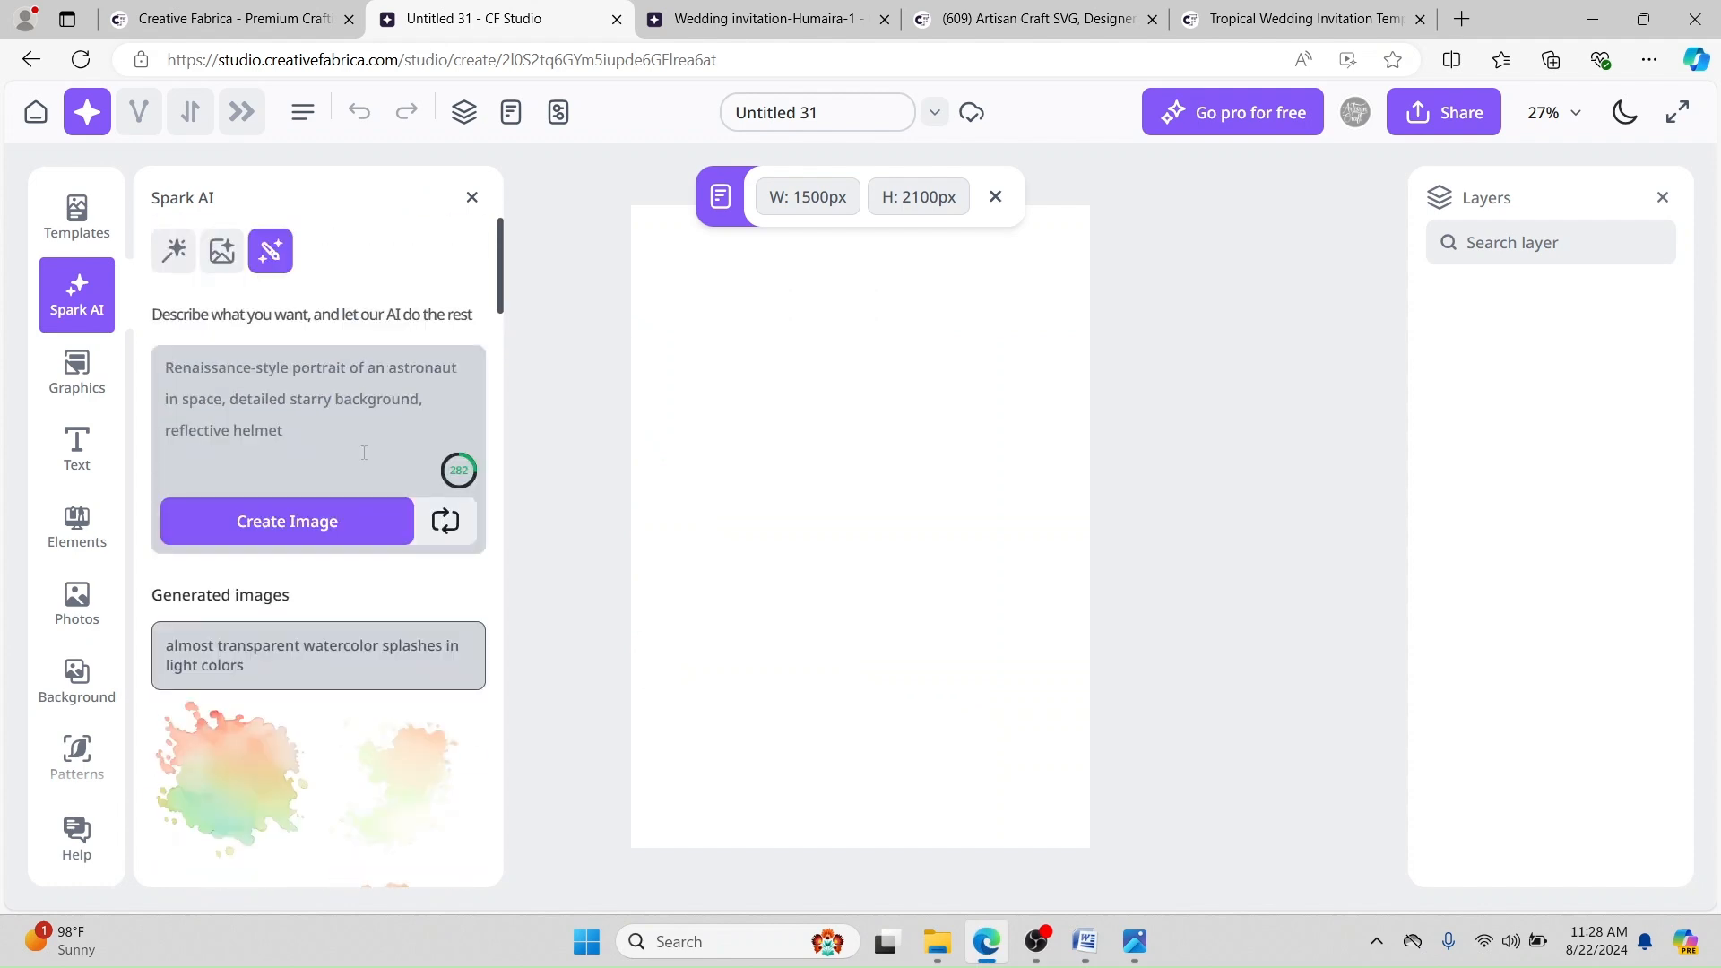
{"action": "left_click_drag", "start_coordinate": [368, 471], "coordinate": [156, 377]}
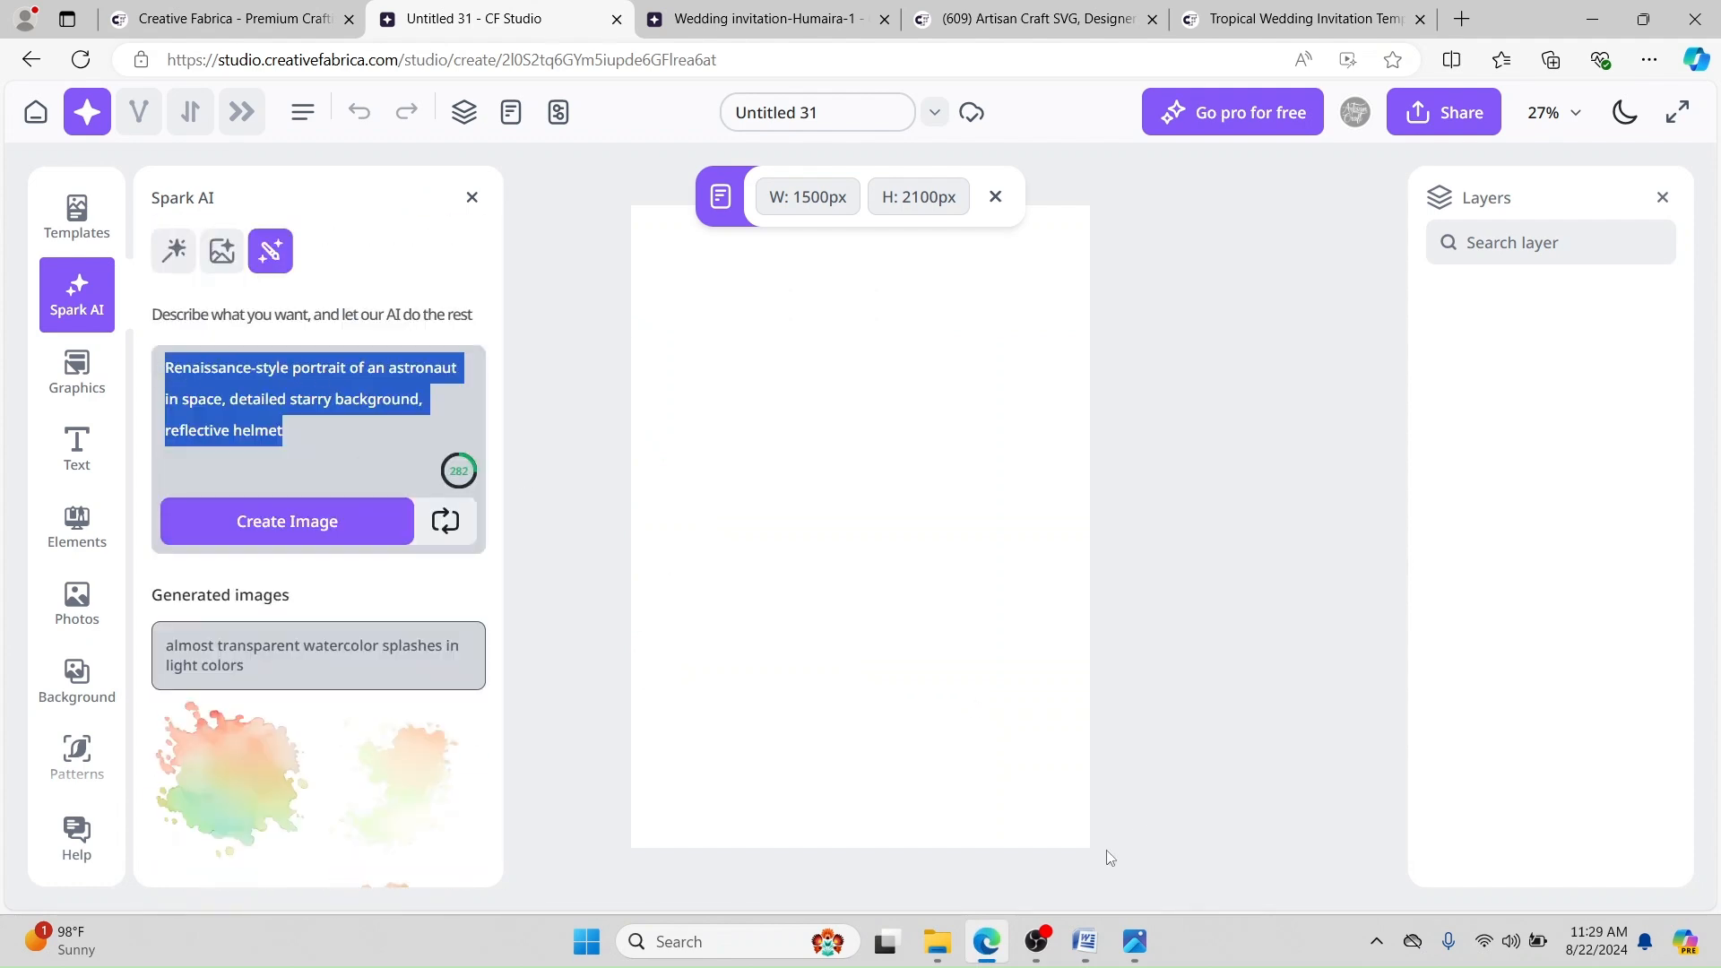
{"action": "left_click_drag", "start_coordinate": [387, 444], "coordinate": [159, 370]}
{"action": "left_click", "coordinate": [1093, 947]}
{"action": "left_click_drag", "start_coordinate": [1049, 764], "coordinate": [469, 756]}
{"action": "key", "text": "ctrl+c"}
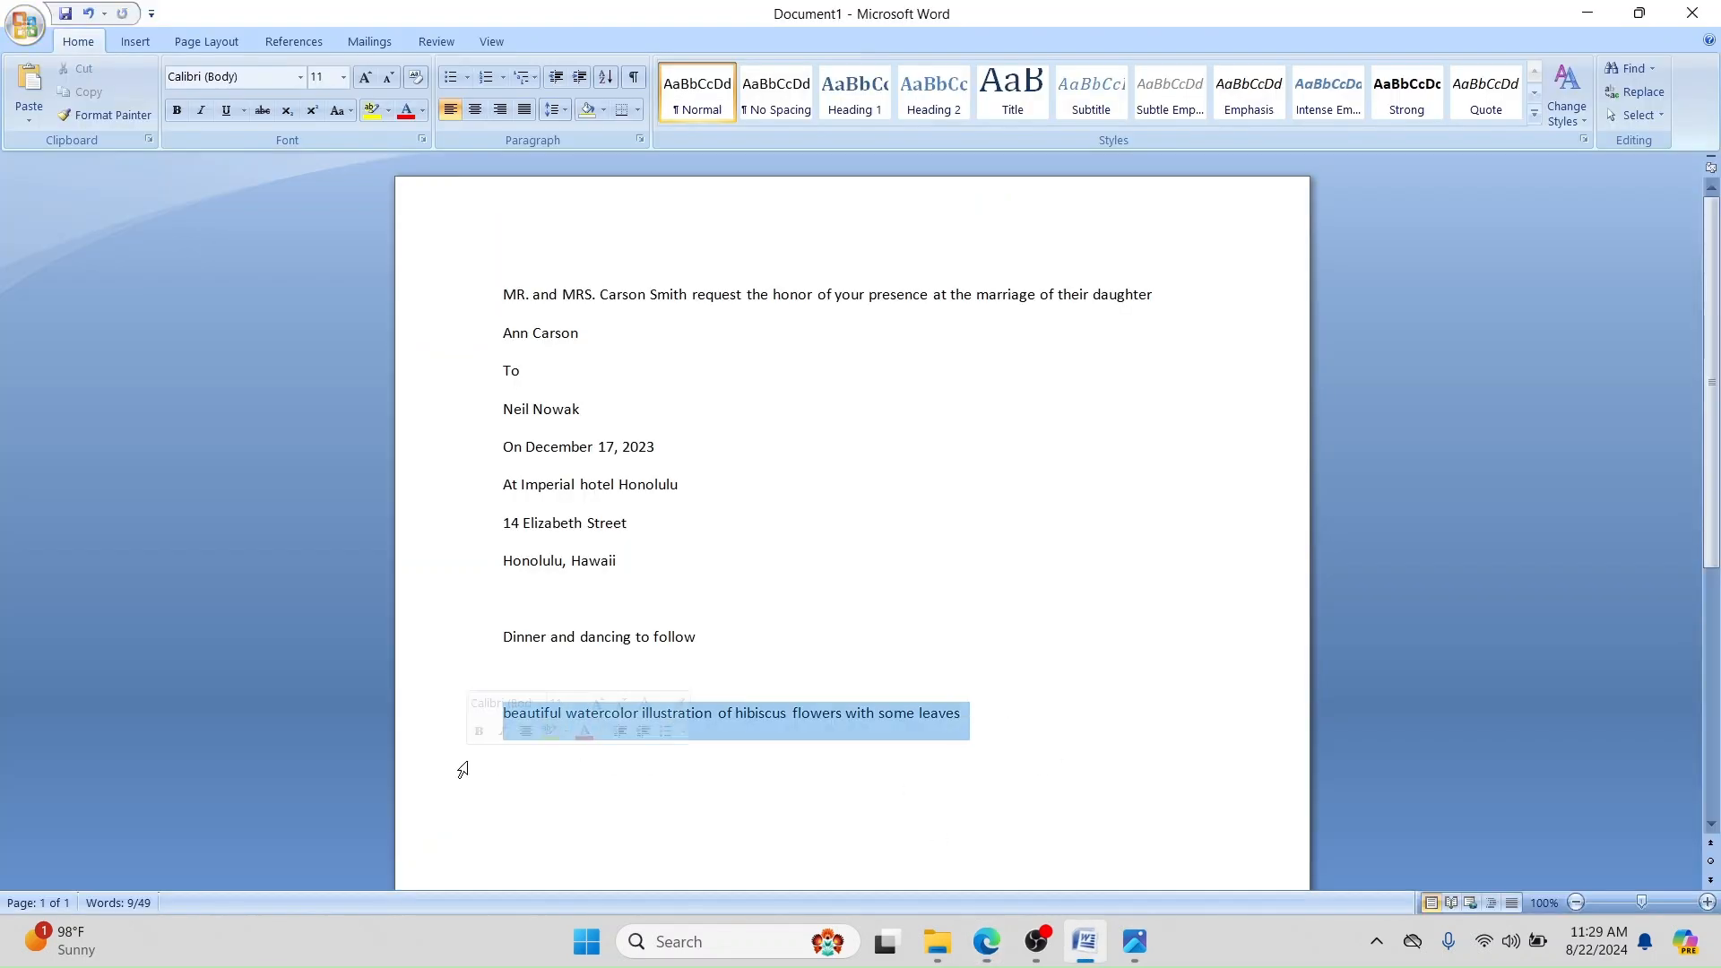
{"action": "left_click", "coordinate": [987, 941]}
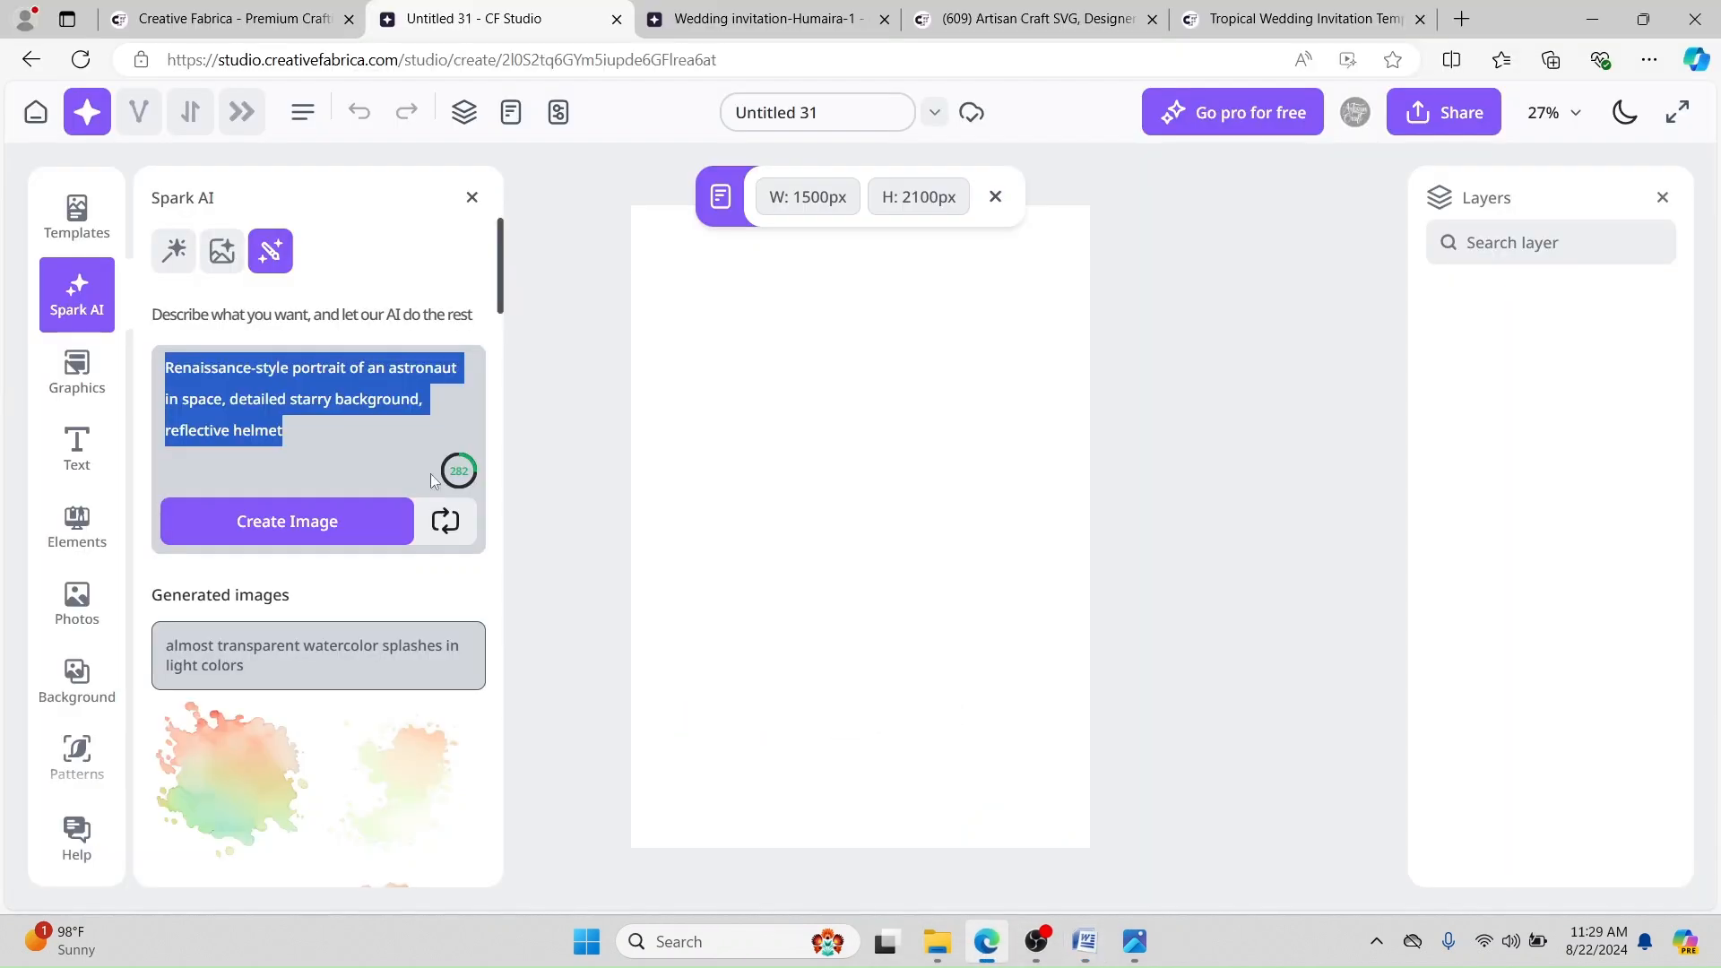
{"action": "left_click", "coordinate": [372, 448]}
Step: Replace the astronaut prompt with the pasted watercolor hibiscus flowers with leaves description
{"action": "key", "text": "ctrl+a"}
{"action": "key", "text": "BackSpace"}
{"action": "key", "text": "ctrl+v"}
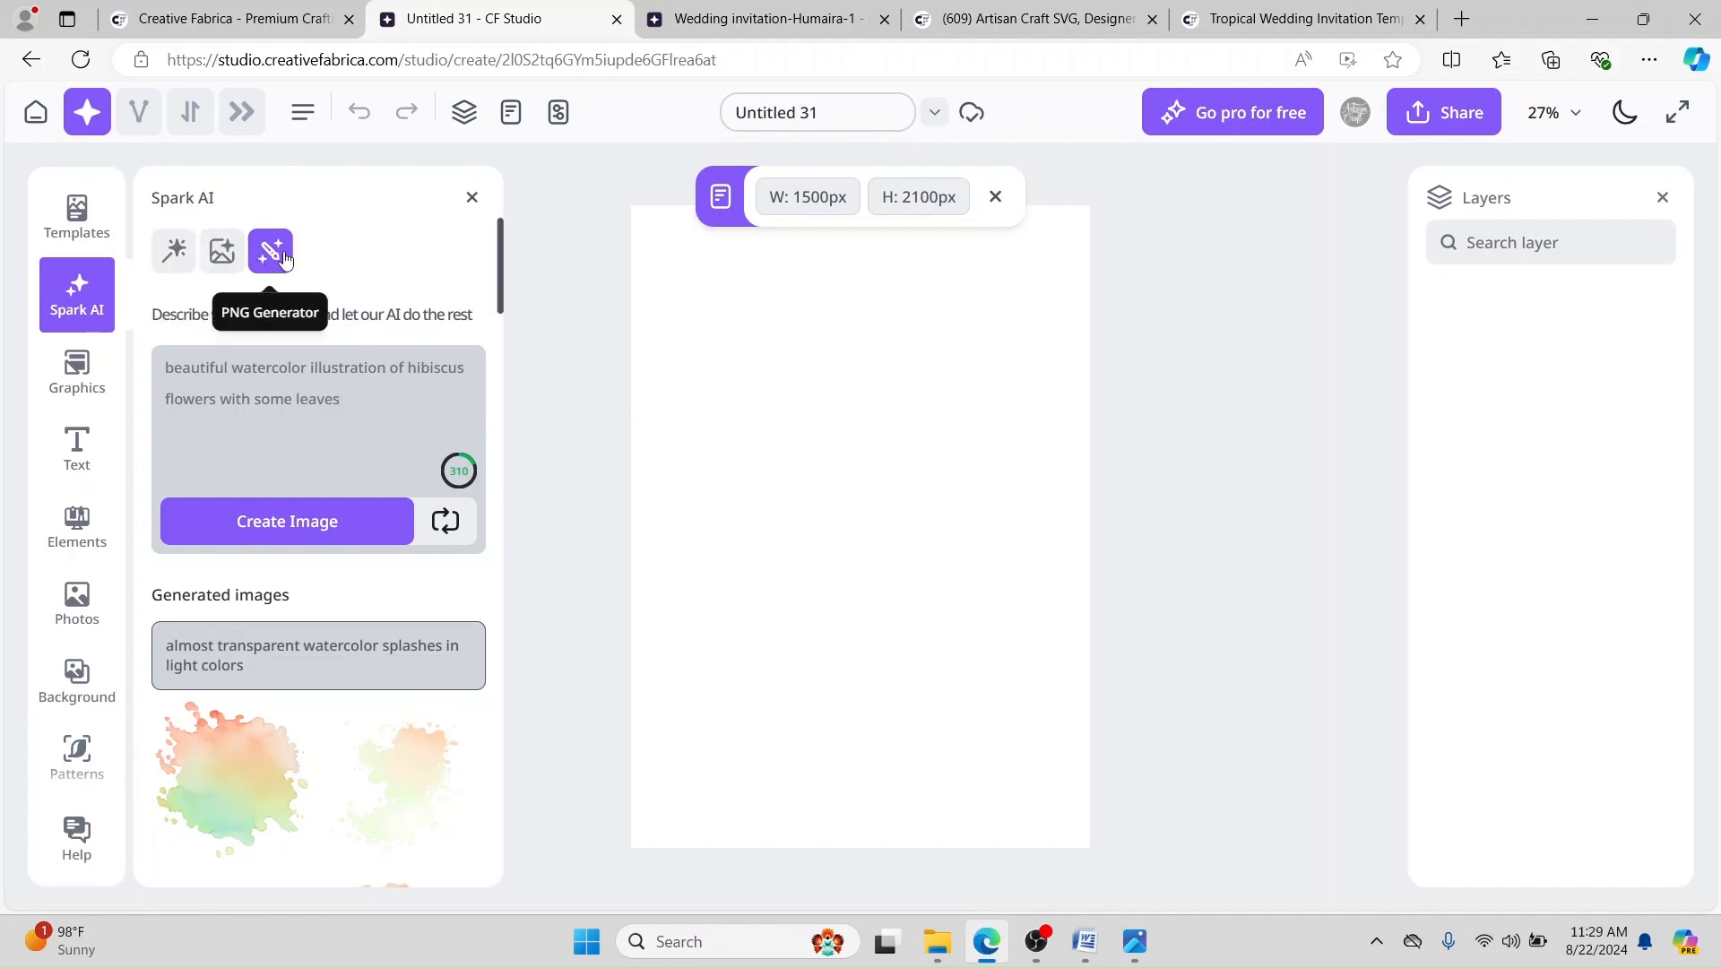
Step: Shift the reference invitation's bottom-left hibiscus slightly, then go back to Untitled 31
{"action": "left_click", "coordinate": [762, 19]}
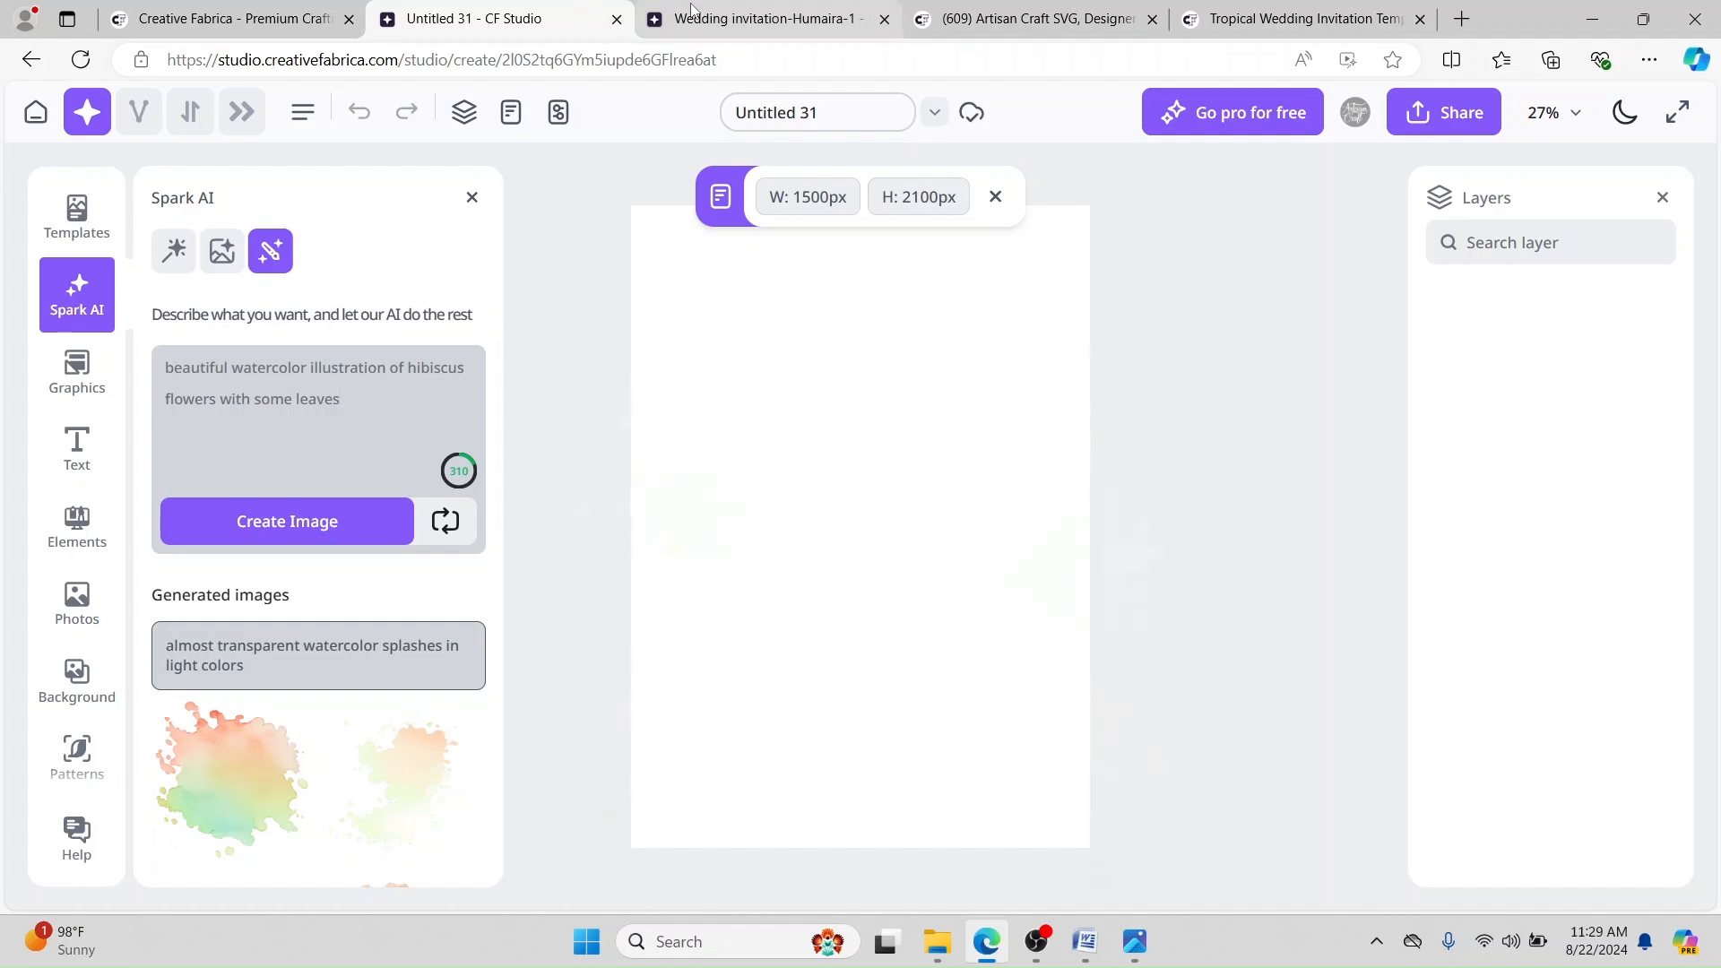
{"action": "mouse_move", "coordinate": [708, 768]}
{"action": "left_mouse_down"}
{"action": "mouse_move", "coordinate": [720, 691]}
{"action": "mouse_move", "coordinate": [762, 634]}
{"action": "mouse_move", "coordinate": [701, 763]}
{"action": "mouse_move", "coordinate": [750, 707]}
{"action": "mouse_move", "coordinate": [650, 738]}
{"action": "mouse_move", "coordinate": [711, 719]}
{"action": "mouse_move", "coordinate": [943, 553]}
{"action": "mouse_move", "coordinate": [817, 399]}
{"action": "mouse_move", "coordinate": [733, 340]}
{"action": "mouse_move", "coordinate": [719, 765]}
{"action": "left_mouse_up"}
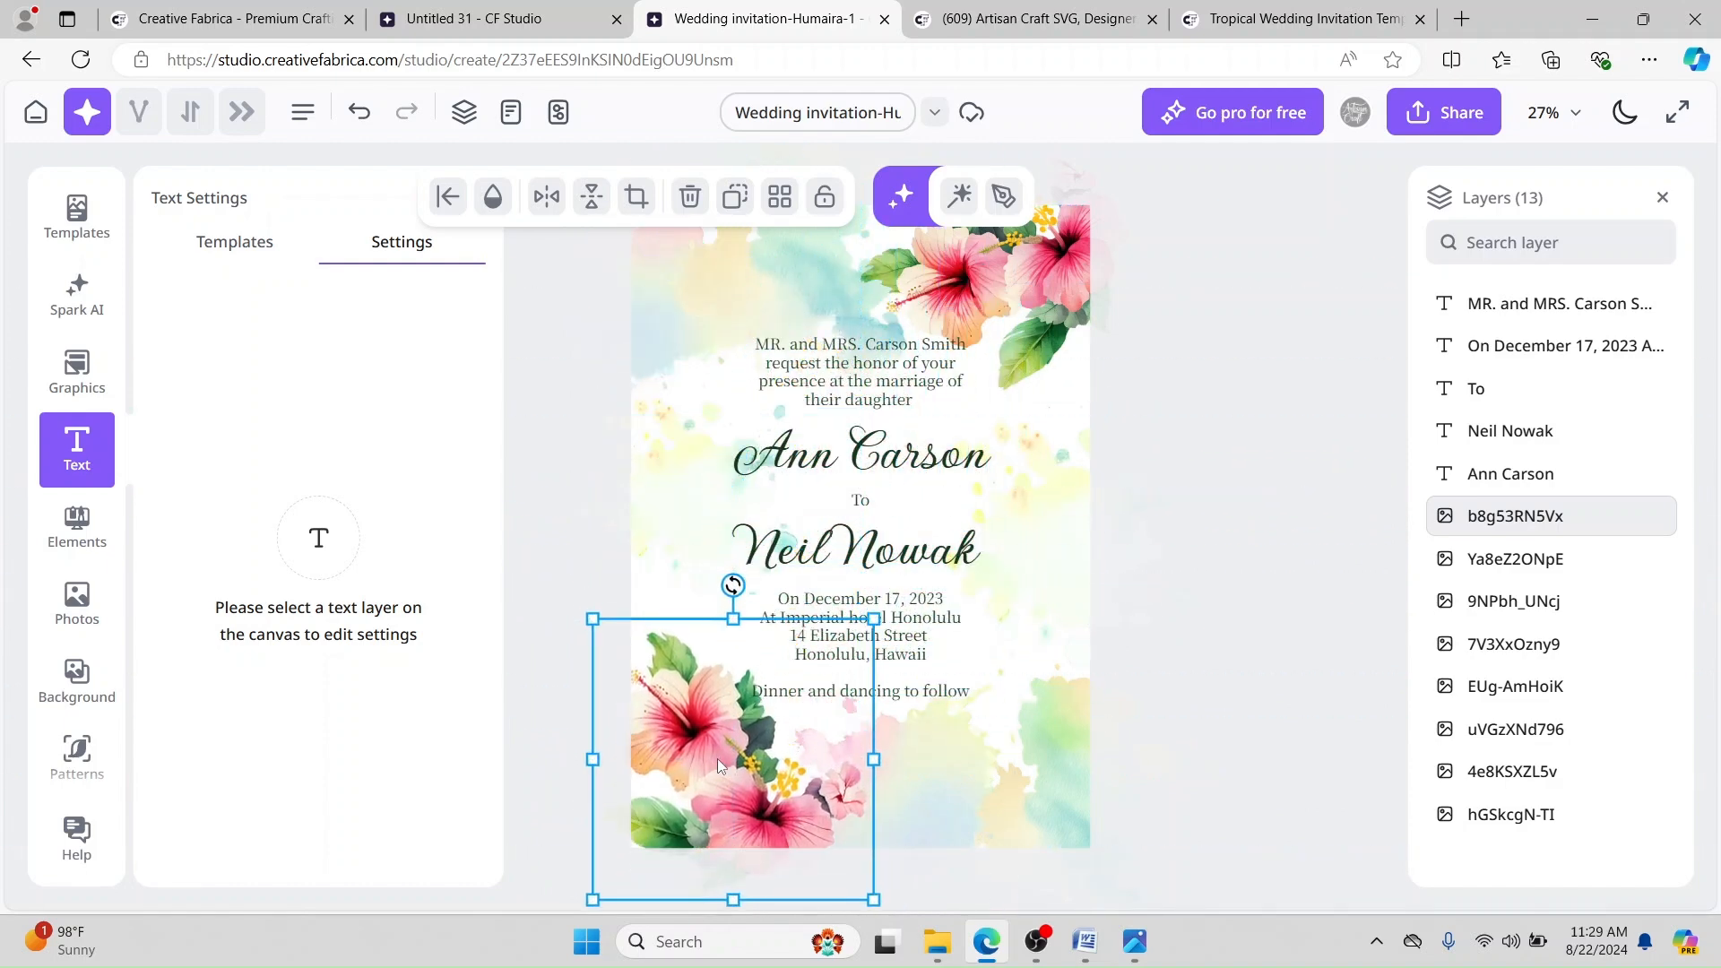
{"action": "left_click", "coordinate": [446, 11]}
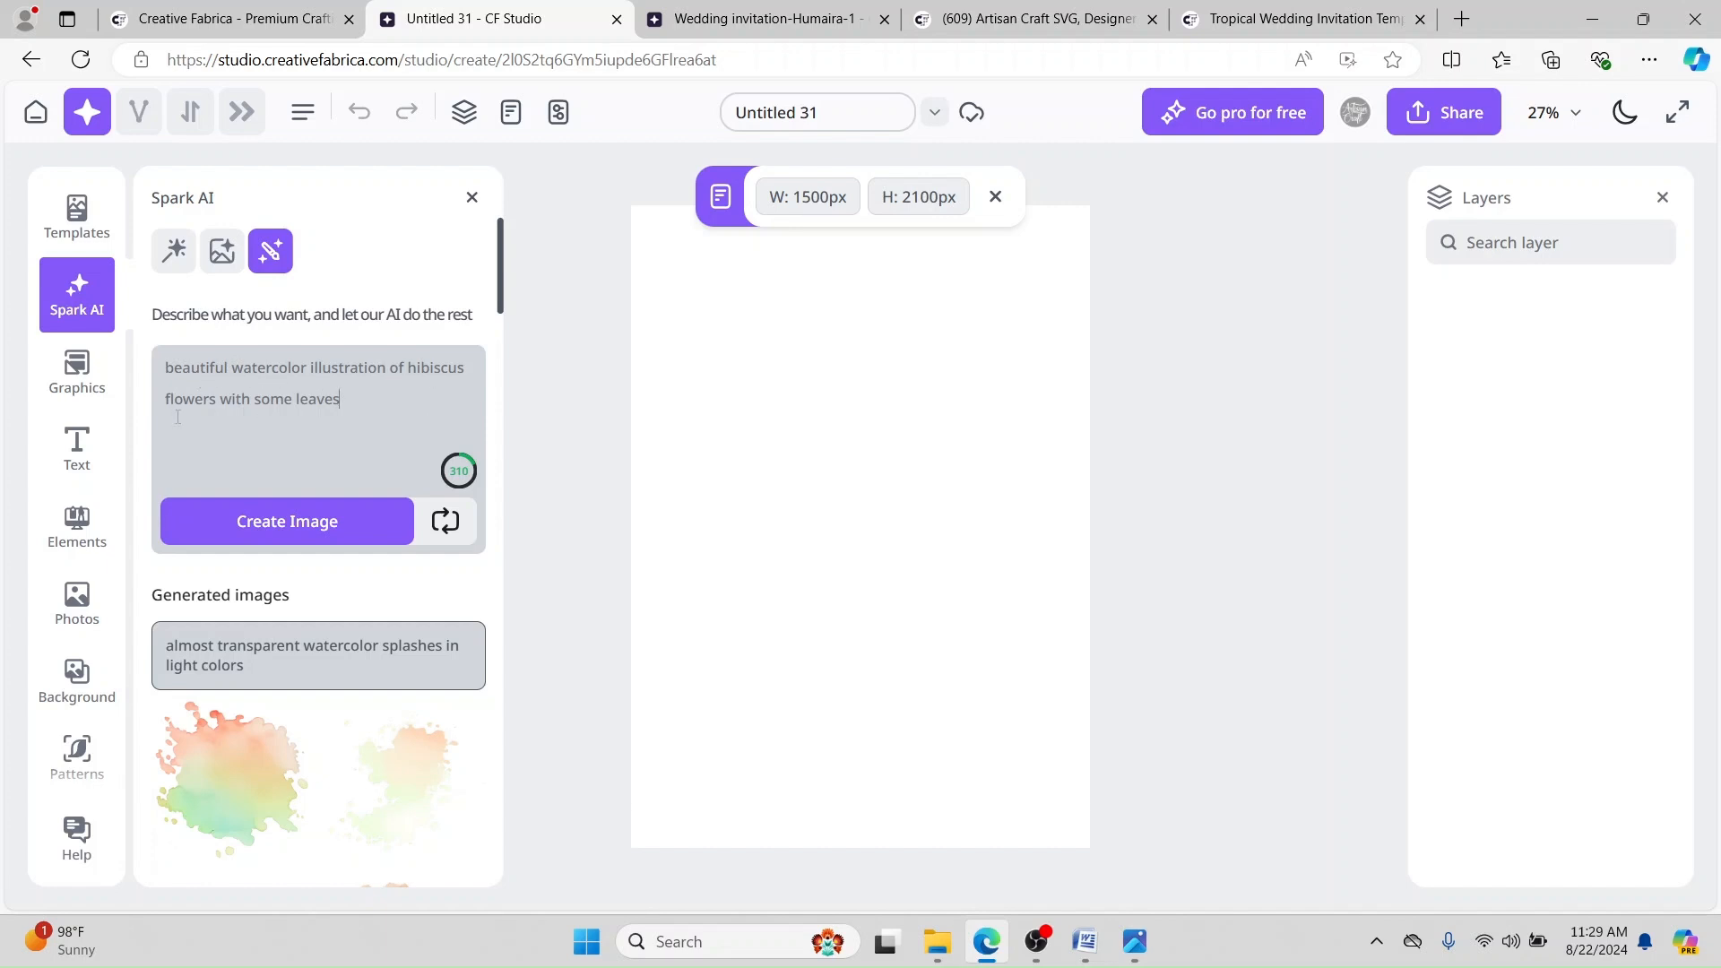
Step: Generate Spark AI images of a watercolor hibiscus illustration with some leaves
{"action": "left_click", "coordinate": [285, 533]}
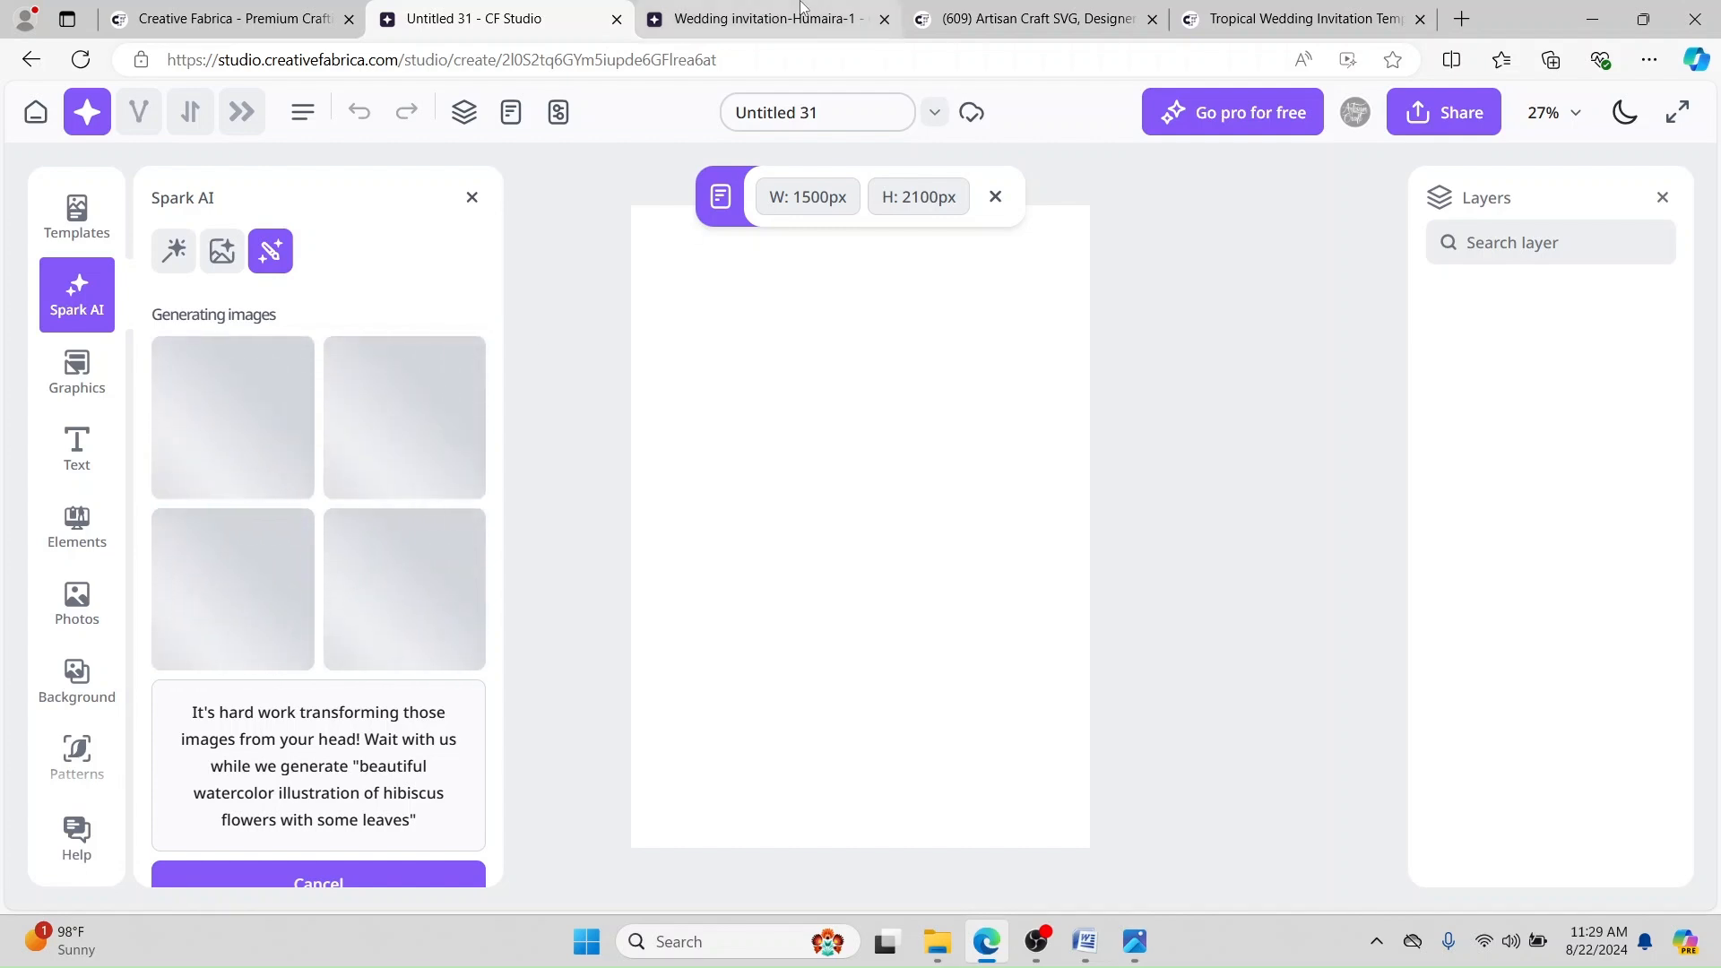
{"action": "mouse_move", "coordinate": [803, 7]}
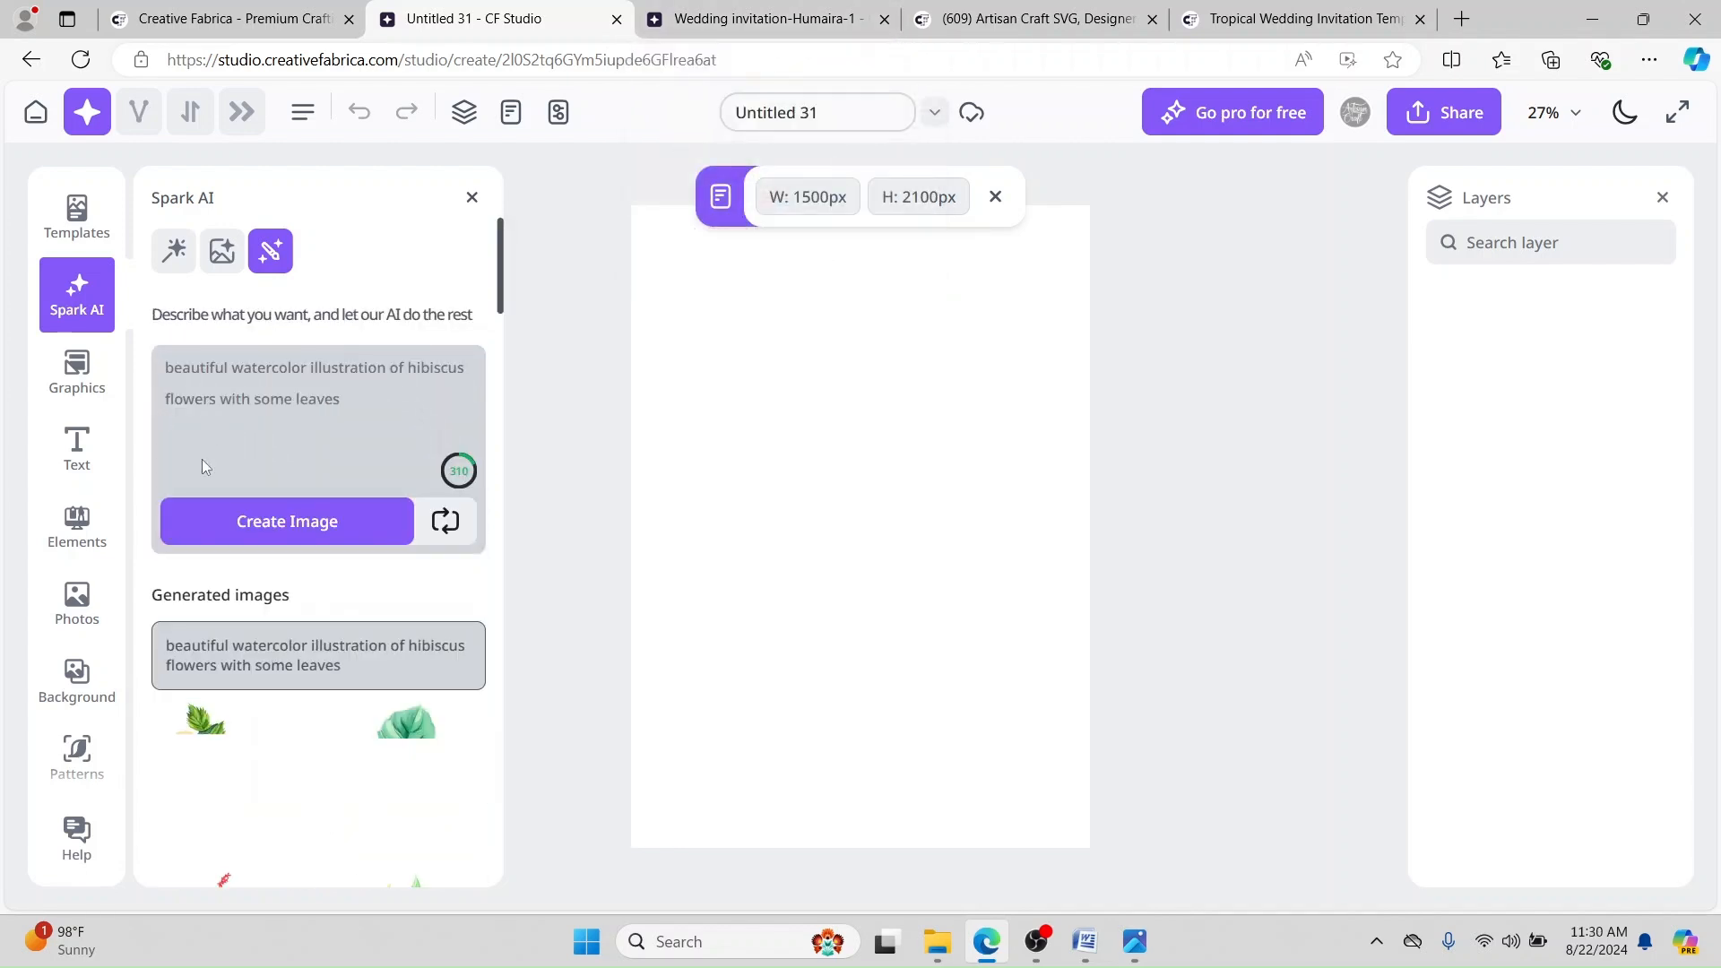
Step: Place the first generated hibiscus at about 951 px square in the page's bottom-left corner
{"action": "scroll", "coordinate": [332, 536], "scroll_direction": "down", "scroll_amount": 3}
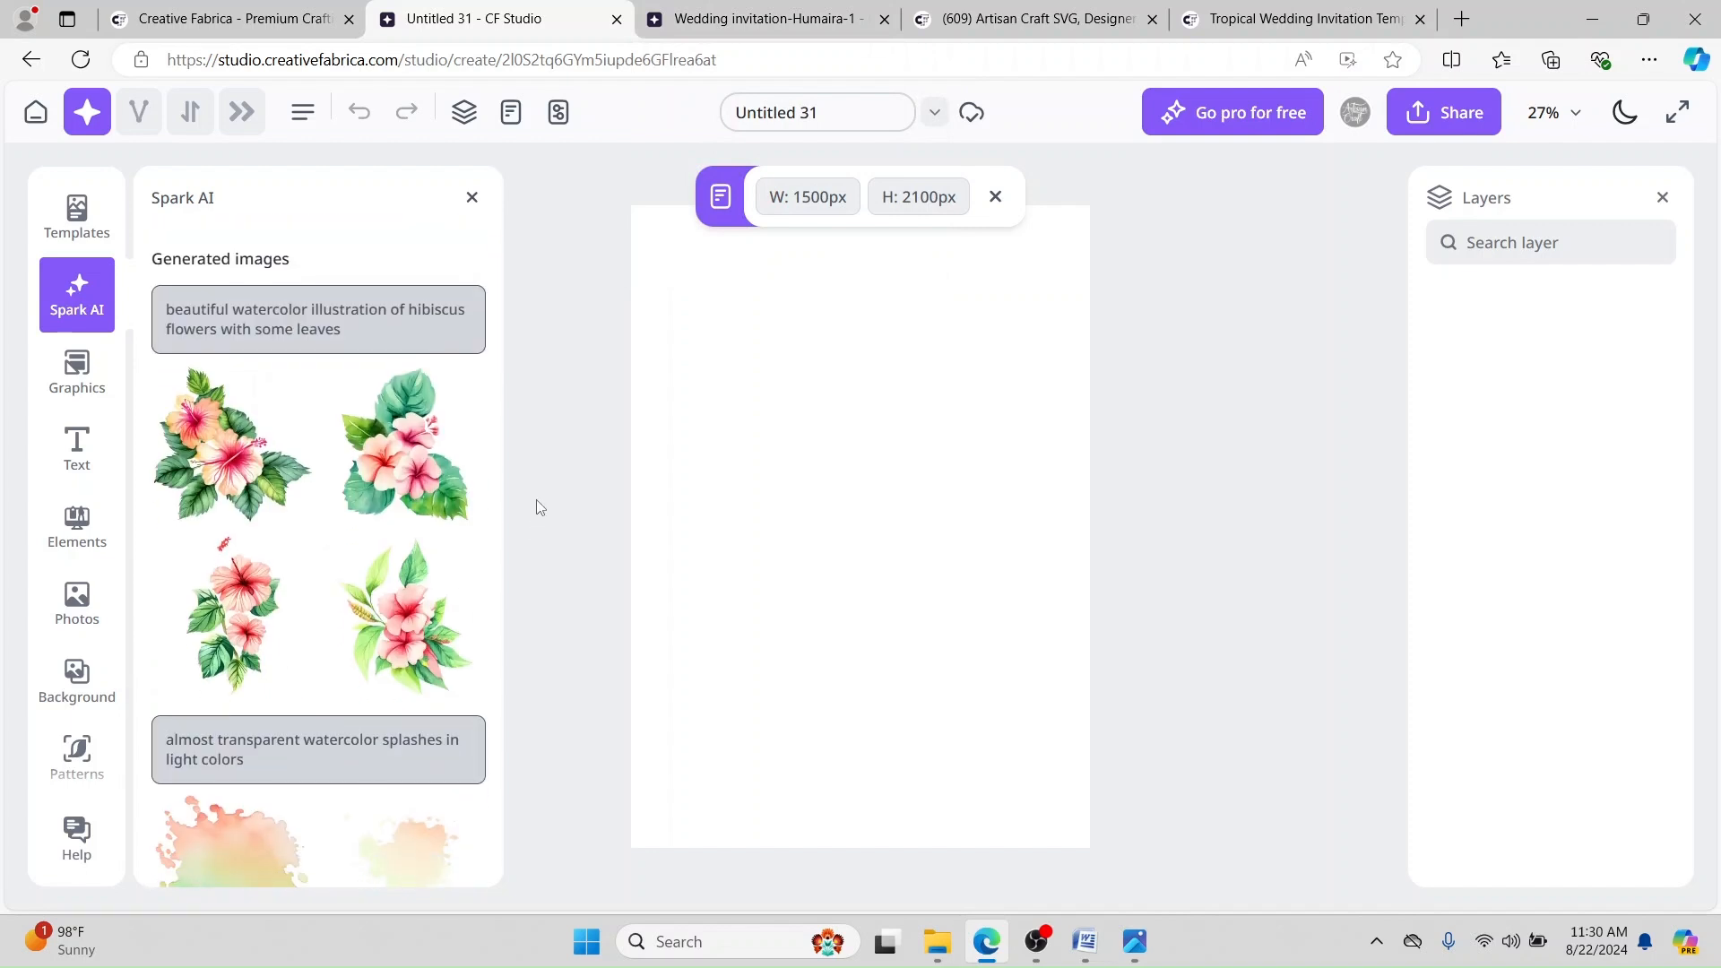
{"action": "left_click", "coordinate": [228, 458]}
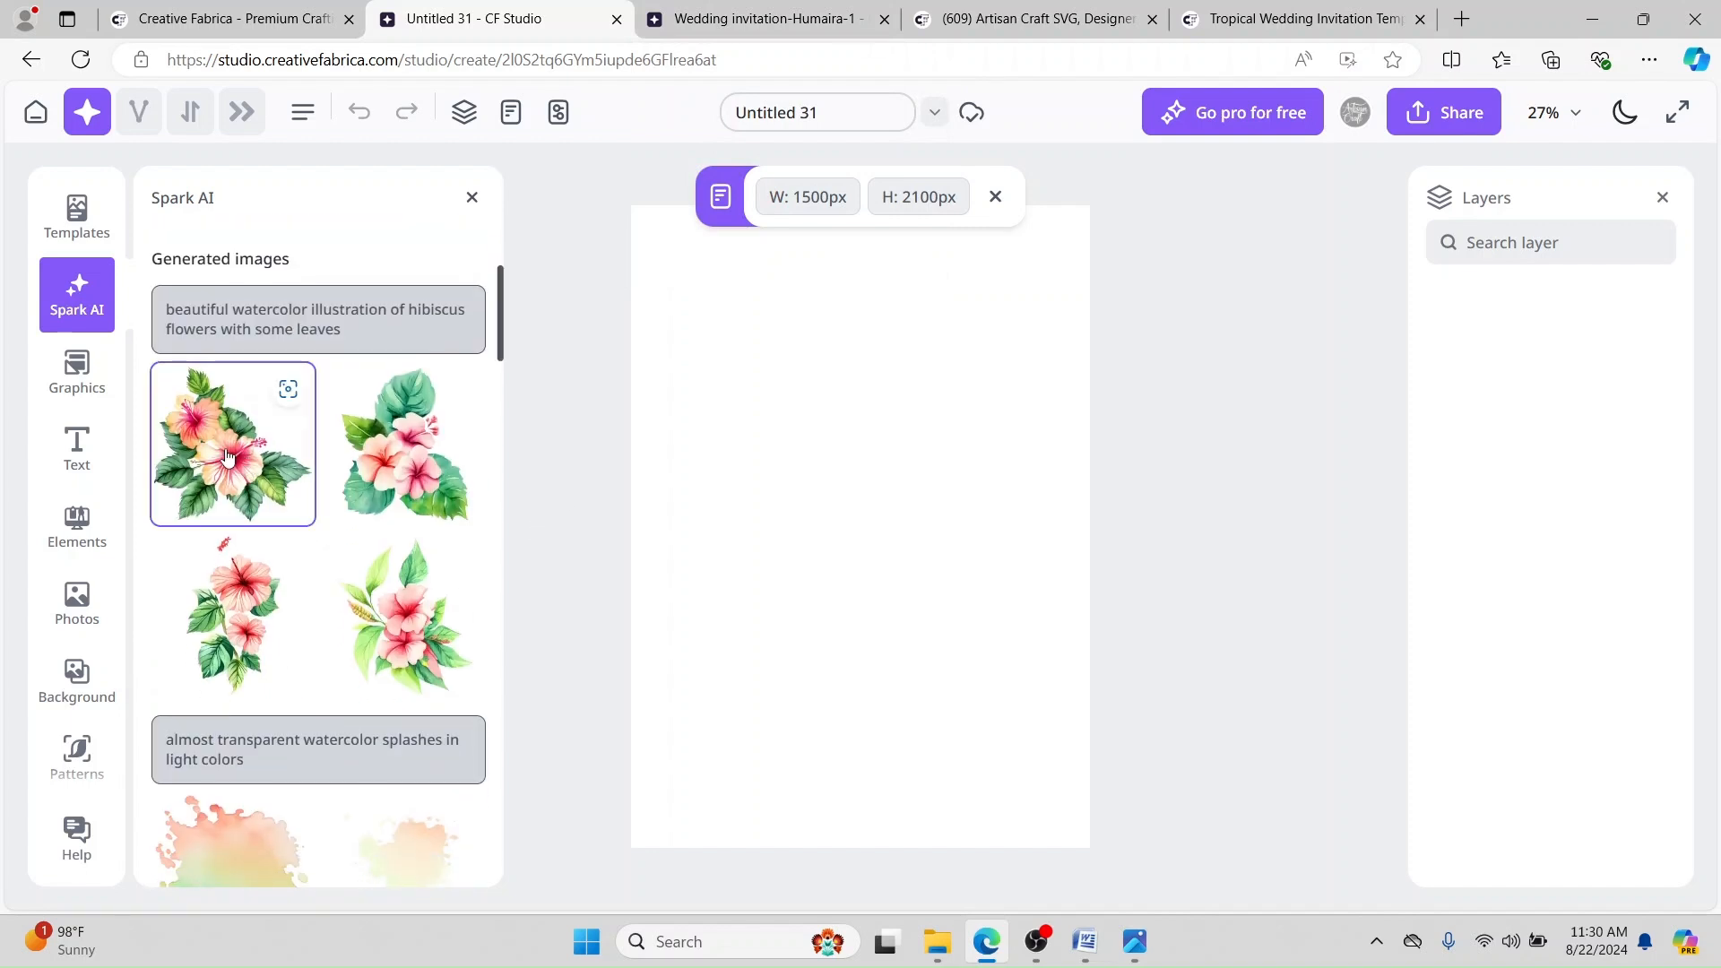
{"action": "left_click_drag", "start_coordinate": [864, 498], "coordinate": [830, 539]}
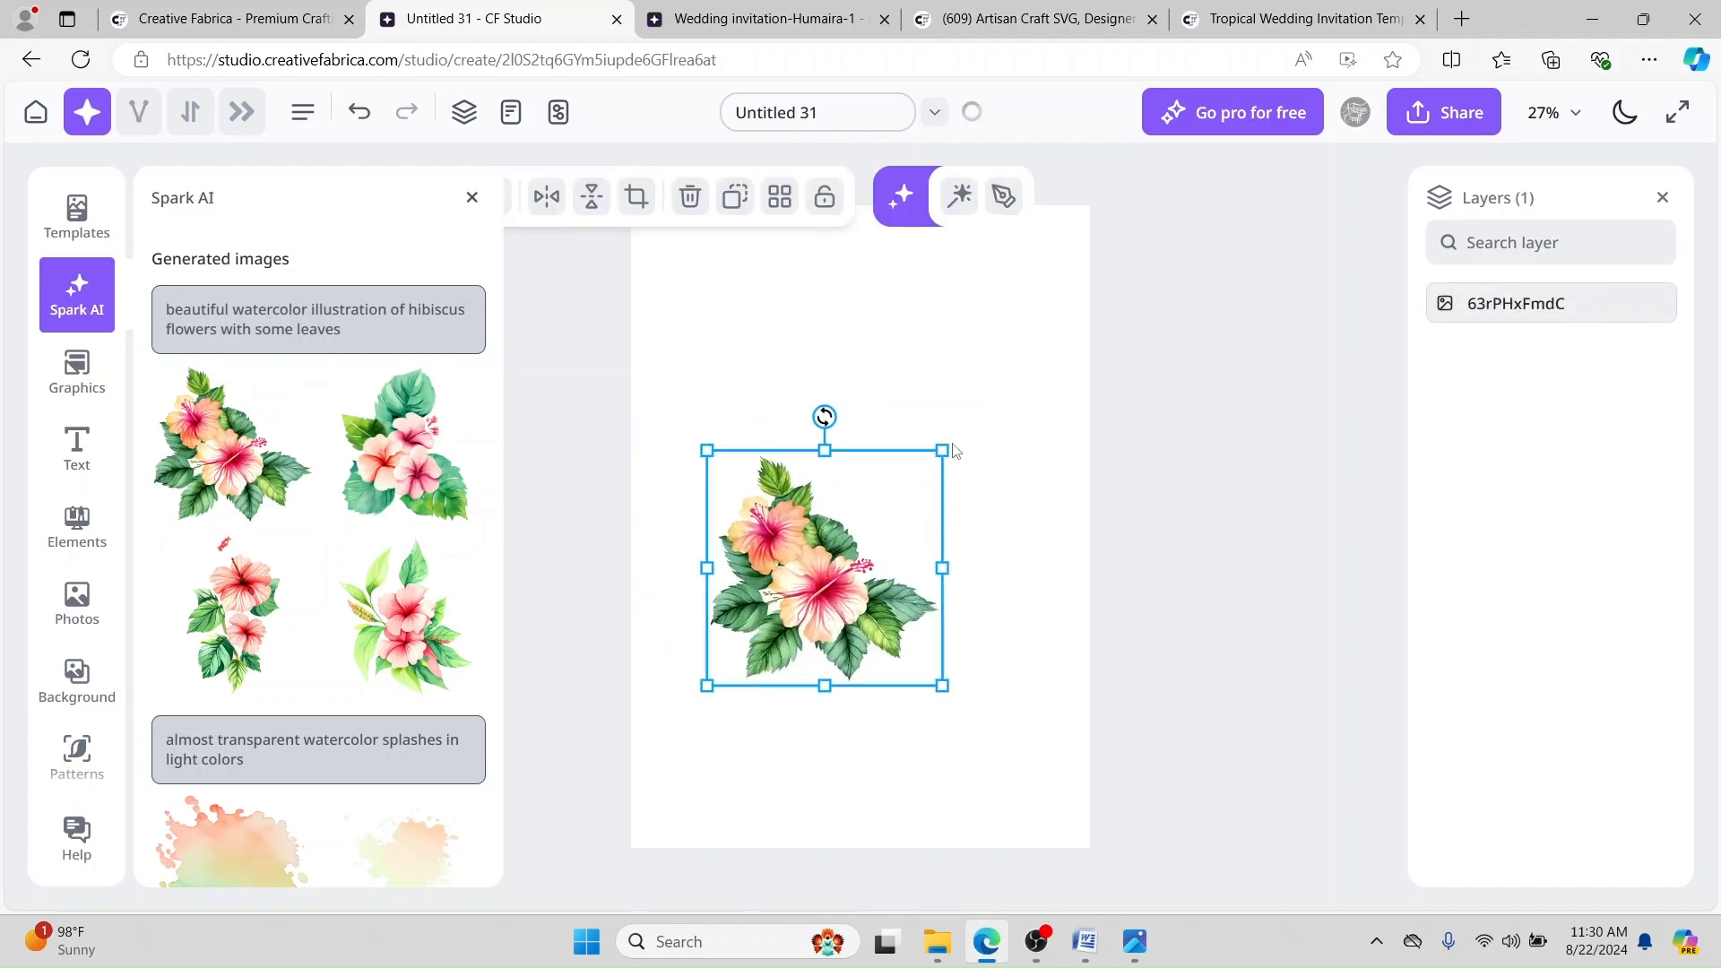
{"action": "left_click_drag", "start_coordinate": [940, 451], "coordinate": [1305, 175]}
{"action": "left_click_drag", "start_coordinate": [982, 459], "coordinate": [853, 551]}
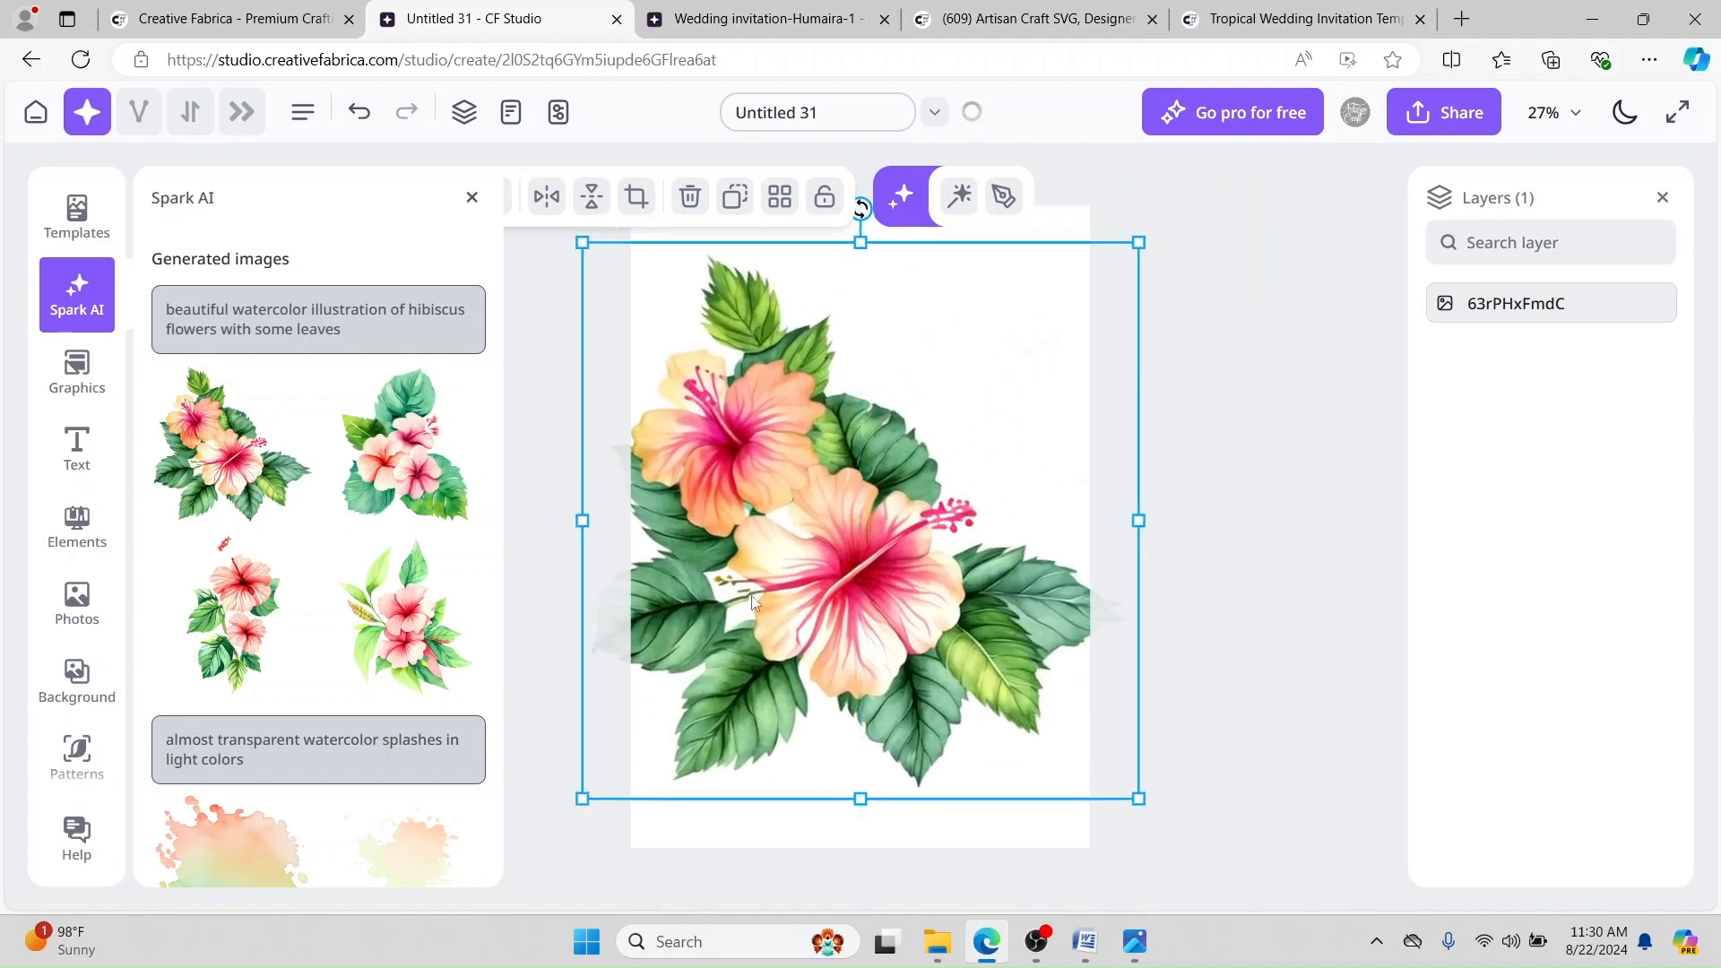
{"action": "left_click_drag", "start_coordinate": [839, 407], "coordinate": [855, 409]}
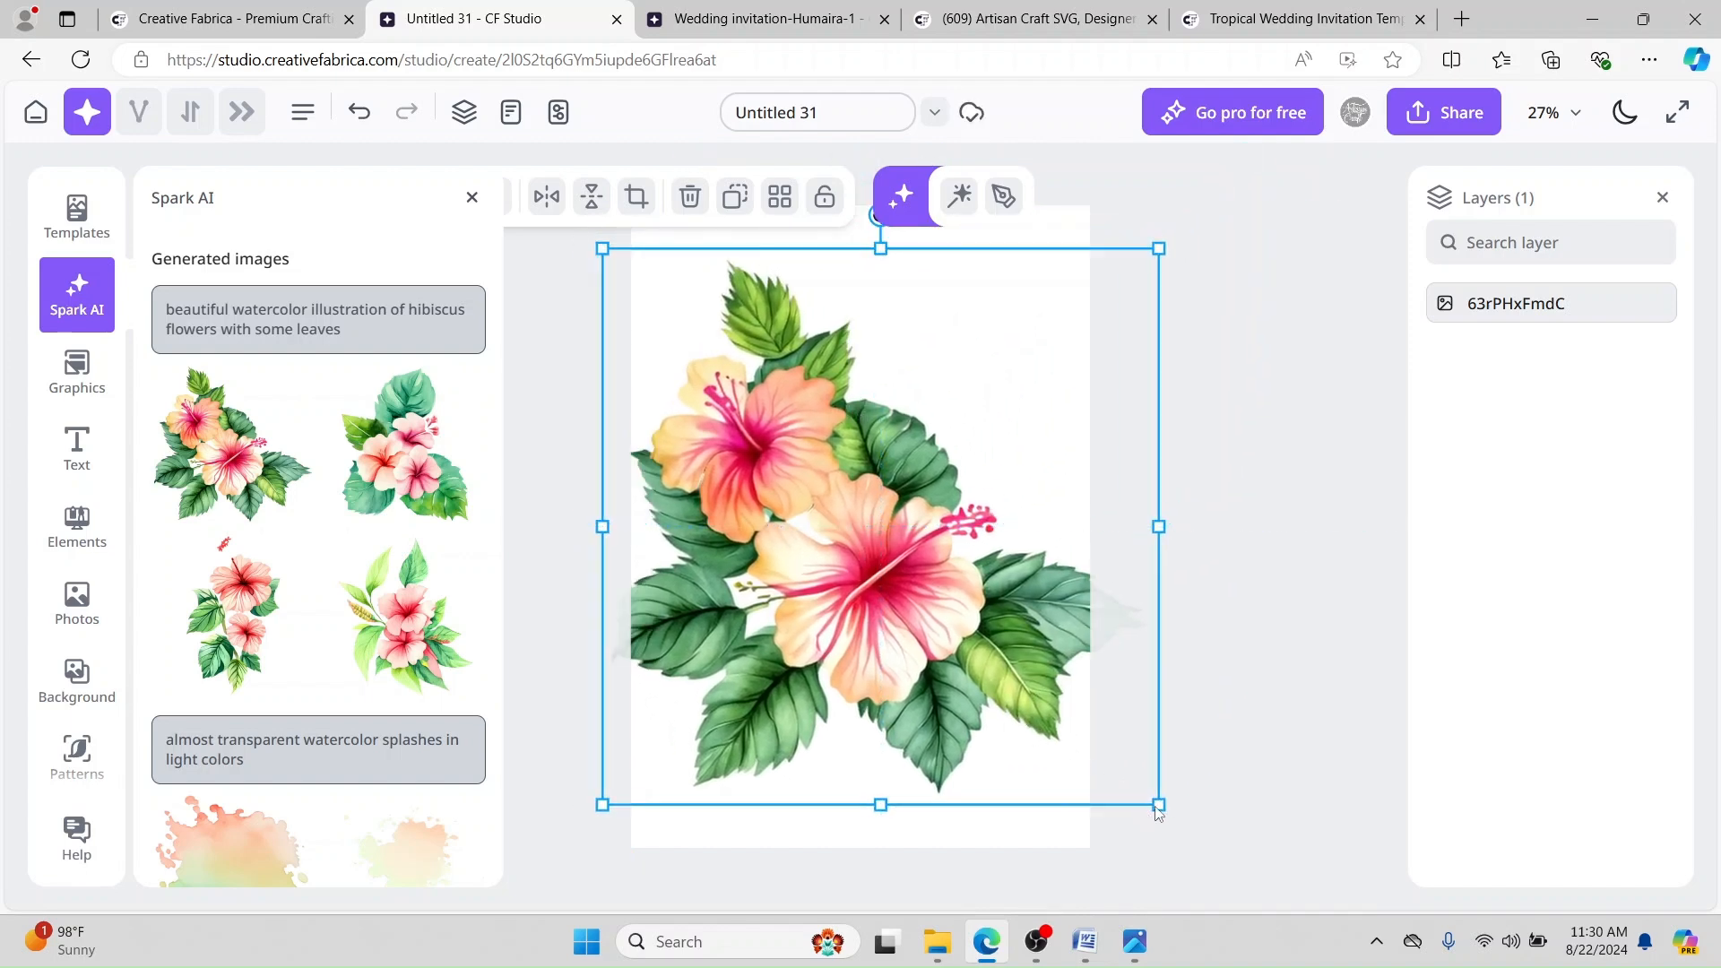
{"action": "left_click_drag", "start_coordinate": [1156, 802], "coordinate": [929, 524]}
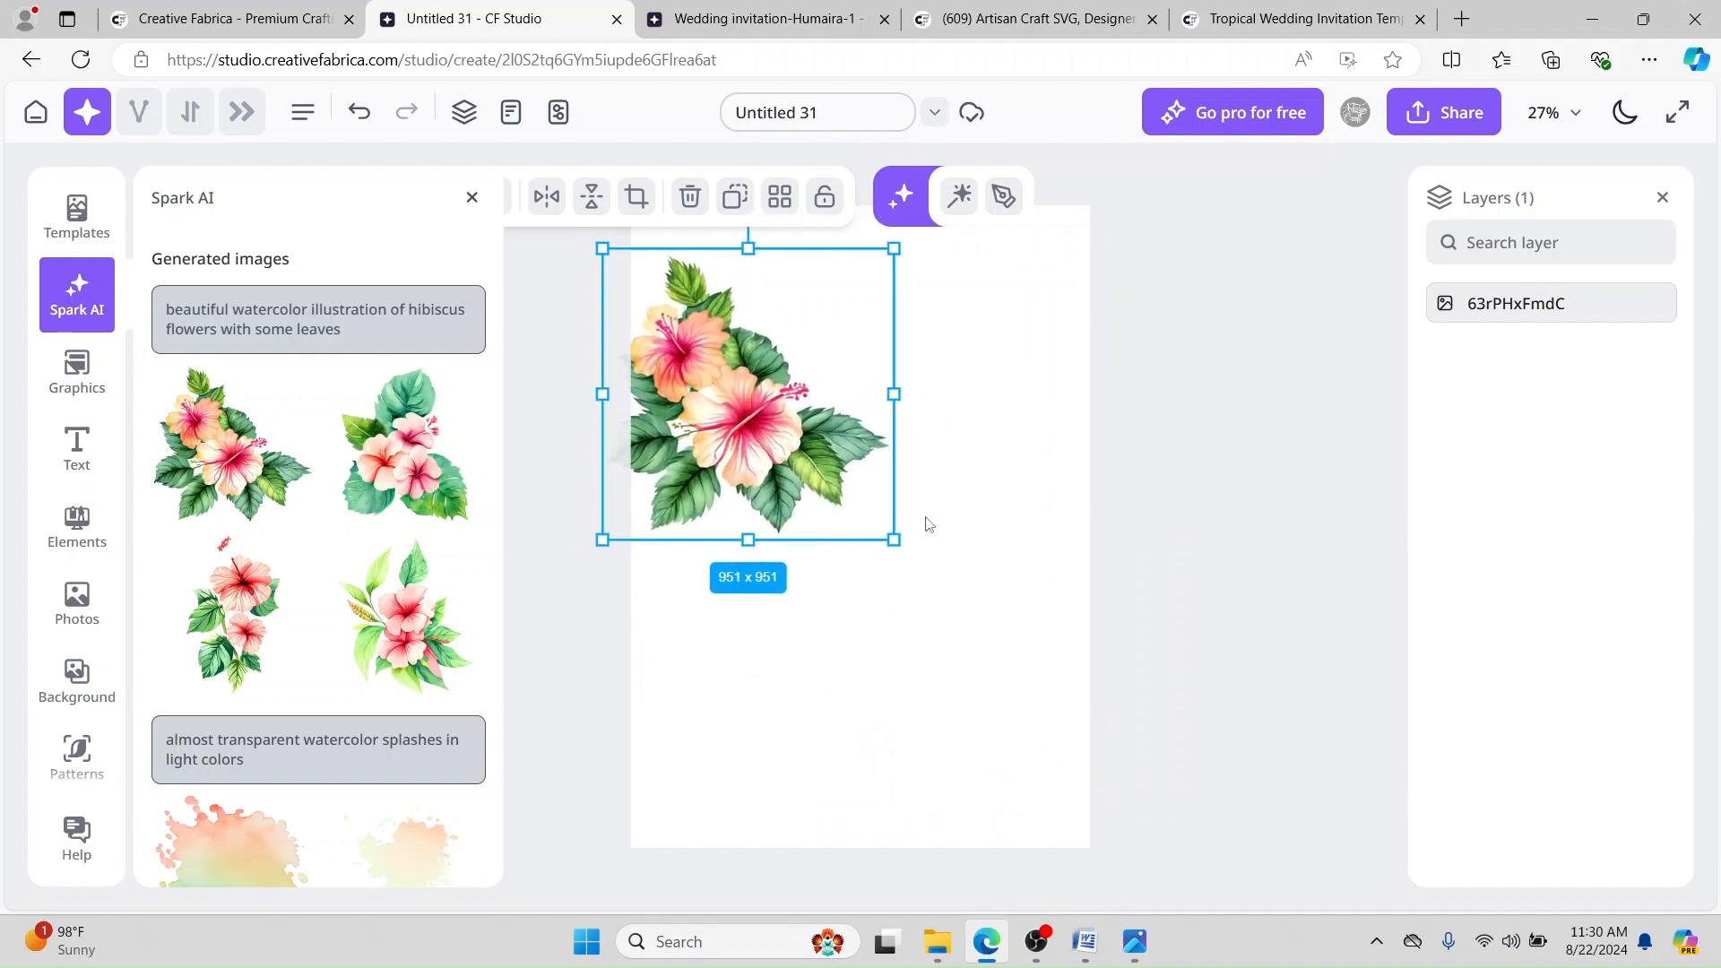
{"action": "left_click_drag", "start_coordinate": [704, 356], "coordinate": [692, 709]}
{"action": "left_click", "coordinate": [891, 487]}
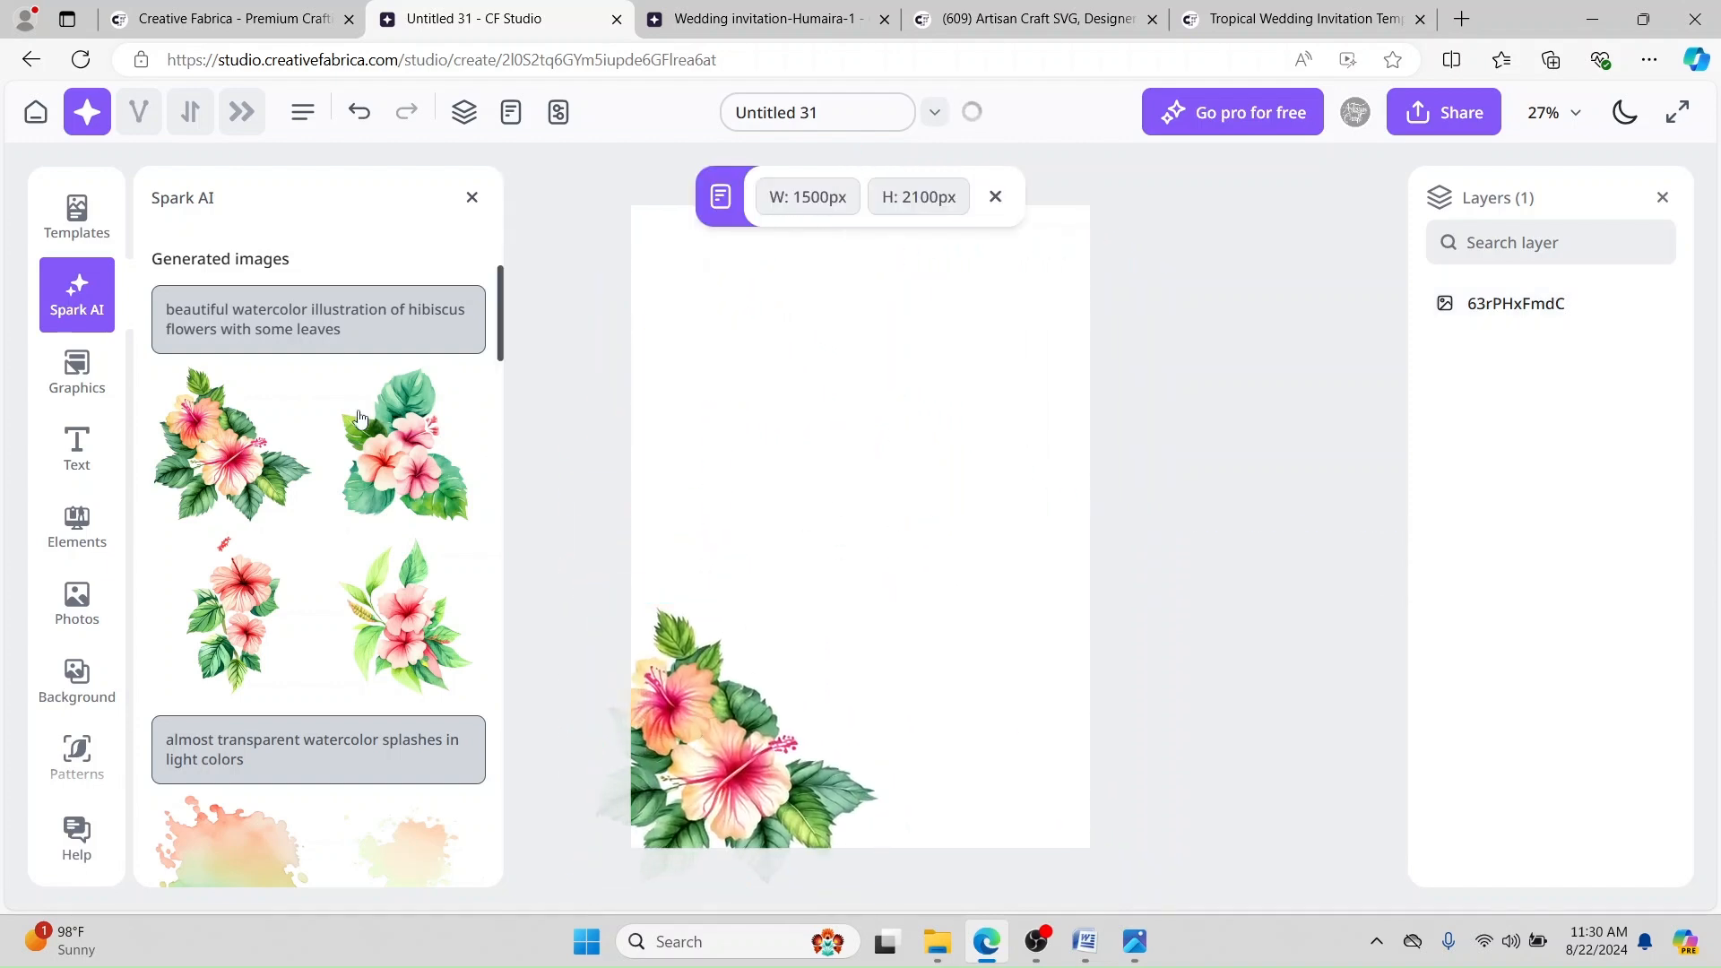
Step: Add a second hibiscus copy, rotated nearly upside down and enlarged, in the top-right corner
{"action": "left_click", "coordinate": [216, 445]}
{"action": "left_click_drag", "start_coordinate": [861, 374], "coordinate": [875, 675]}
{"action": "left_click_drag", "start_coordinate": [914, 529], "coordinate": [1035, 254]}
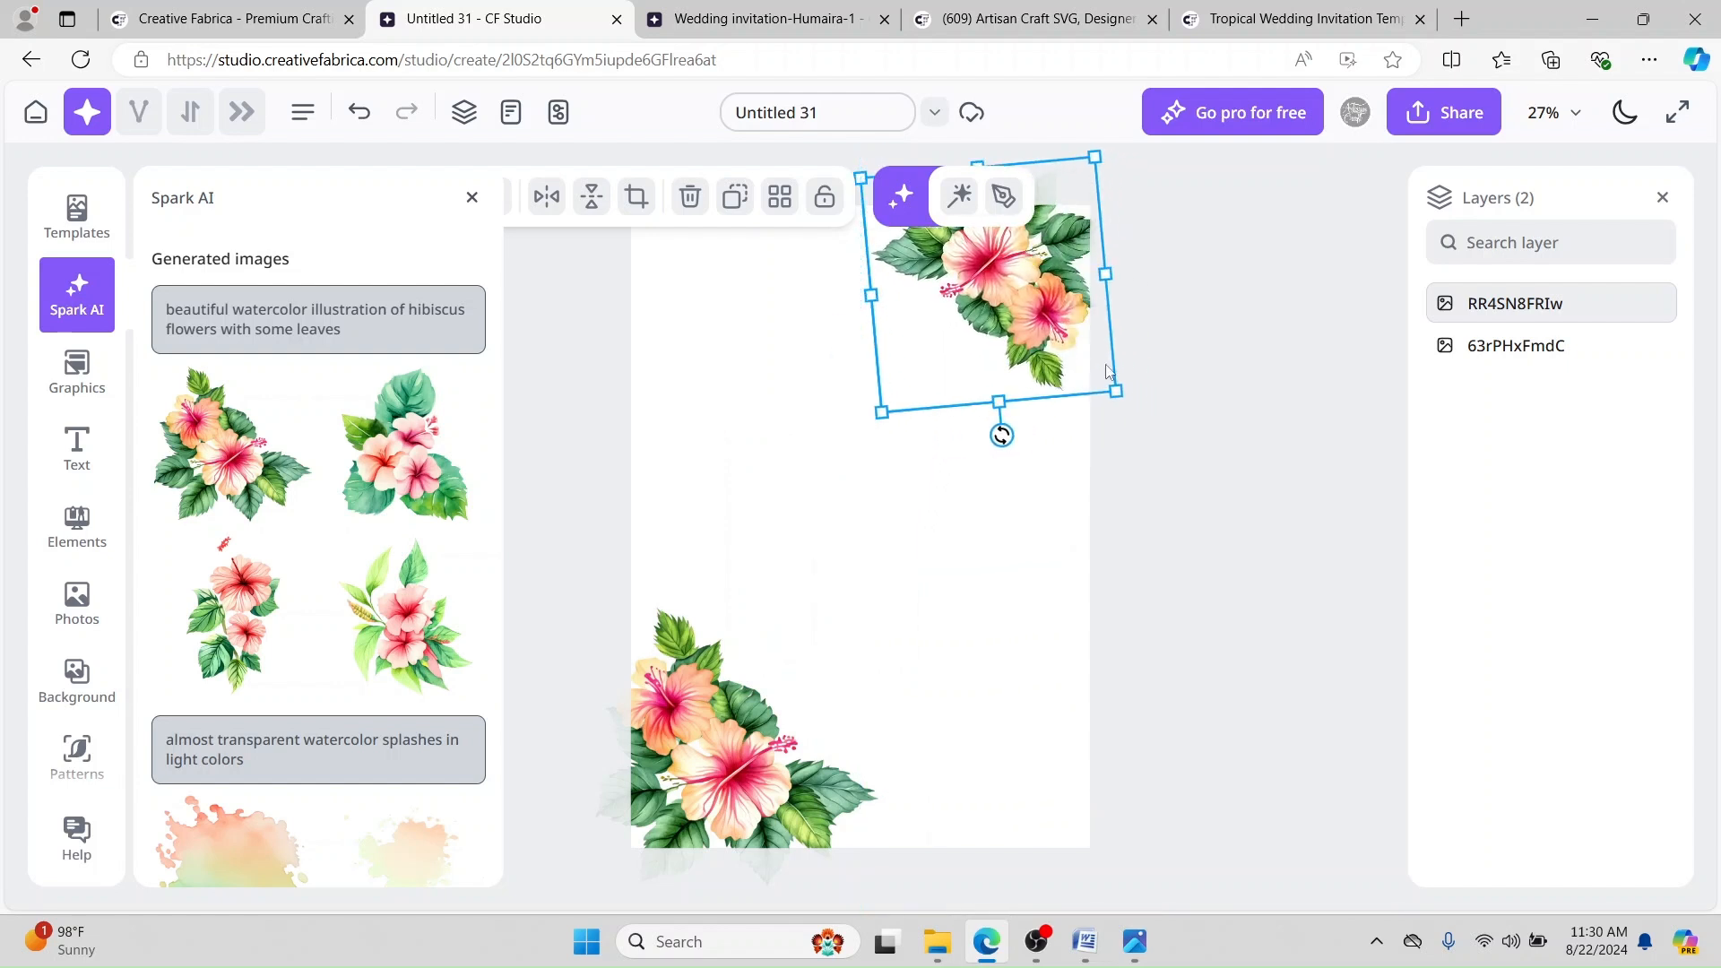
{"action": "left_click_drag", "start_coordinate": [1115, 392], "coordinate": [1160, 449]}
{"action": "mouse_move", "coordinate": [1064, 350]}
{"action": "left_mouse_down"}
{"action": "mouse_move", "coordinate": [1015, 334]}
{"action": "mouse_move", "coordinate": [1045, 332]}
{"action": "left_mouse_up"}
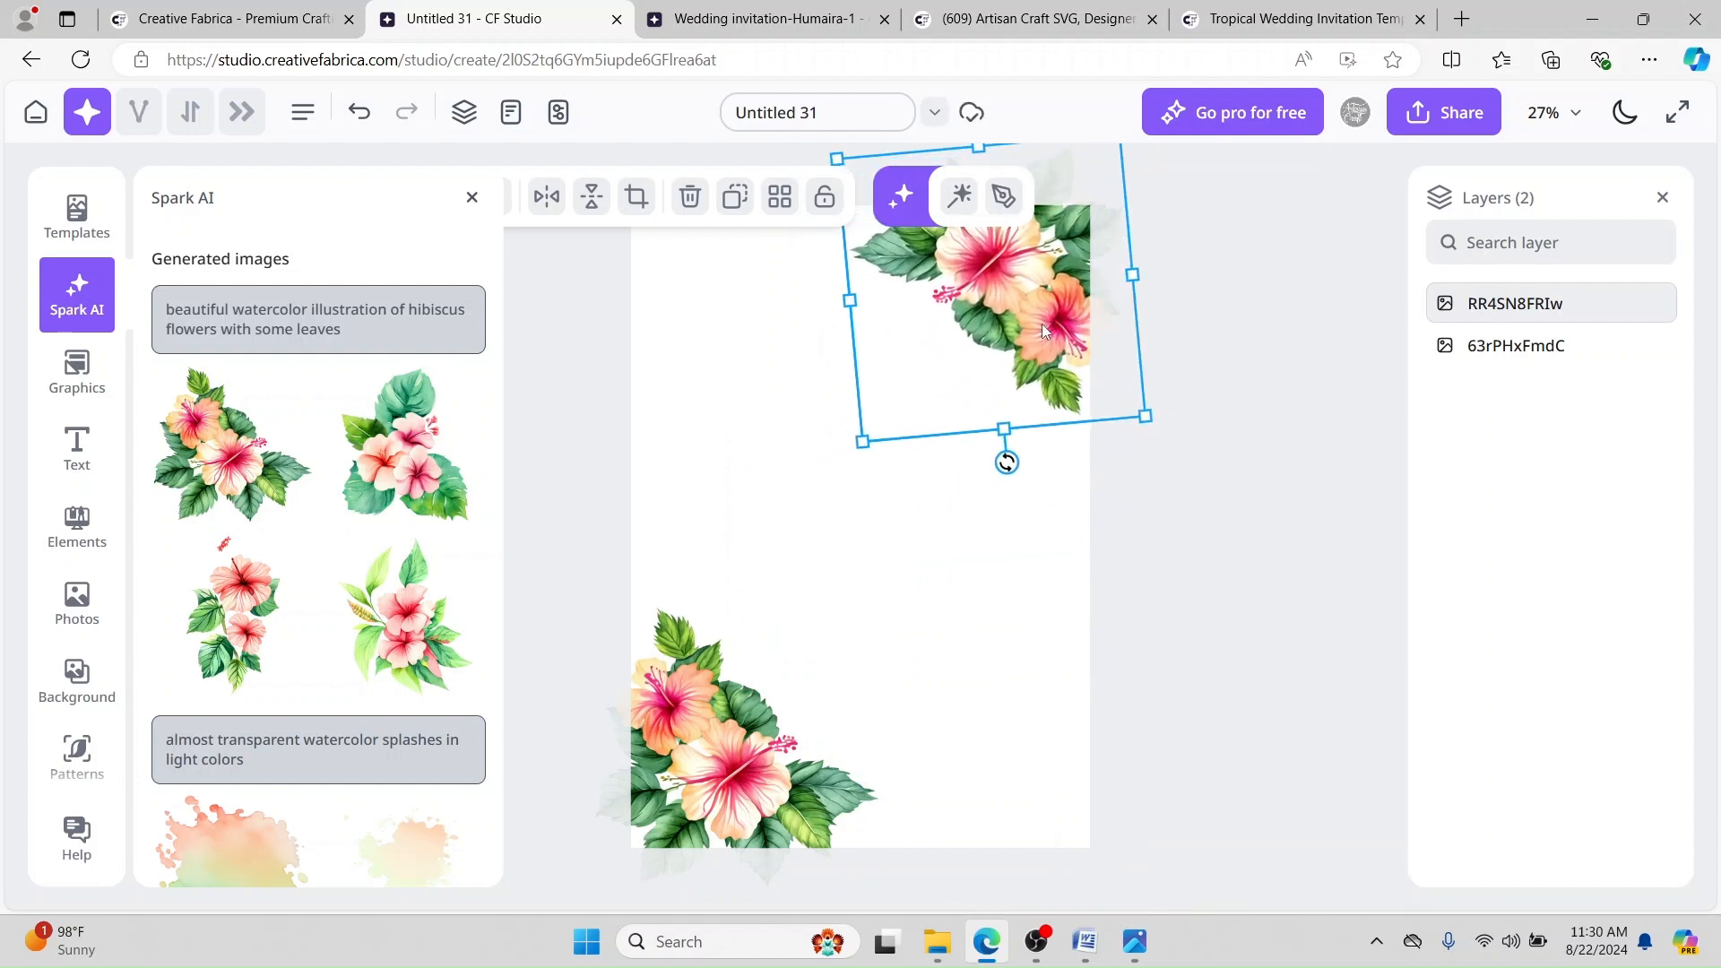
{"action": "left_click", "coordinate": [864, 563]}
{"action": "left_click", "coordinate": [767, 18]}
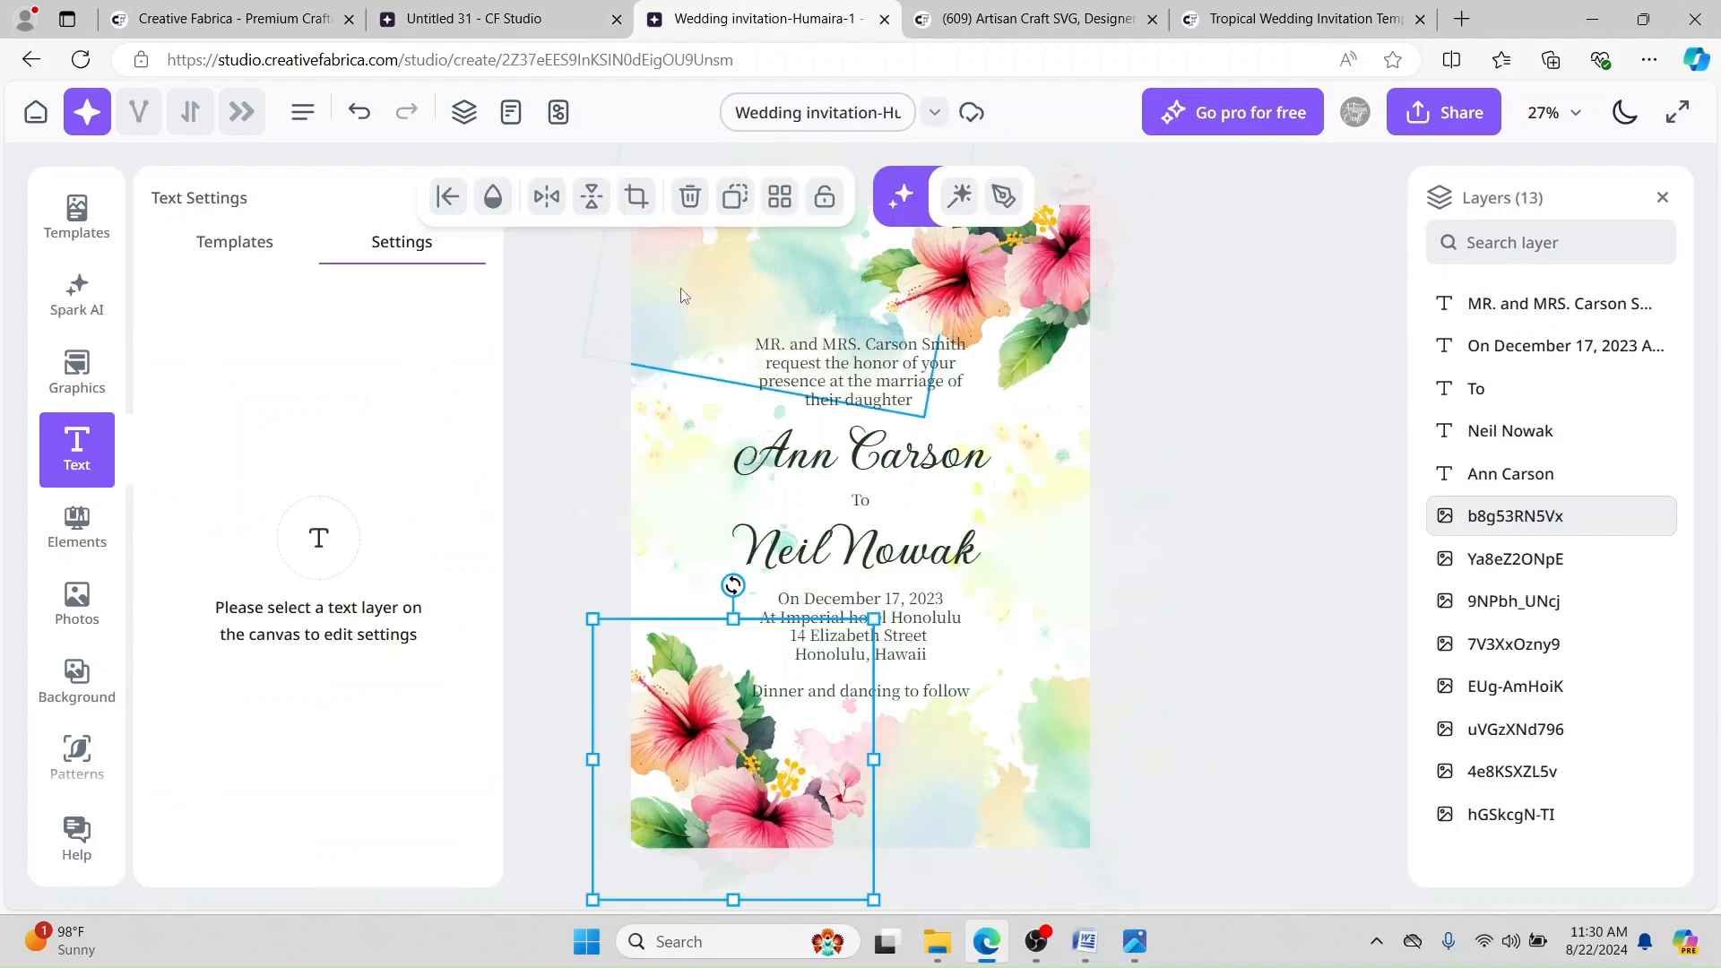
Step: Regenerate a new batch of images from the watercolor splashes prompt in Spark AI
{"action": "left_click", "coordinate": [475, 18]}
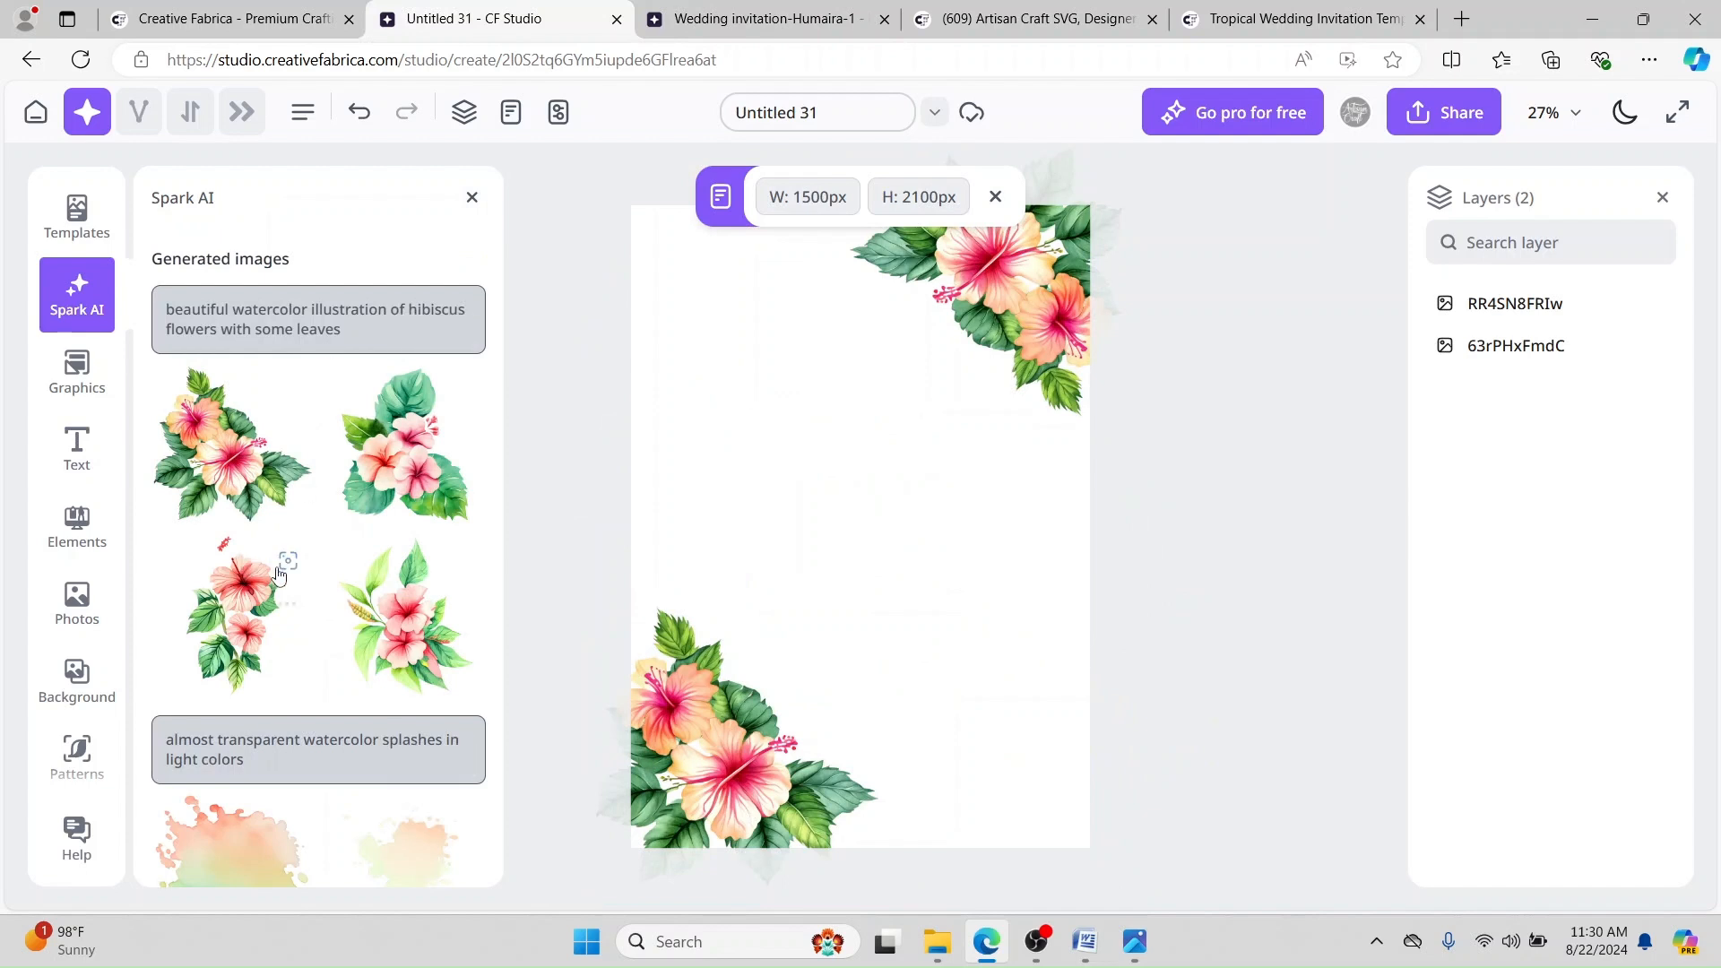
{"action": "scroll", "coordinate": [296, 621], "scroll_direction": "down", "scroll_amount": 3}
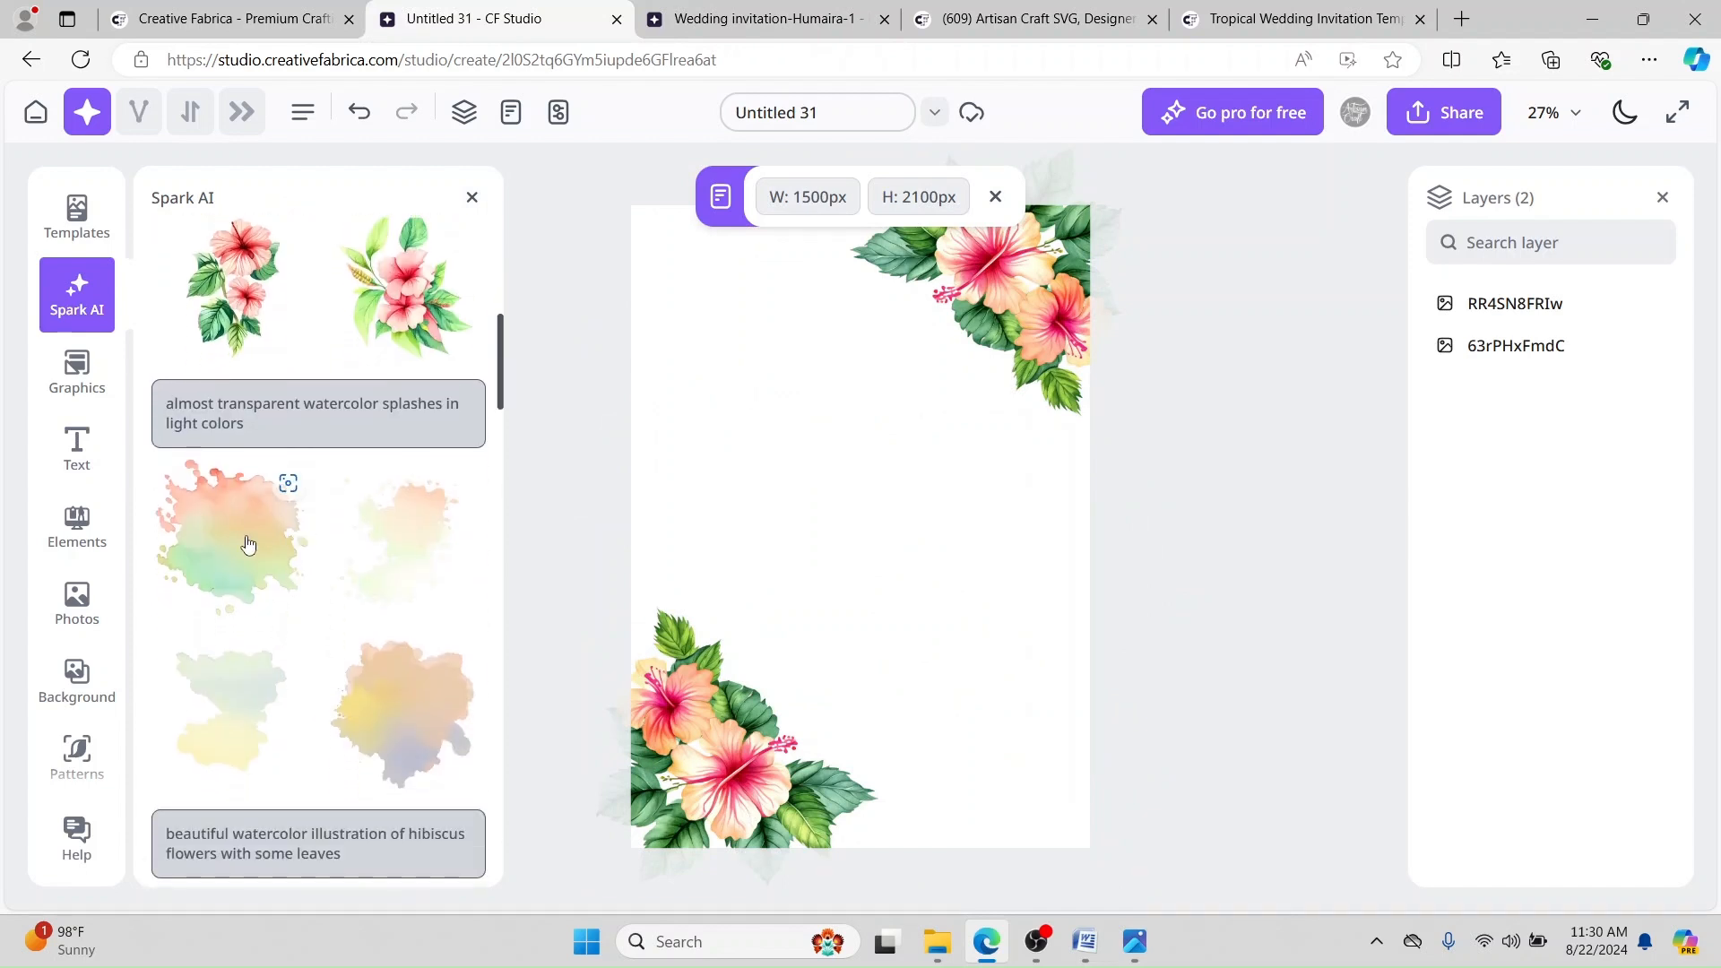
{"action": "mouse_move", "coordinate": [352, 428]}
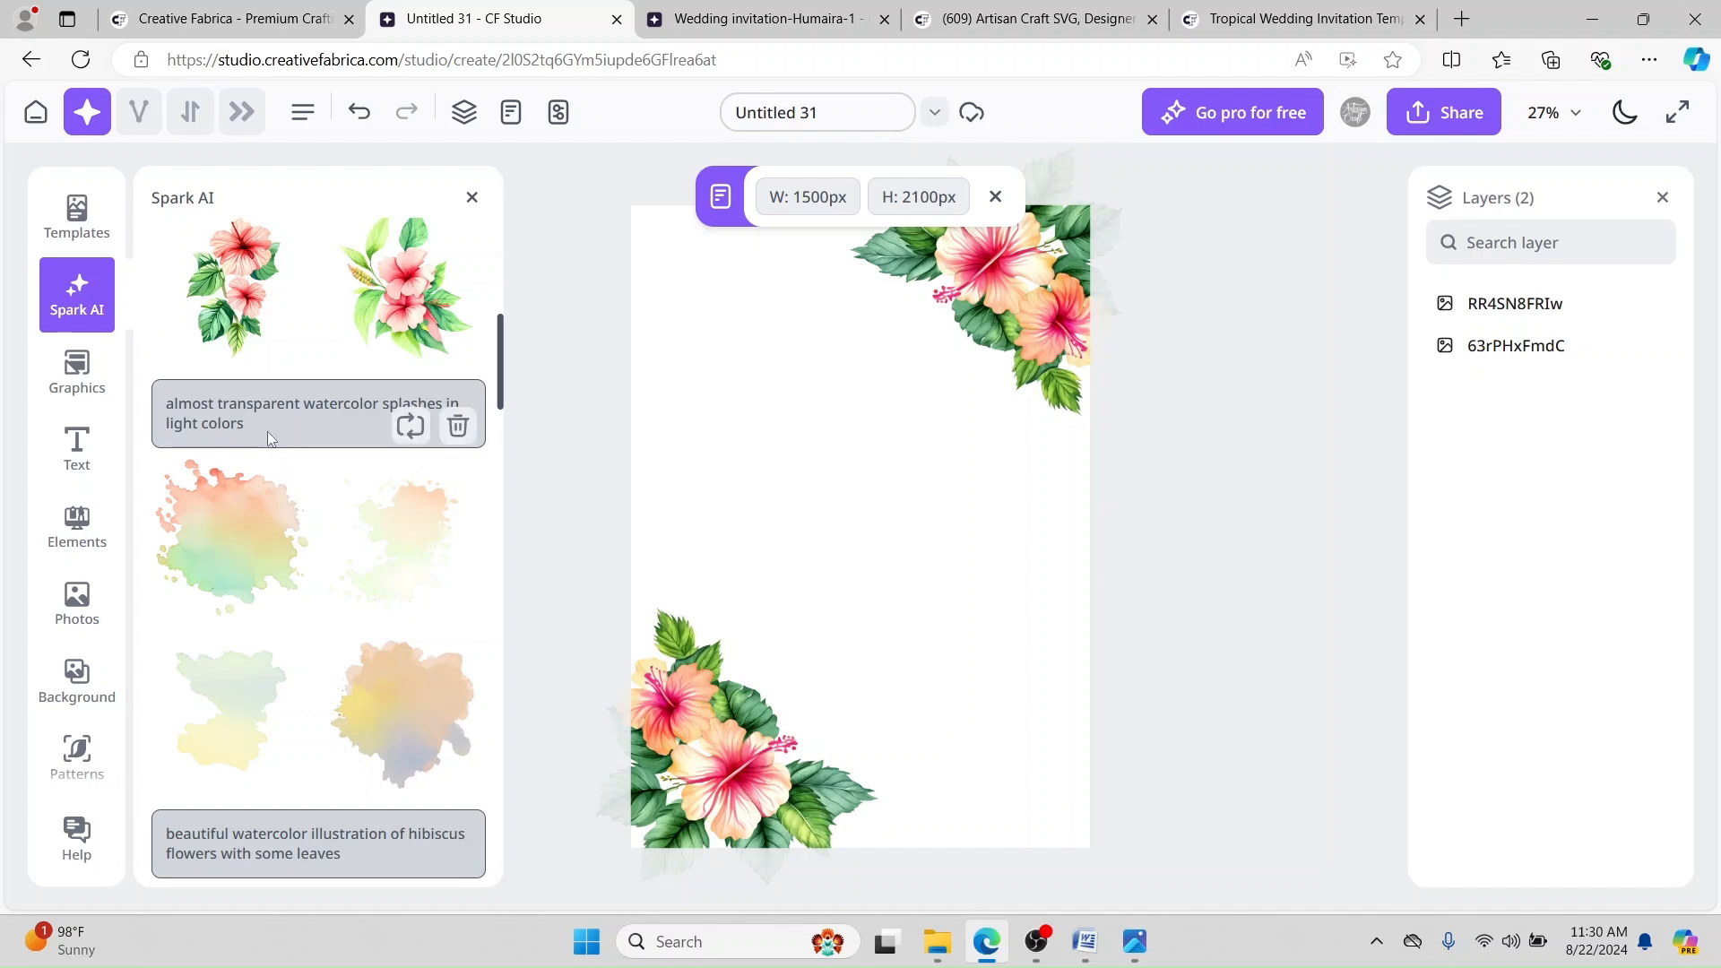
{"action": "left_click", "coordinate": [408, 428]}
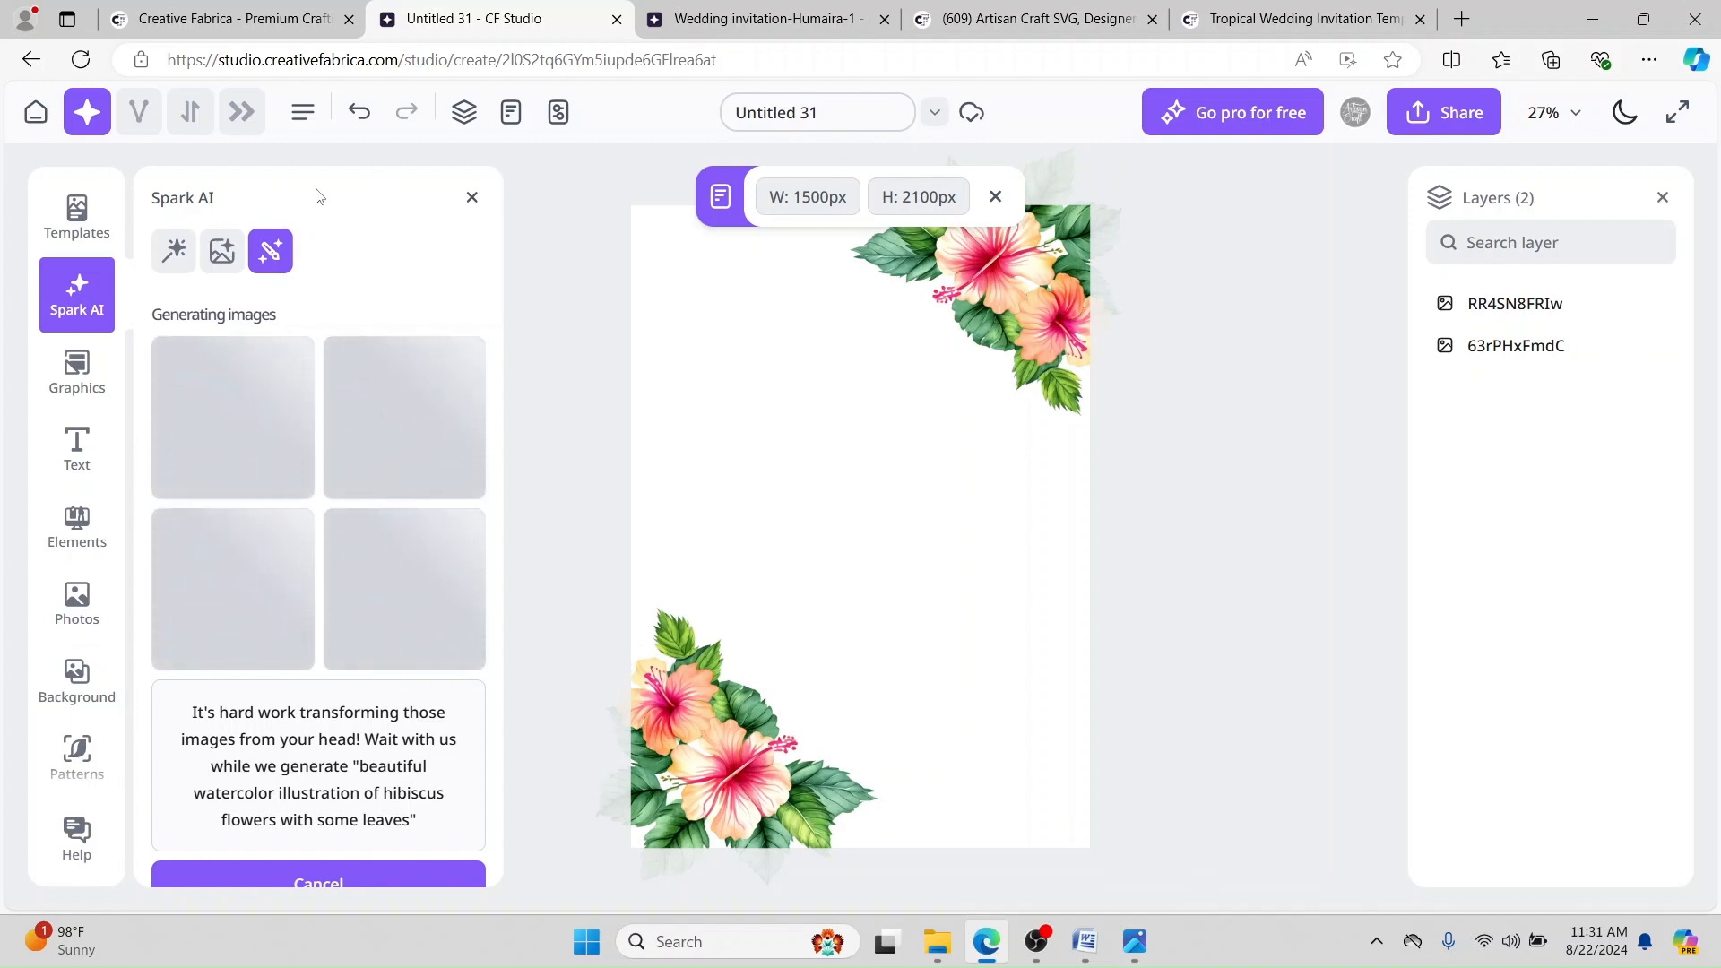
Step: Select the top-right hibiscus corner and compare the card with the reference invitation design
{"action": "left_click", "coordinate": [1035, 293]}
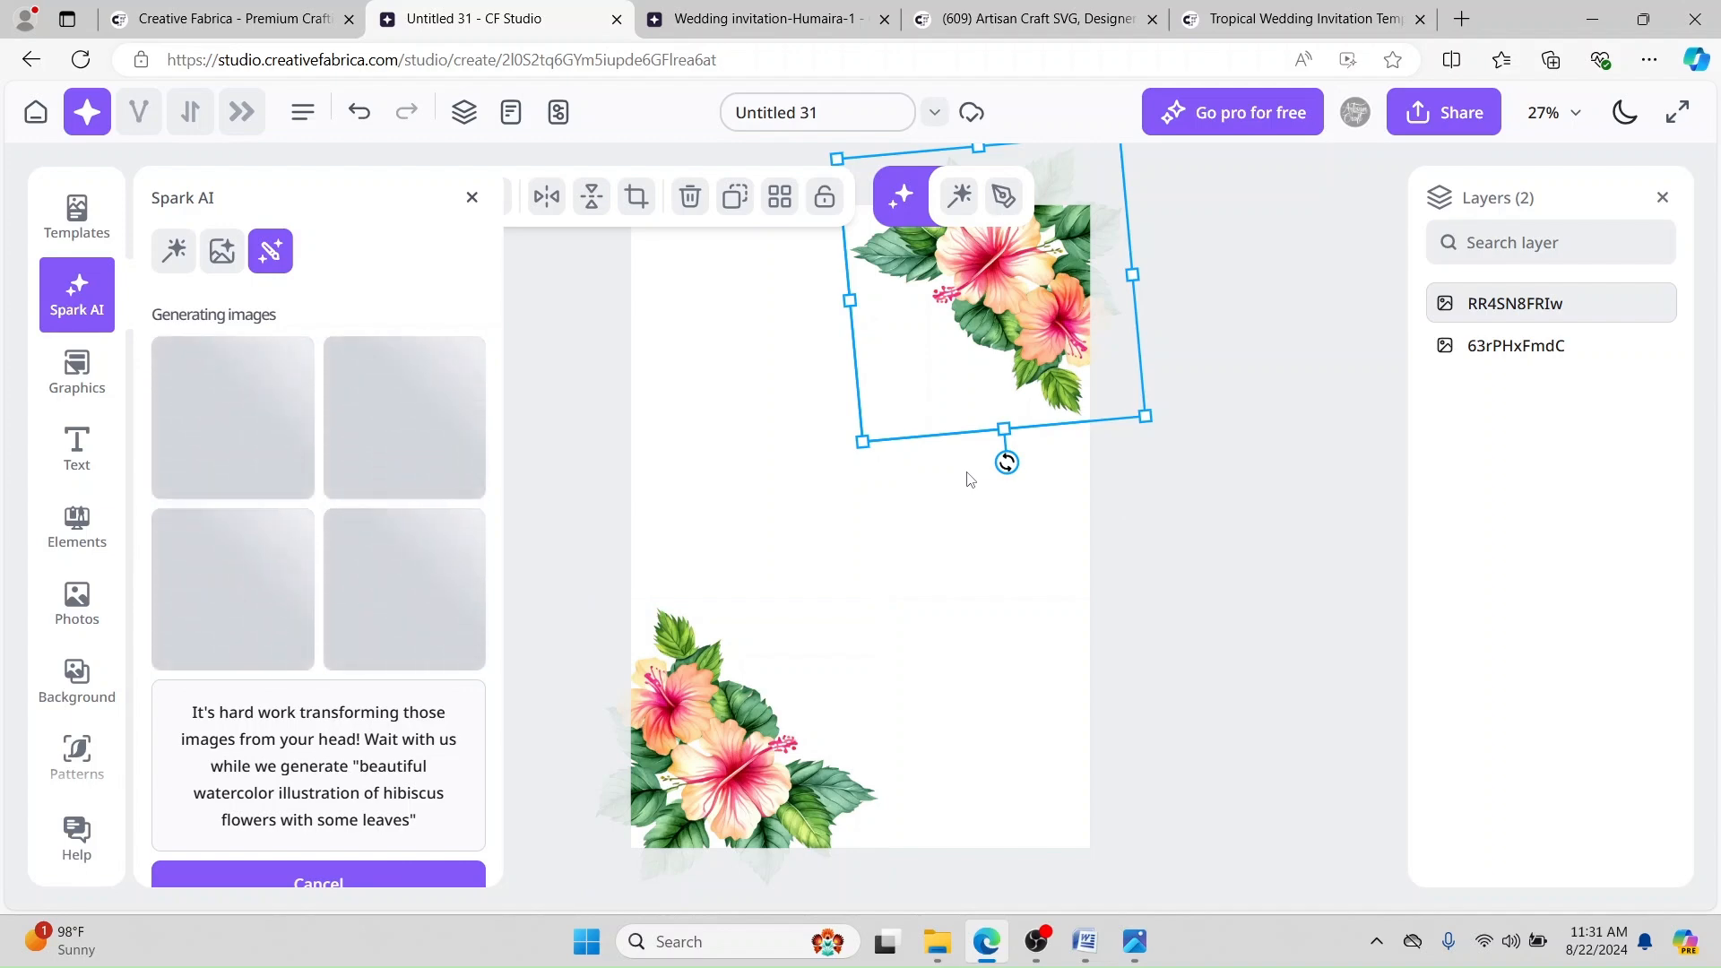
{"action": "left_click", "coordinate": [742, 18]}
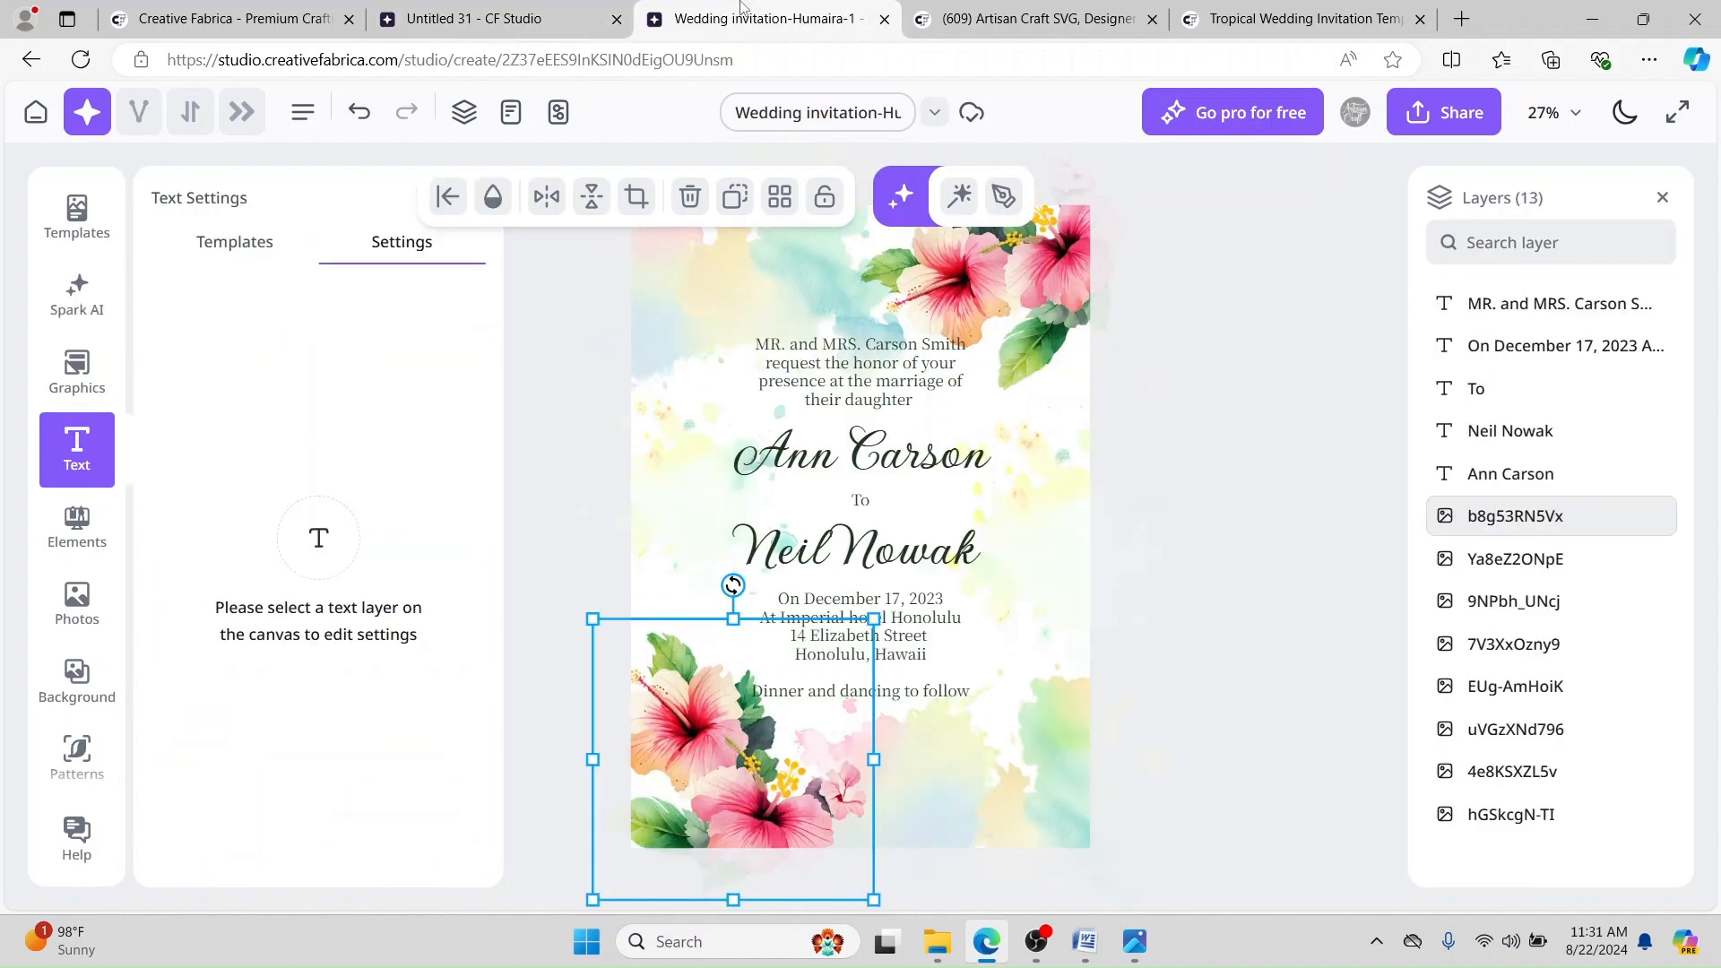
{"action": "left_click", "coordinate": [459, 16]}
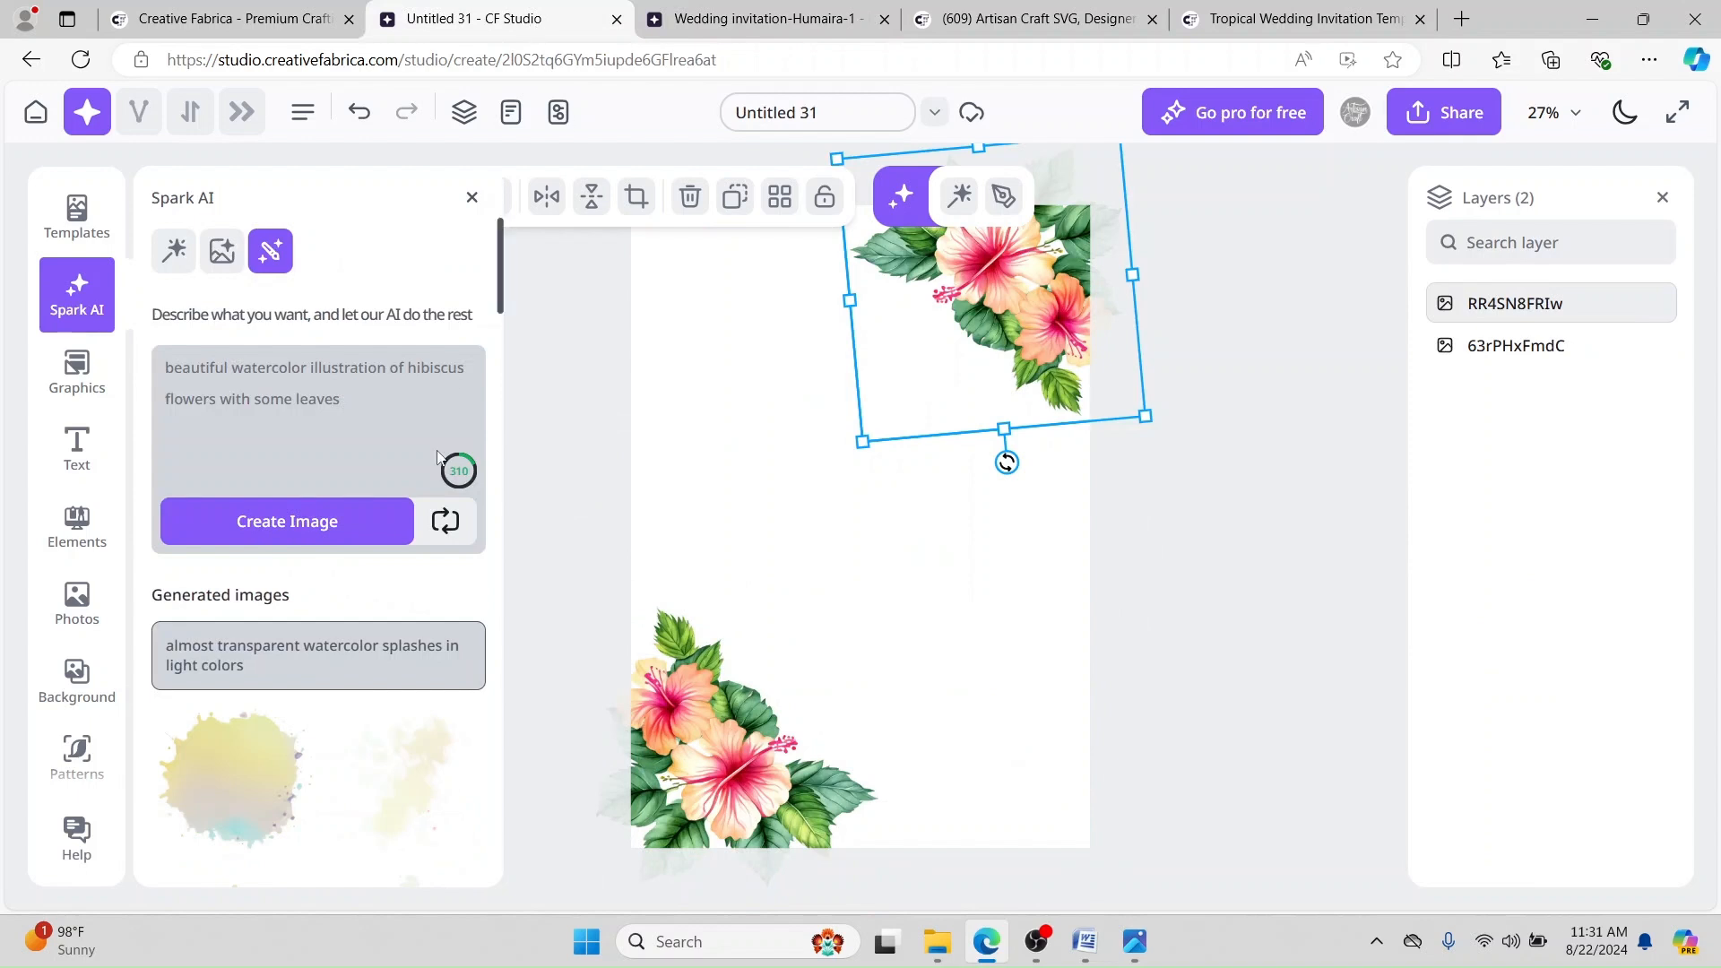
Step: Add the first three splashes and place them at the top-left, bottom-right and right edge
{"action": "scroll", "coordinate": [328, 426], "scroll_direction": "down", "scroll_amount": 3}
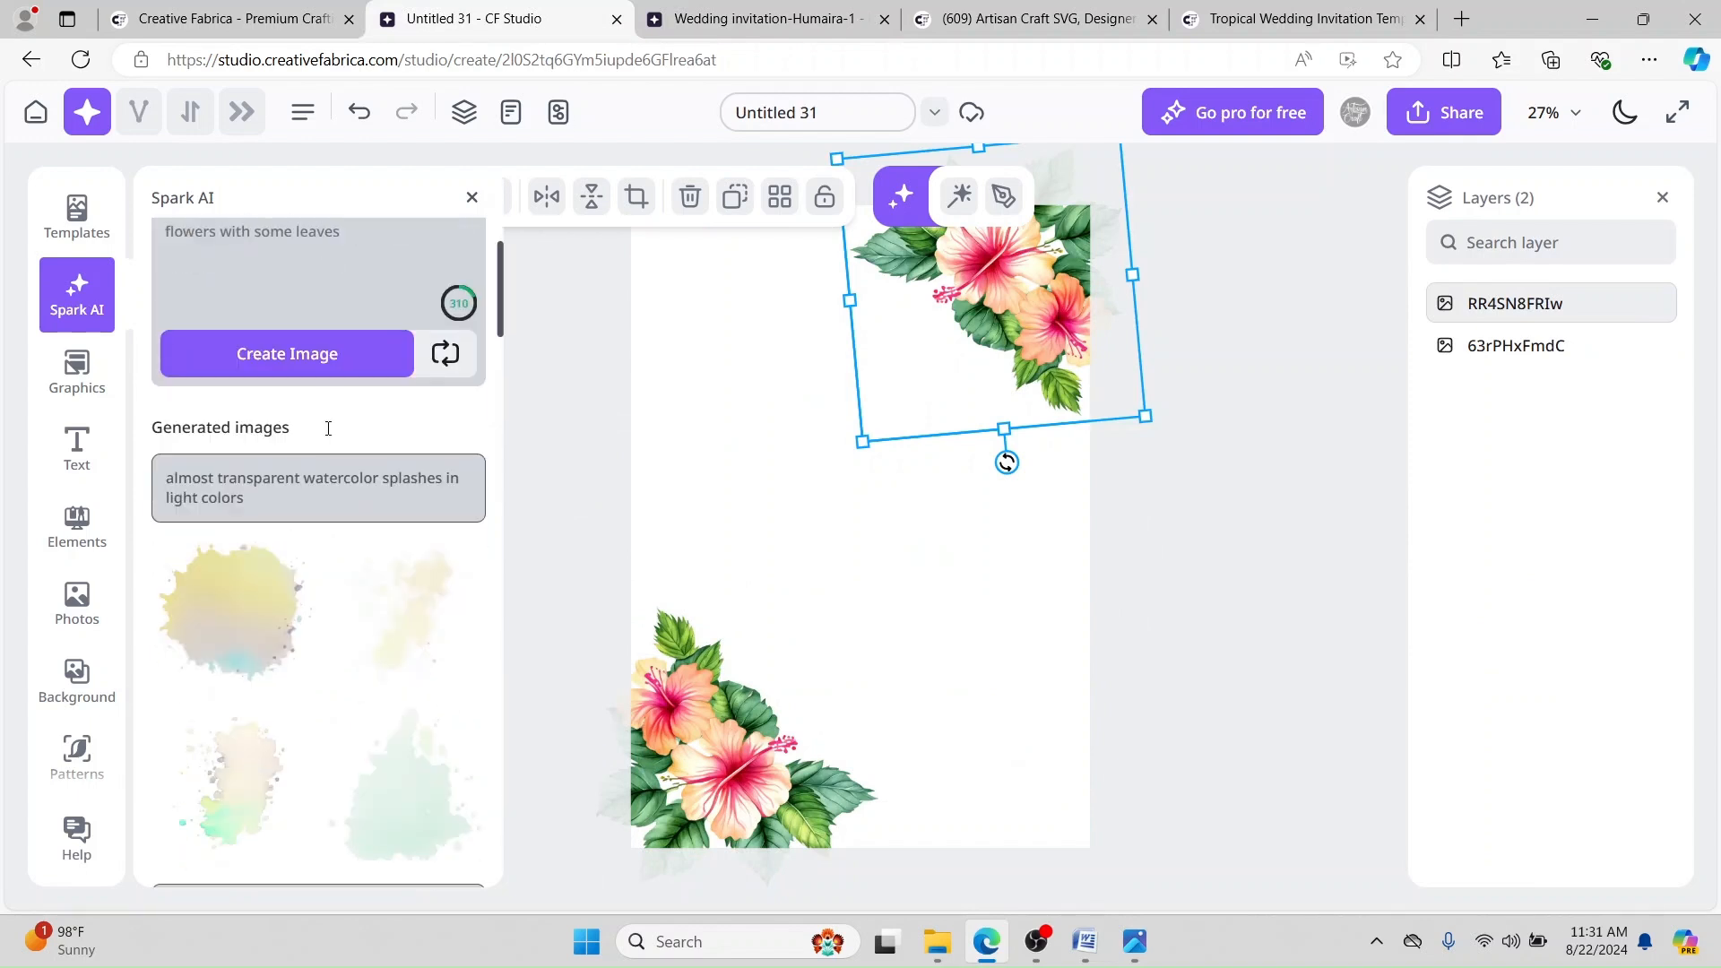
{"action": "left_click", "coordinate": [387, 759]}
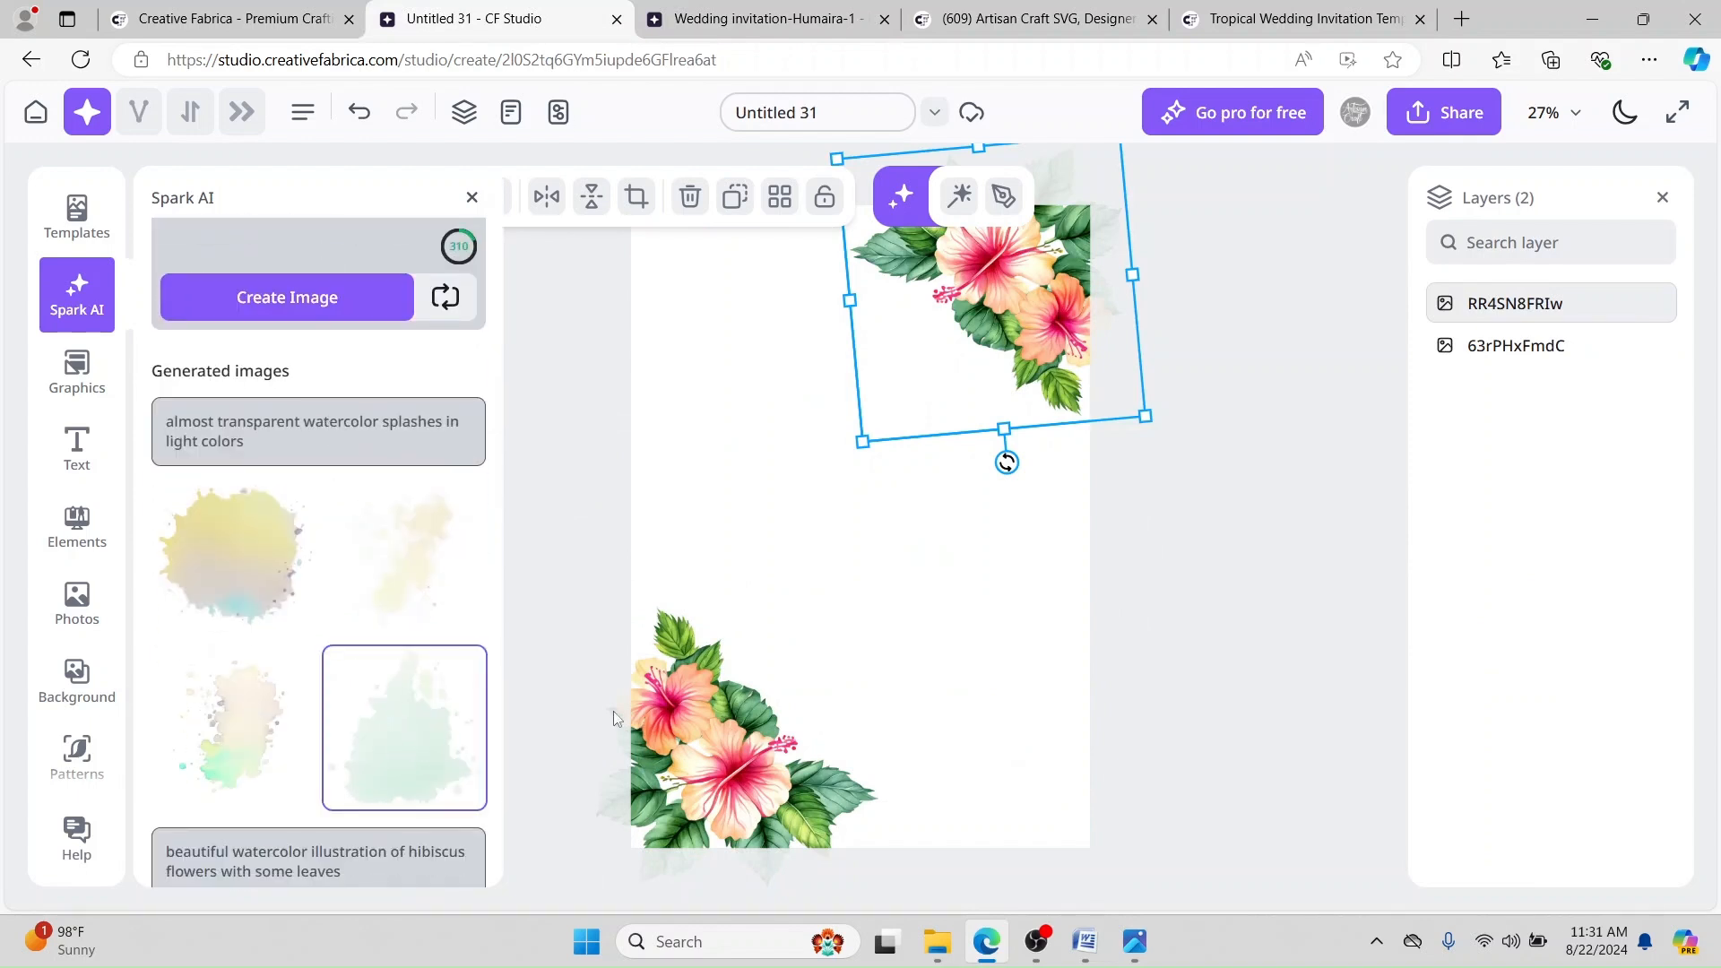
{"action": "left_click_drag", "start_coordinate": [853, 549], "coordinate": [688, 278]}
{"action": "left_click_drag", "start_coordinate": [850, 504], "coordinate": [1033, 773]}
{"action": "left_click", "coordinate": [232, 742]}
{"action": "left_click_drag", "start_coordinate": [852, 525], "coordinate": [1047, 516]}
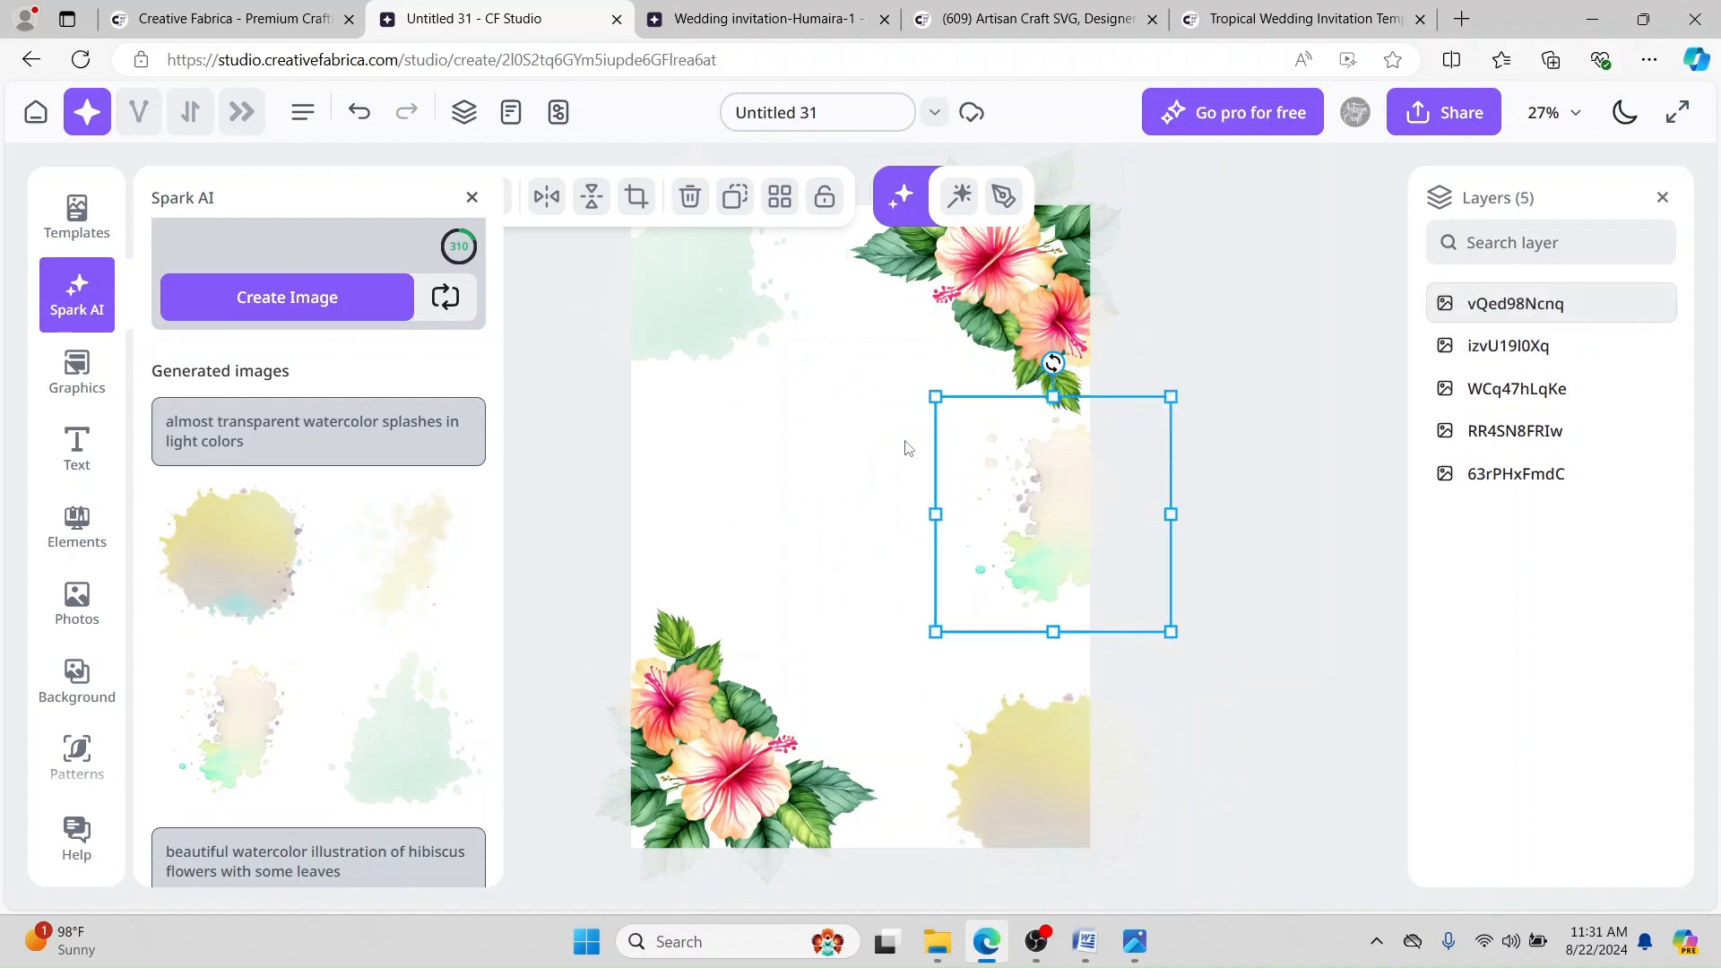
Step: Add light, yellow and green splashes against the left edge, top and bottom of the card
{"action": "left_click", "coordinate": [431, 538]}
{"action": "left_click_drag", "start_coordinate": [818, 538], "coordinate": [674, 524]}
{"action": "left_click", "coordinate": [255, 562]}
{"action": "left_click_drag", "start_coordinate": [857, 531], "coordinate": [810, 237]}
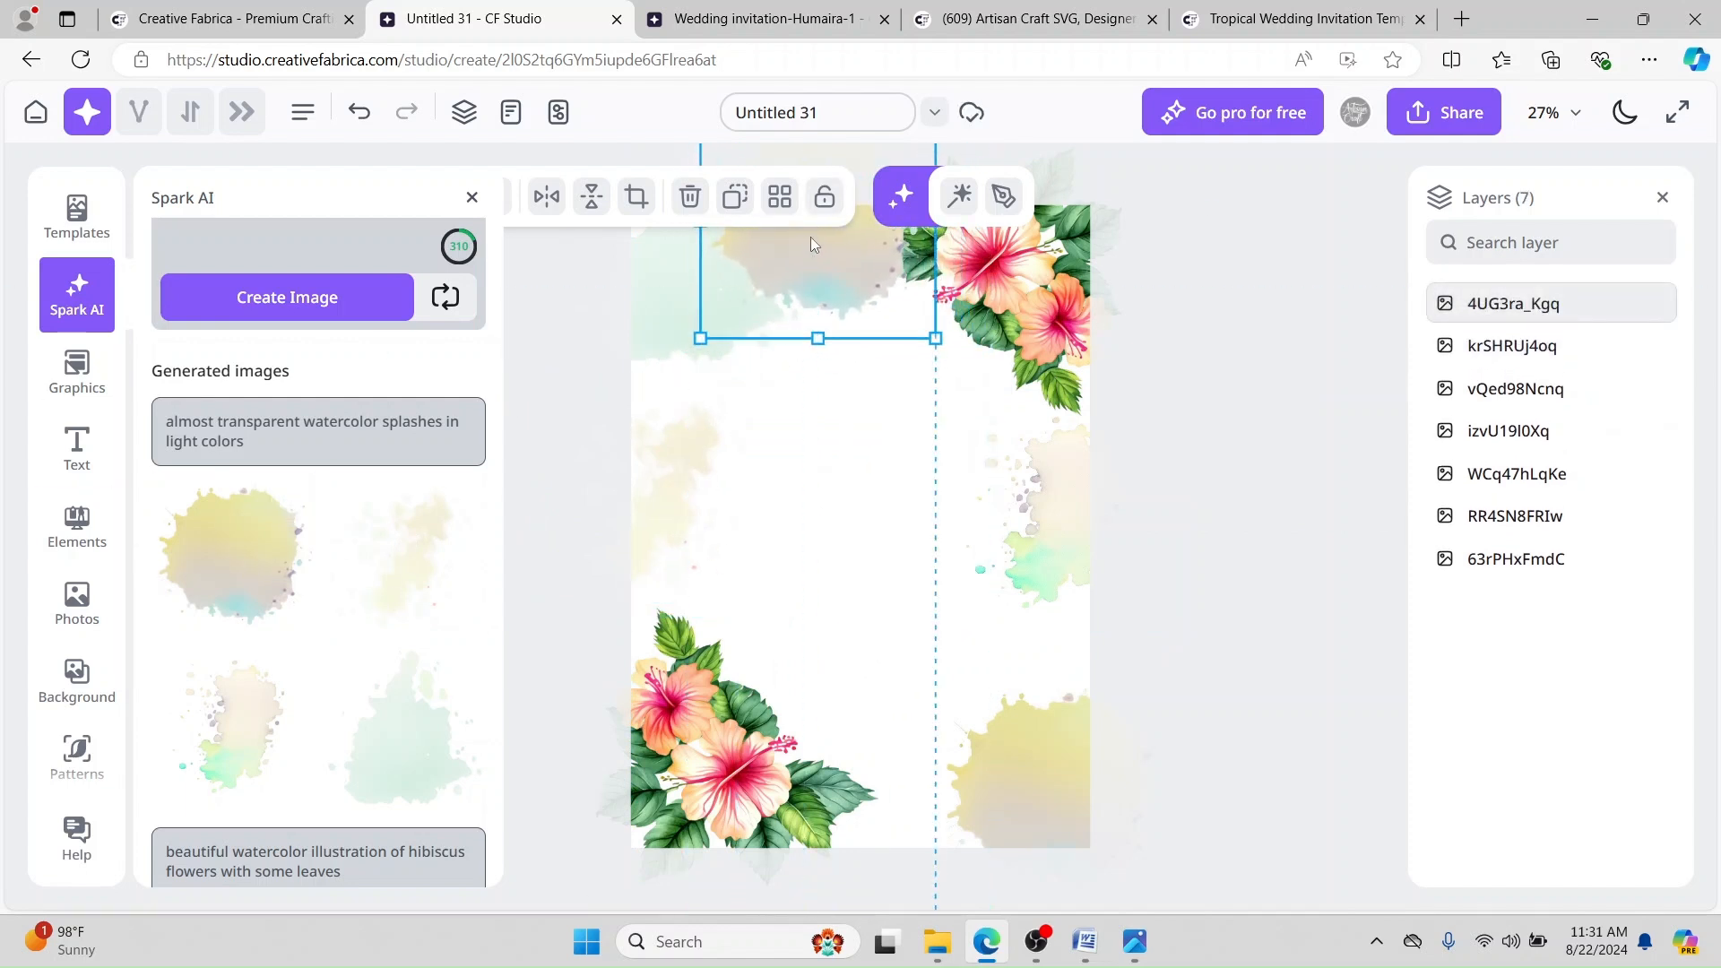
{"action": "left_click", "coordinate": [402, 751]}
{"action": "left_click_drag", "start_coordinate": [888, 526], "coordinate": [904, 780]}
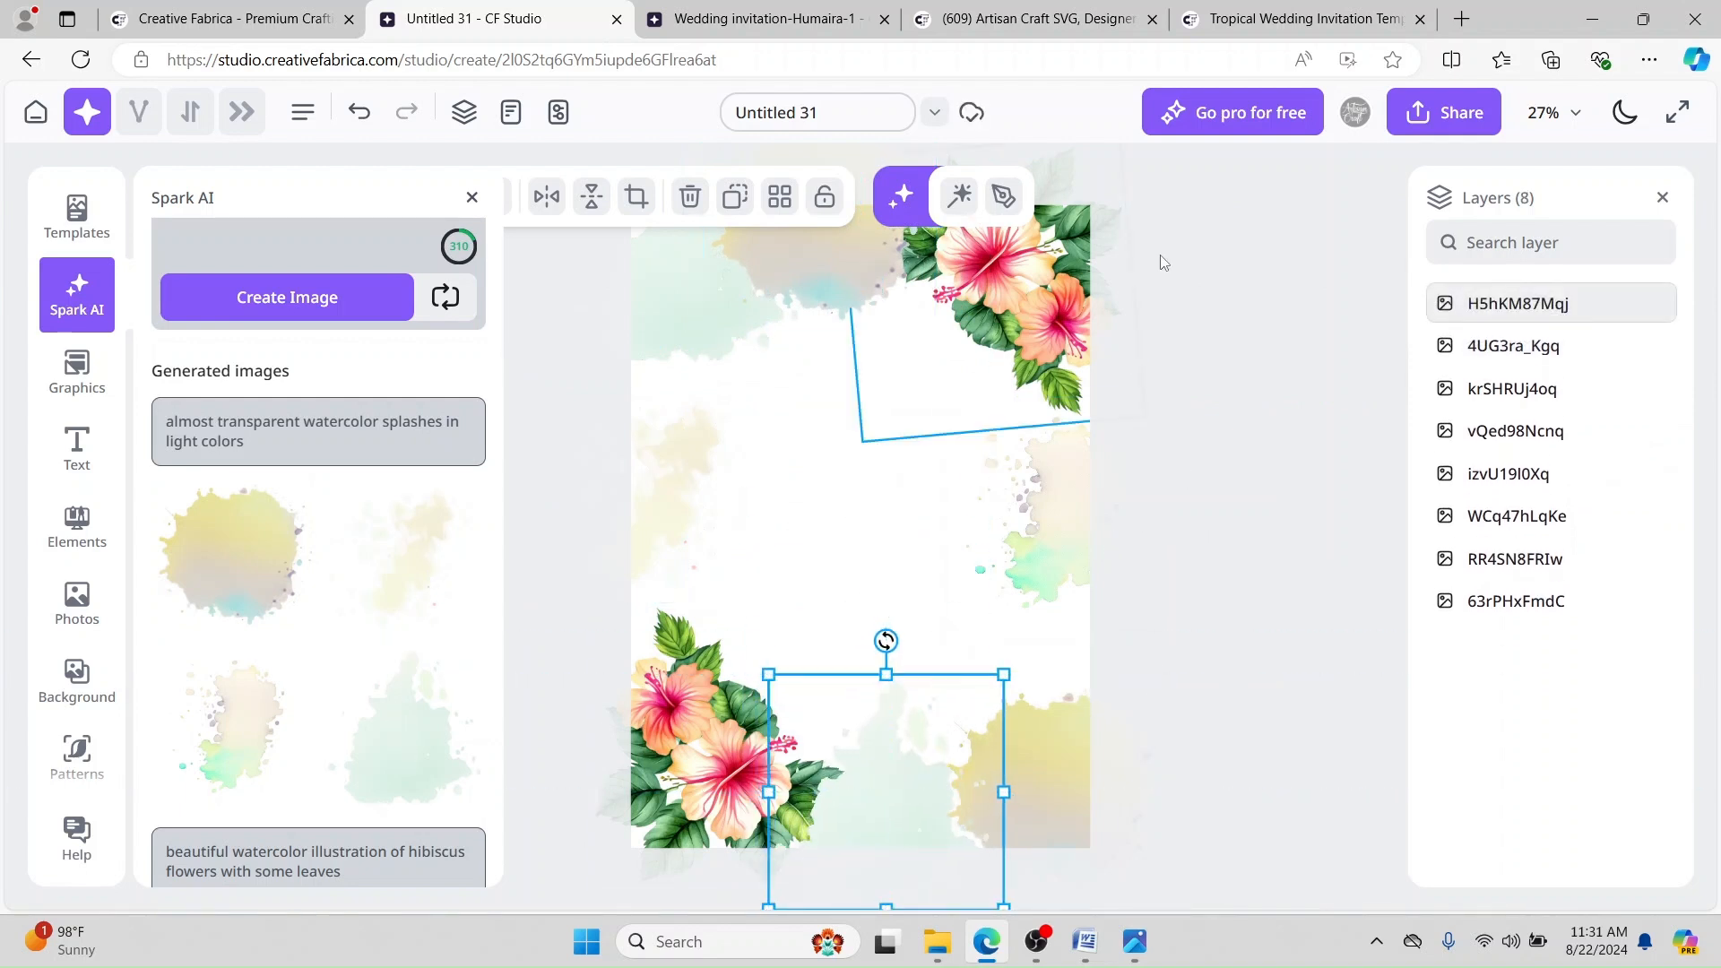
{"action": "left_click", "coordinate": [1227, 298]}
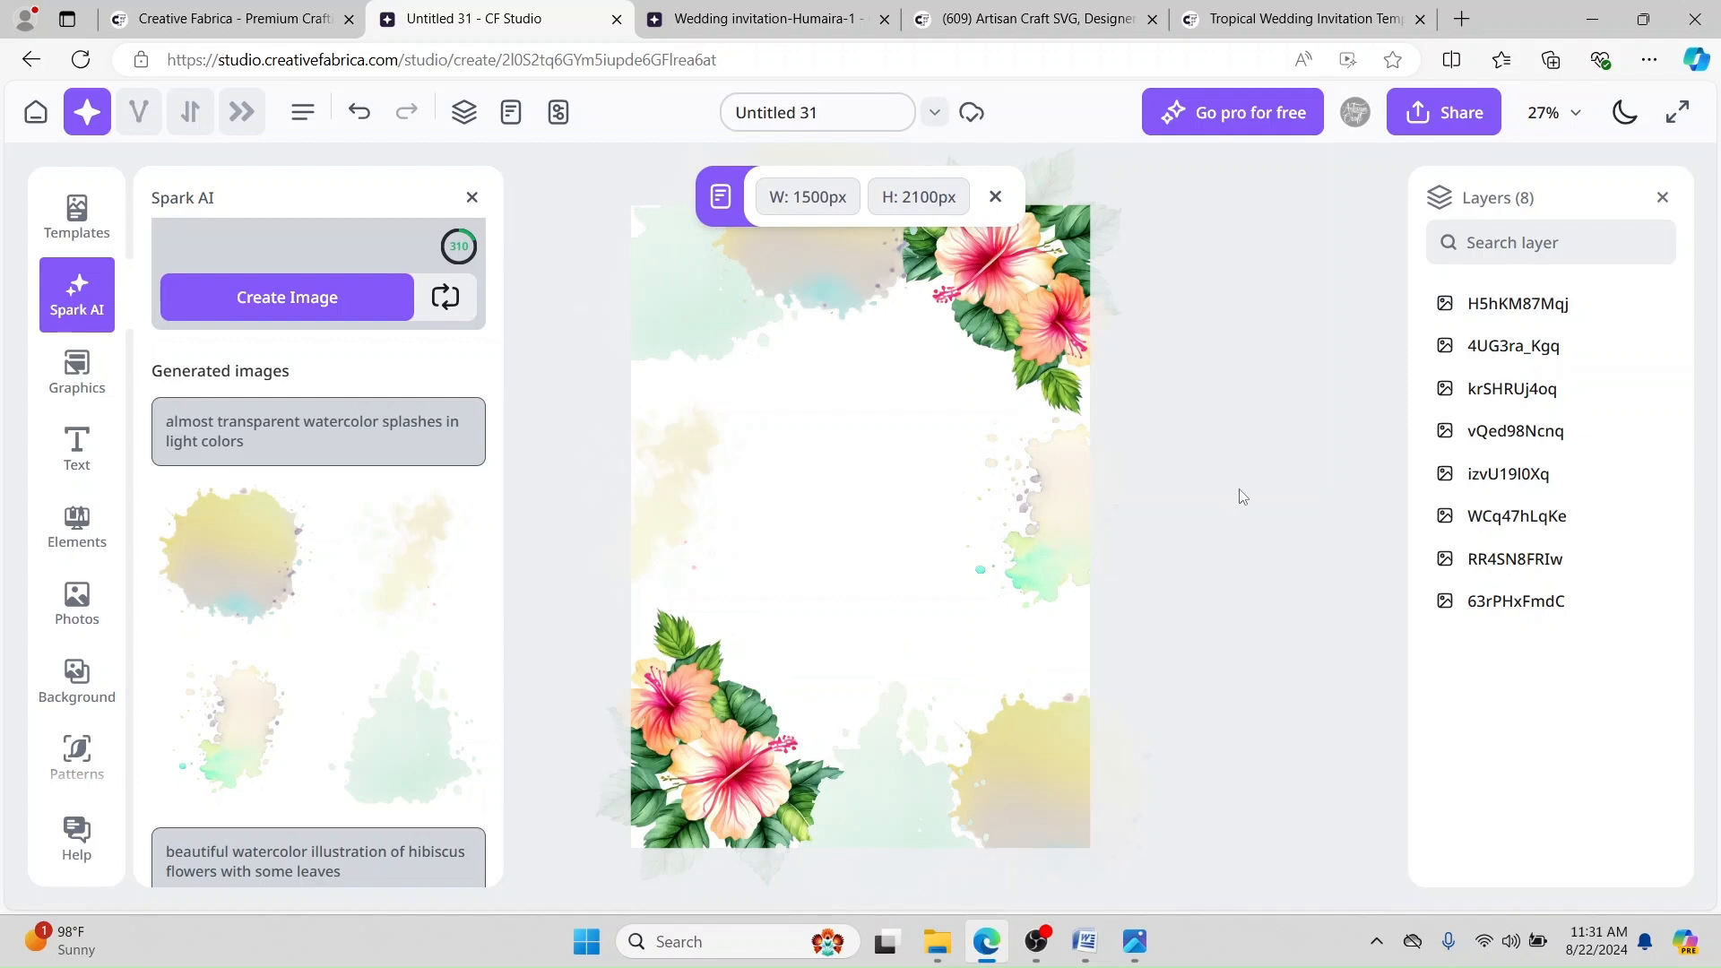
Step: Raise the bottom-left hibiscus corner above the watercolor splashes in the Layers panel
{"action": "left_click", "coordinate": [1008, 297]}
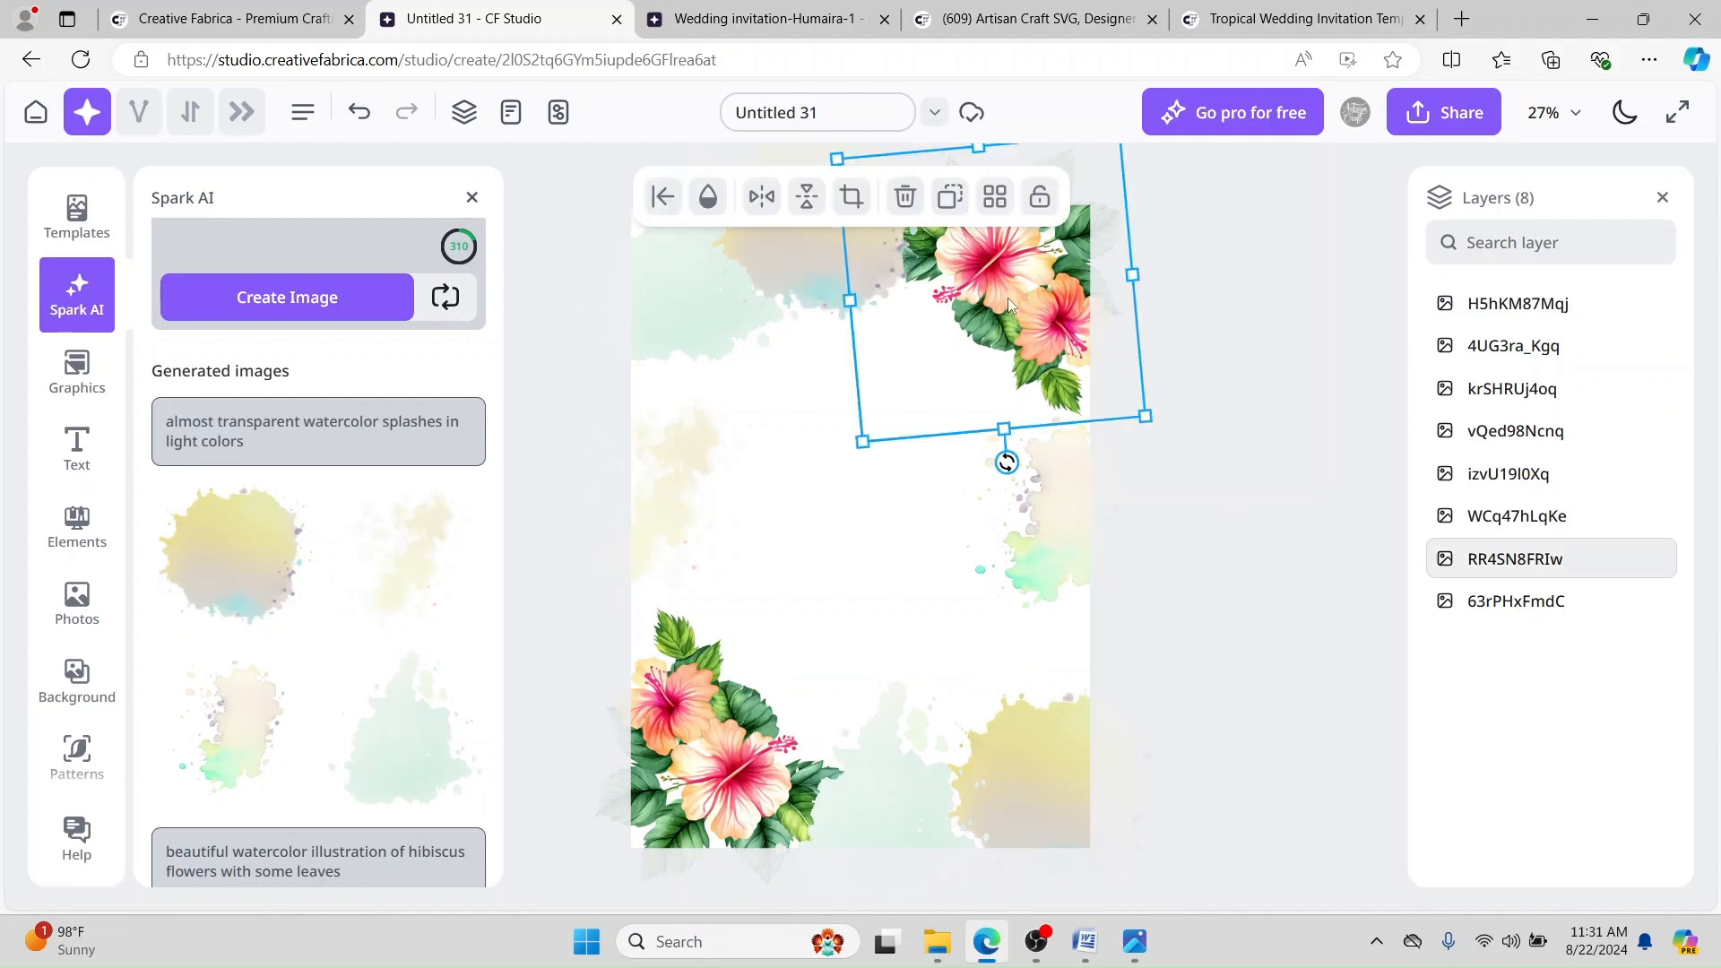
{"action": "left_click", "coordinate": [707, 789]}
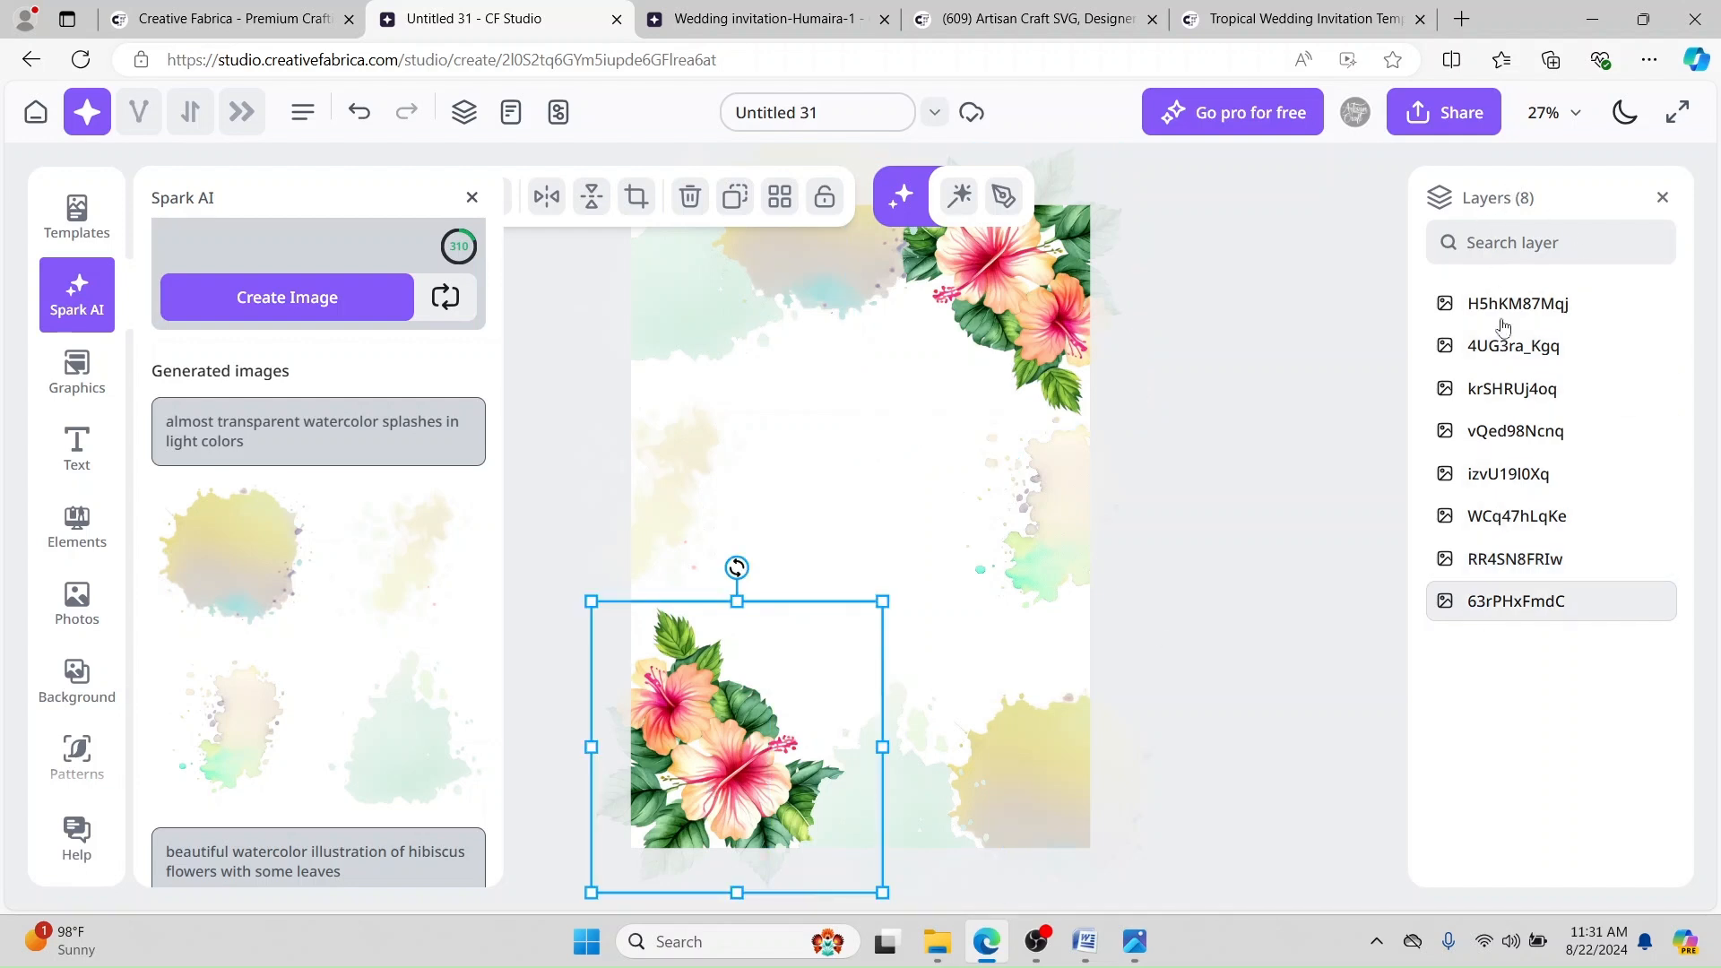
{"action": "left_click", "coordinate": [1025, 773]}
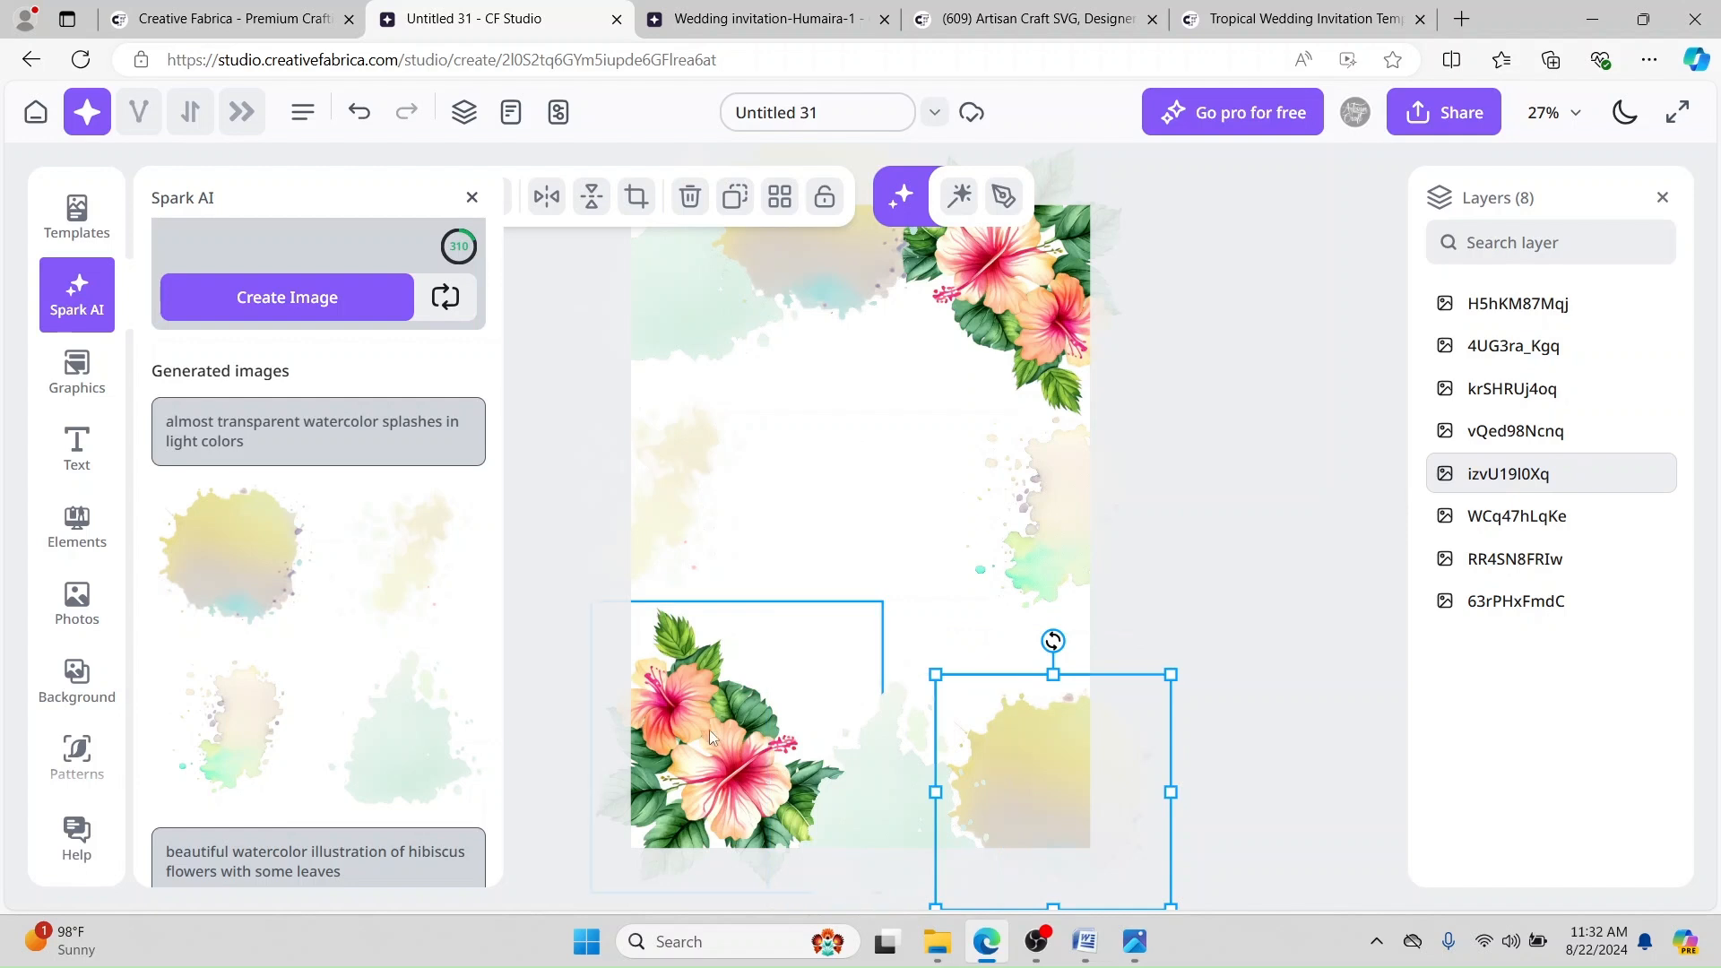
{"action": "left_click", "coordinate": [671, 731]}
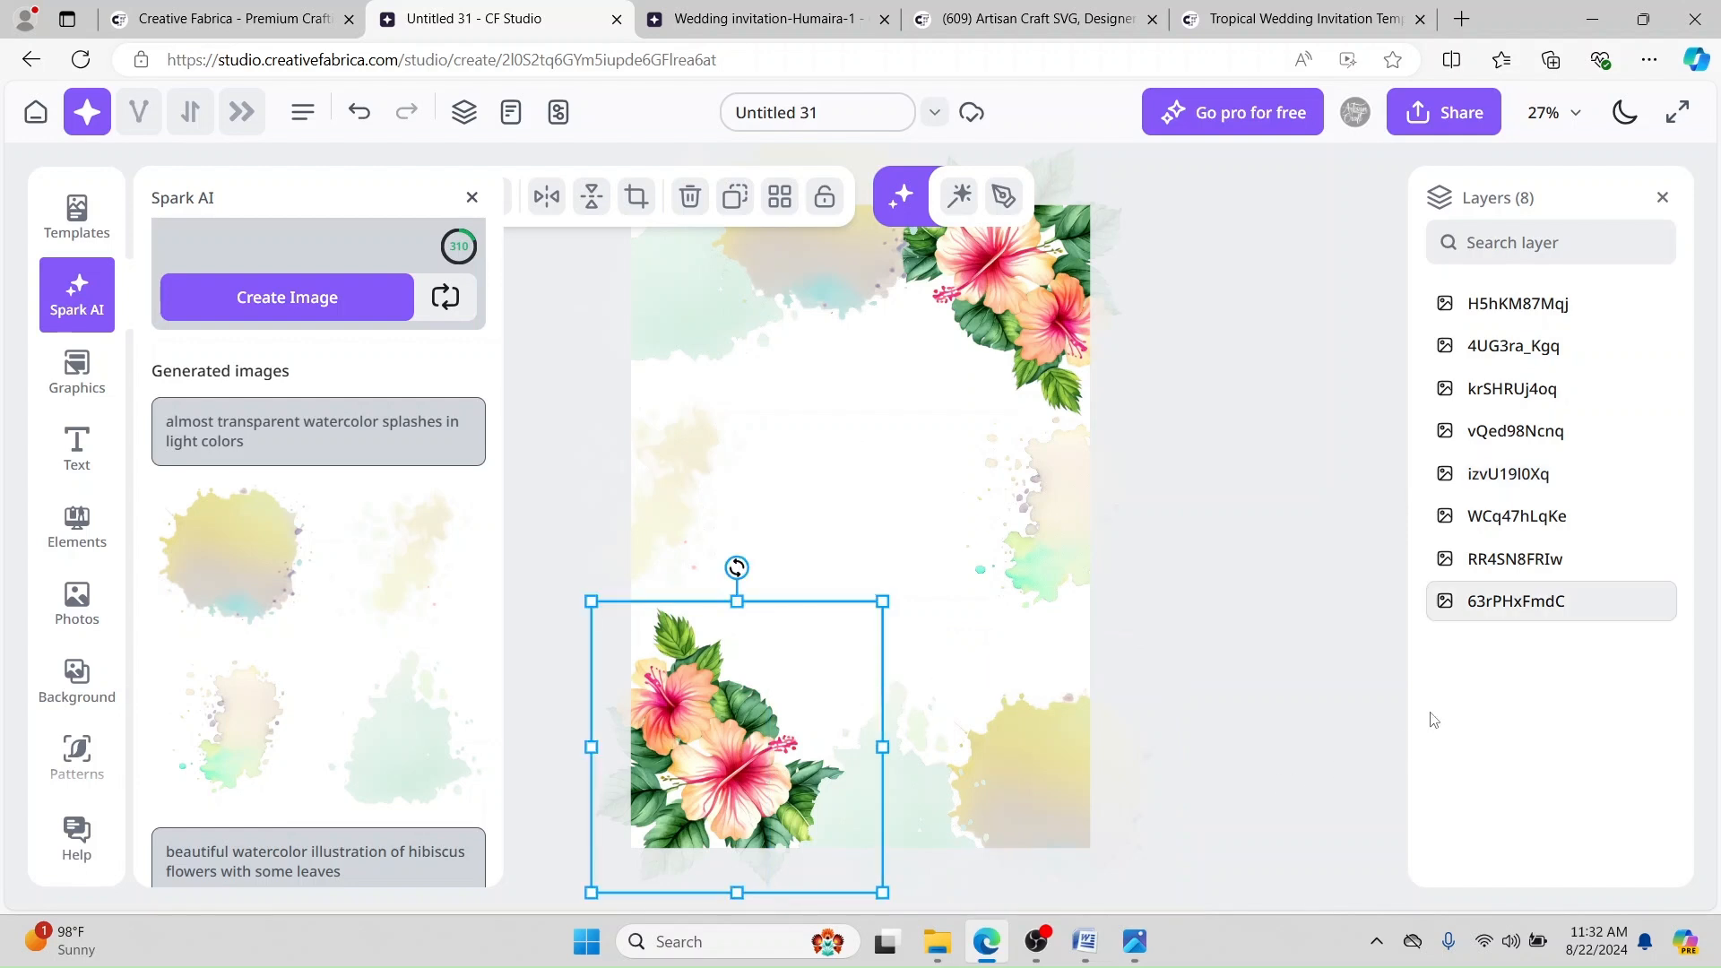
{"action": "left_click_drag", "start_coordinate": [1535, 619], "coordinate": [1524, 303]}
Step: Bring the top-right hibiscus to the front, nudge it, and view the reference invitation
{"action": "left_click", "coordinate": [1053, 294]}
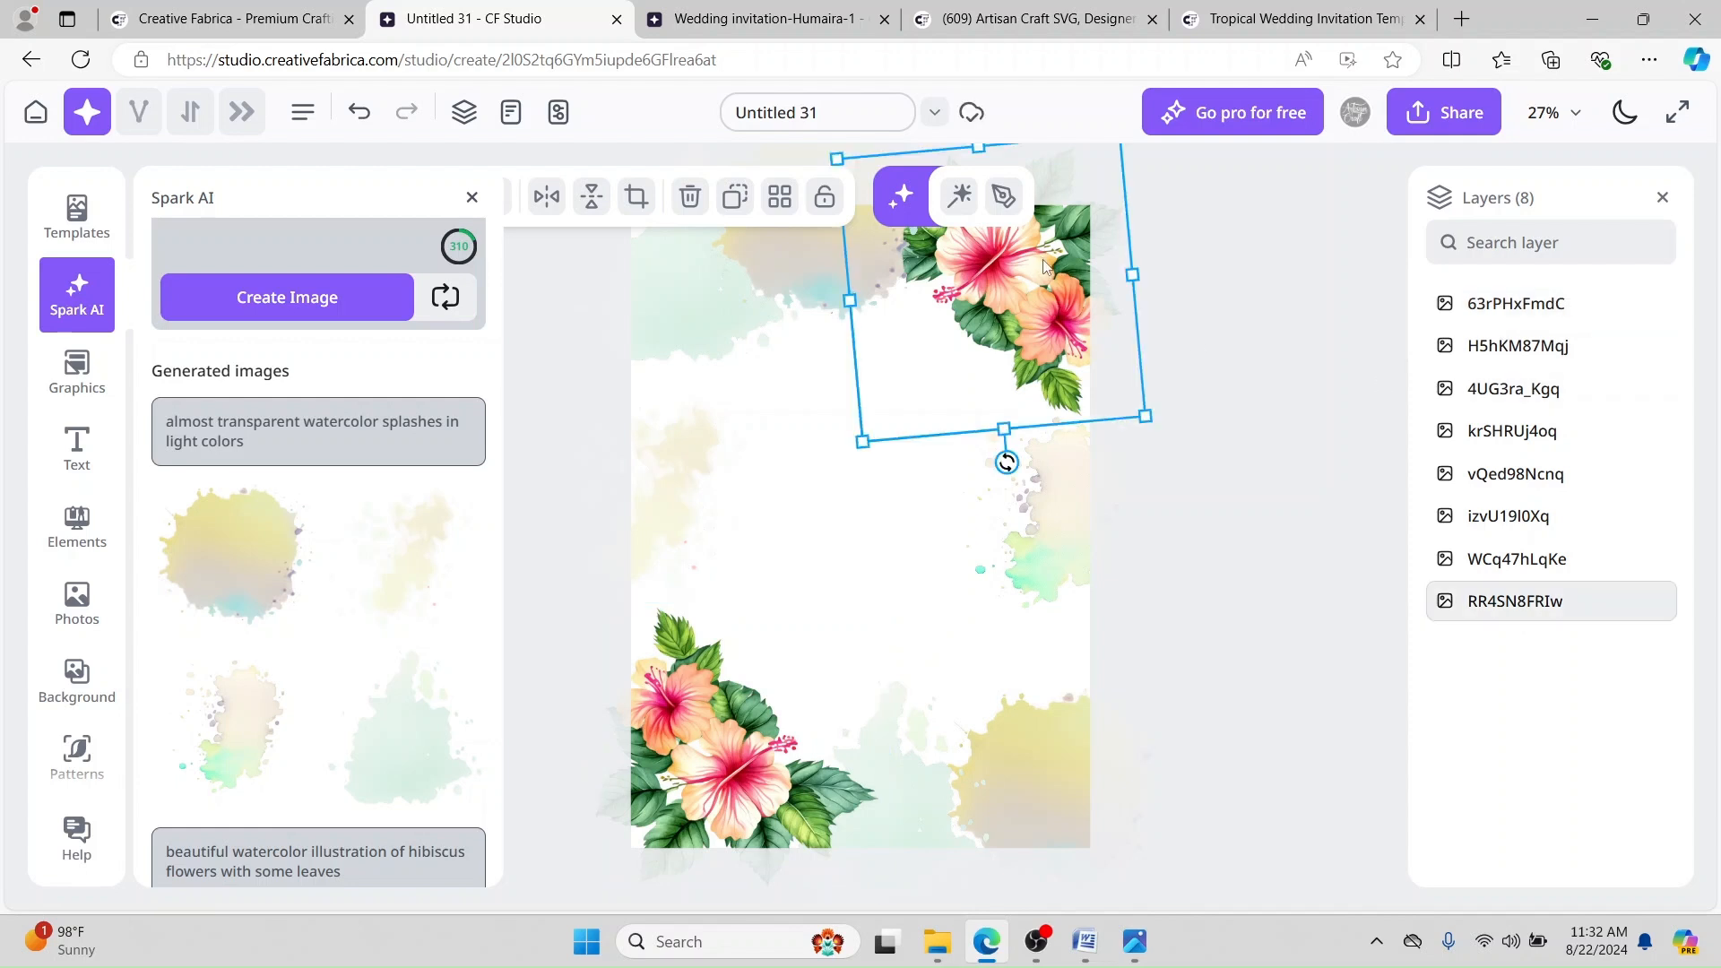
{"action": "left_click_drag", "start_coordinate": [1533, 600], "coordinate": [1533, 302]}
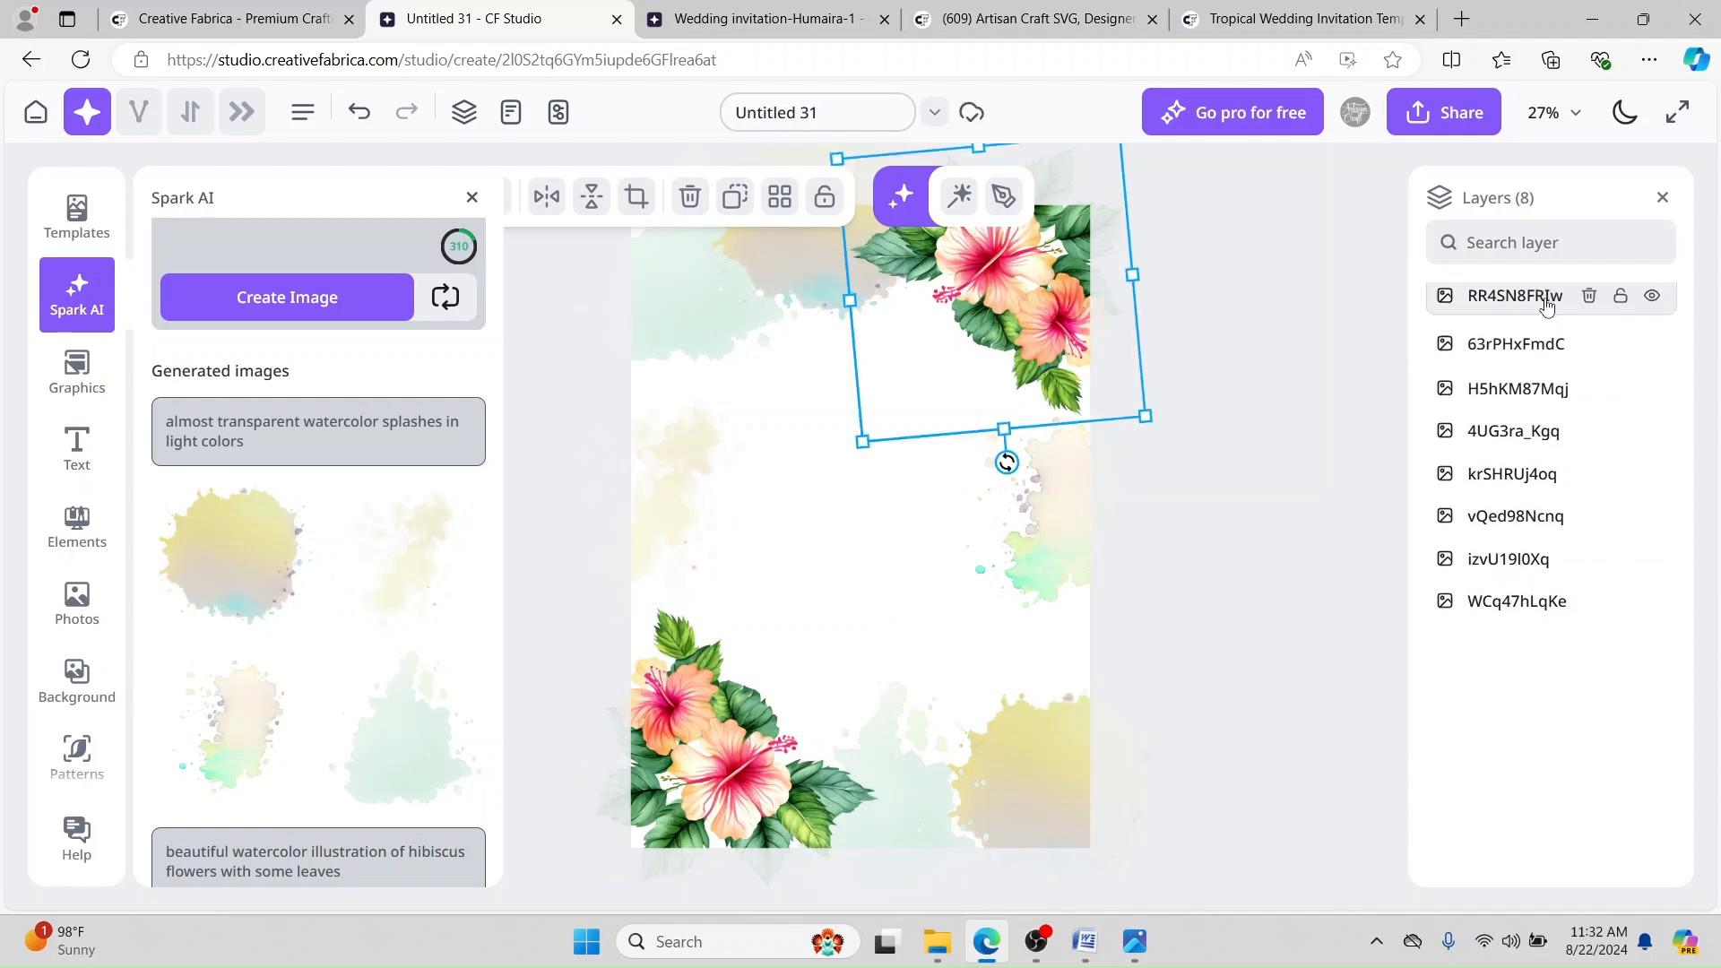
{"action": "mouse_move", "coordinate": [966, 291]}
{"action": "left_mouse_down"}
{"action": "mouse_move", "coordinate": [939, 286]}
{"action": "mouse_move", "coordinate": [959, 283]}
{"action": "left_mouse_up"}
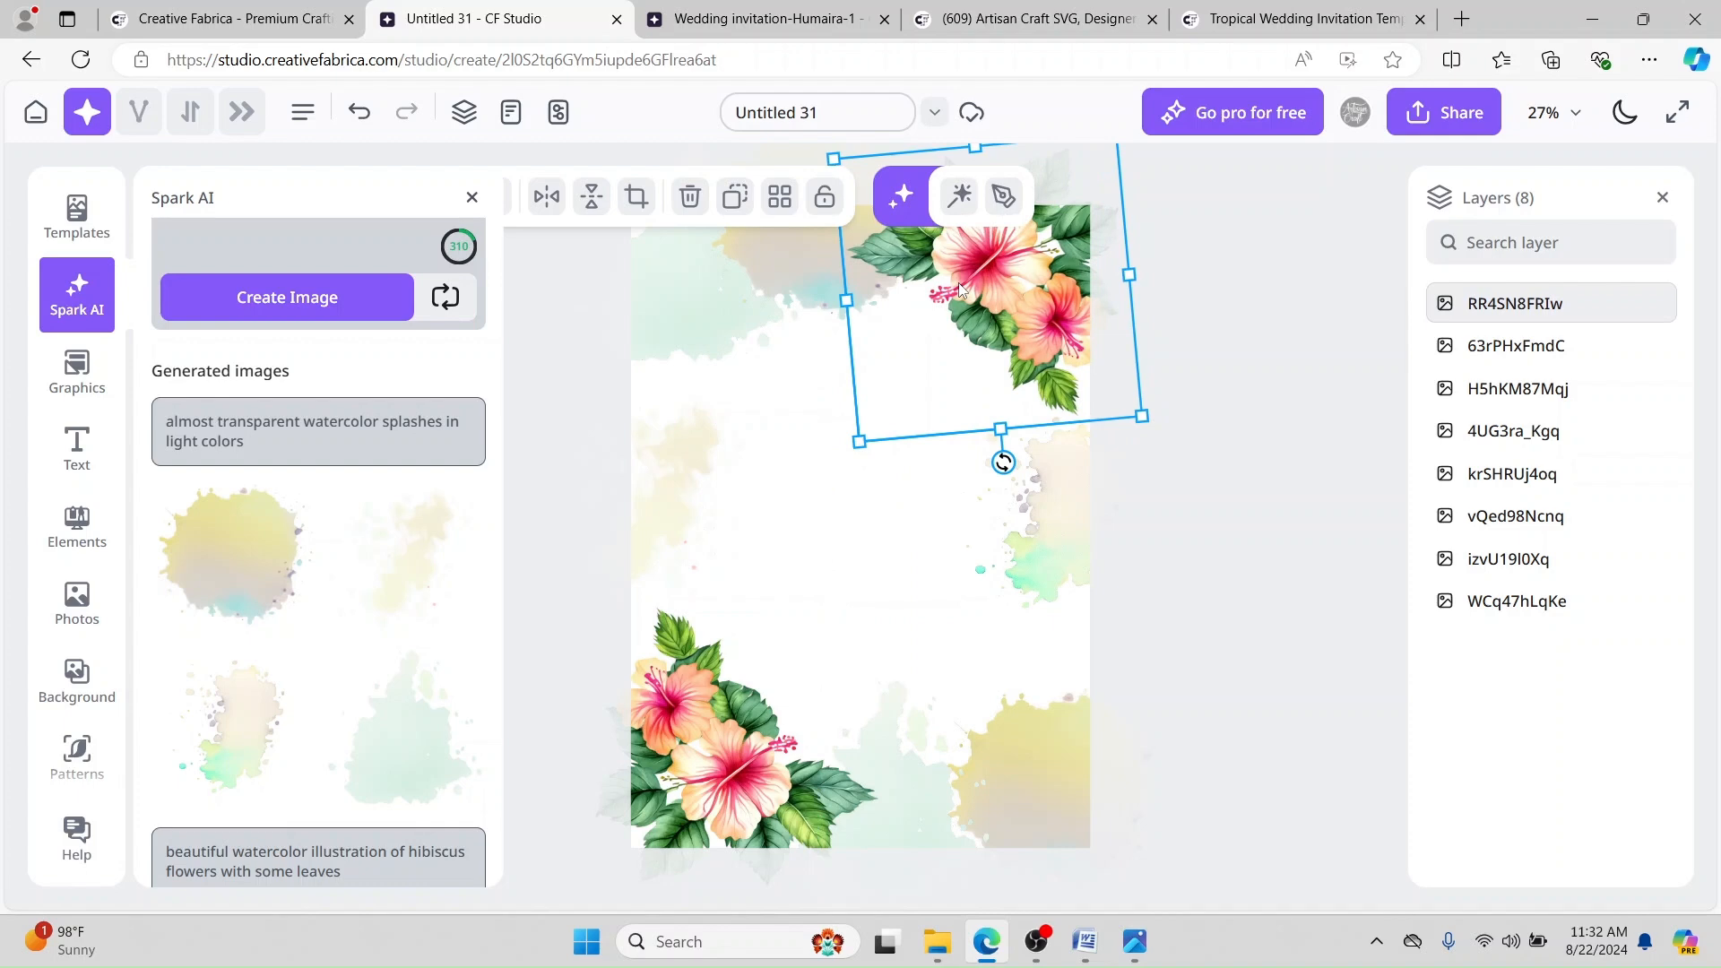
{"action": "left_click", "coordinate": [762, 18]}
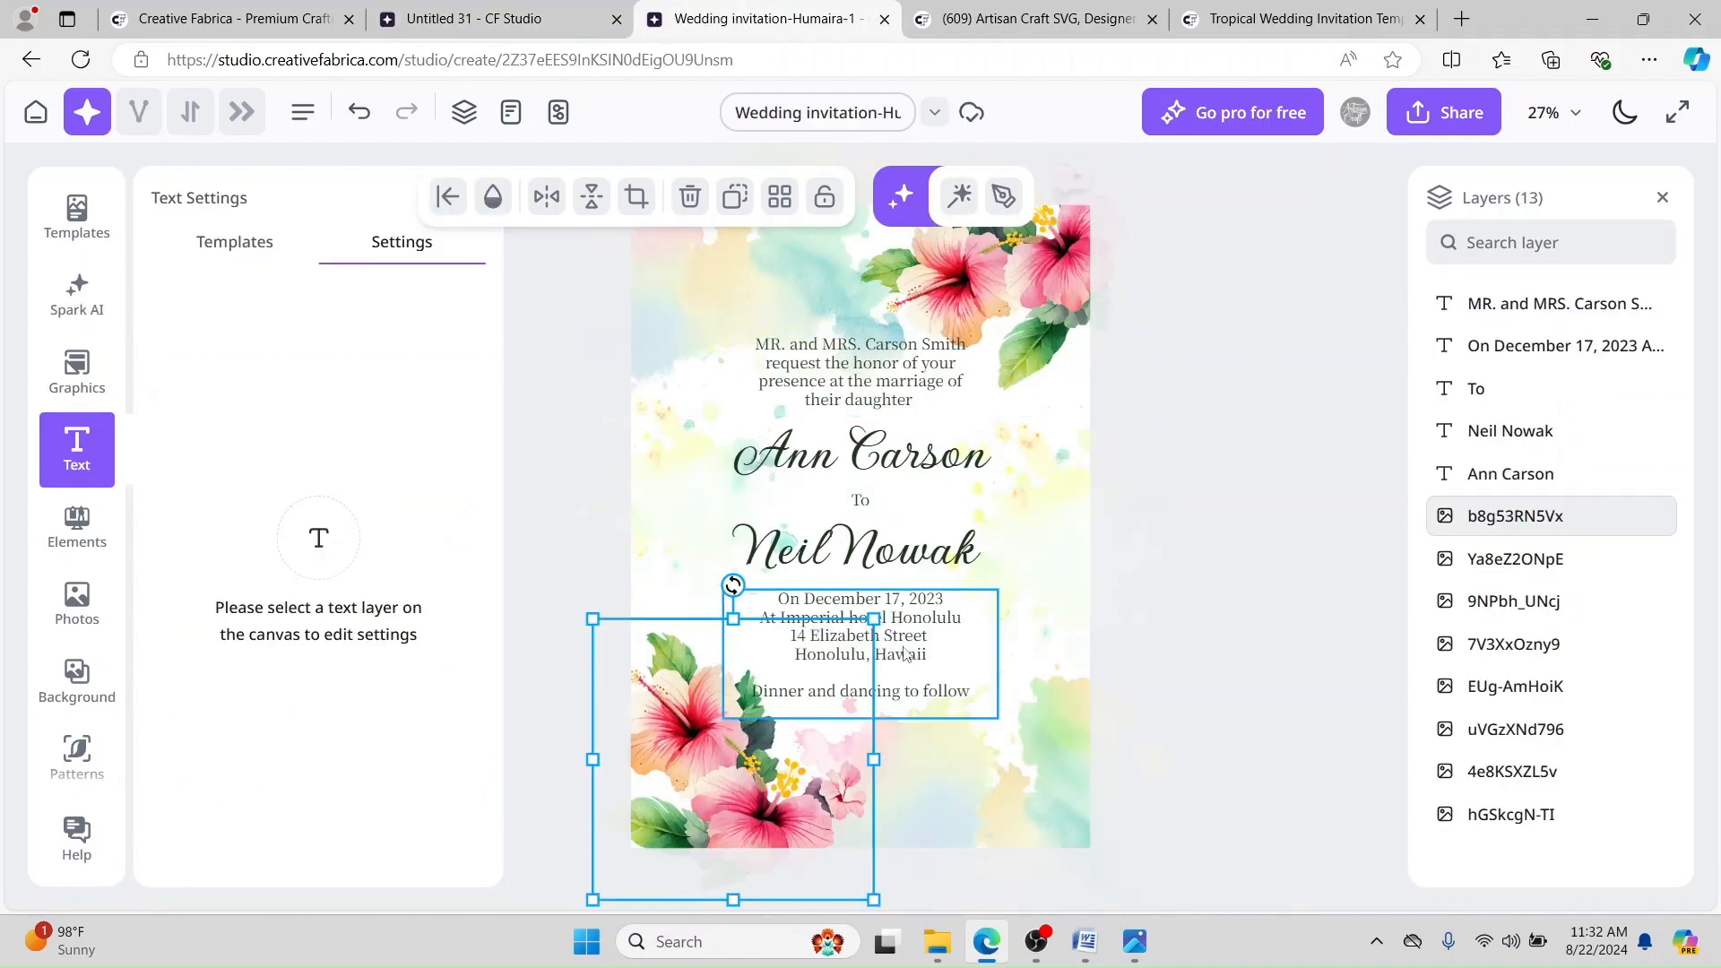
Step: Paste the first line of invitation wording from Word into a new subheading text box
{"action": "left_click", "coordinate": [457, 18]}
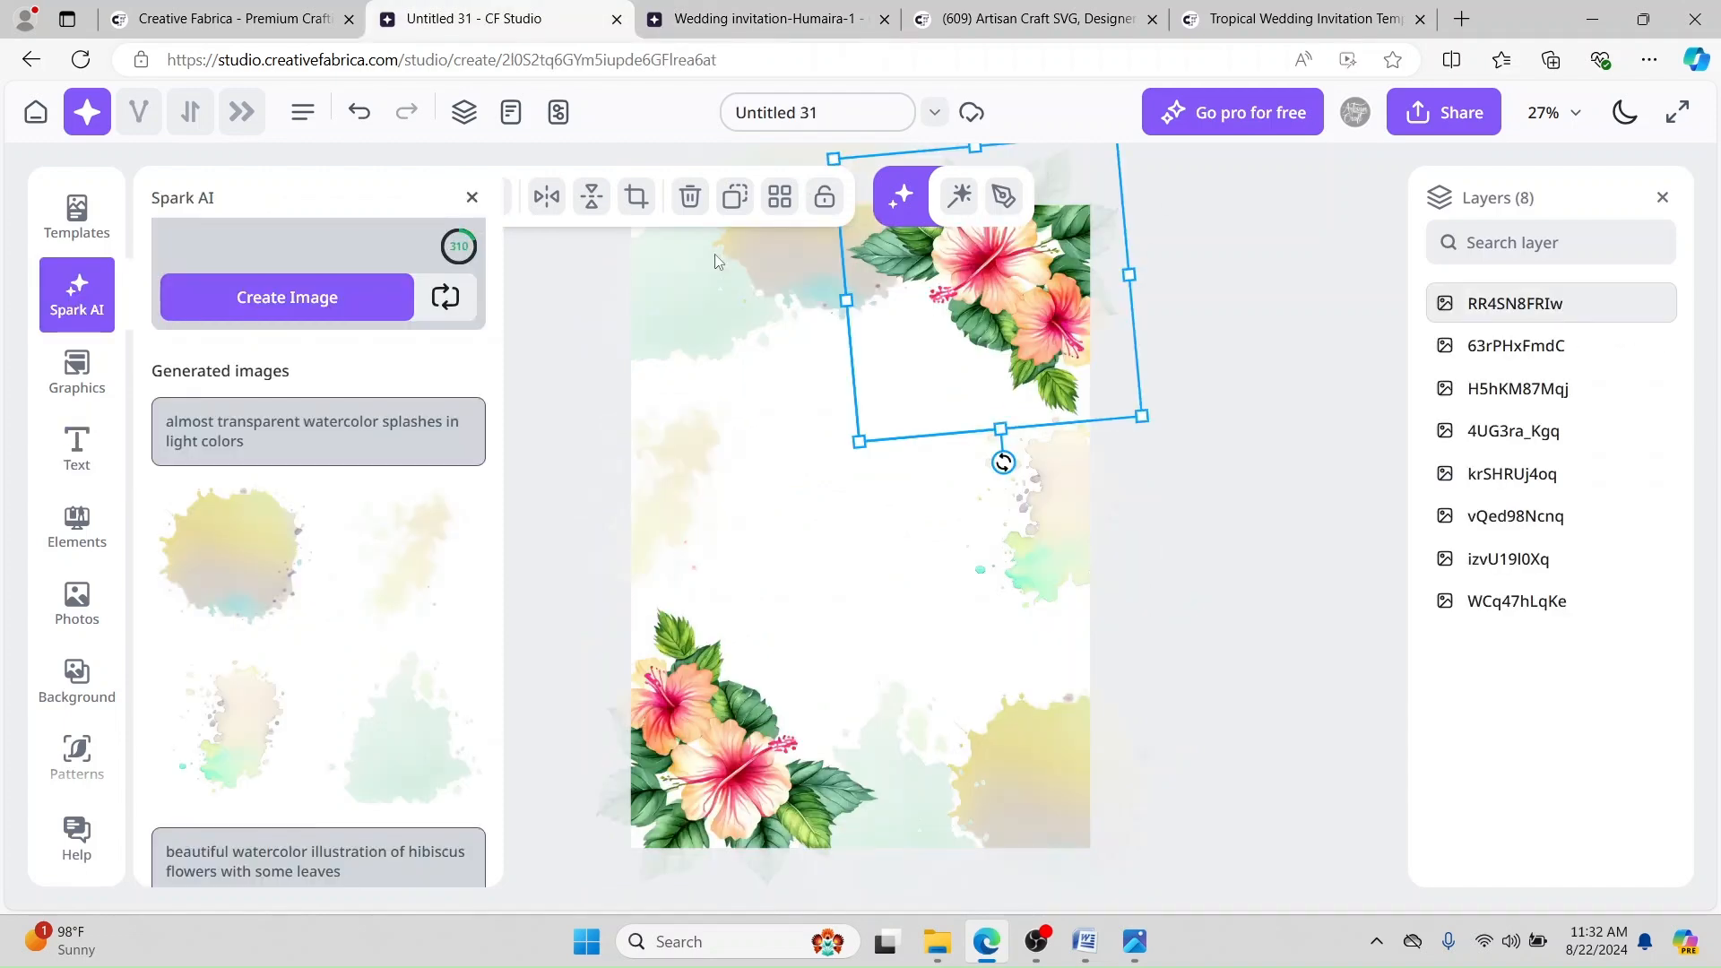
{"action": "left_click", "coordinate": [77, 463]}
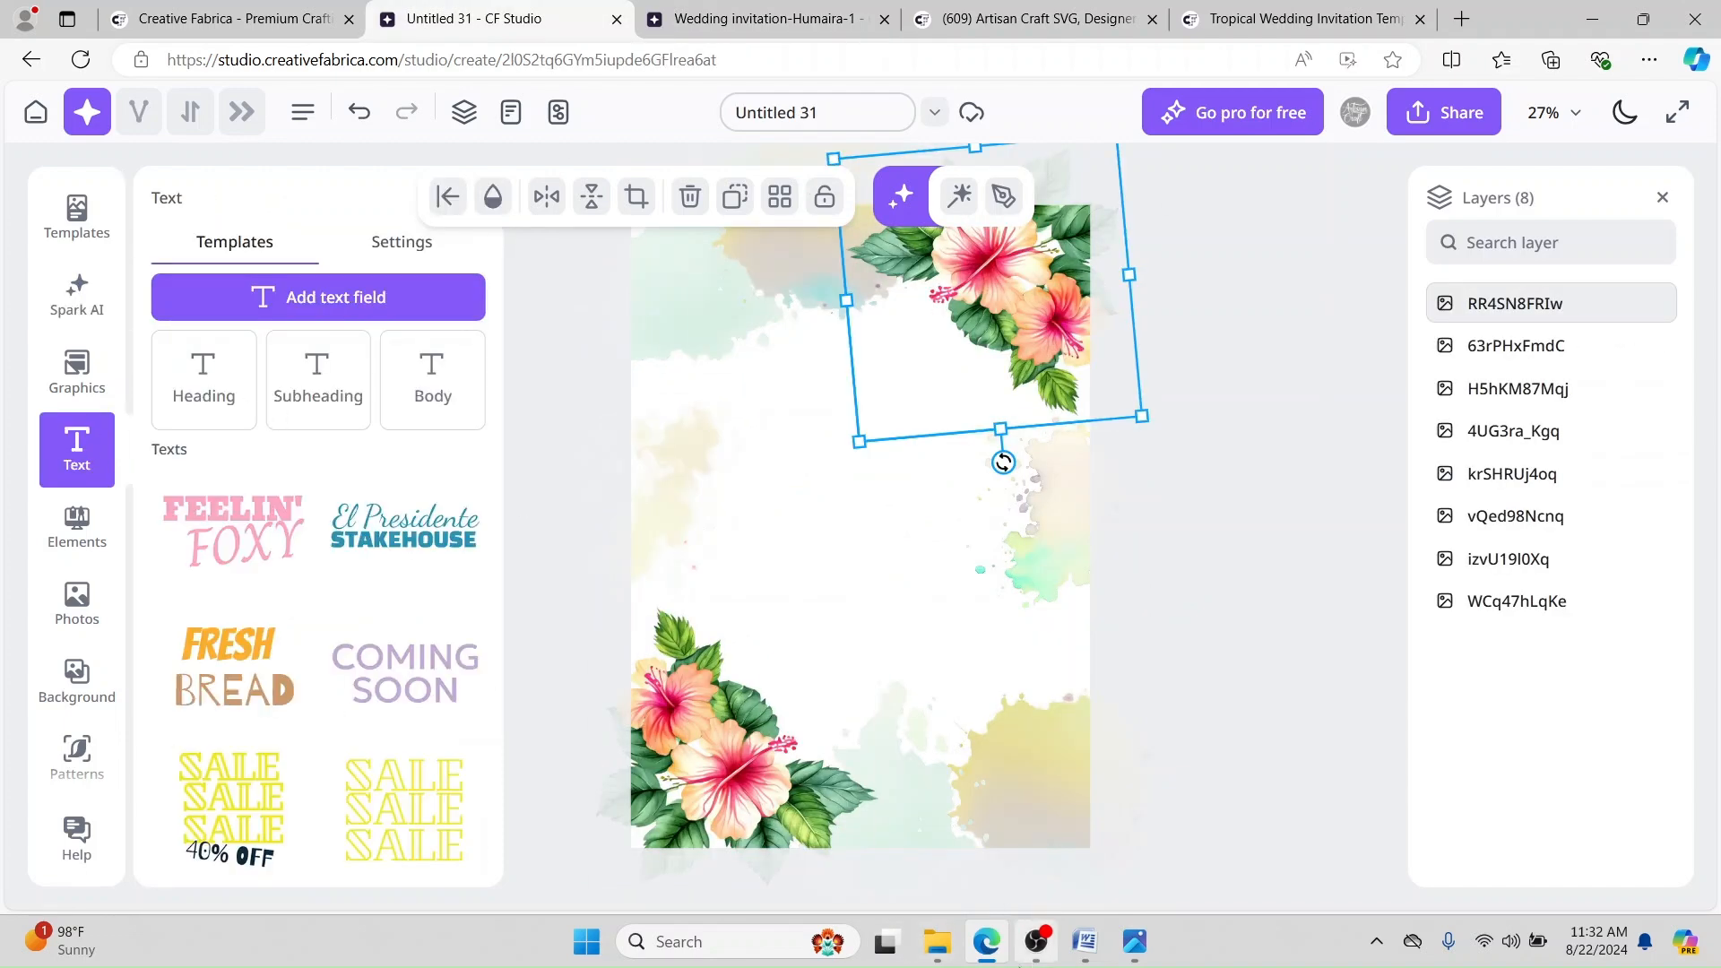
{"action": "left_click", "coordinate": [1085, 941]}
{"action": "left_click_drag", "start_coordinate": [1162, 295], "coordinate": [484, 285]}
{"action": "key", "text": "ctrl+c"}
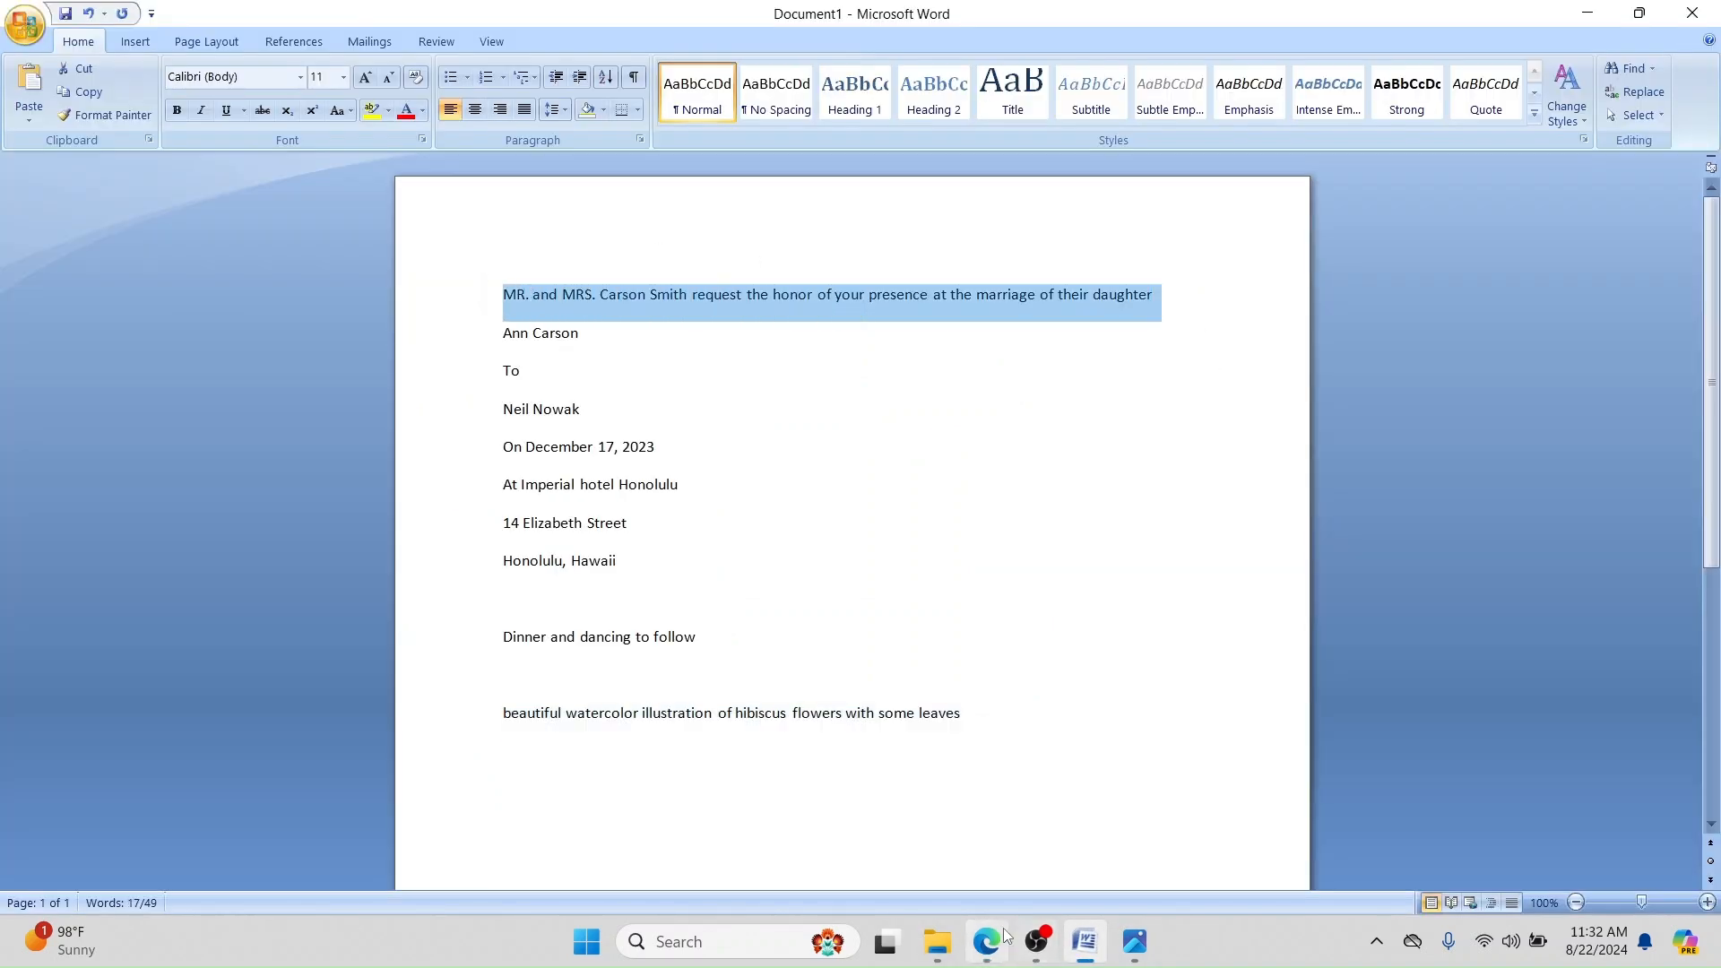
{"action": "left_click", "coordinate": [987, 941]}
{"action": "left_click", "coordinate": [303, 373]}
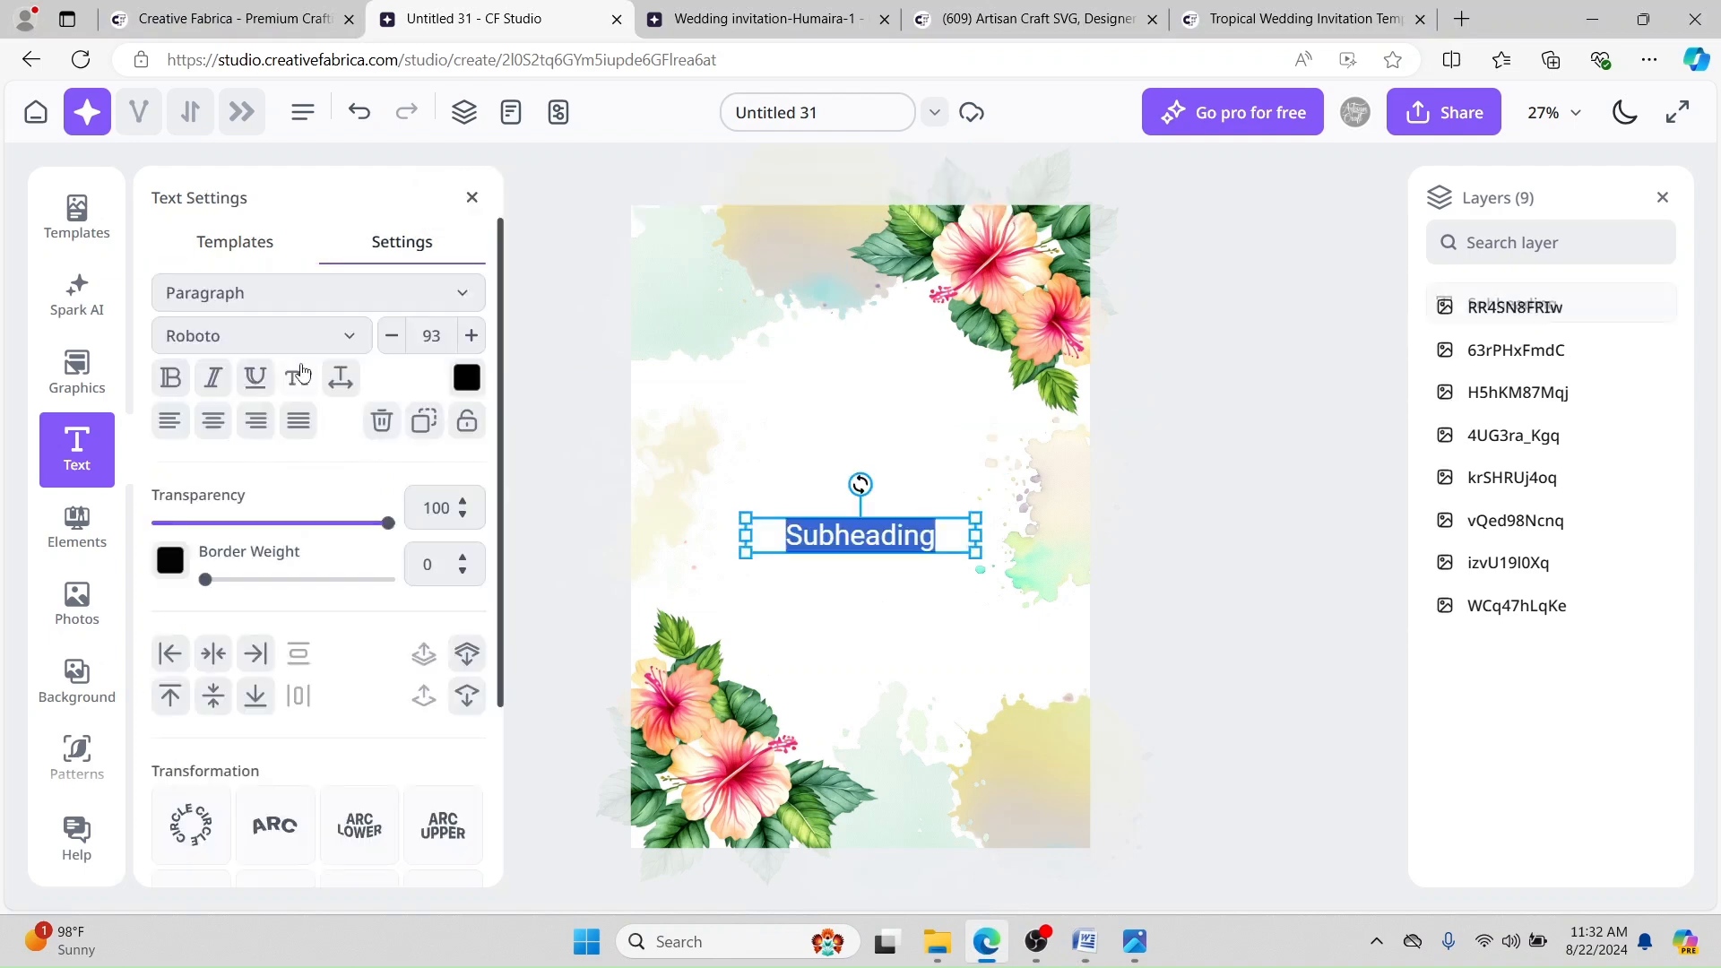
{"action": "double_click", "coordinate": [957, 553]}
{"action": "key", "text": "ctrl+v"}
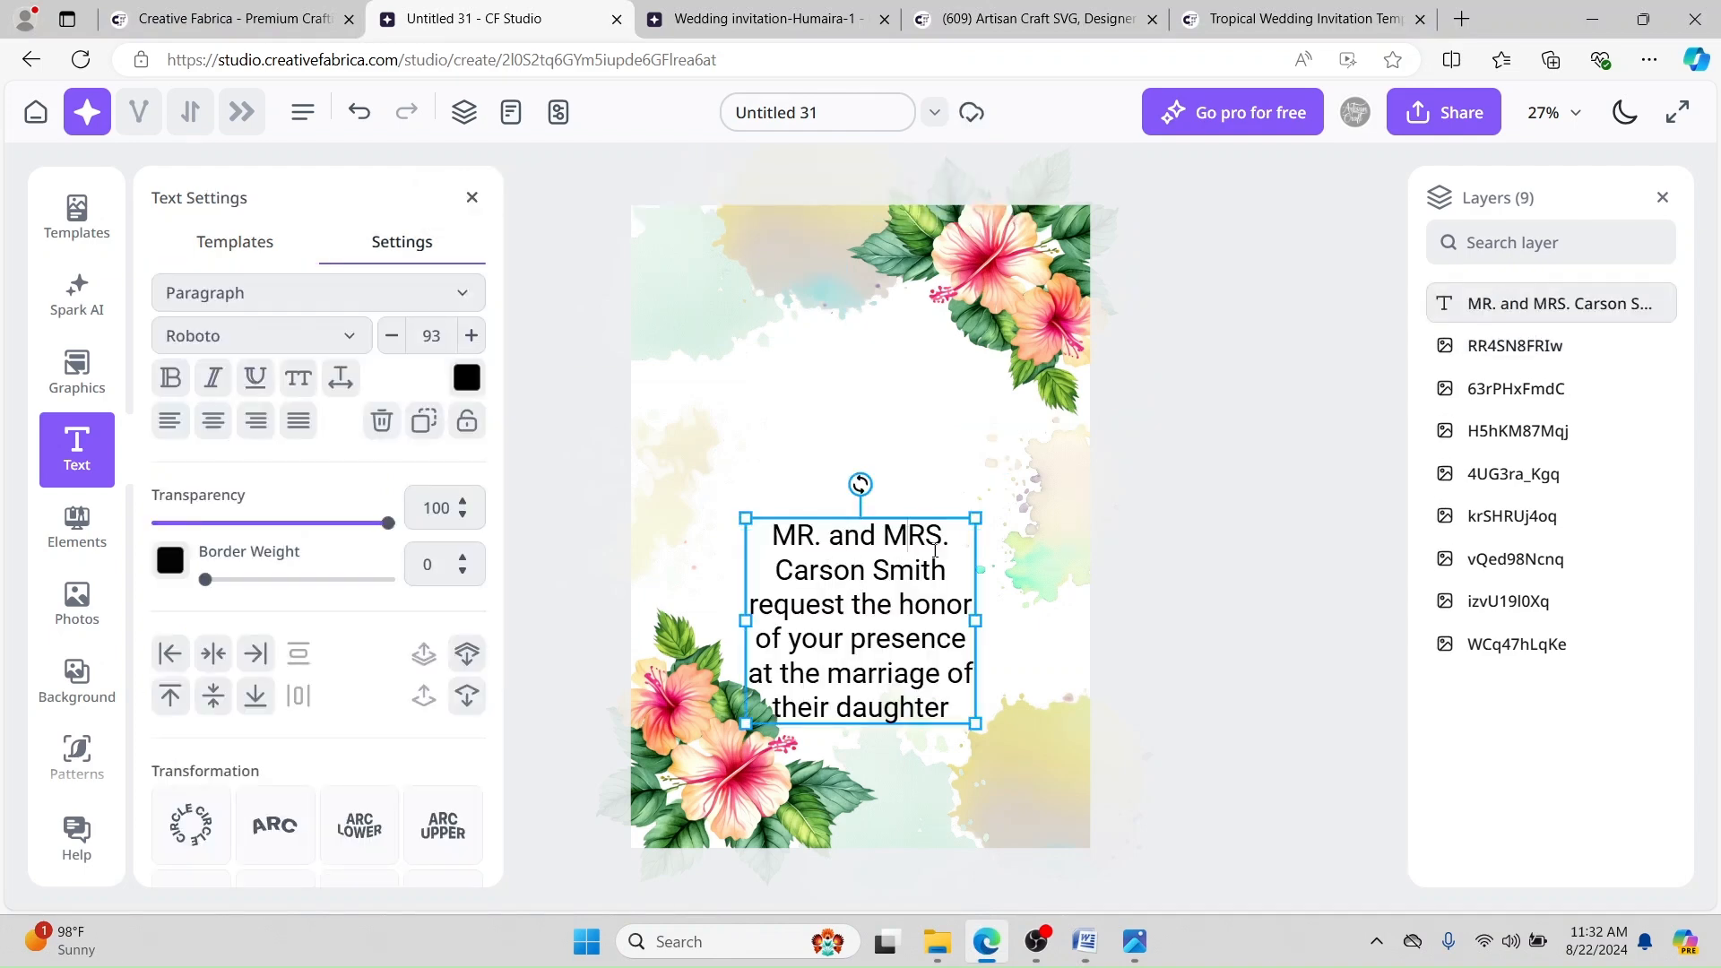
Step: Try new font sizes for the invitation wording and move it to the card's upper area
{"action": "left_click_drag", "start_coordinate": [776, 528], "coordinate": [955, 713]}
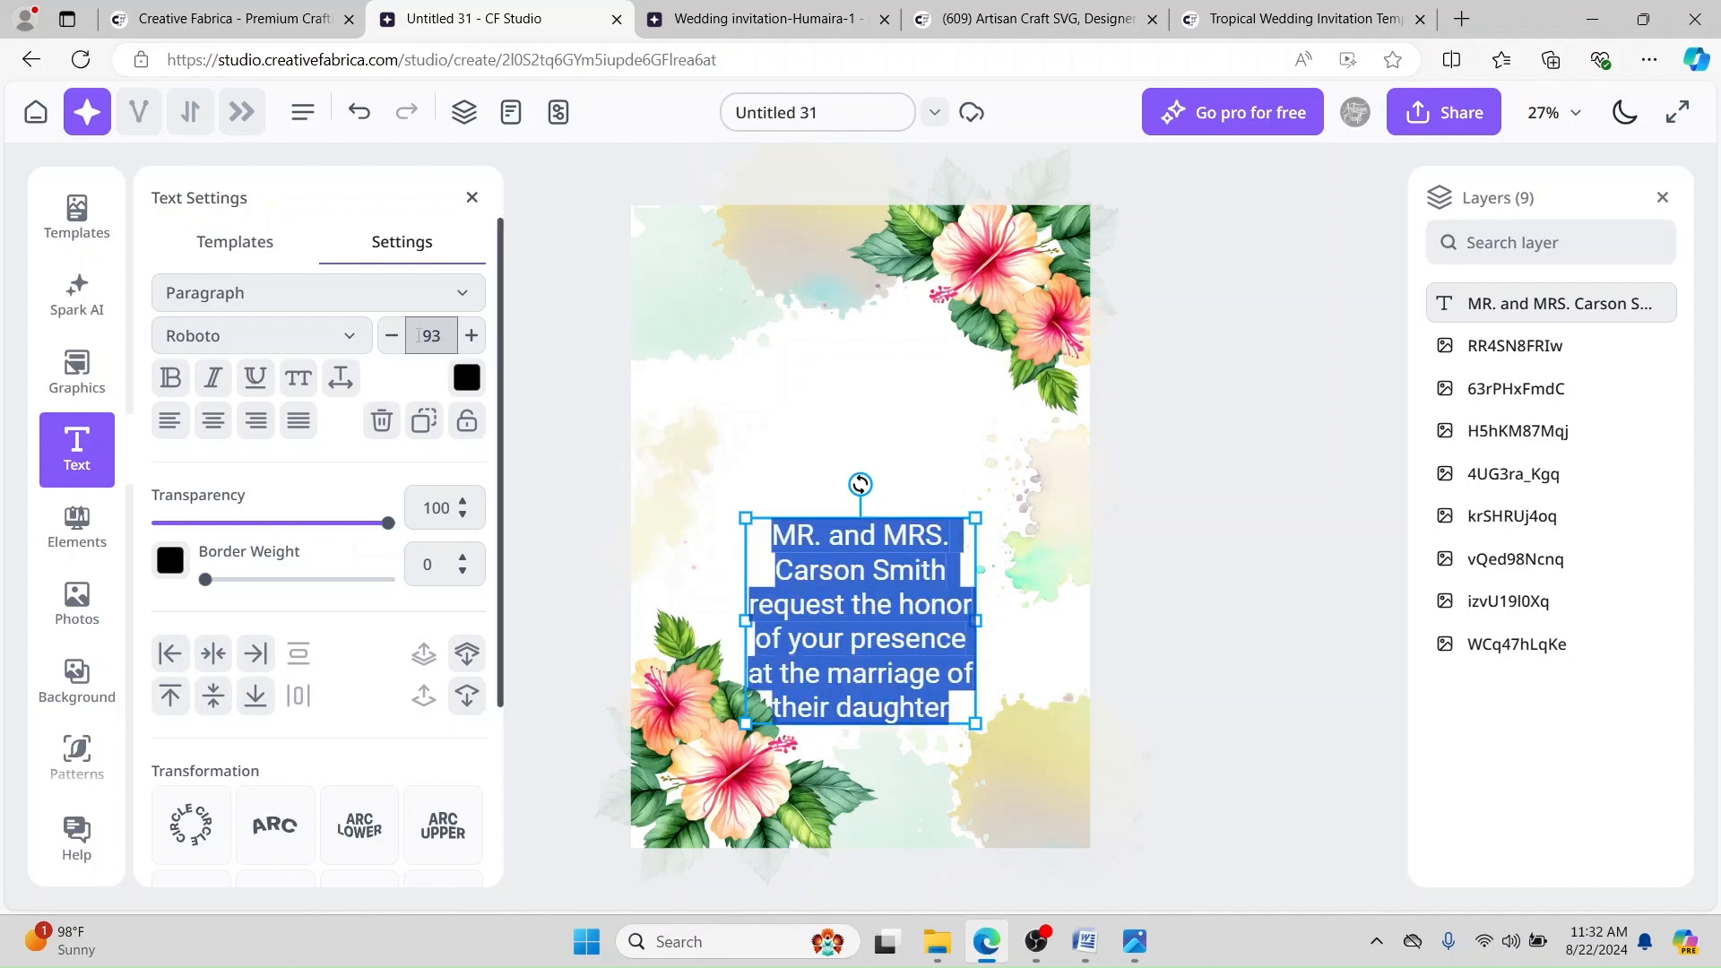
{"action": "double_click", "coordinate": [444, 334]}
{"action": "type", "text": "70"}
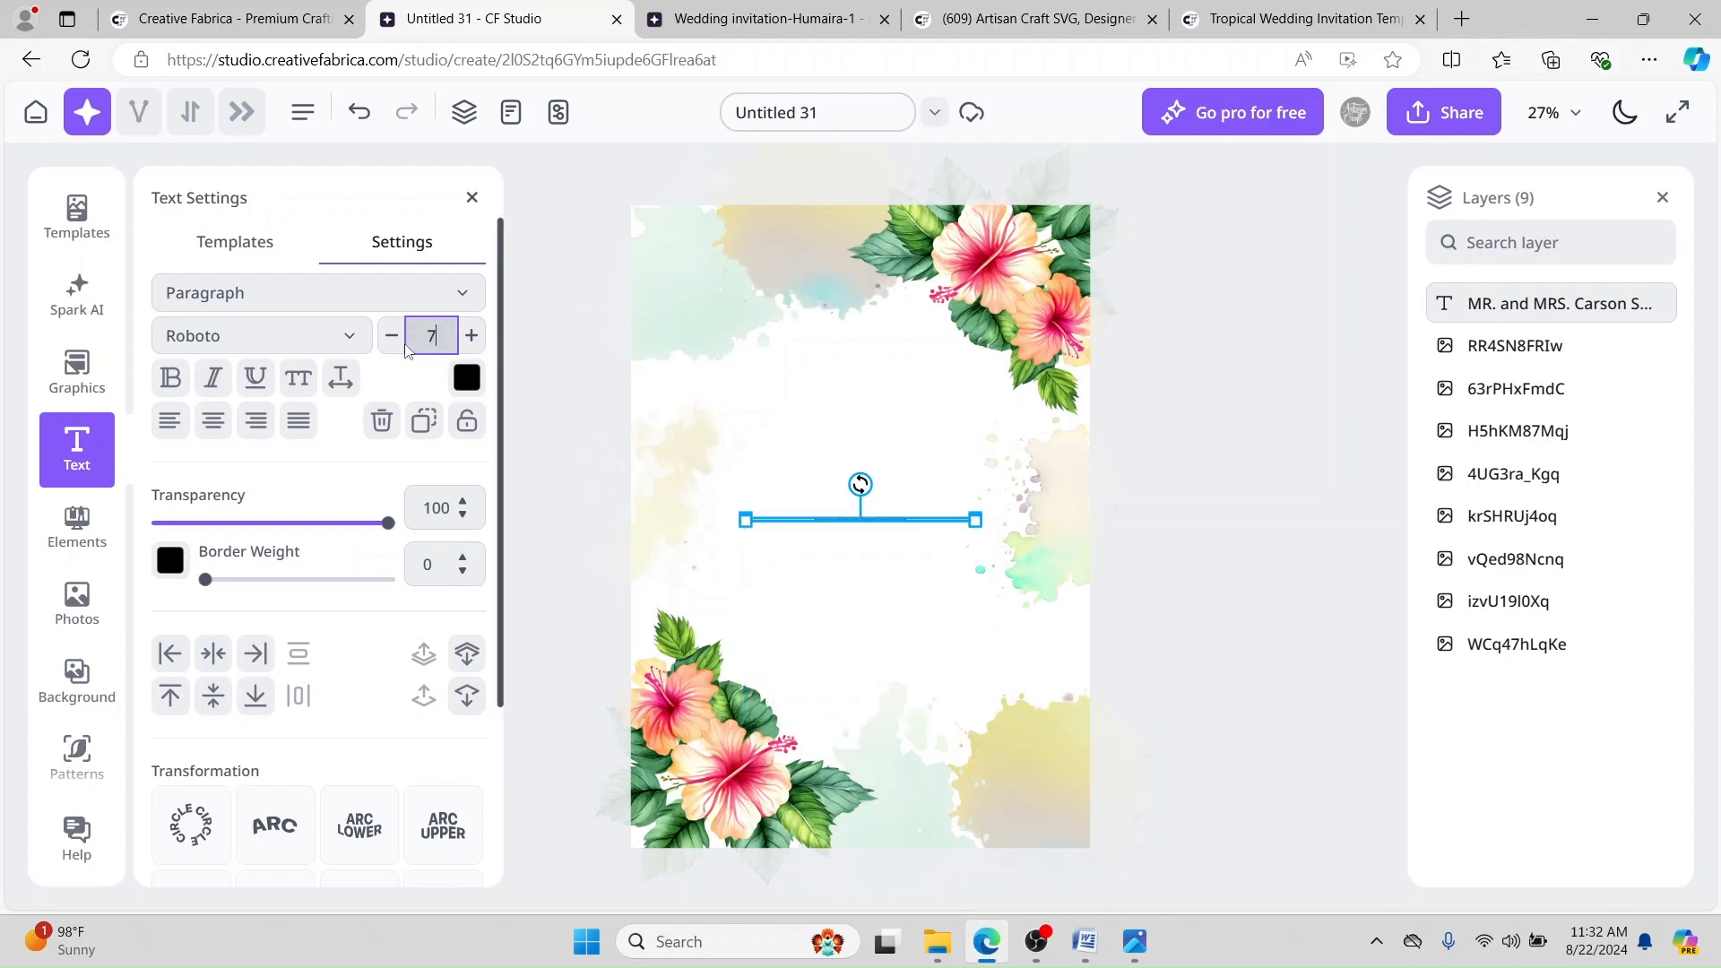
{"action": "key", "text": "BackSpace"}
{"action": "key", "text": "BackSpace"}
{"action": "type", "text": "160"}
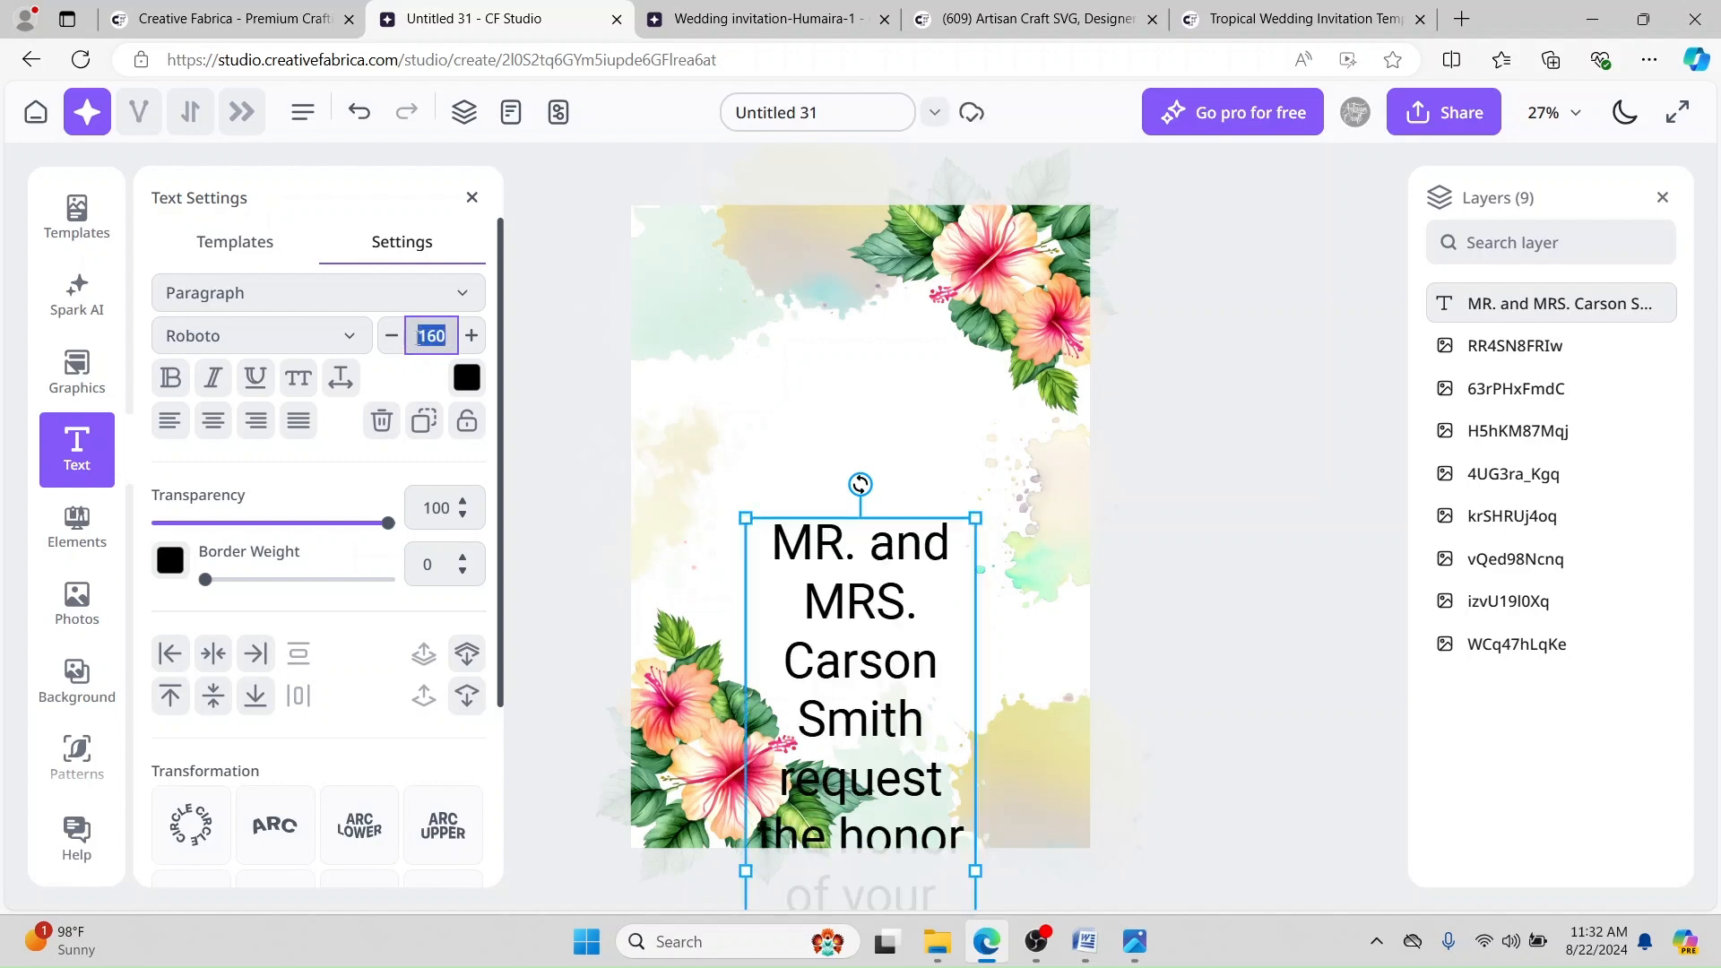
{"action": "type", "text": "60"}
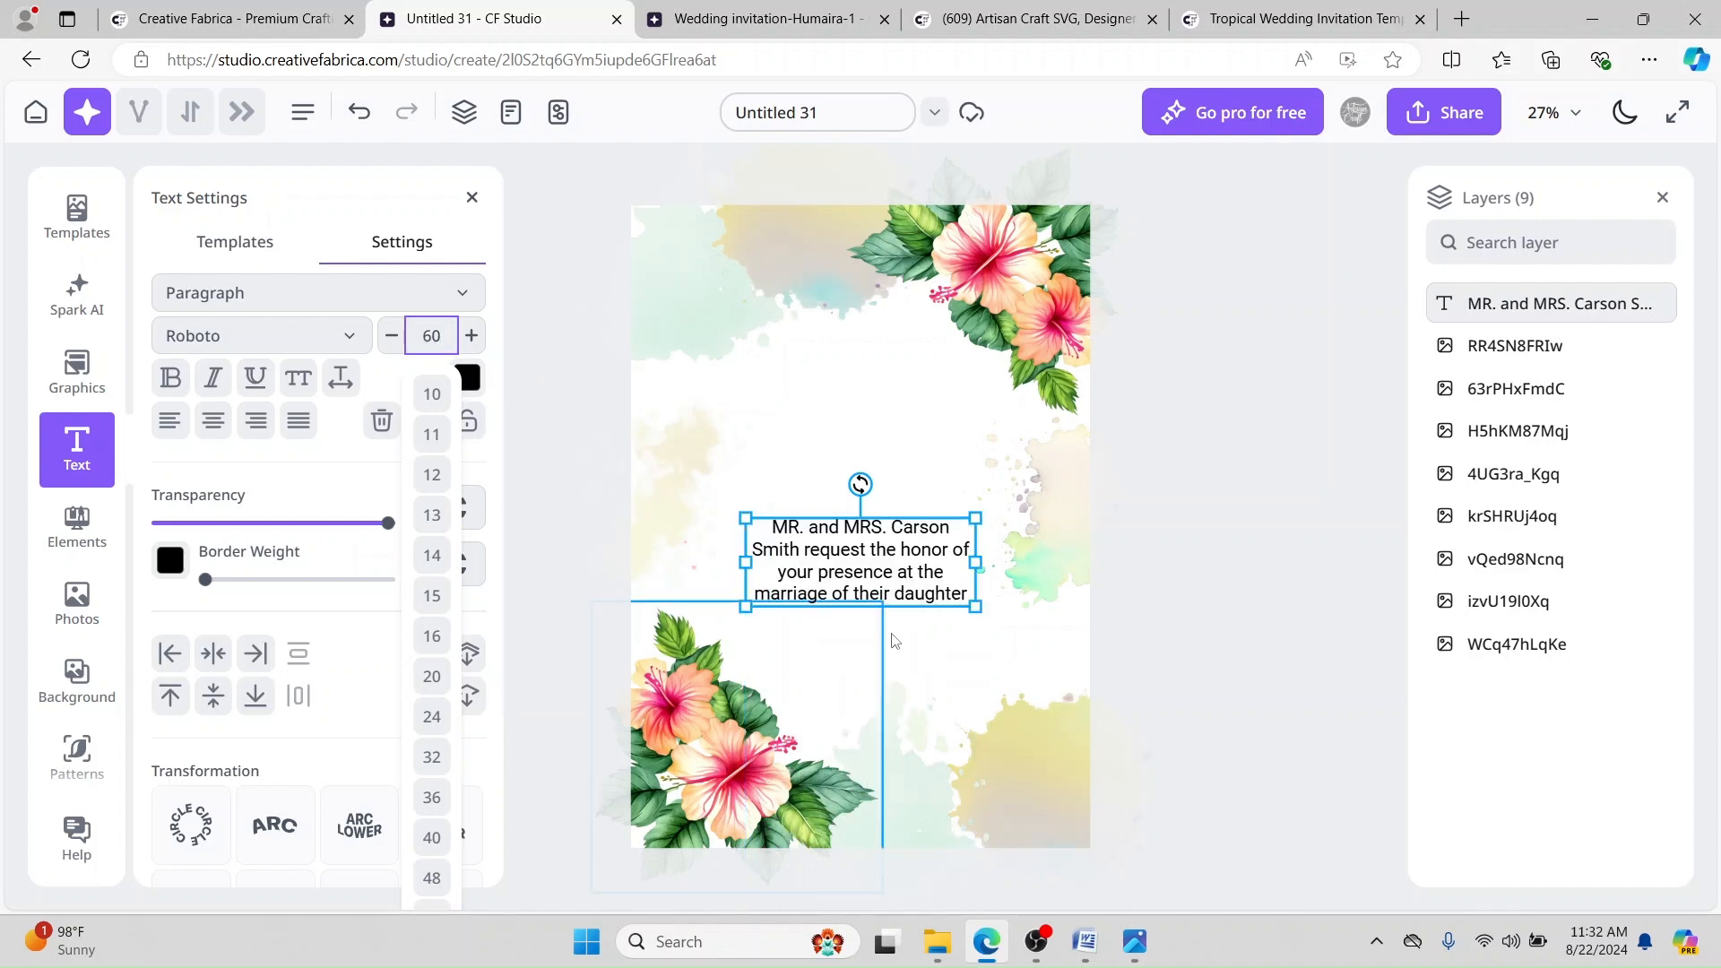
{"action": "left_click_drag", "start_coordinate": [868, 550], "coordinate": [858, 368]}
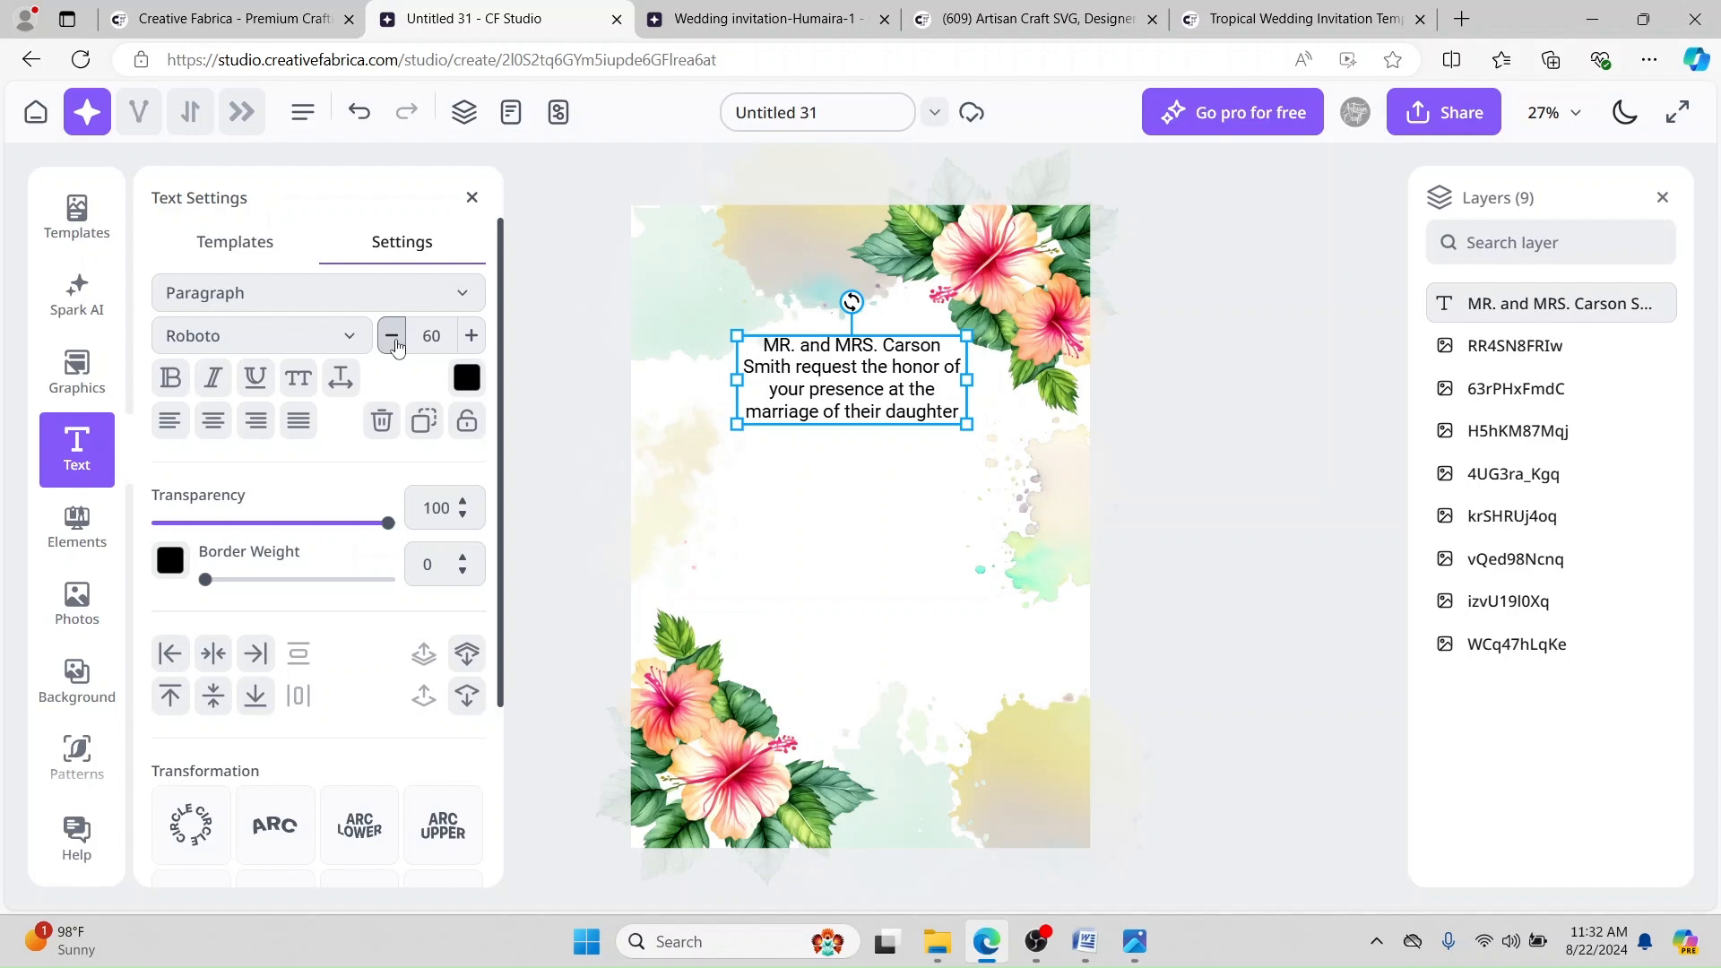
Step: Set the invitation wording to font size 50 and compare it with the reference design
{"action": "left_click", "coordinate": [395, 344]}
{"action": "left_click", "coordinate": [429, 337]}
{"action": "type", "text": "40"}
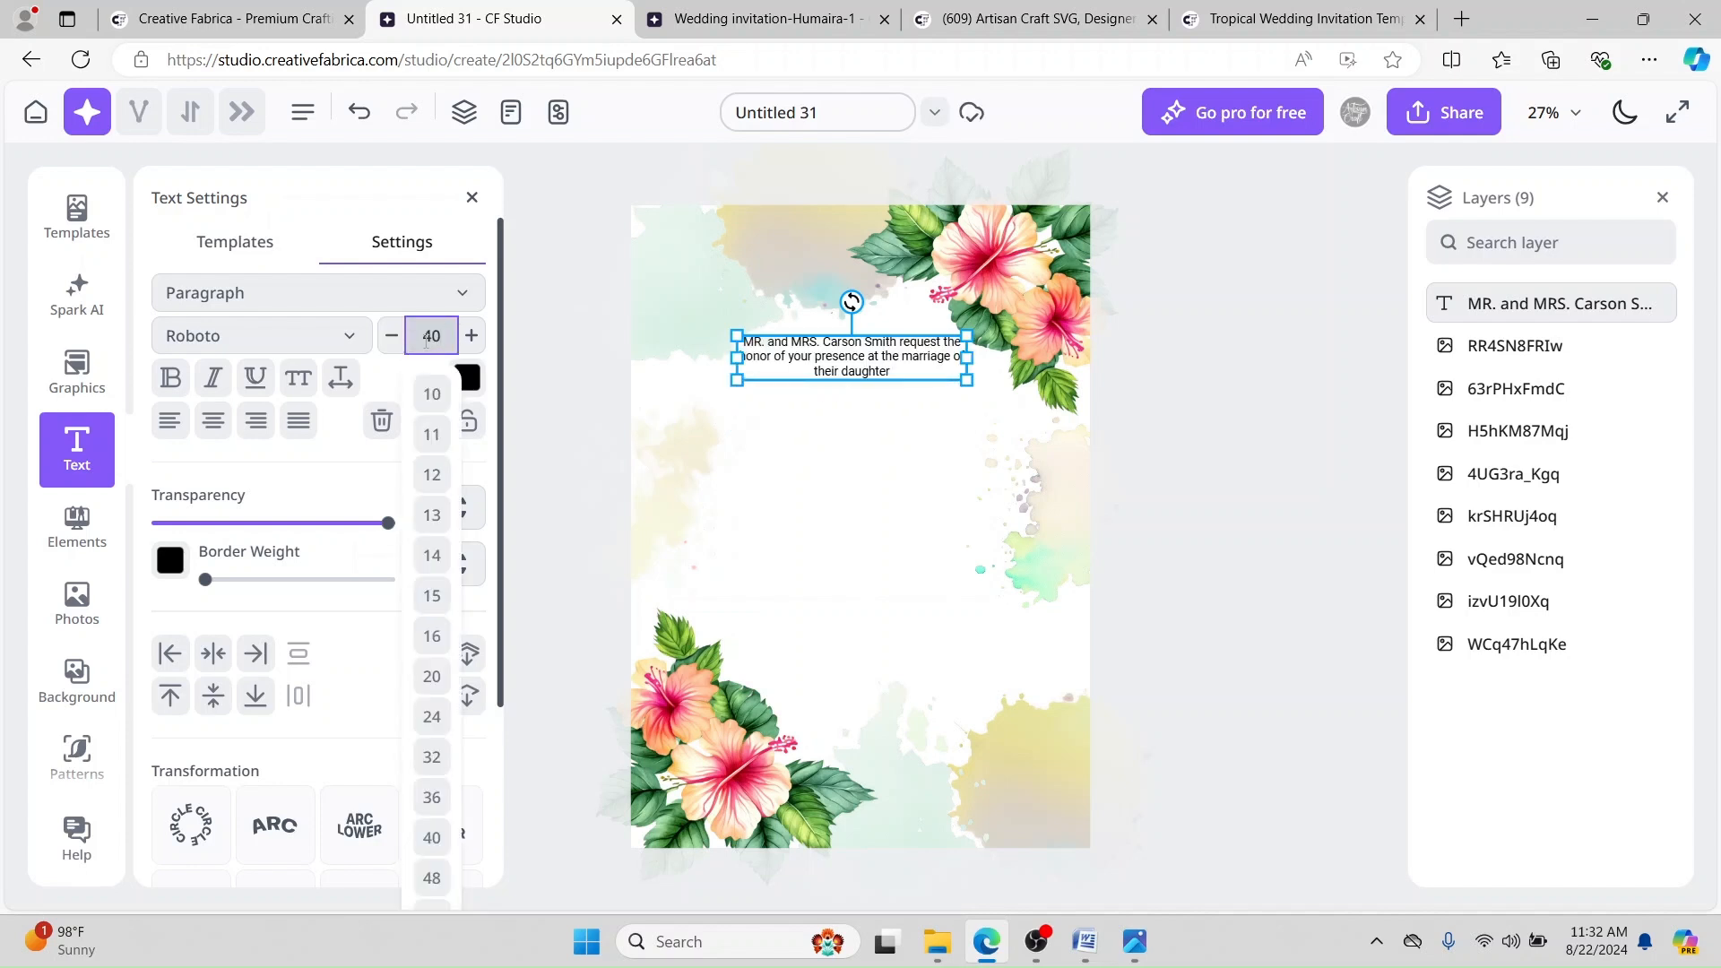
{"action": "key", "text": "BackSpace"}
{"action": "key", "text": "BackSpace"}
{"action": "type", "text": "1"}
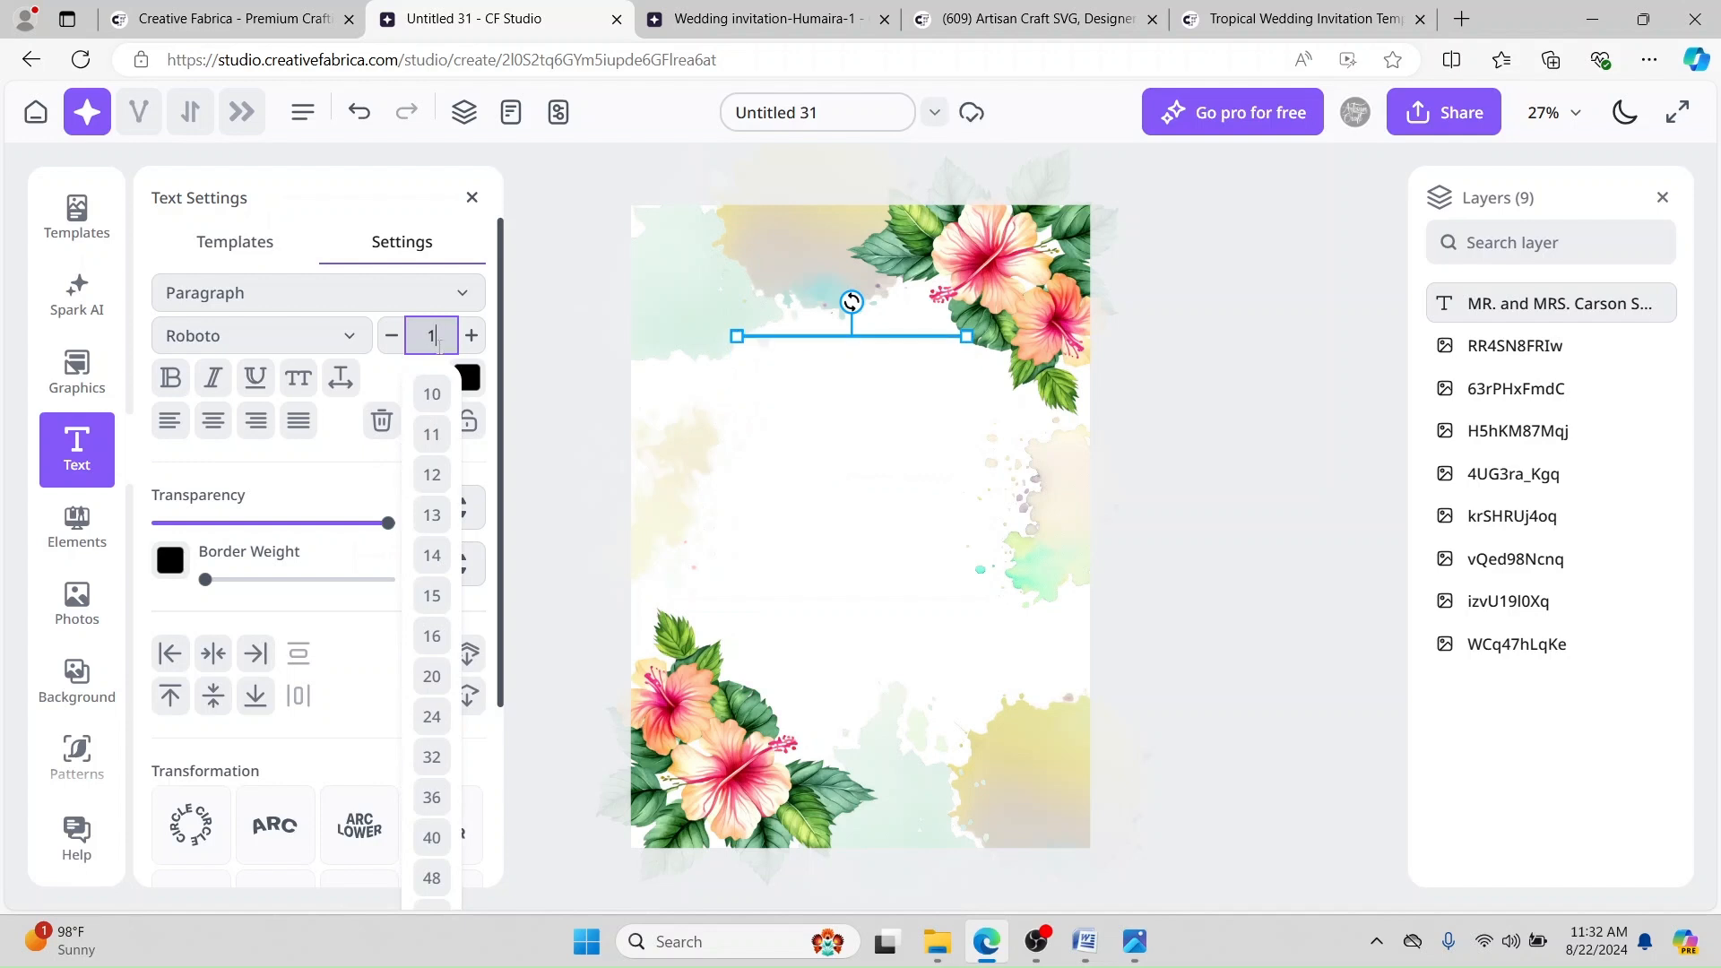
{"action": "type", "text": "50"}
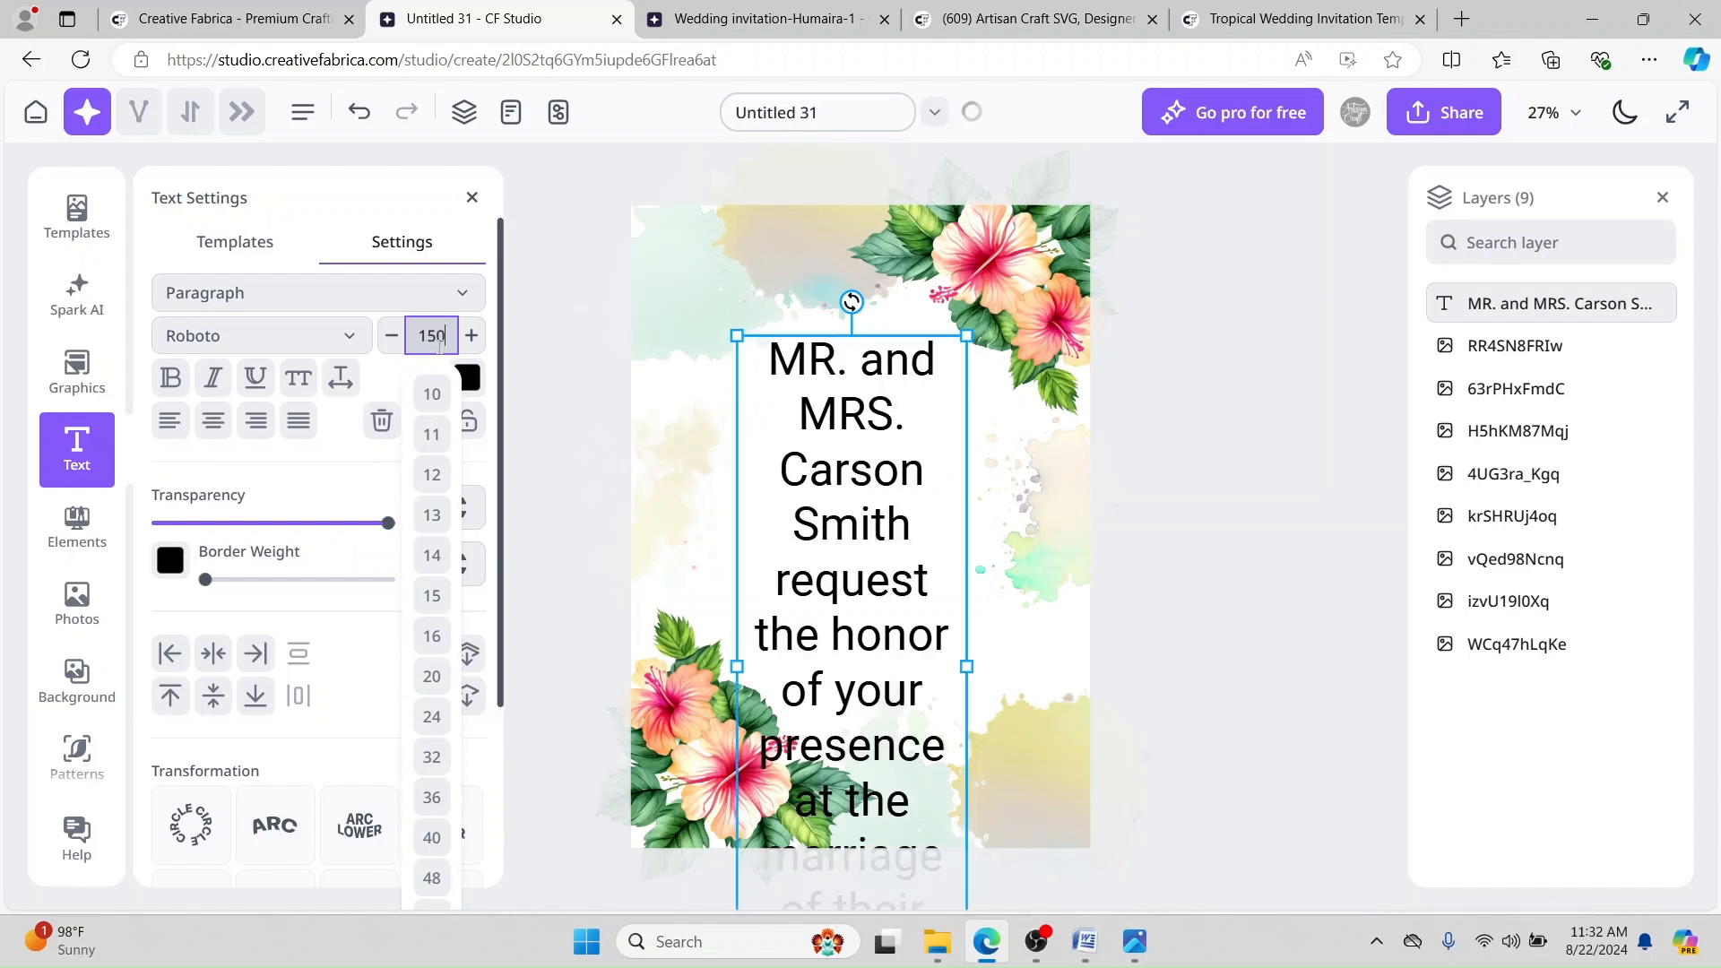
{"action": "double_click", "coordinate": [432, 337]}
{"action": "type", "text": "50"}
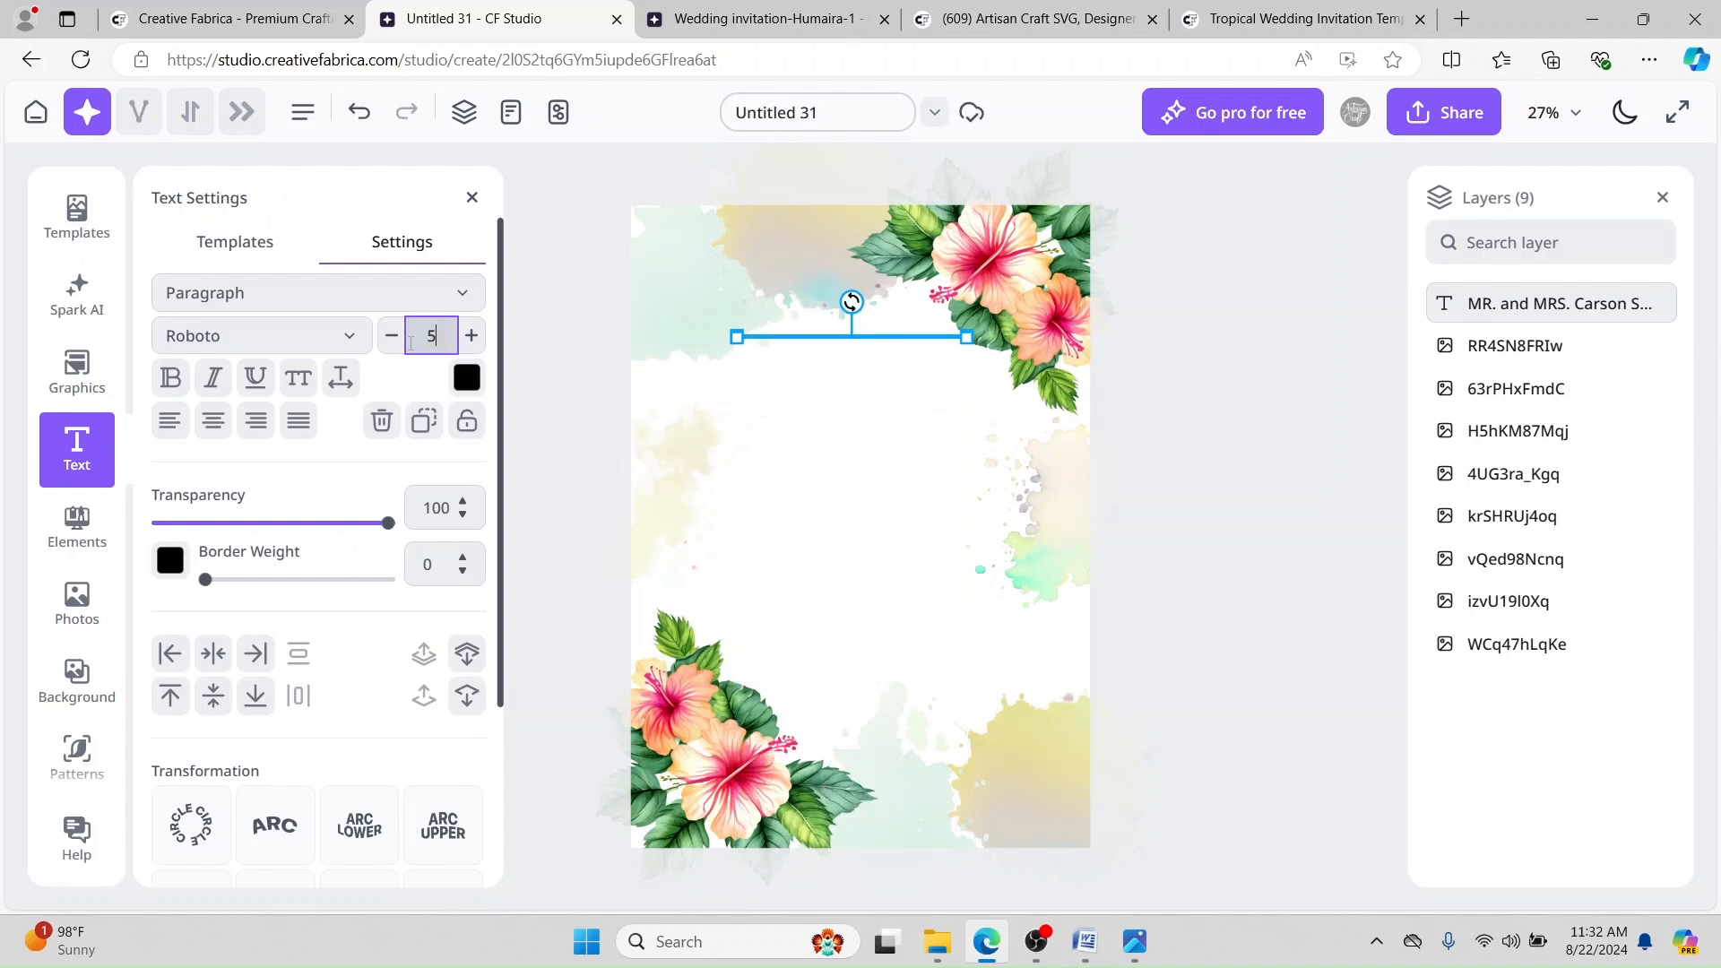
{"action": "left_click", "coordinate": [1238, 410]}
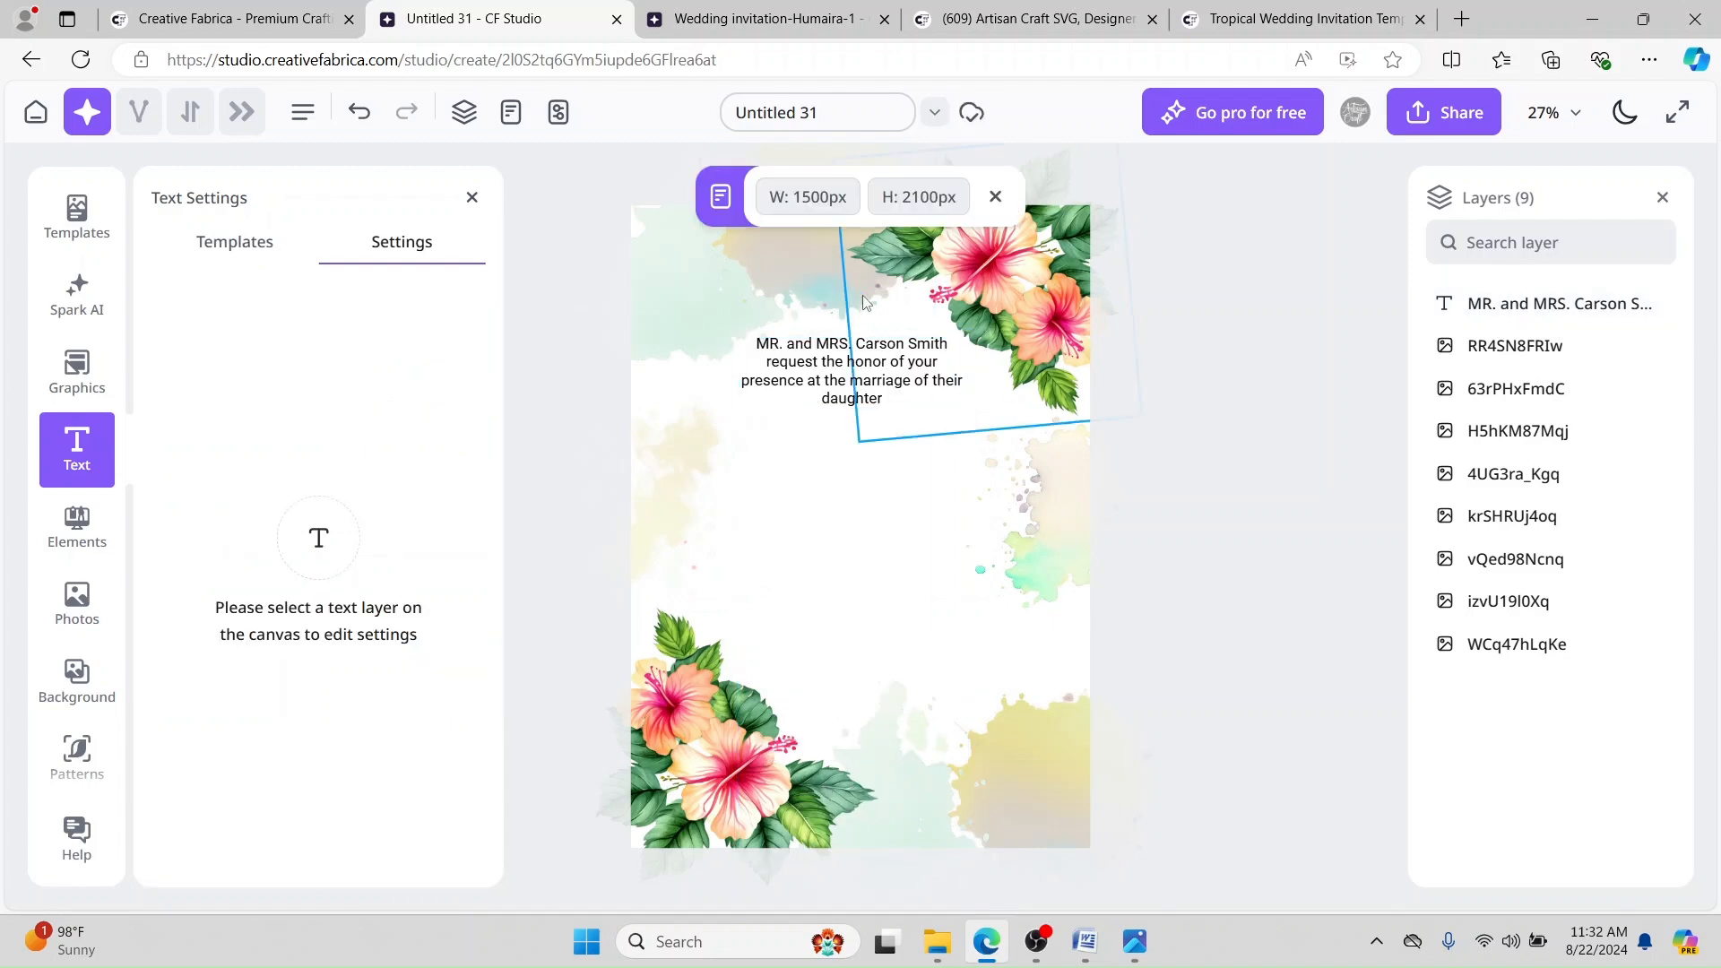
{"action": "left_click", "coordinate": [762, 19]}
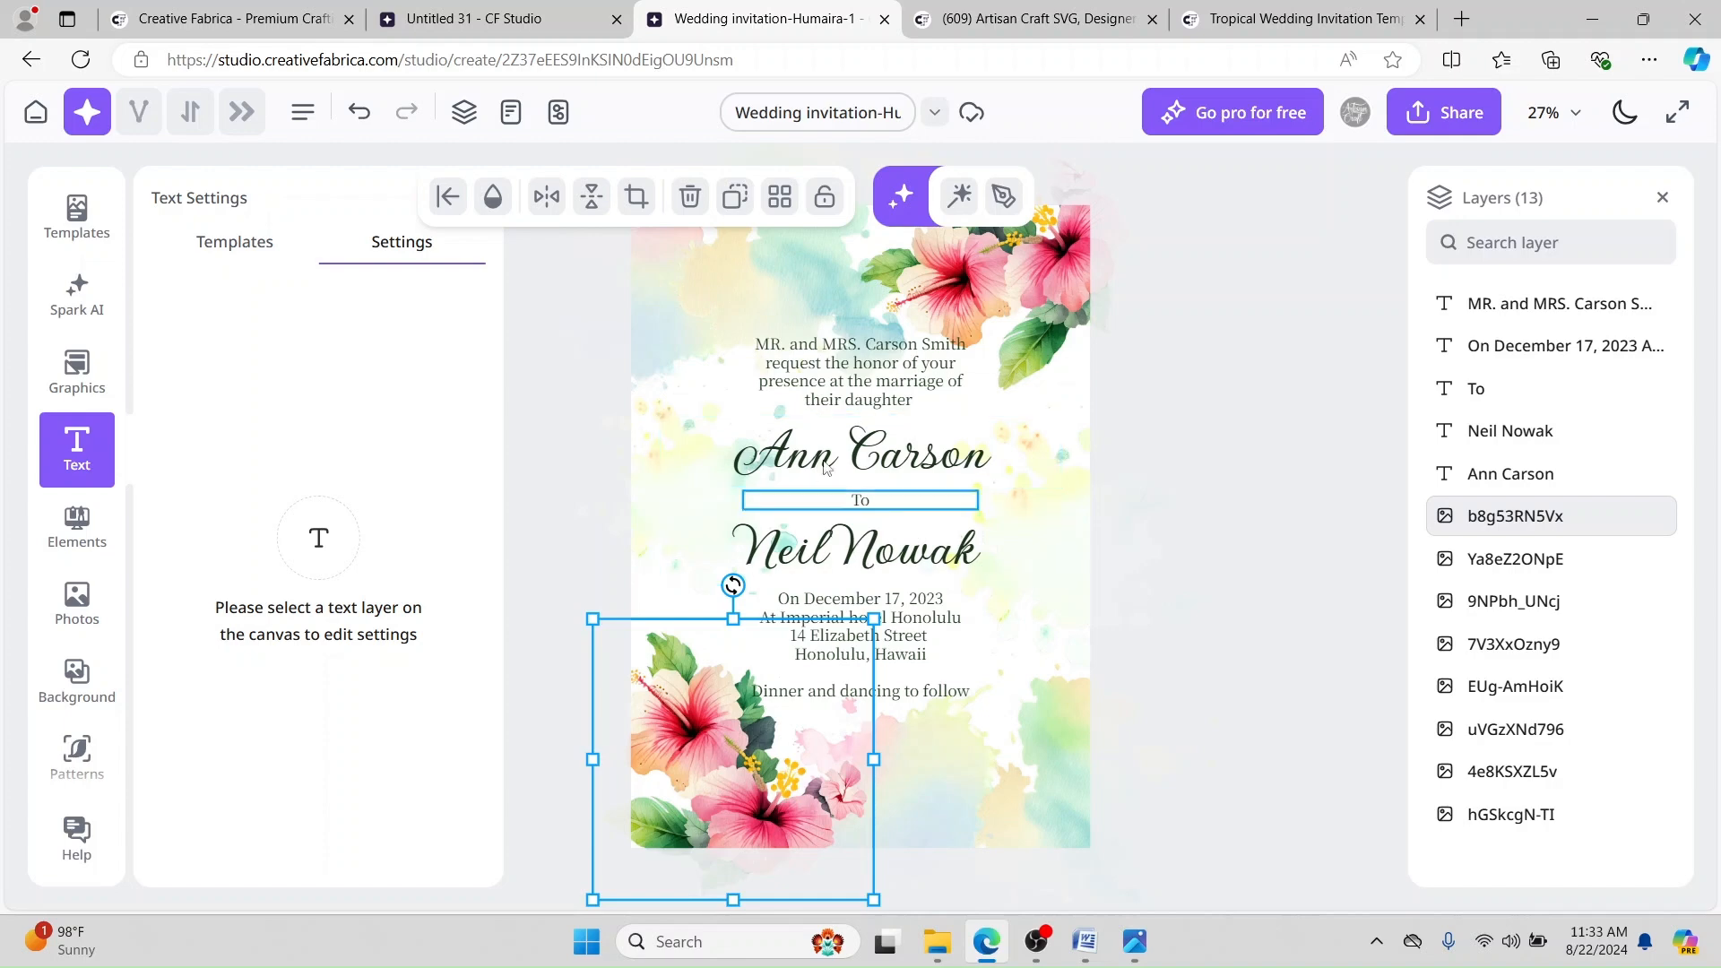
{"action": "left_click", "coordinate": [457, 13]}
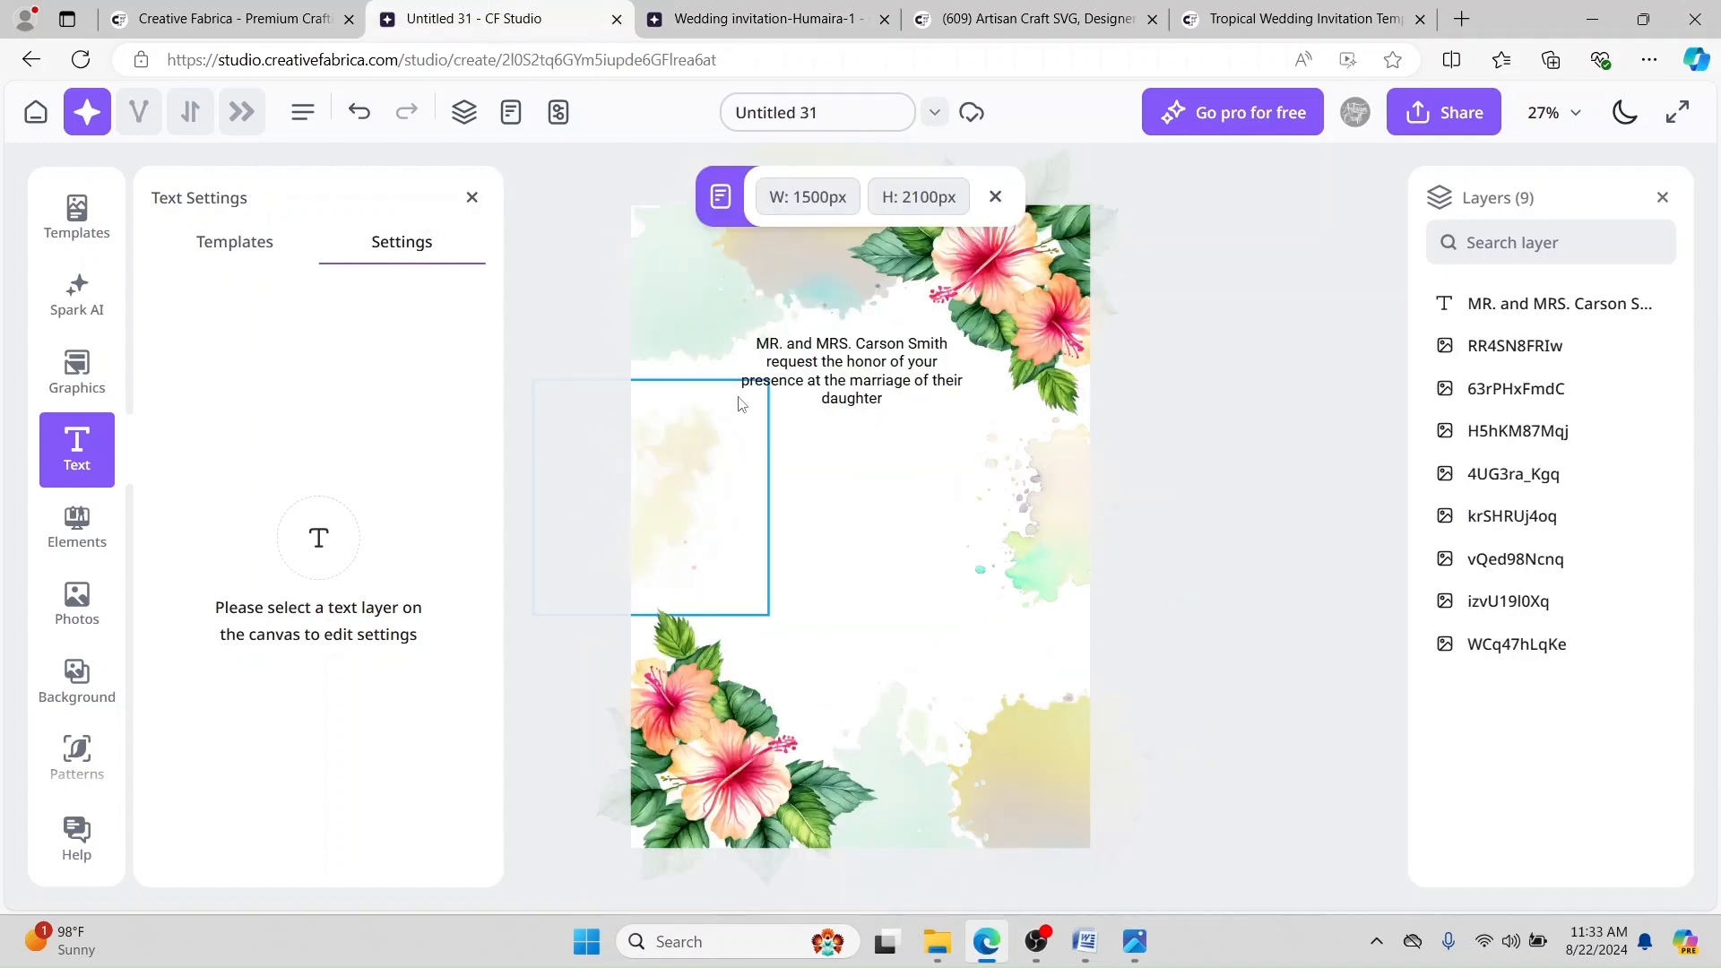
{"action": "left_click", "coordinate": [1085, 942]}
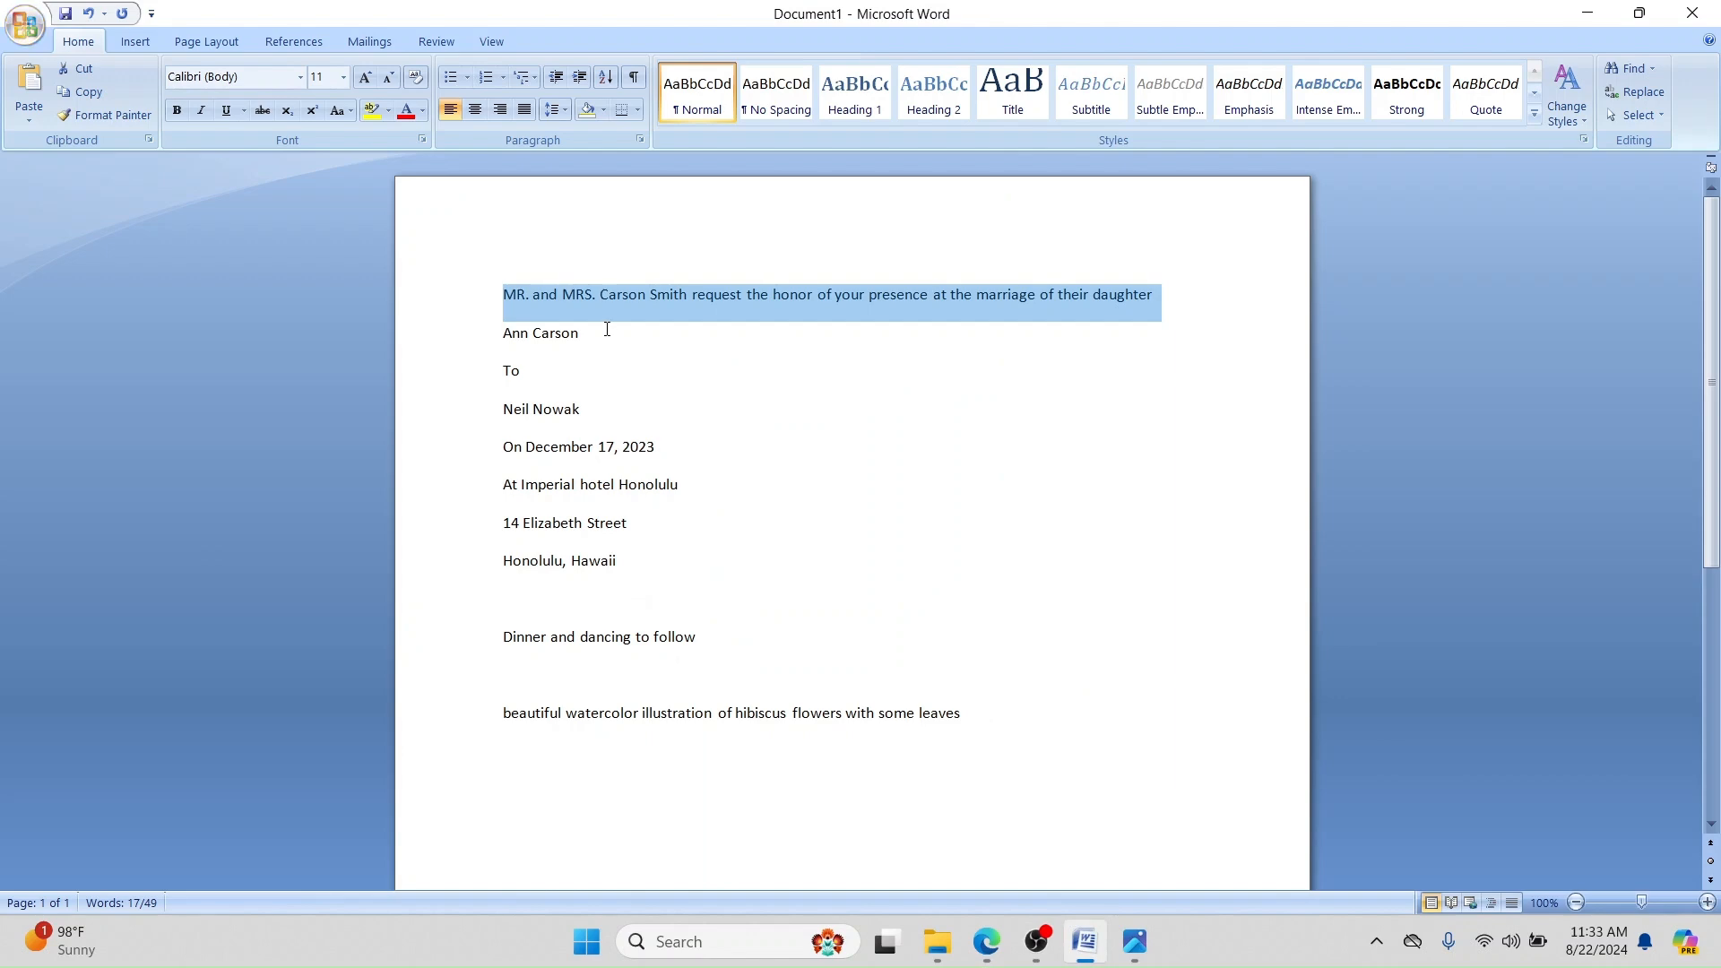
Step: Paste the bride's name from Word into a new heading just below the invitation wording
{"action": "left_click_drag", "start_coordinate": [607, 330], "coordinate": [513, 325]}
{"action": "key", "text": "ctrl+c"}
{"action": "left_click", "coordinate": [986, 941]}
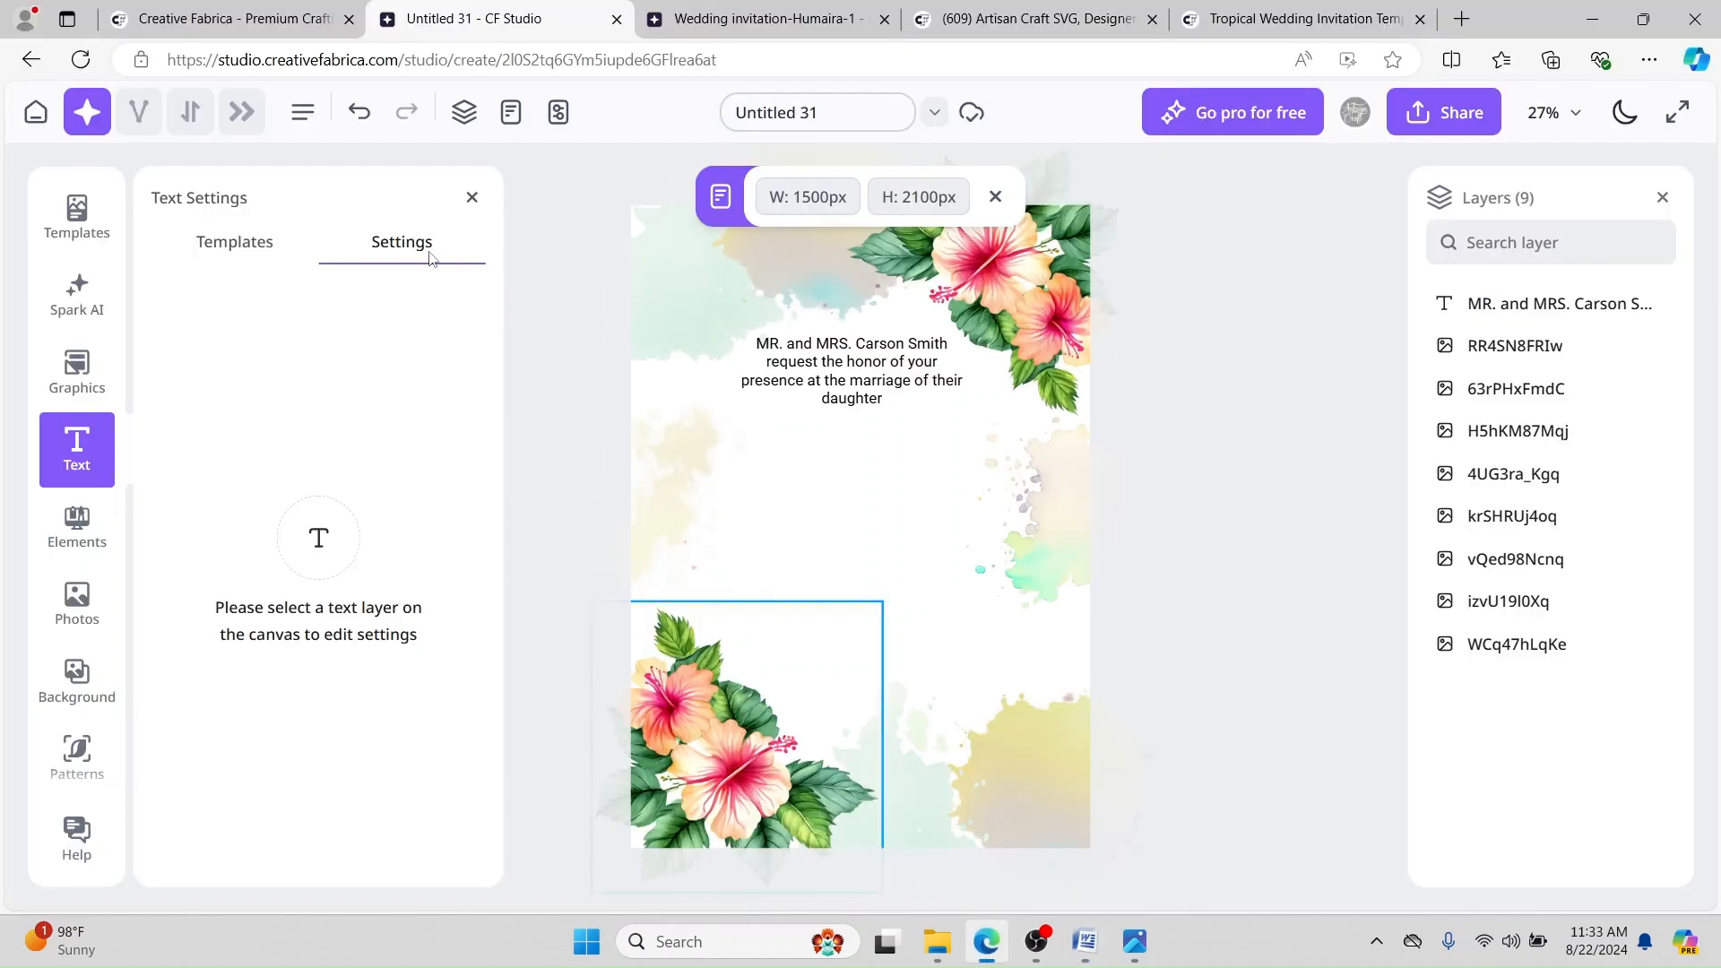
{"action": "left_click", "coordinate": [75, 456]}
{"action": "left_click", "coordinate": [76, 448]}
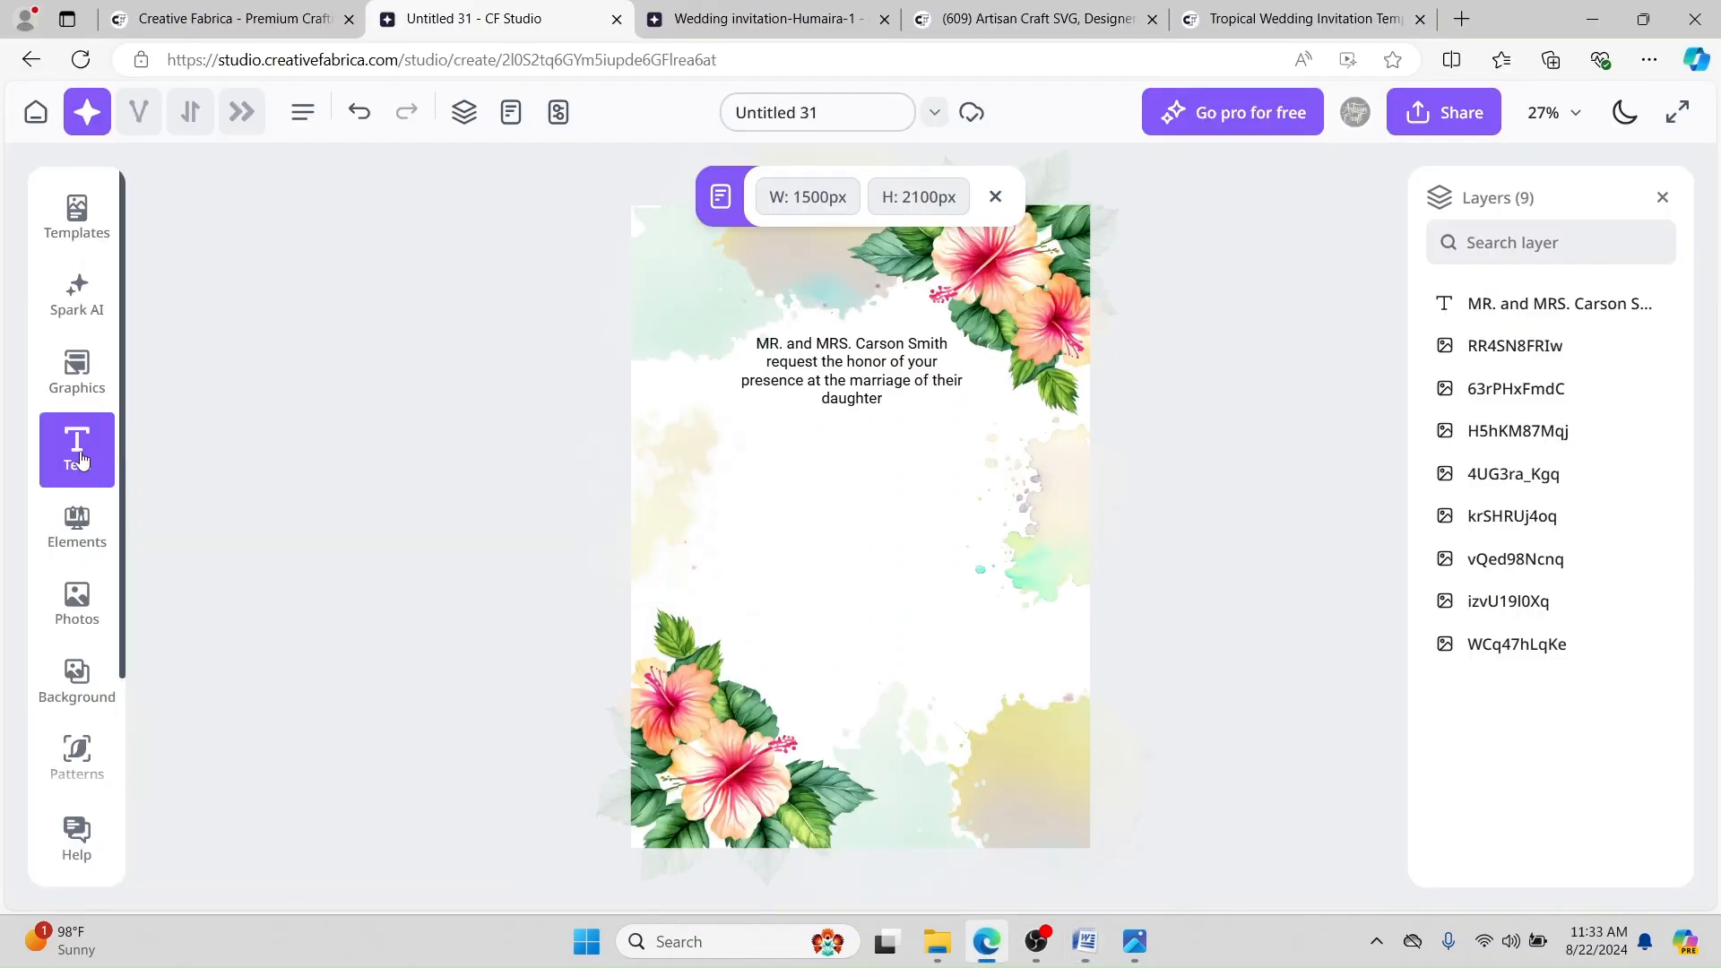
{"action": "left_click", "coordinate": [199, 385]}
{"action": "key", "text": "ctrl+v"}
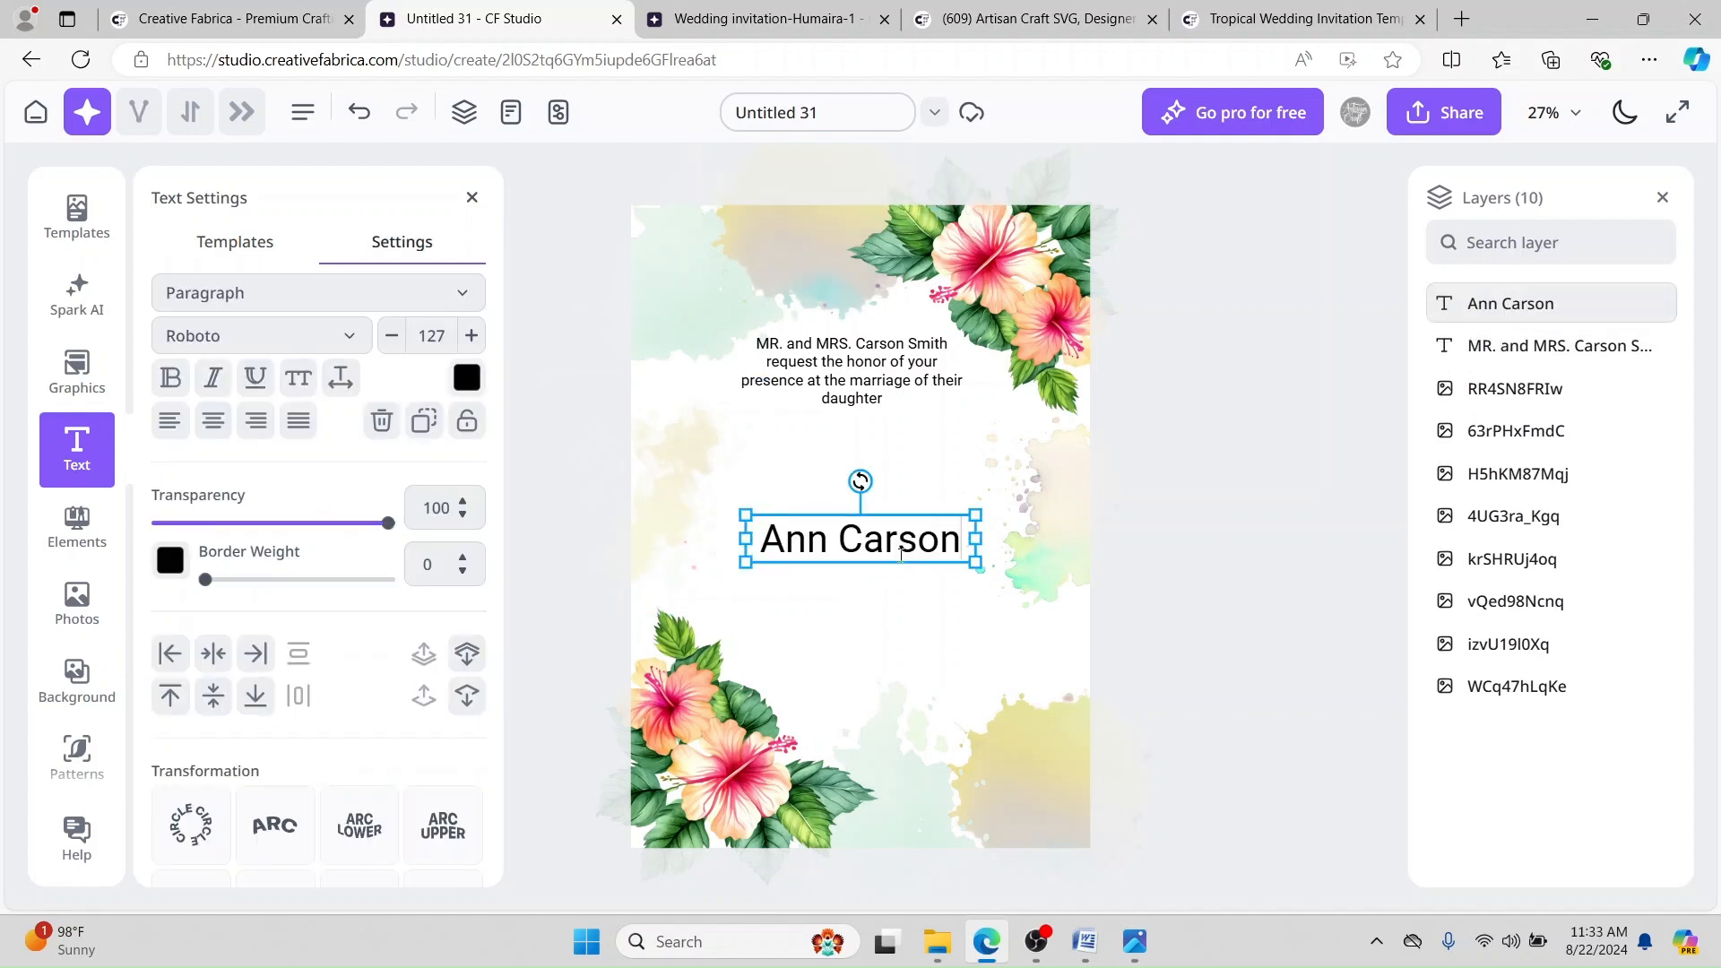
{"action": "left_click", "coordinate": [541, 338]}
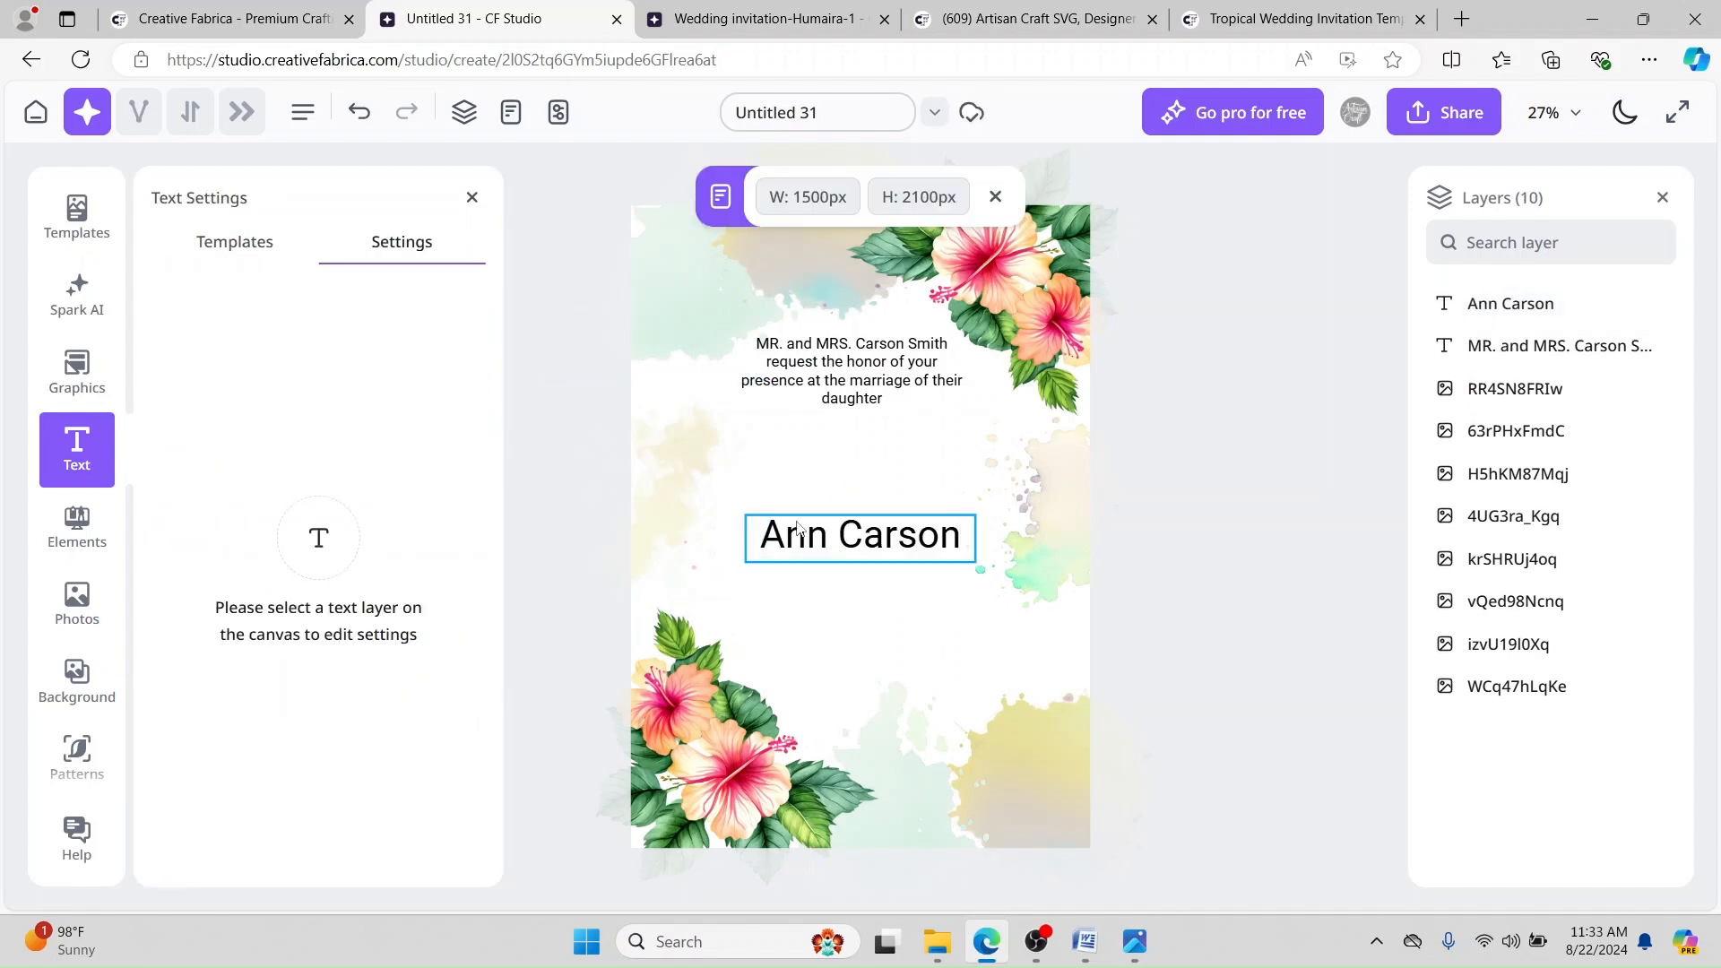
{"action": "left_click_drag", "start_coordinate": [856, 553], "coordinate": [861, 468]}
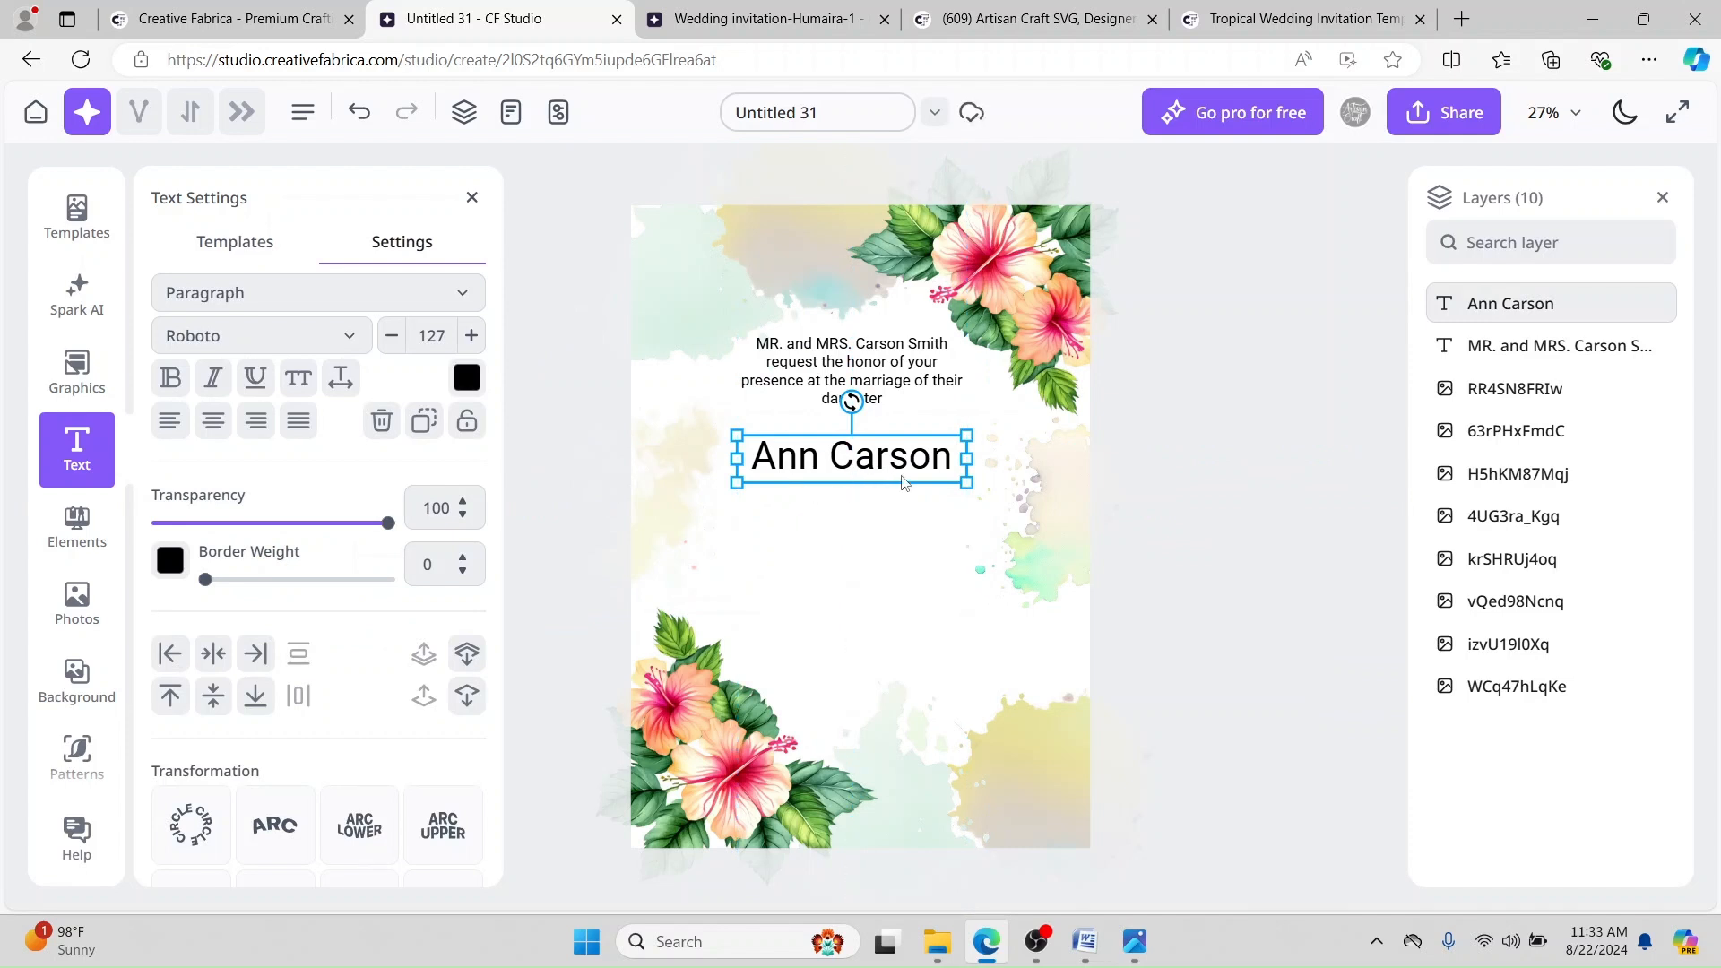
Step: Set the bride's name in Allura script, enlarge it to size 180 and centre it
{"action": "left_click", "coordinate": [350, 335]}
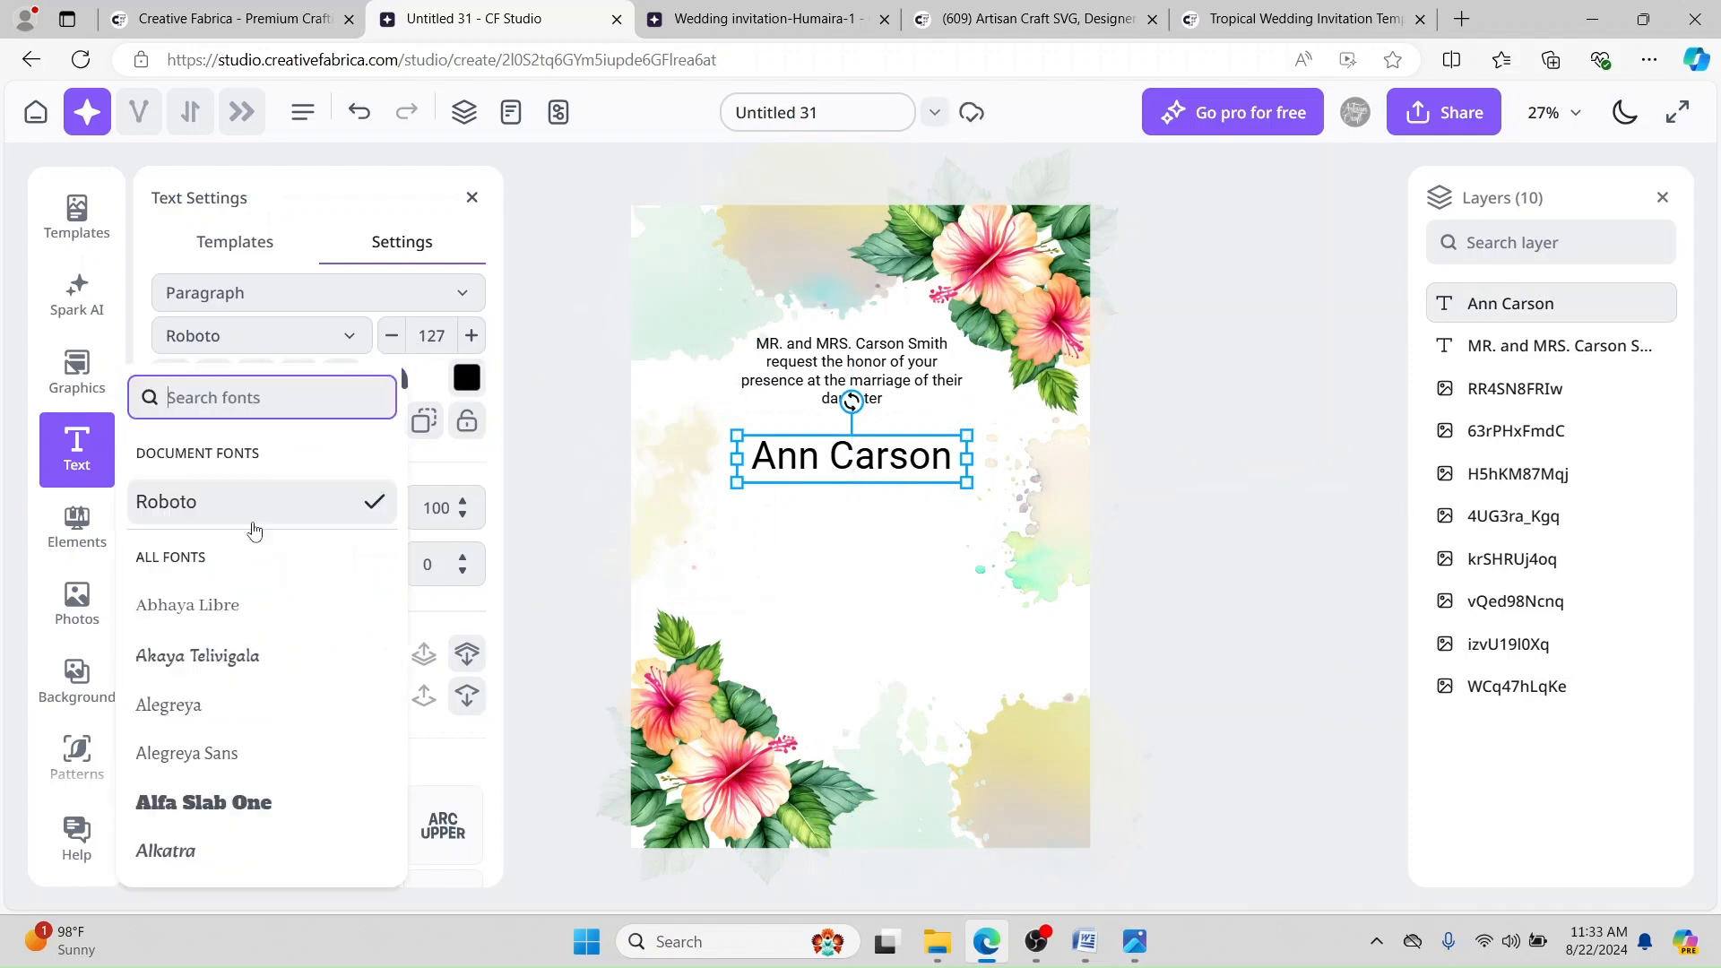
{"action": "scroll", "coordinate": [239, 673], "scroll_direction": "down", "scroll_amount": 3}
{"action": "left_click", "coordinate": [197, 583]}
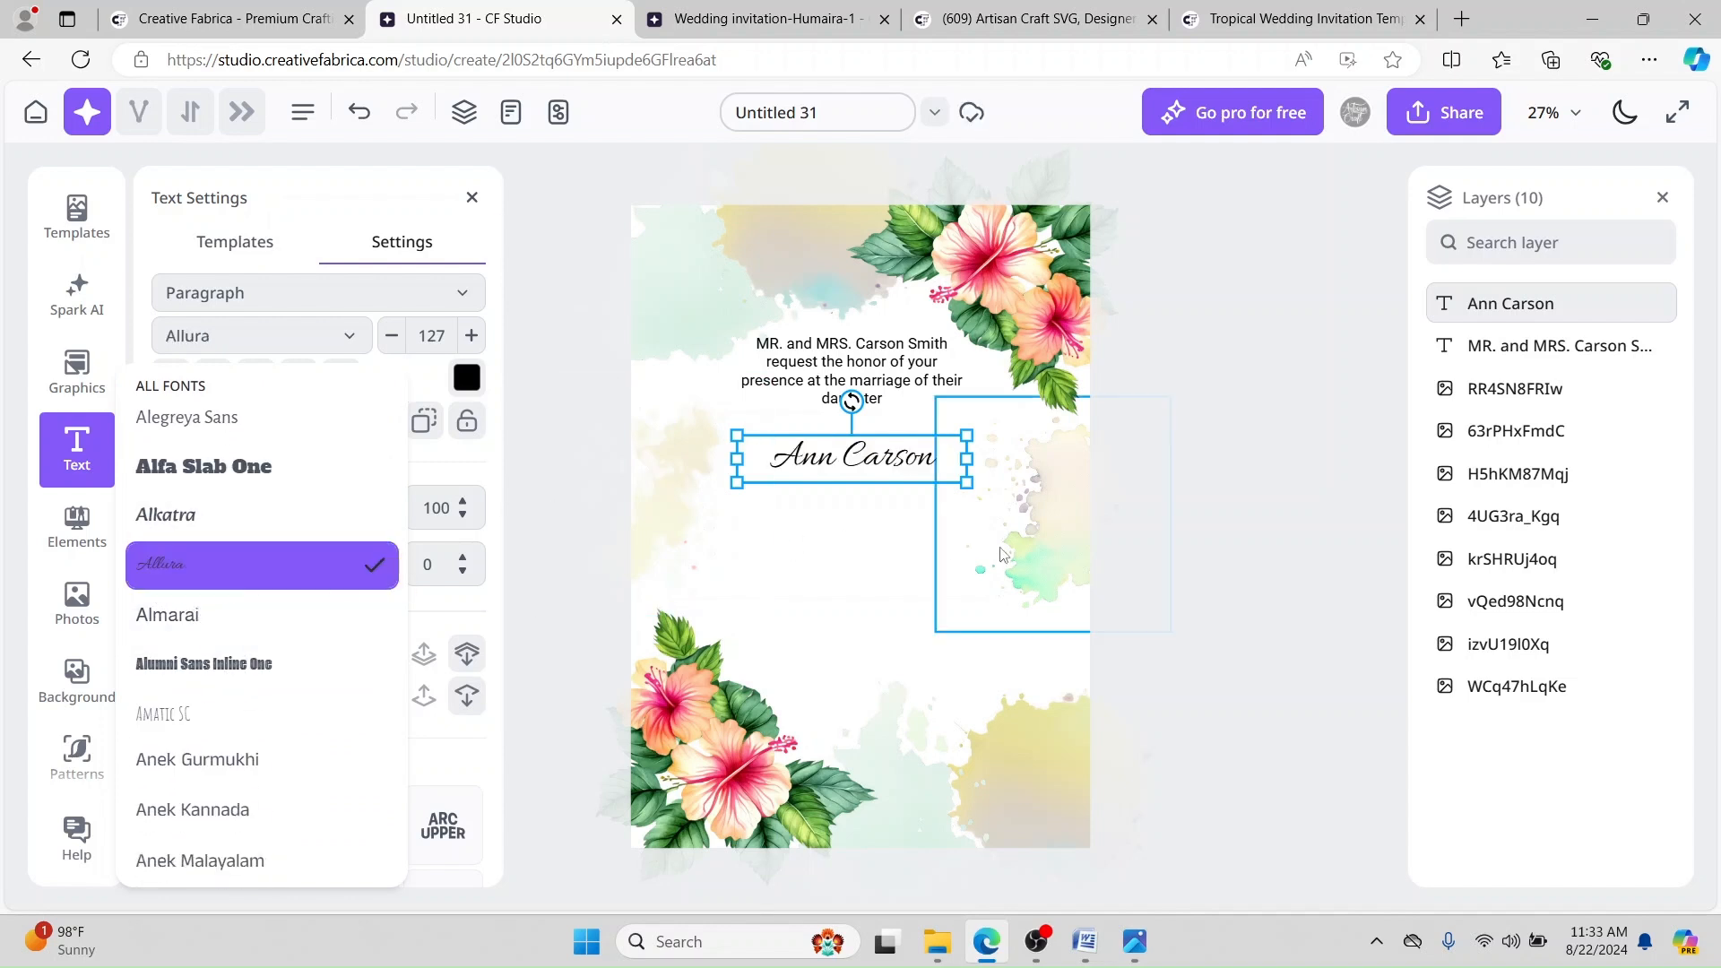
{"action": "left_click_drag", "start_coordinate": [737, 435], "coordinate": [683, 424]}
{"action": "left_click_drag", "start_coordinate": [966, 483], "coordinate": [1008, 491]}
{"action": "left_click_drag", "start_coordinate": [864, 480], "coordinate": [868, 478]}
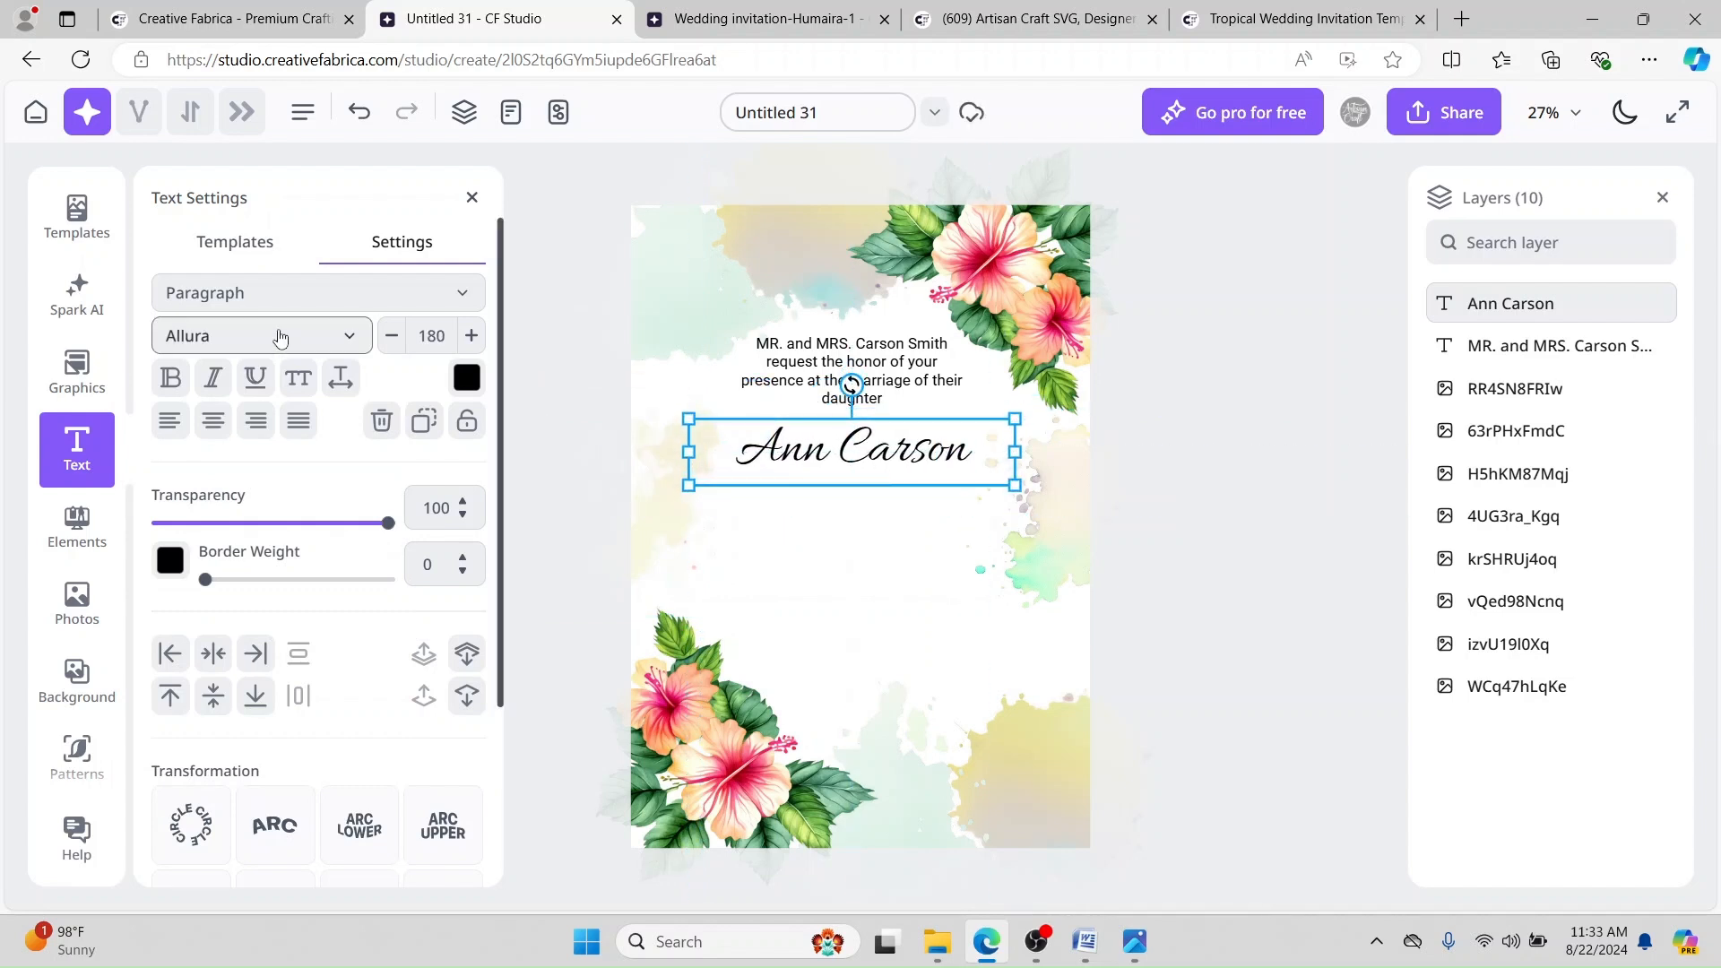
{"action": "left_click_drag", "start_coordinate": [445, 336], "coordinate": [425, 337]}
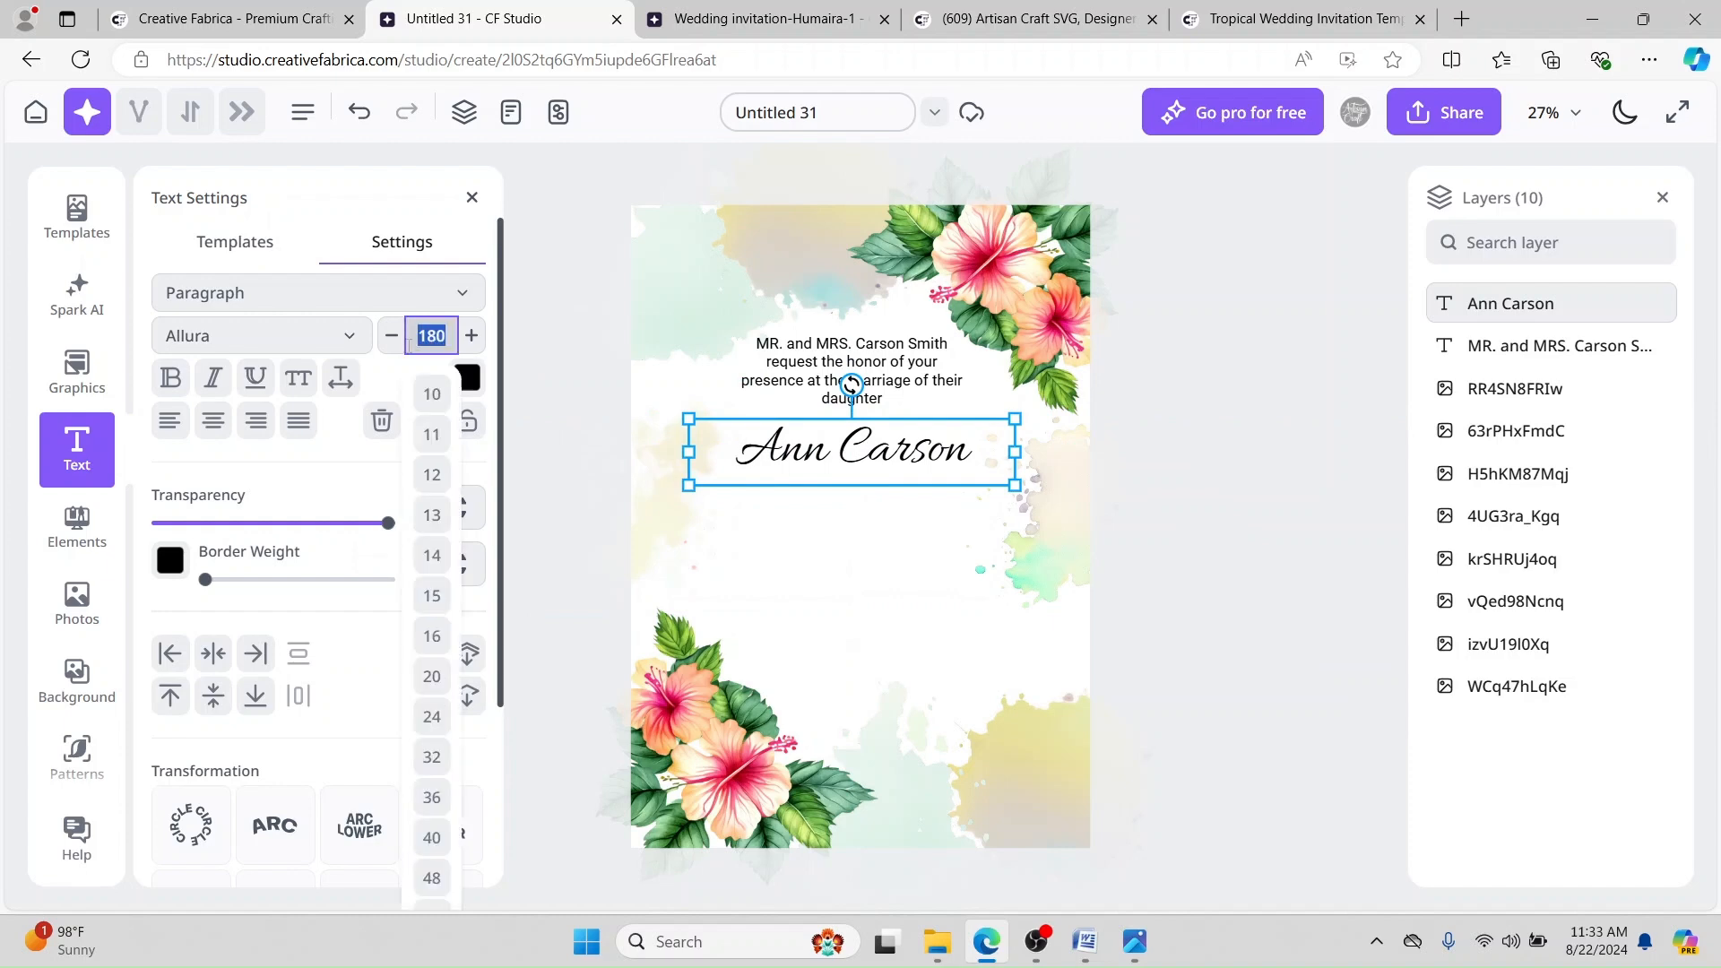
{"action": "left_click", "coordinate": [542, 307]}
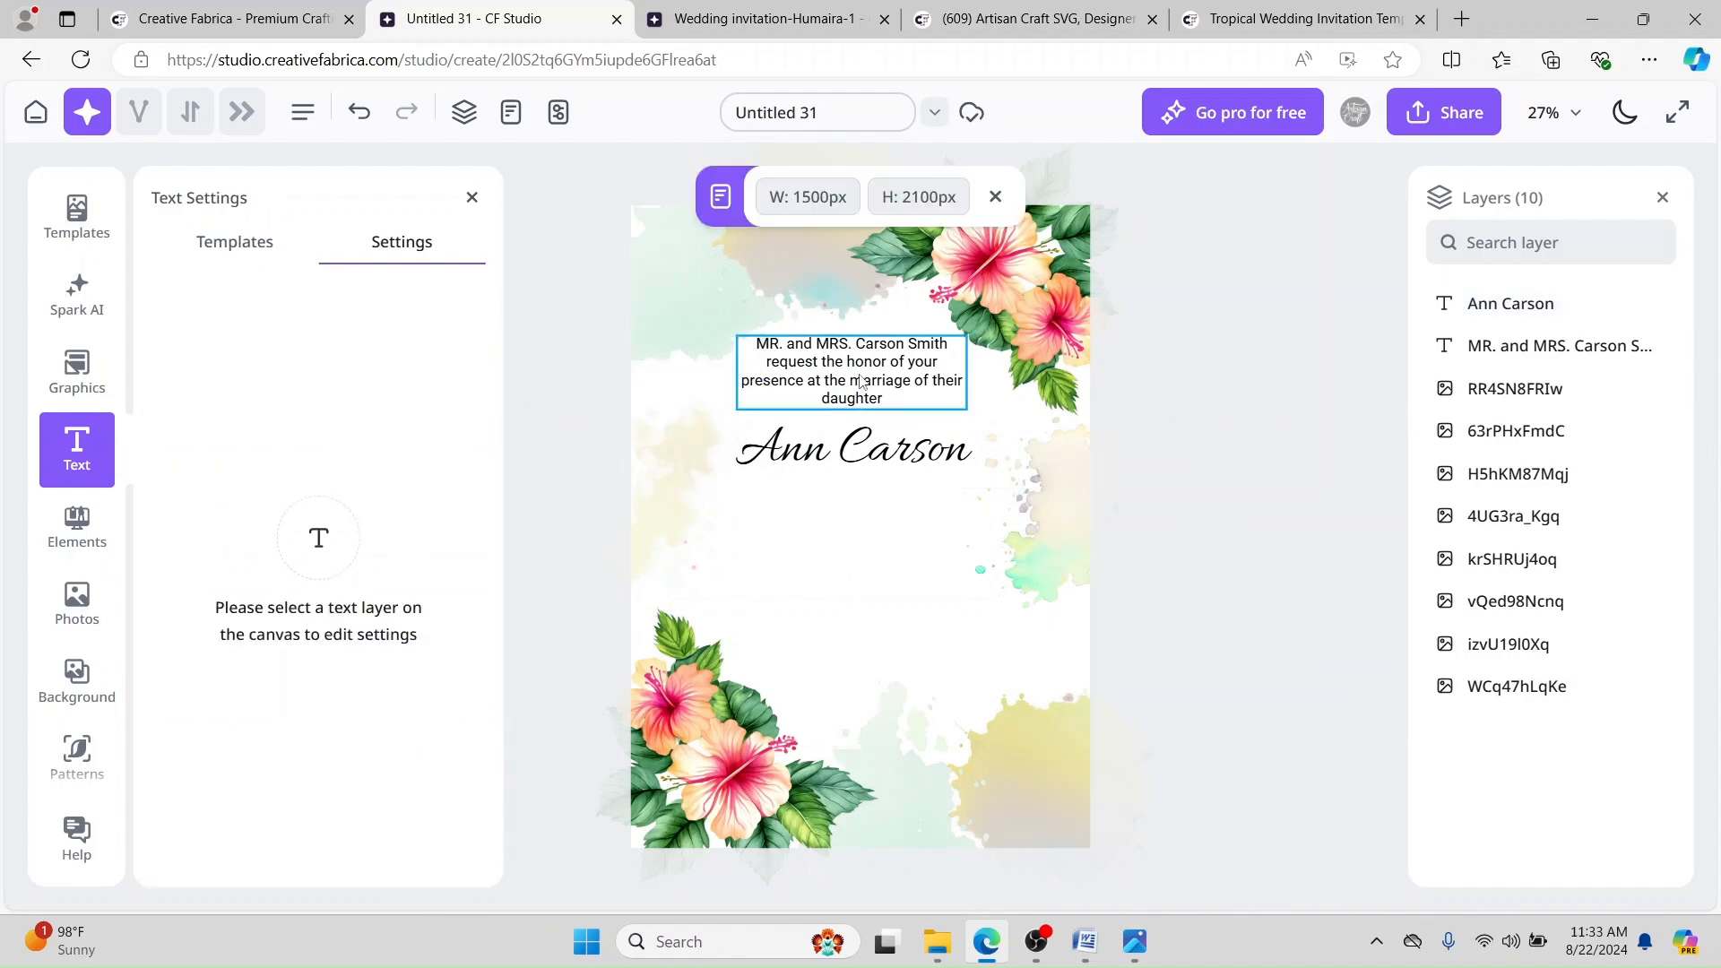
Step: Add a 'To' heading line at size 50 just below the bride's name
{"action": "left_click", "coordinate": [1085, 941]}
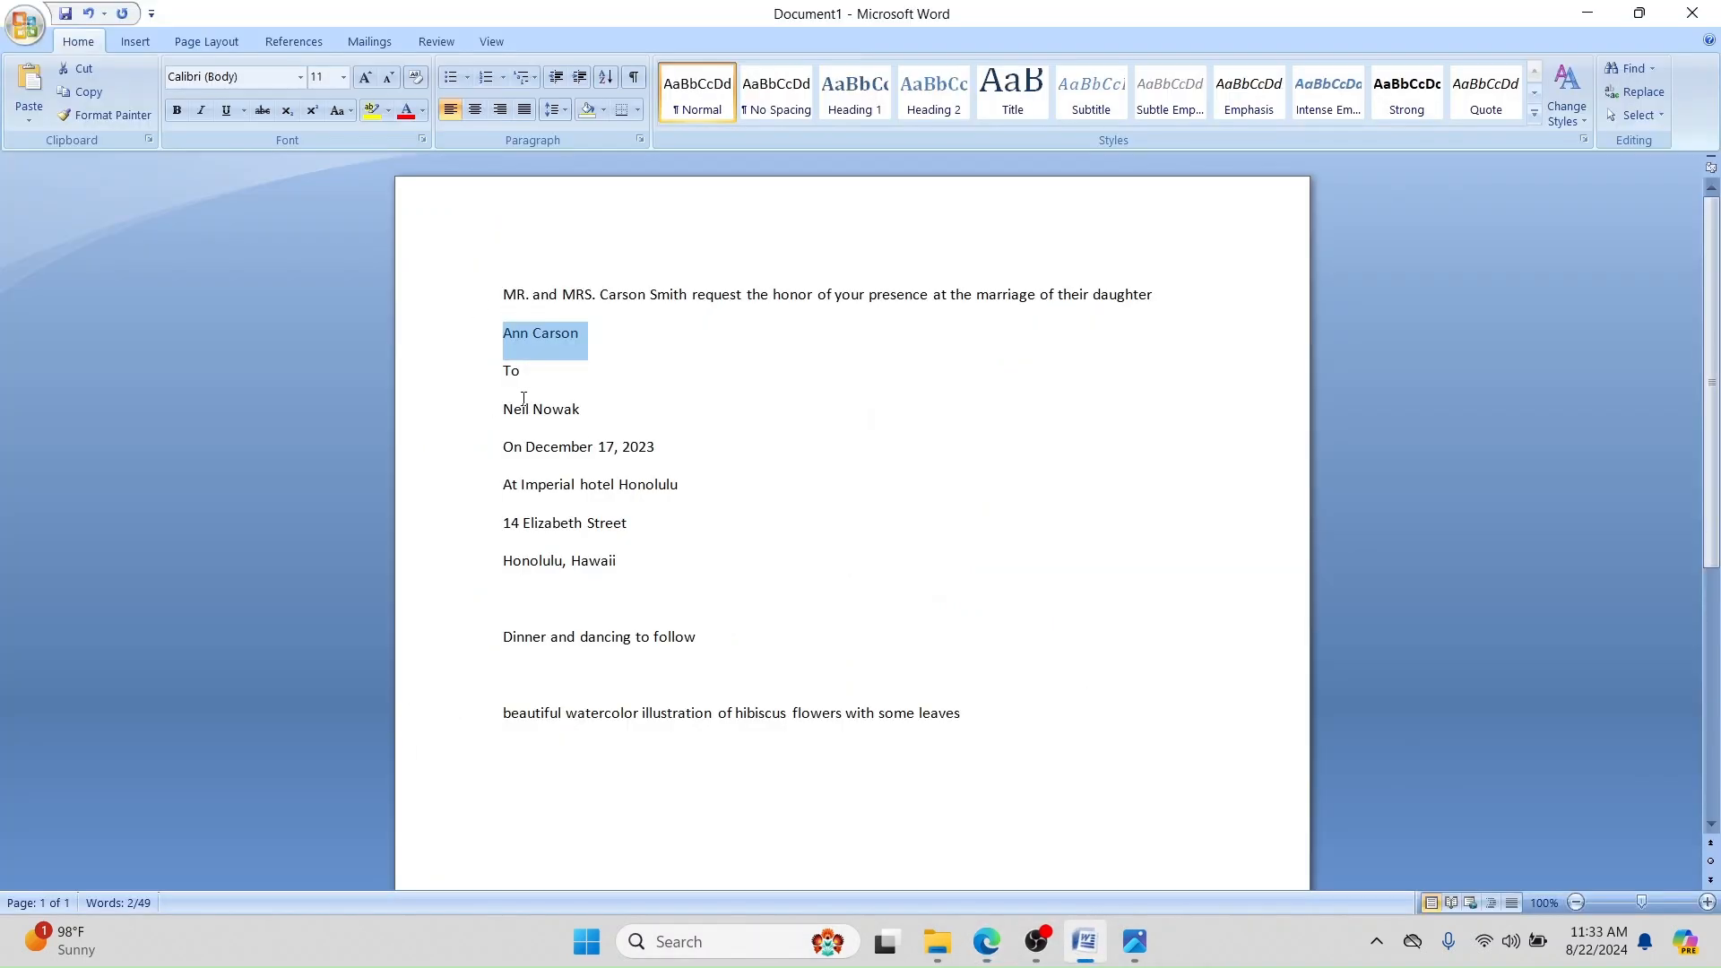
{"action": "left_click_drag", "start_coordinate": [529, 374], "coordinate": [483, 381]}
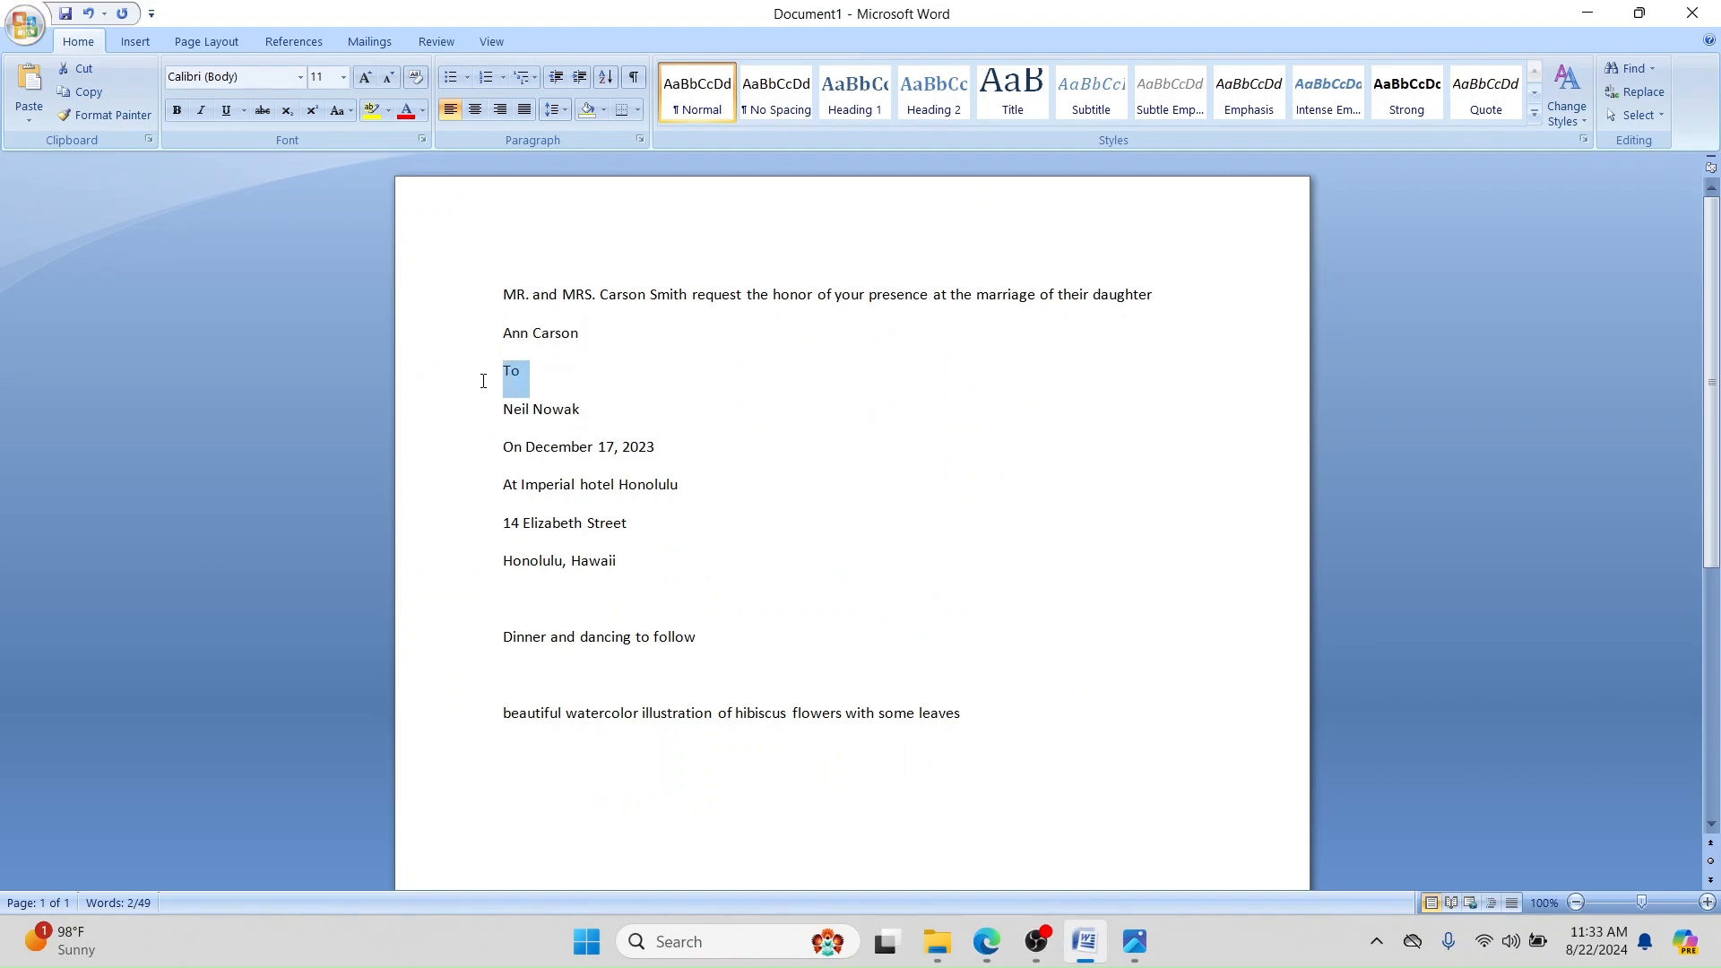
{"action": "left_click", "coordinate": [982, 947]}
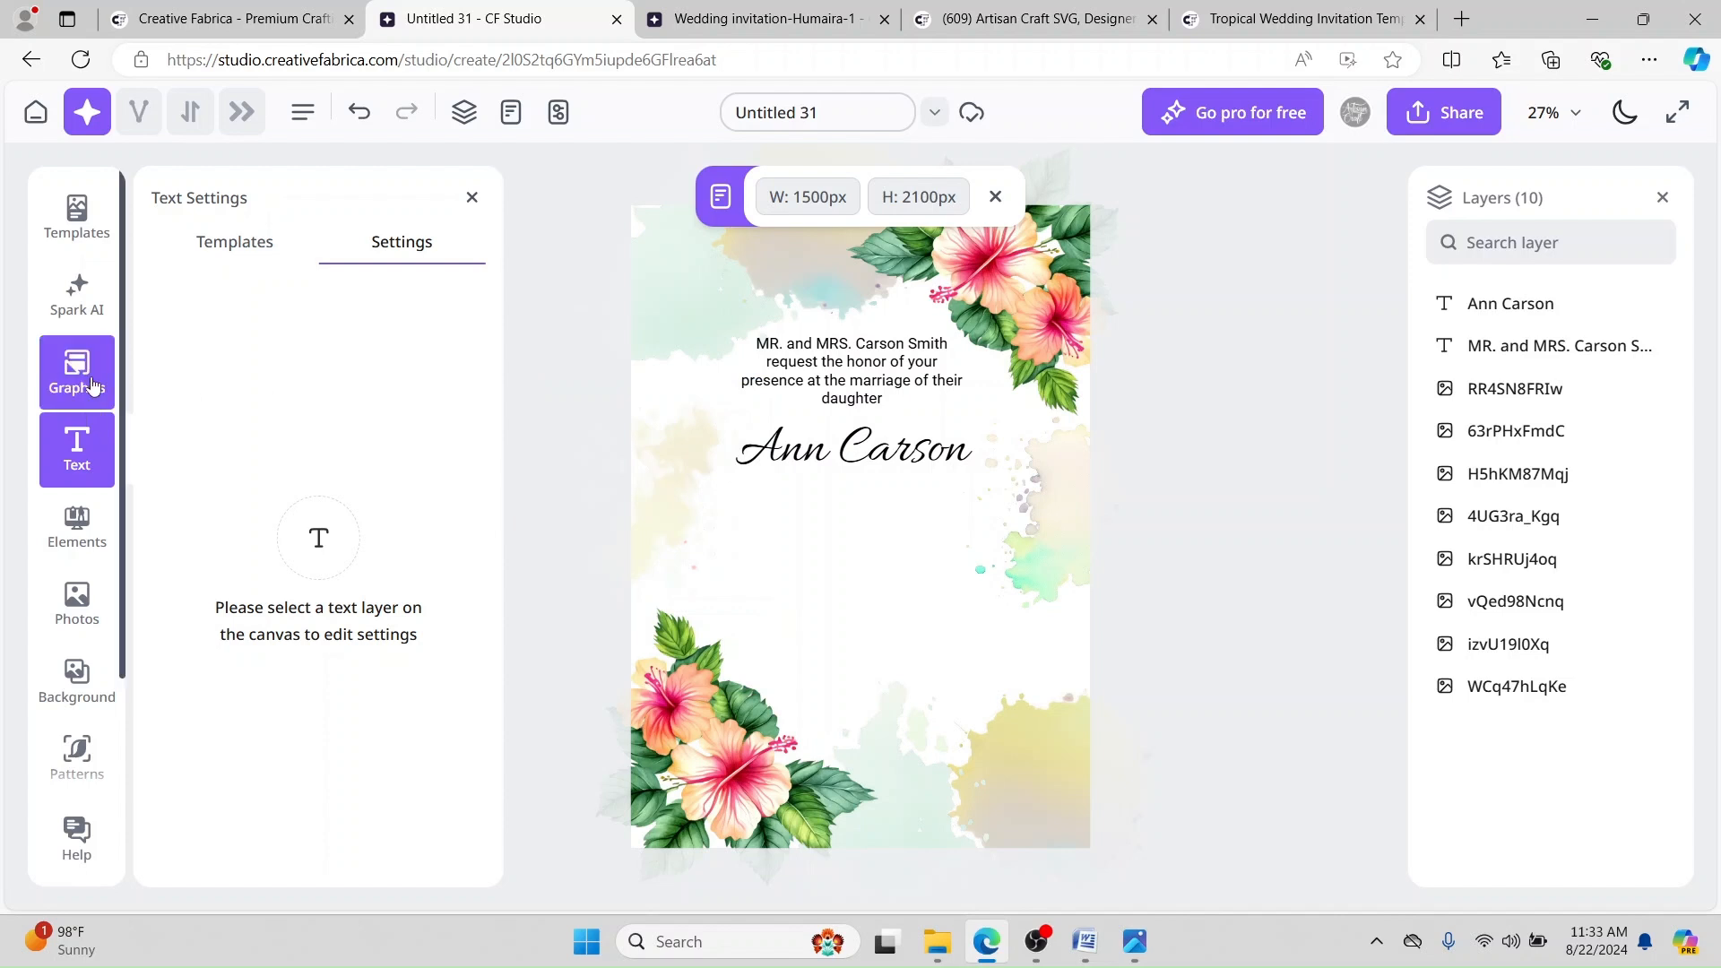
{"action": "left_click", "coordinate": [67, 457]}
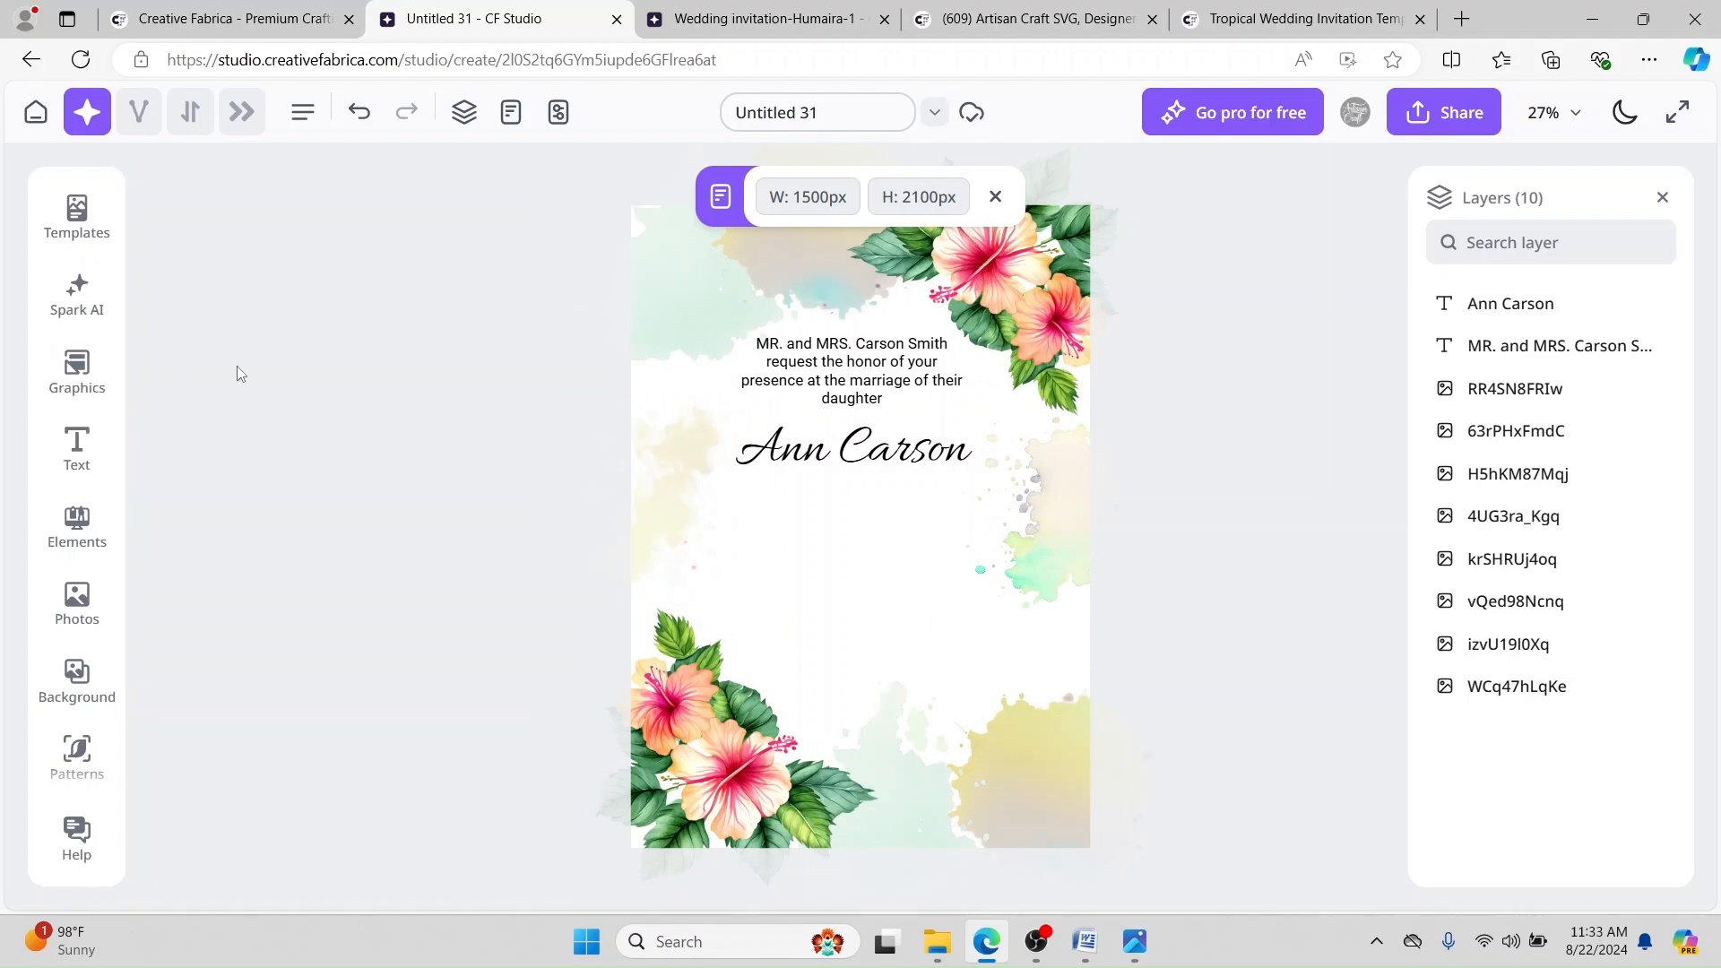
{"action": "left_click", "coordinate": [76, 459]}
{"action": "left_click", "coordinate": [247, 402]}
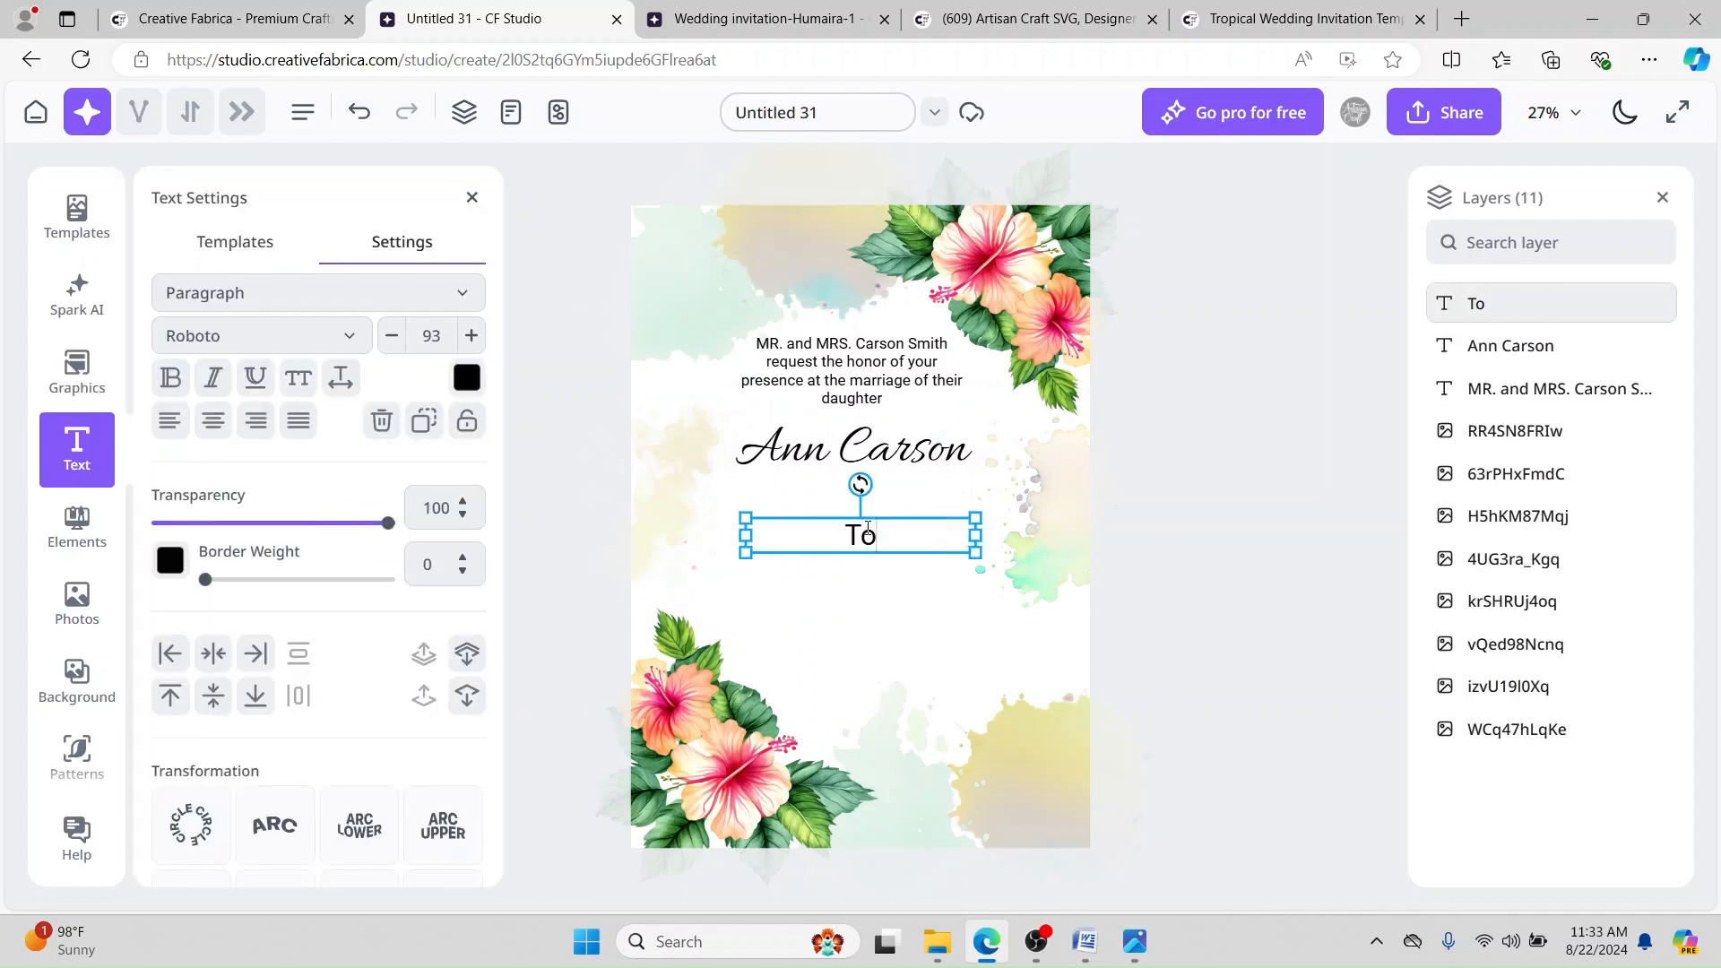
{"action": "double_click", "coordinate": [896, 536]}
{"action": "left_click", "coordinate": [432, 337]}
{"action": "type", "text": "50"}
{"action": "left_click_drag", "start_coordinate": [827, 528], "coordinate": [826, 496]}
Step: Paste the groom's name into a new heading in Allura script at size 180, centred under 'To'
{"action": "left_click", "coordinate": [814, 453]}
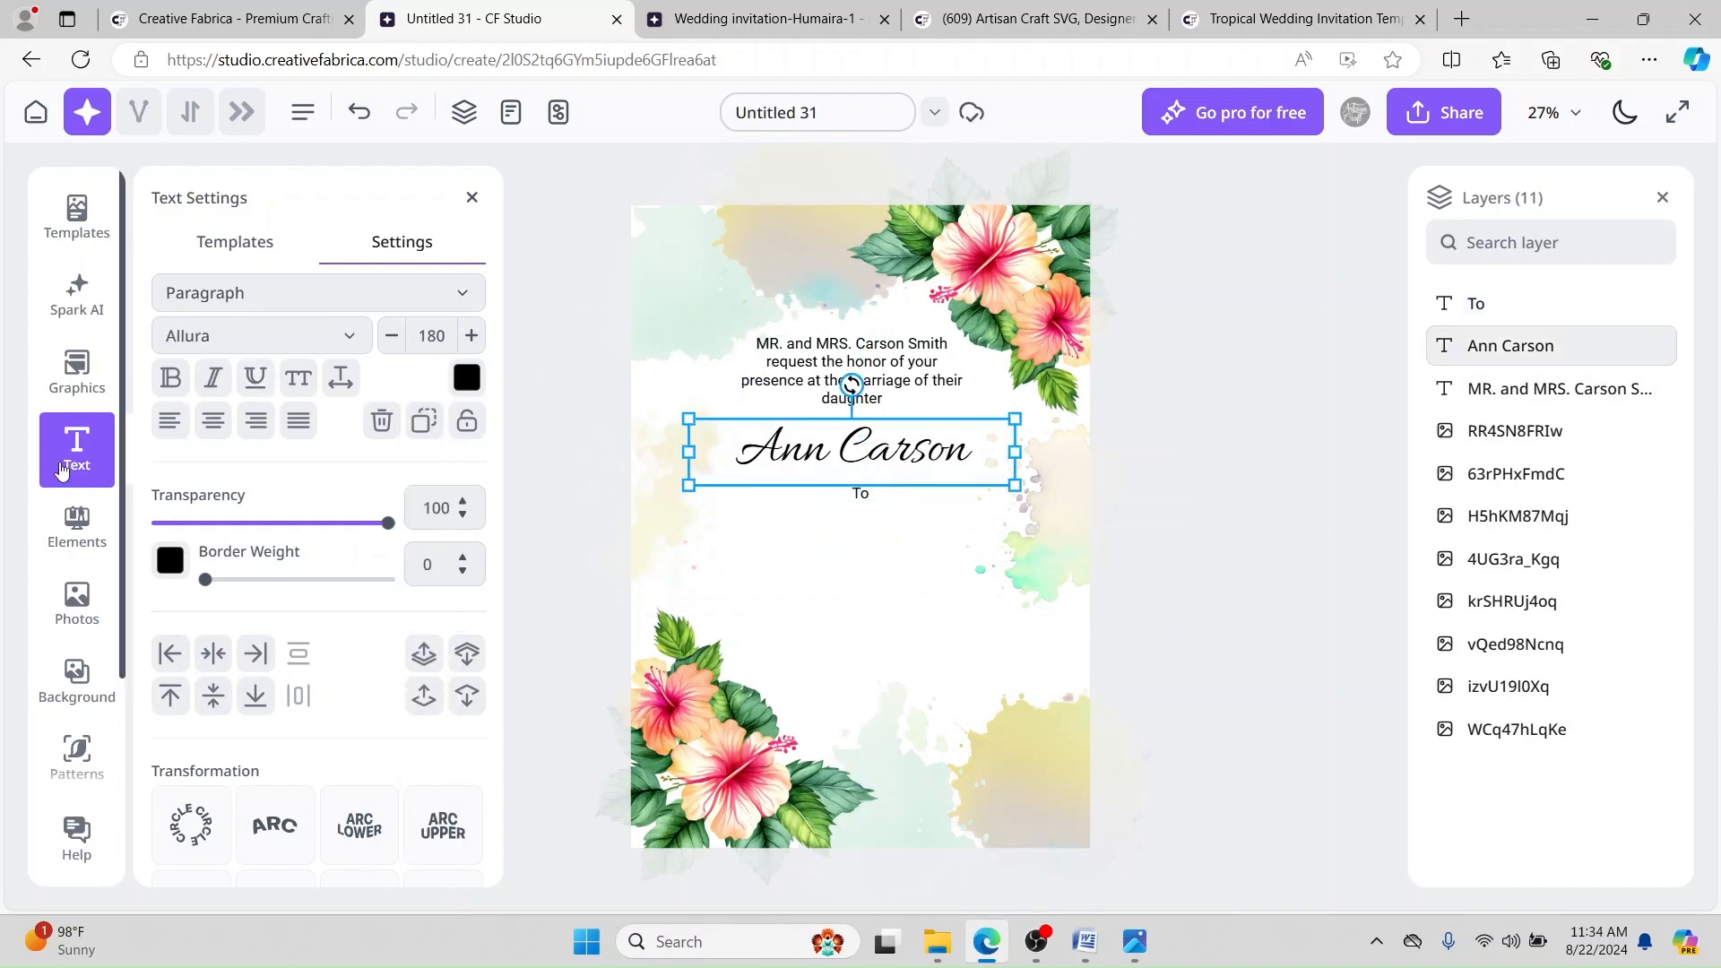
{"action": "left_click", "coordinate": [79, 450]}
{"action": "left_click", "coordinate": [78, 450]}
{"action": "left_click", "coordinate": [211, 404]}
{"action": "left_click", "coordinate": [1085, 942]}
{"action": "left_click_drag", "start_coordinate": [503, 409], "coordinate": [581, 408]}
{"action": "key", "text": "ctrl+c"}
{"action": "left_click", "coordinate": [986, 941]}
{"action": "key", "text": "ctrl+v"}
{"action": "left_click", "coordinate": [282, 334]}
{"action": "left_click", "coordinate": [206, 549]}
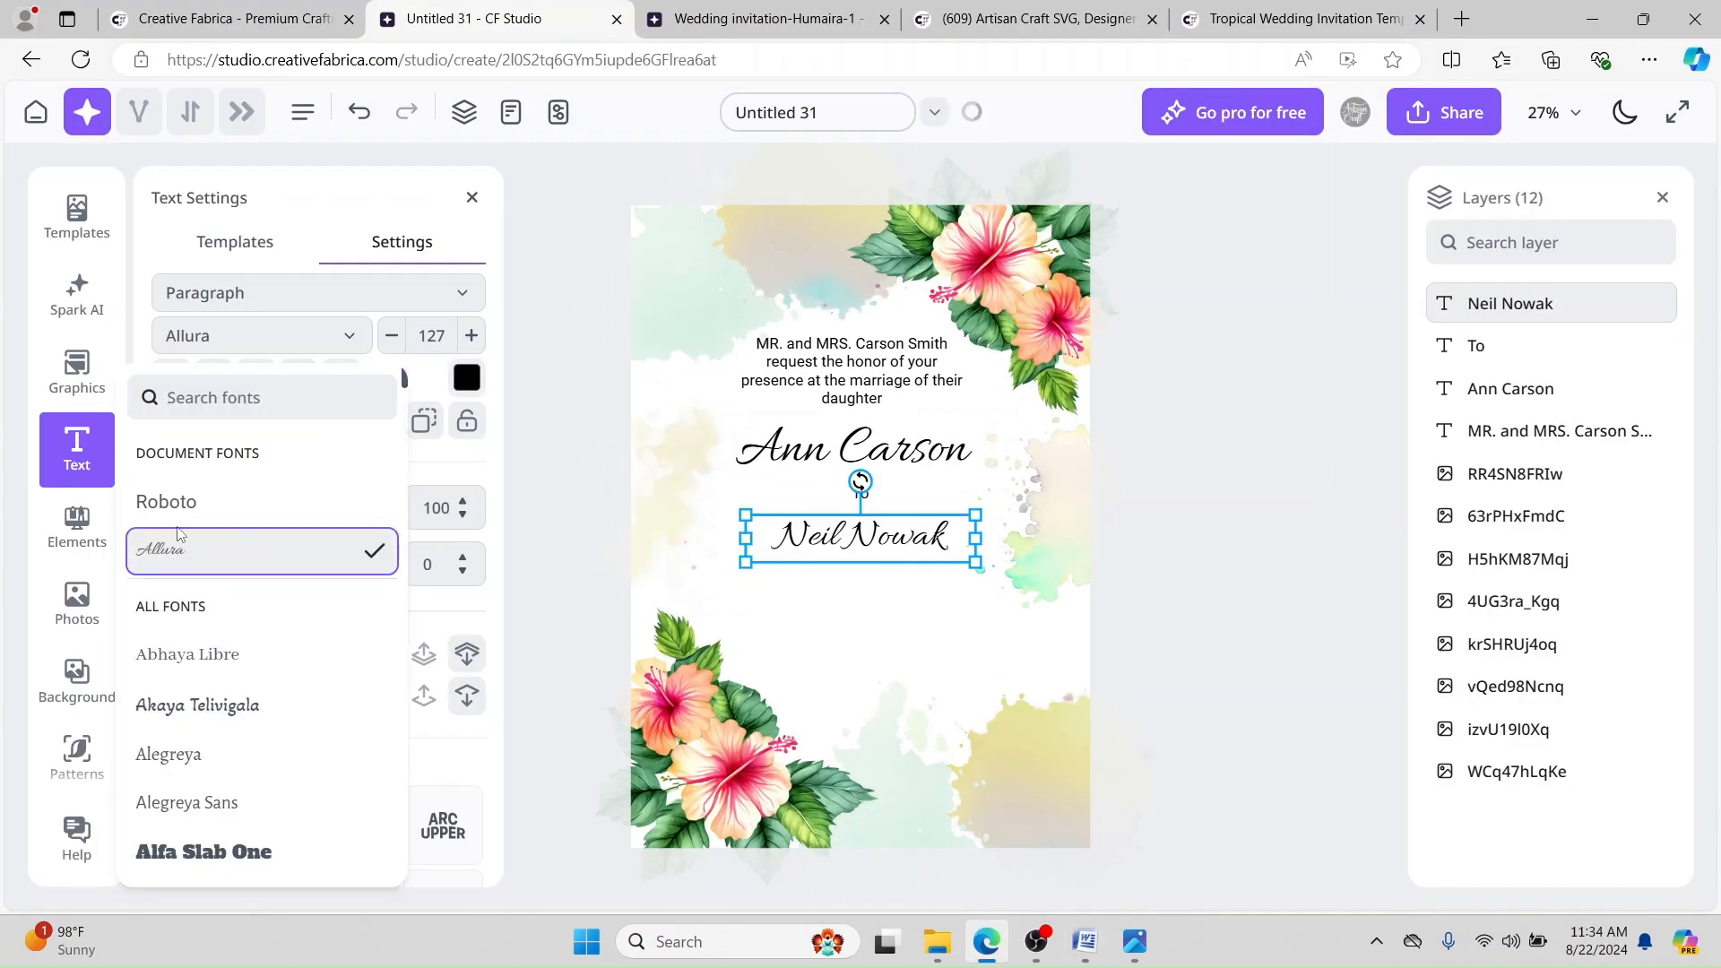
{"action": "left_click", "coordinate": [905, 453]}
{"action": "key", "text": "ctrl+c"}
{"action": "left_click_drag", "start_coordinate": [448, 336], "coordinate": [391, 336]}
{"action": "left_click", "coordinate": [933, 541]}
{"action": "key", "text": "ctrl+v"}
{"action": "left_click_drag", "start_coordinate": [976, 583], "coordinate": [1031, 583]}
{"action": "left_click_drag", "start_coordinate": [958, 559], "coordinate": [921, 550]}
{"action": "left_click", "coordinate": [896, 632]}
Step: Paste the date, venue and dinner details below the groom's name and set them to size 50
{"action": "left_click", "coordinate": [1084, 942]}
{"action": "left_click_drag", "start_coordinate": [706, 639], "coordinate": [476, 453]}
{"action": "key", "text": "ctrl+c"}
{"action": "left_click", "coordinate": [986, 941]}
{"action": "left_click", "coordinate": [885, 408]}
{"action": "key", "text": "ctrl+v"}
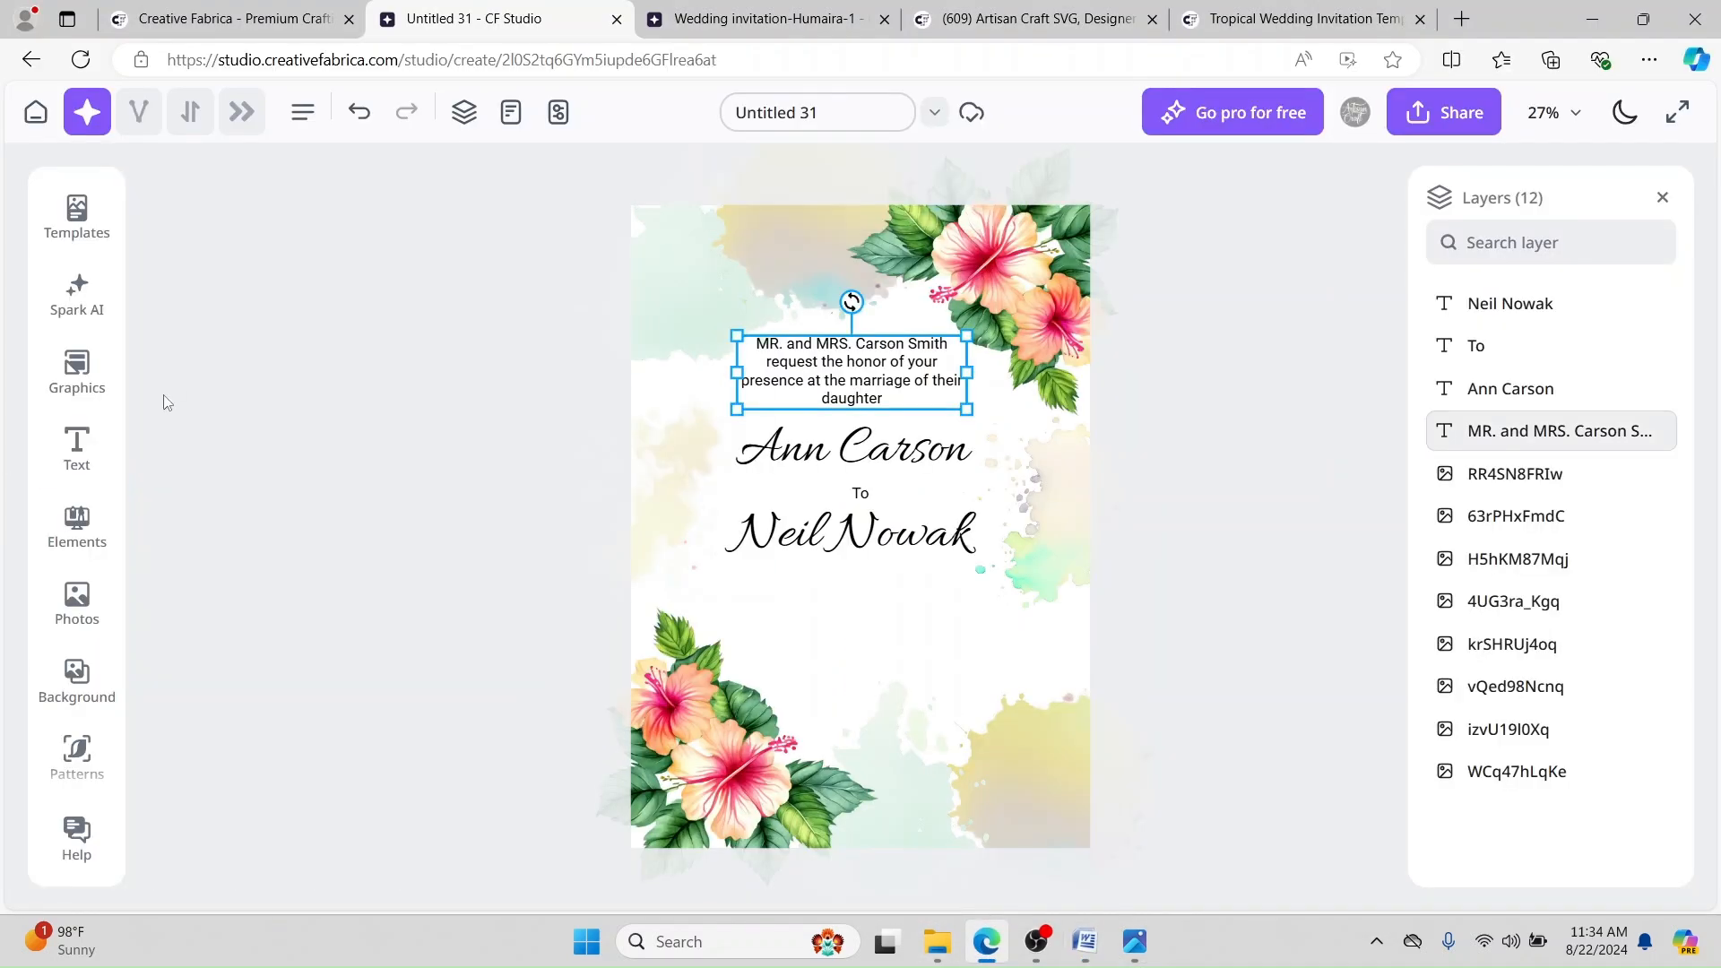
{"action": "left_click_drag", "start_coordinate": [862, 628], "coordinate": [863, 695]}
{"action": "left_click", "coordinate": [688, 358]}
{"action": "left_click", "coordinate": [587, 341]}
{"action": "left_click", "coordinate": [851, 372]}
{"action": "left_click", "coordinate": [861, 704]}
{"action": "left_click_drag", "start_coordinate": [445, 336], "coordinate": [436, 337]}
{"action": "type", "text": "50"}
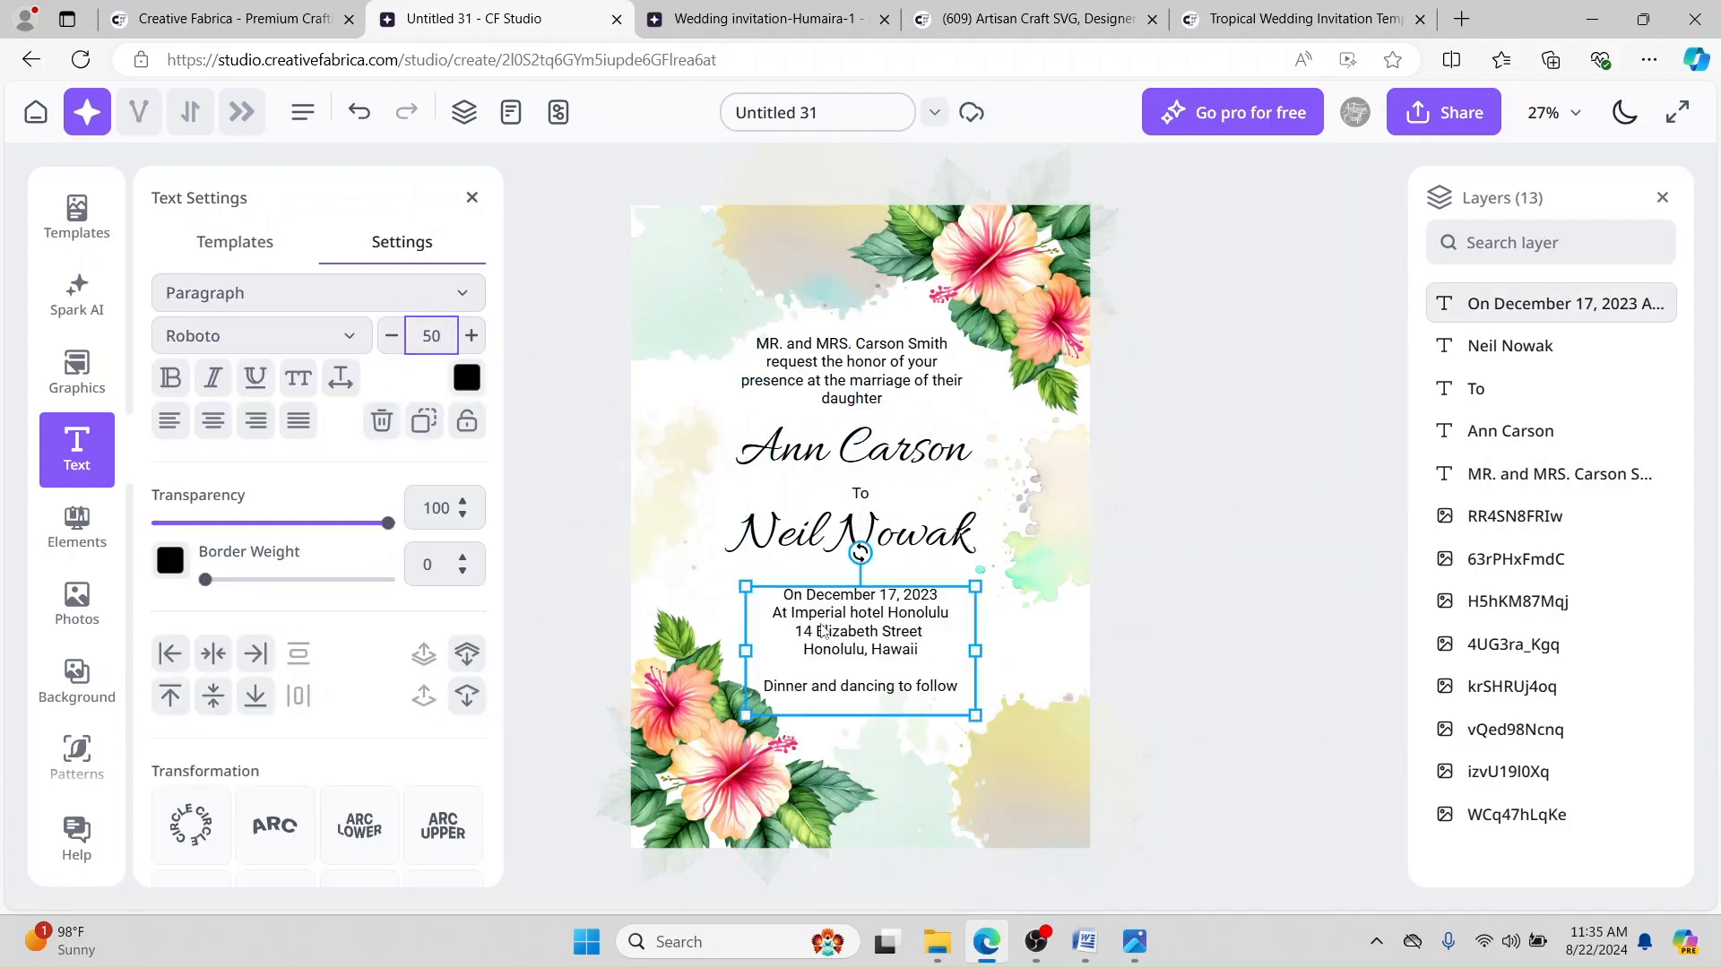
Step: Align the parents' text, both names, 'To' line and details centred, then shift the stack up-left
{"action": "left_click", "coordinate": [1320, 384]}
{"action": "left_click", "coordinate": [864, 368]}
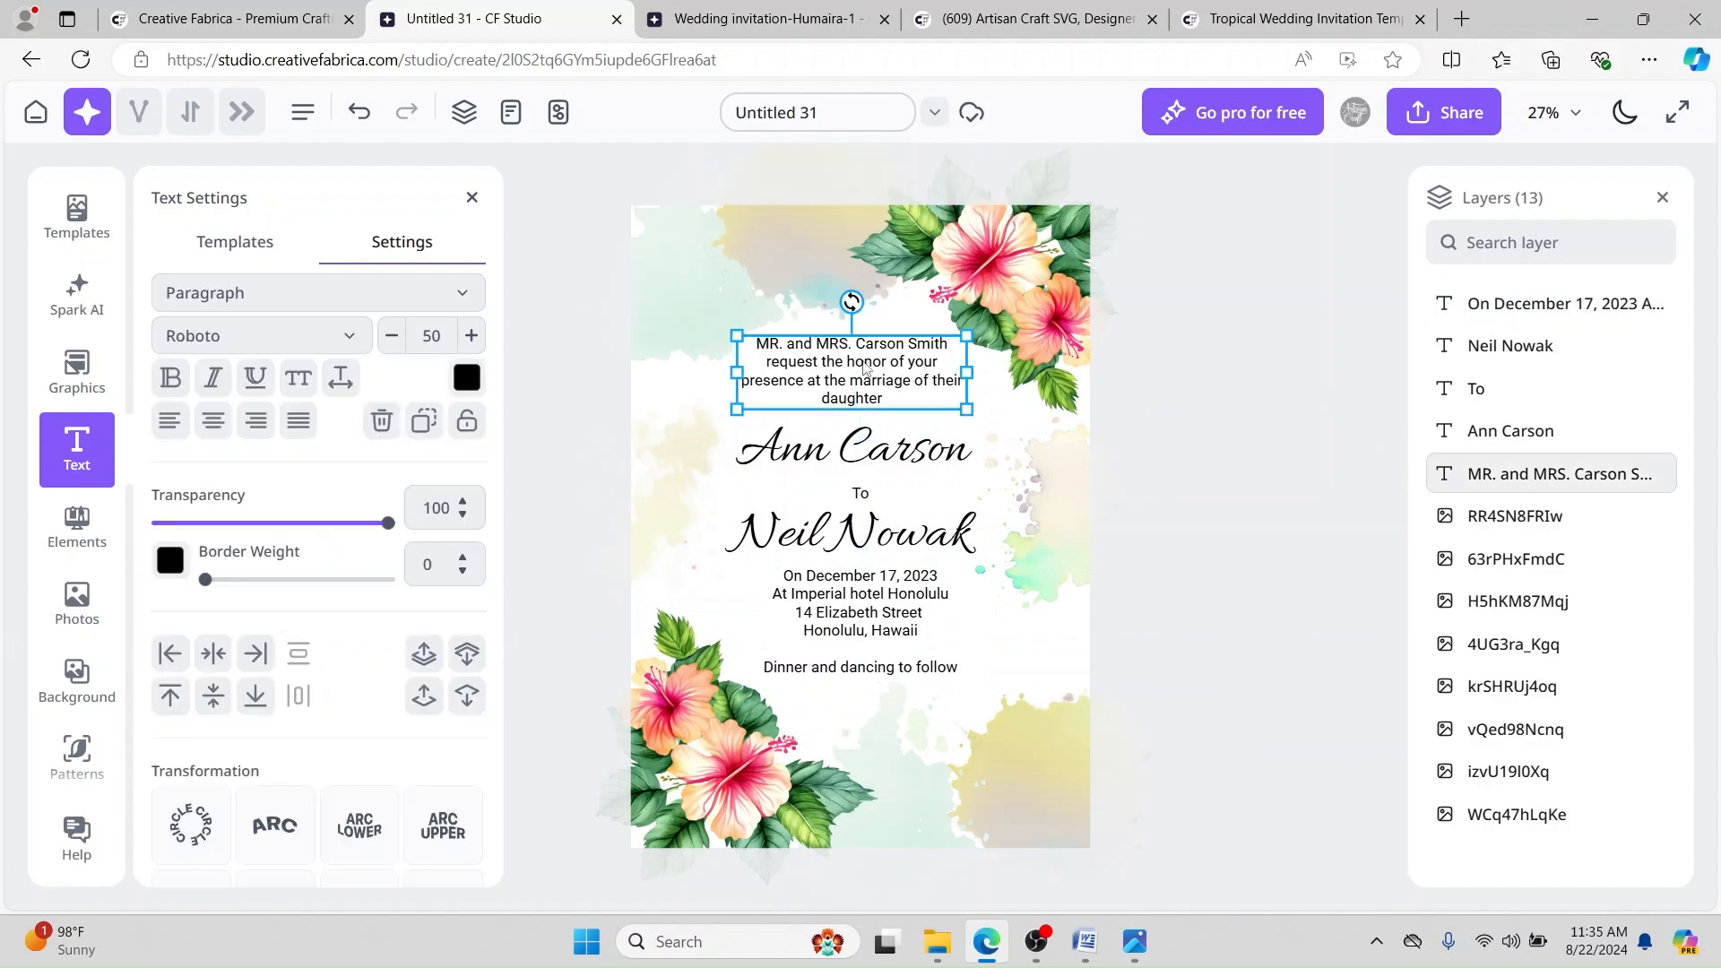
{"action": "left_click", "coordinate": [861, 441], "text": "shift"}
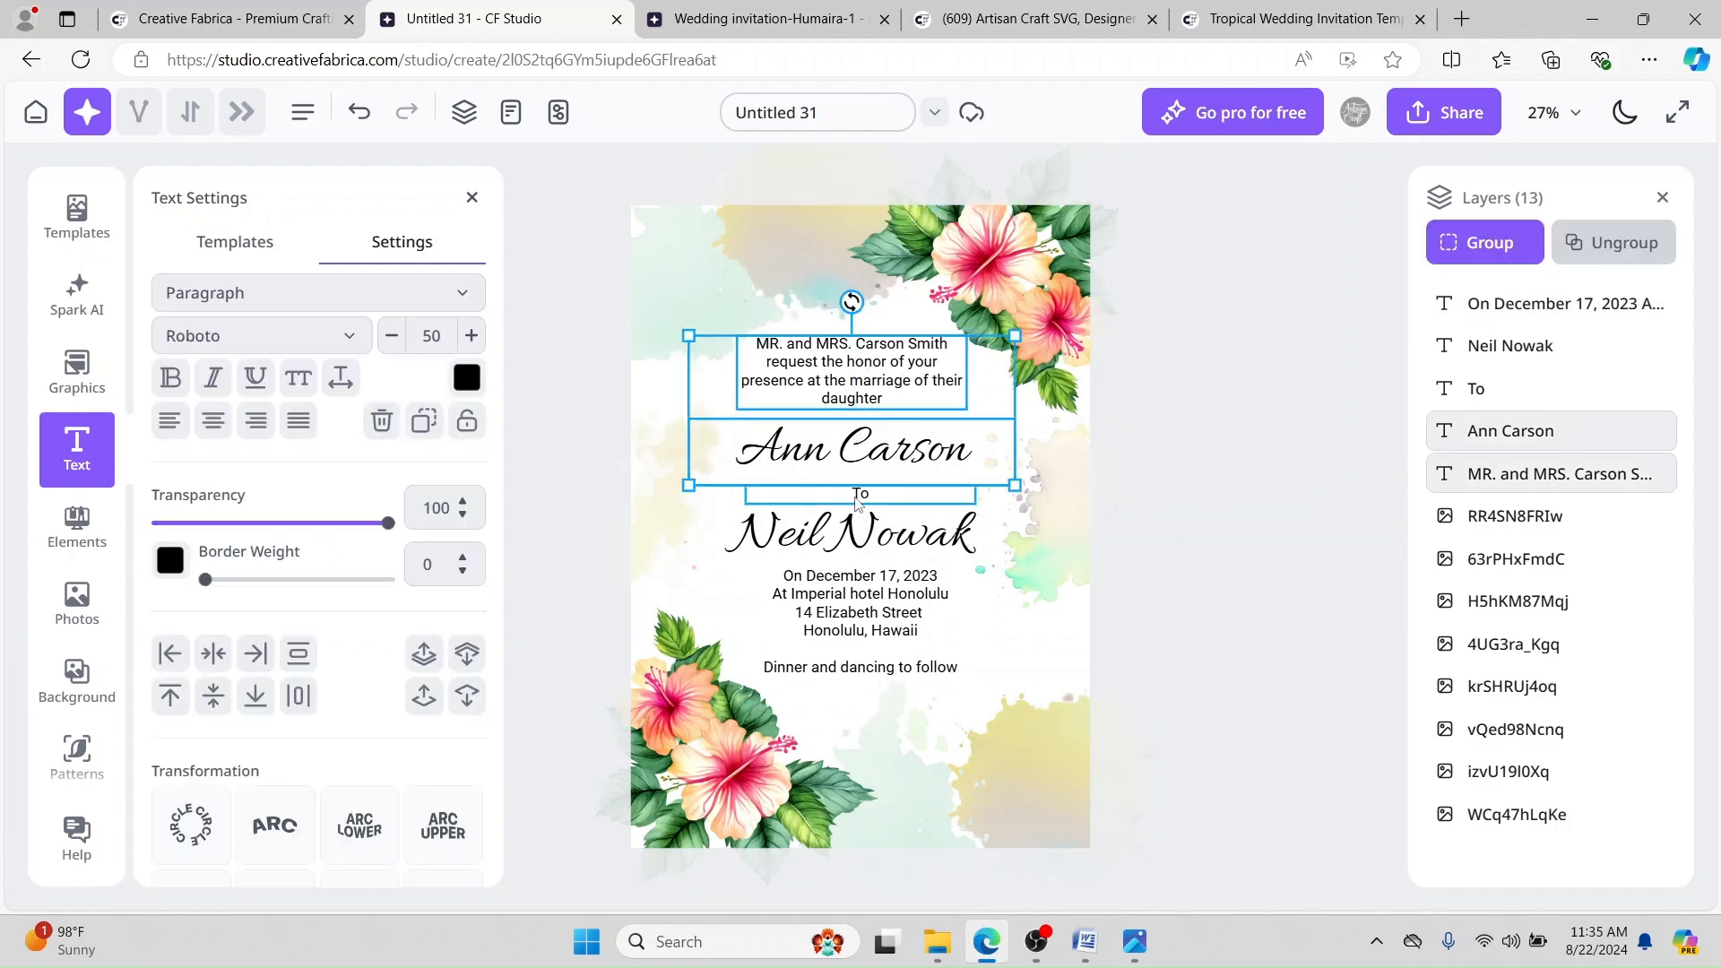
{"action": "left_click", "coordinate": [859, 496], "text": "shift"}
{"action": "left_click", "coordinate": [837, 556], "text": "shift"}
{"action": "left_click", "coordinate": [852, 619], "text": "shift"}
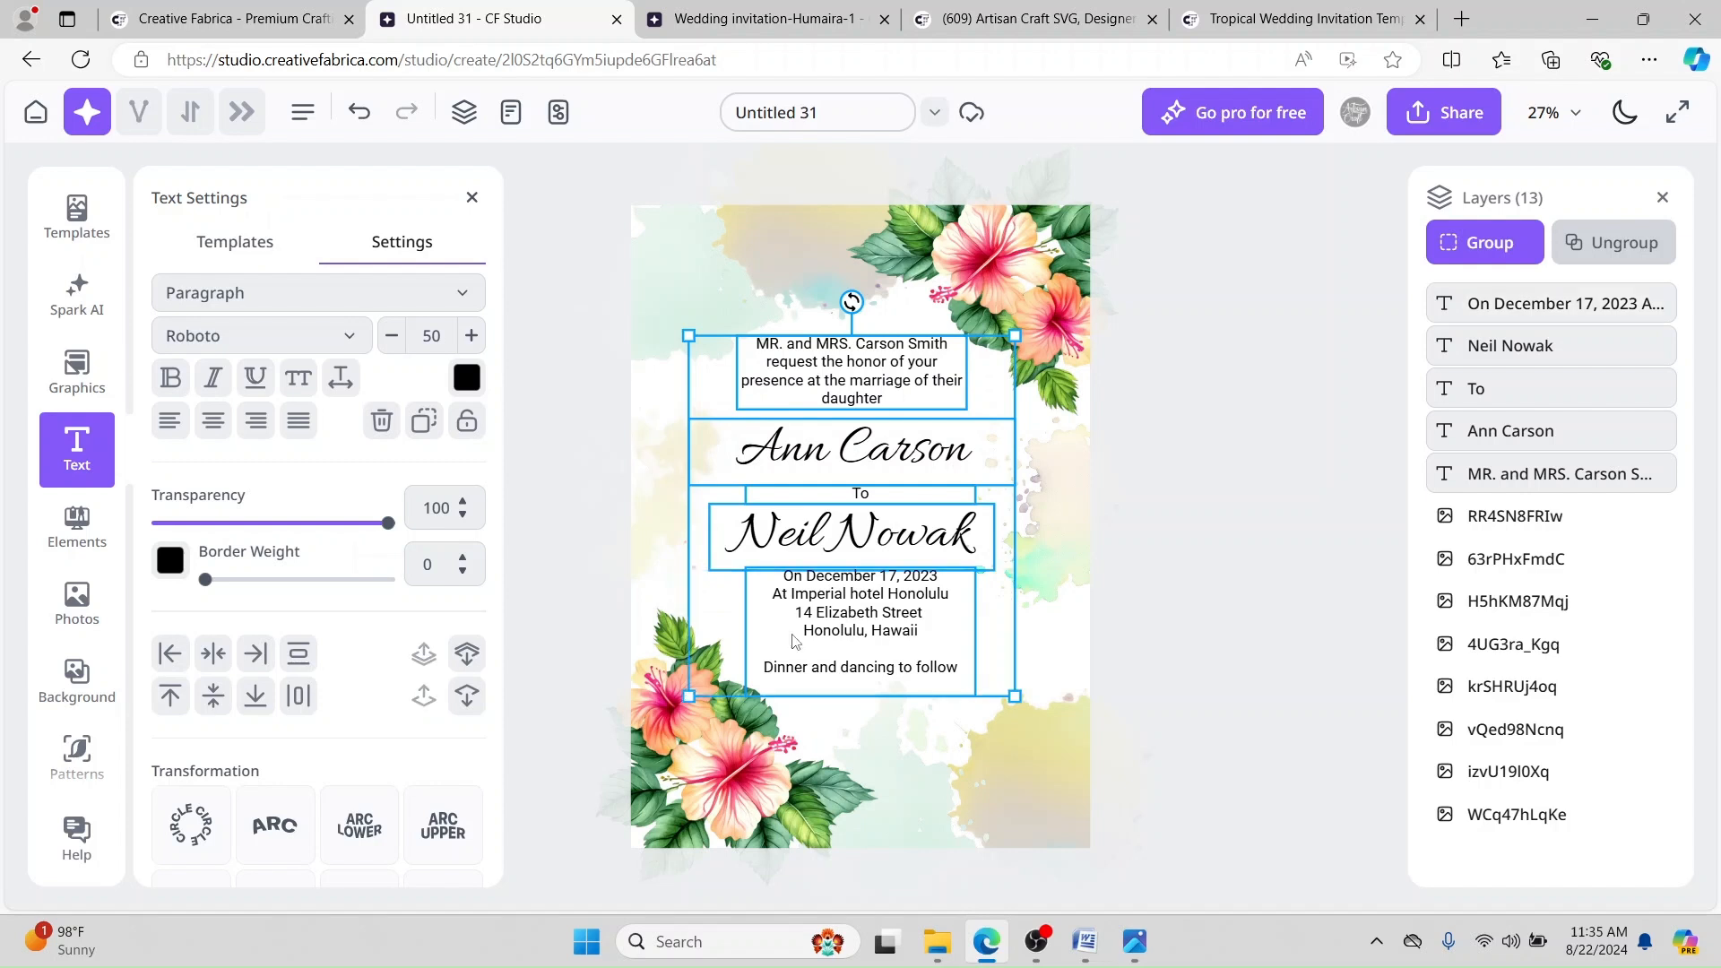
{"action": "left_click", "coordinate": [213, 654]}
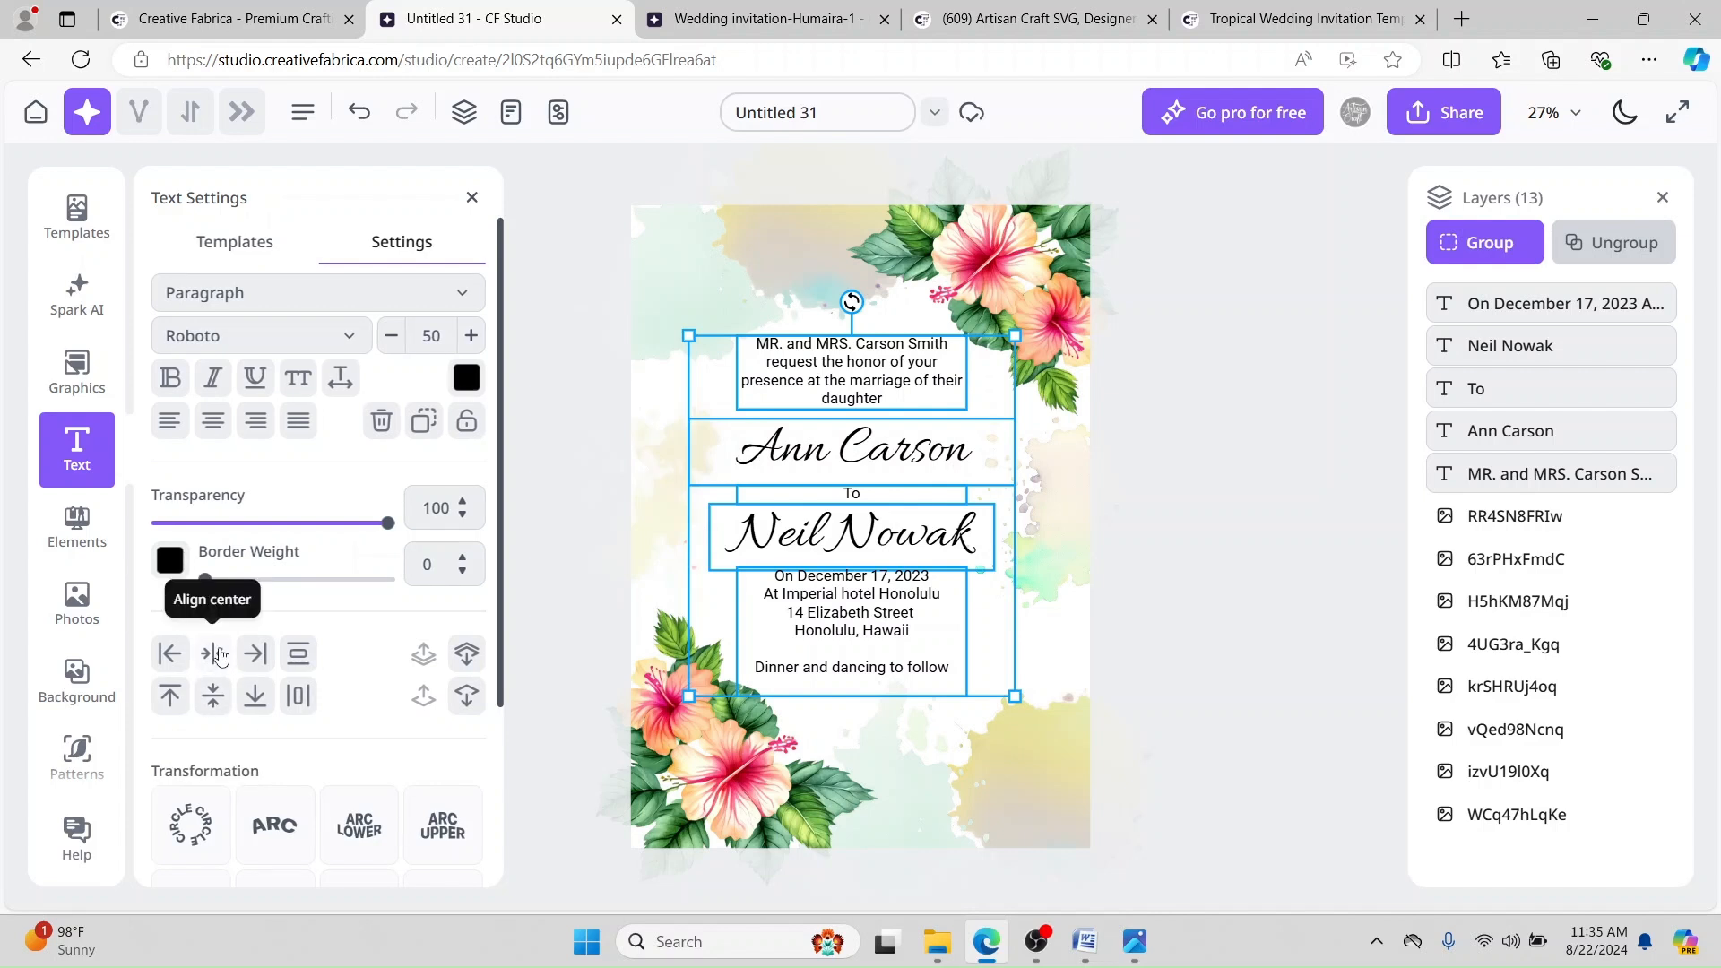
{"action": "mouse_move", "coordinate": [877, 397]}
{"action": "left_mouse_down"}
{"action": "mouse_move", "coordinate": [849, 381]}
{"action": "mouse_move", "coordinate": [886, 382]}
{"action": "mouse_move", "coordinate": [886, 398]}
{"action": "left_mouse_up"}
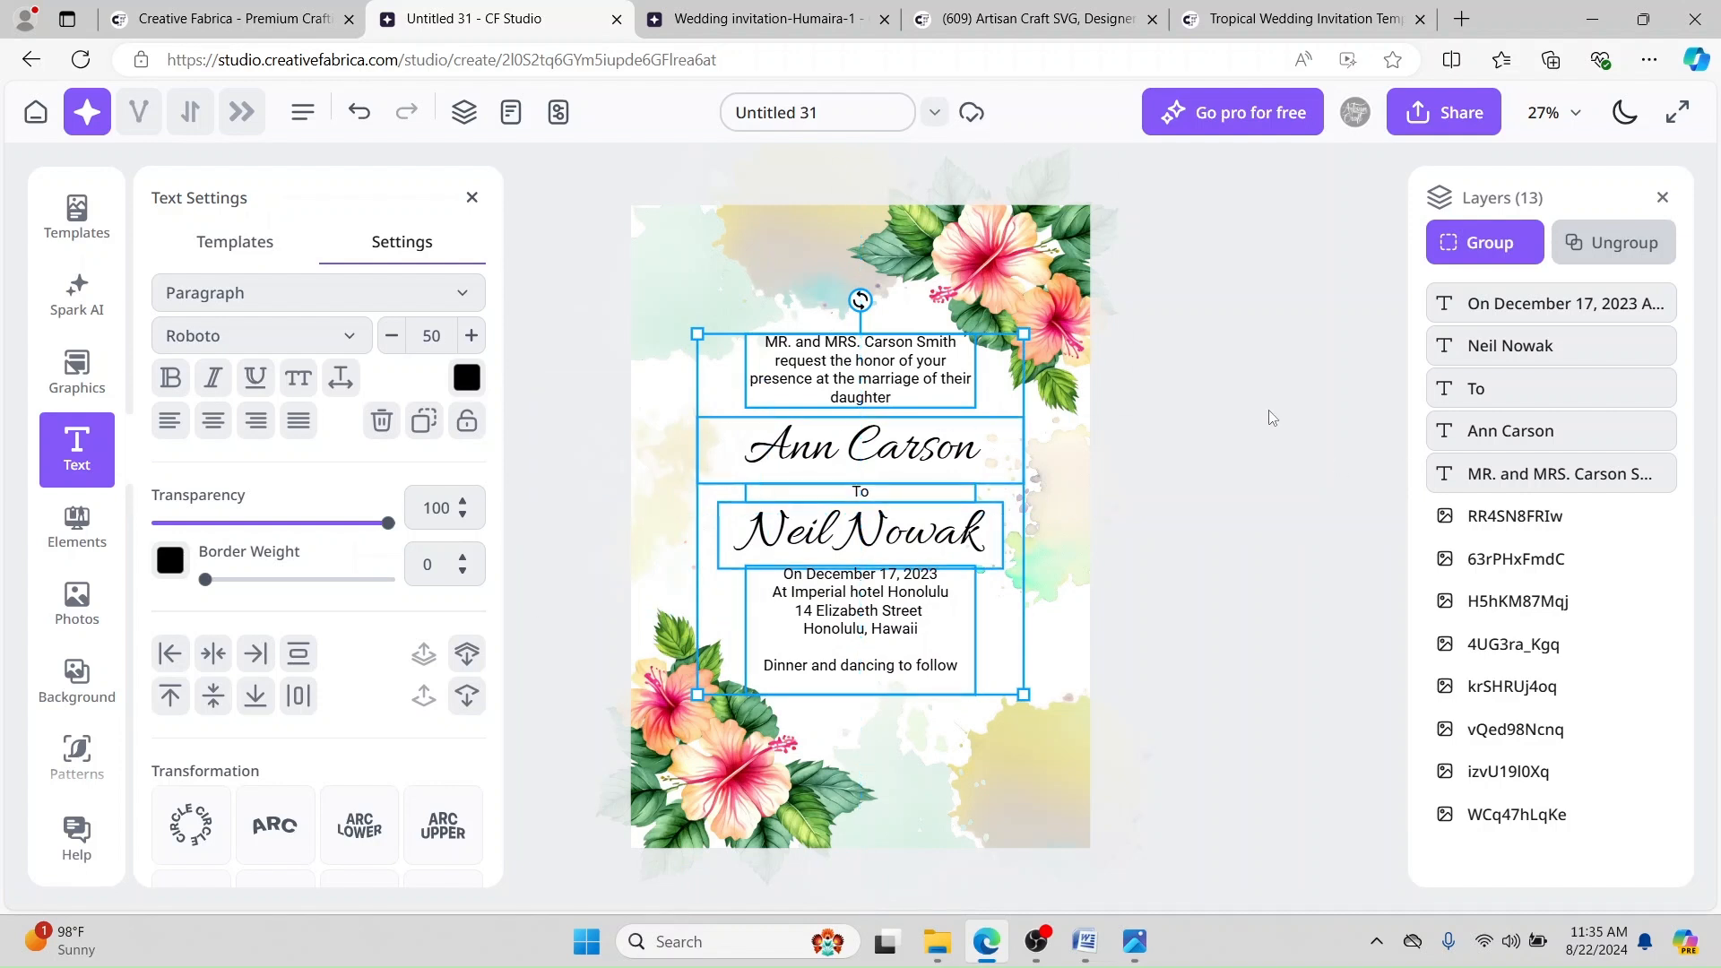
{"action": "left_click", "coordinate": [1253, 374]}
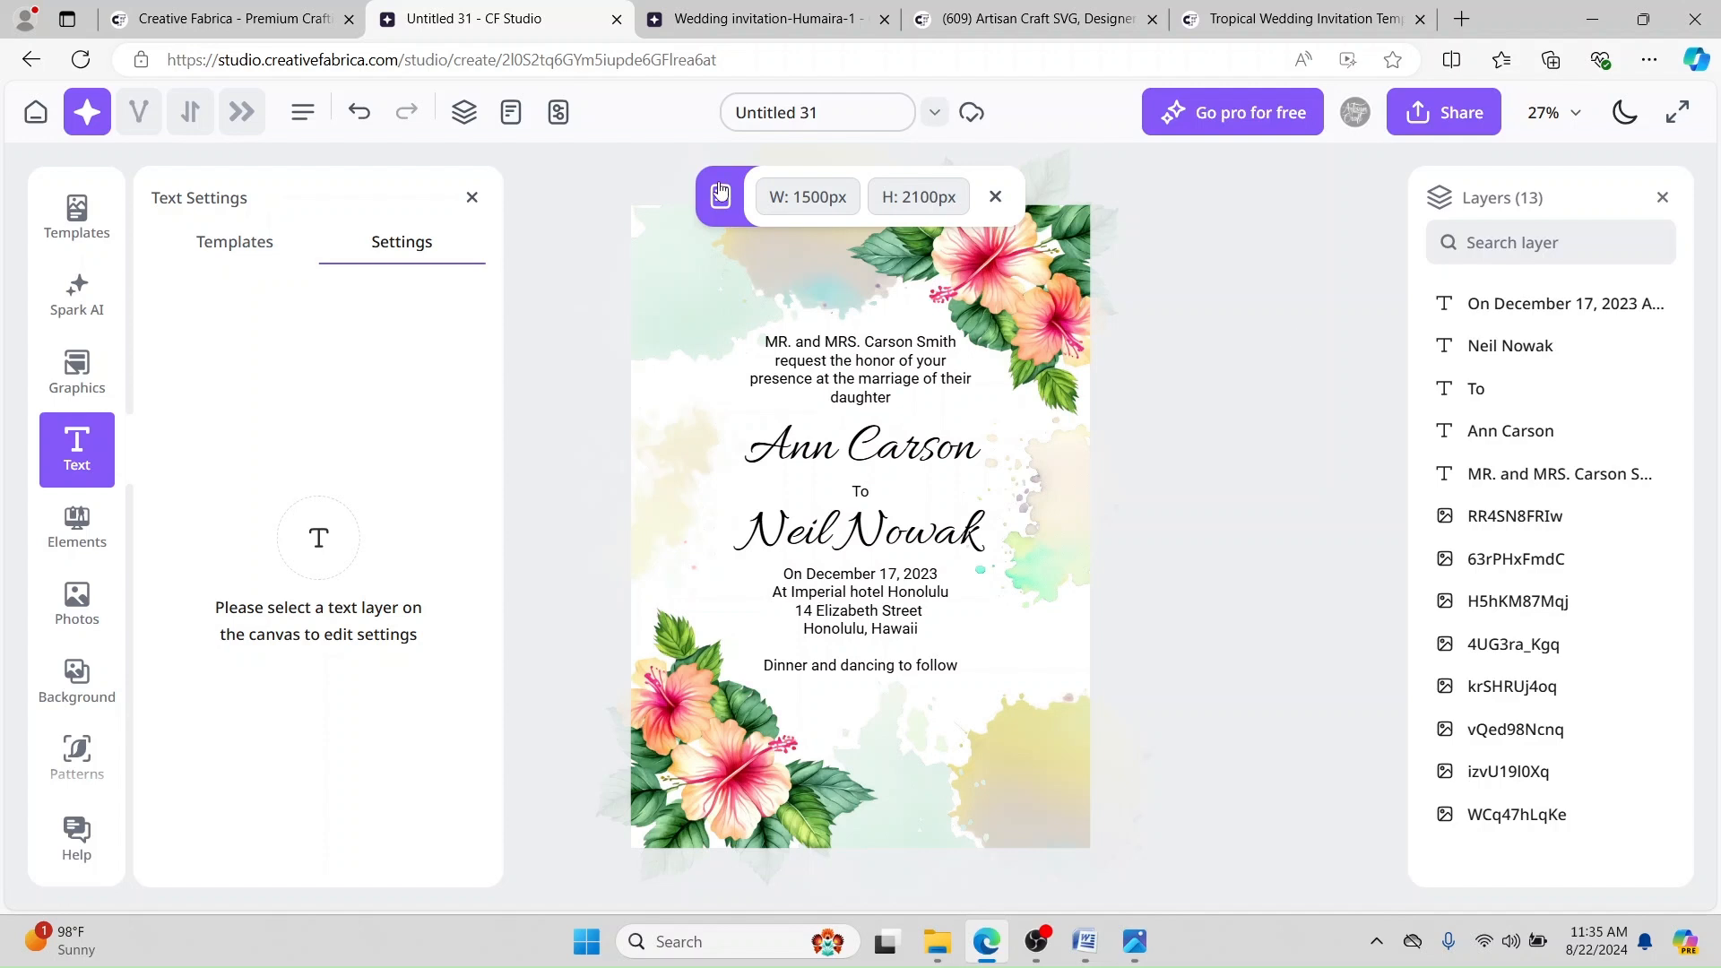
Step: Close Text Settings and compare the blank and finished tropical invitation JPGs in Photos
{"action": "left_click", "coordinate": [472, 197]}
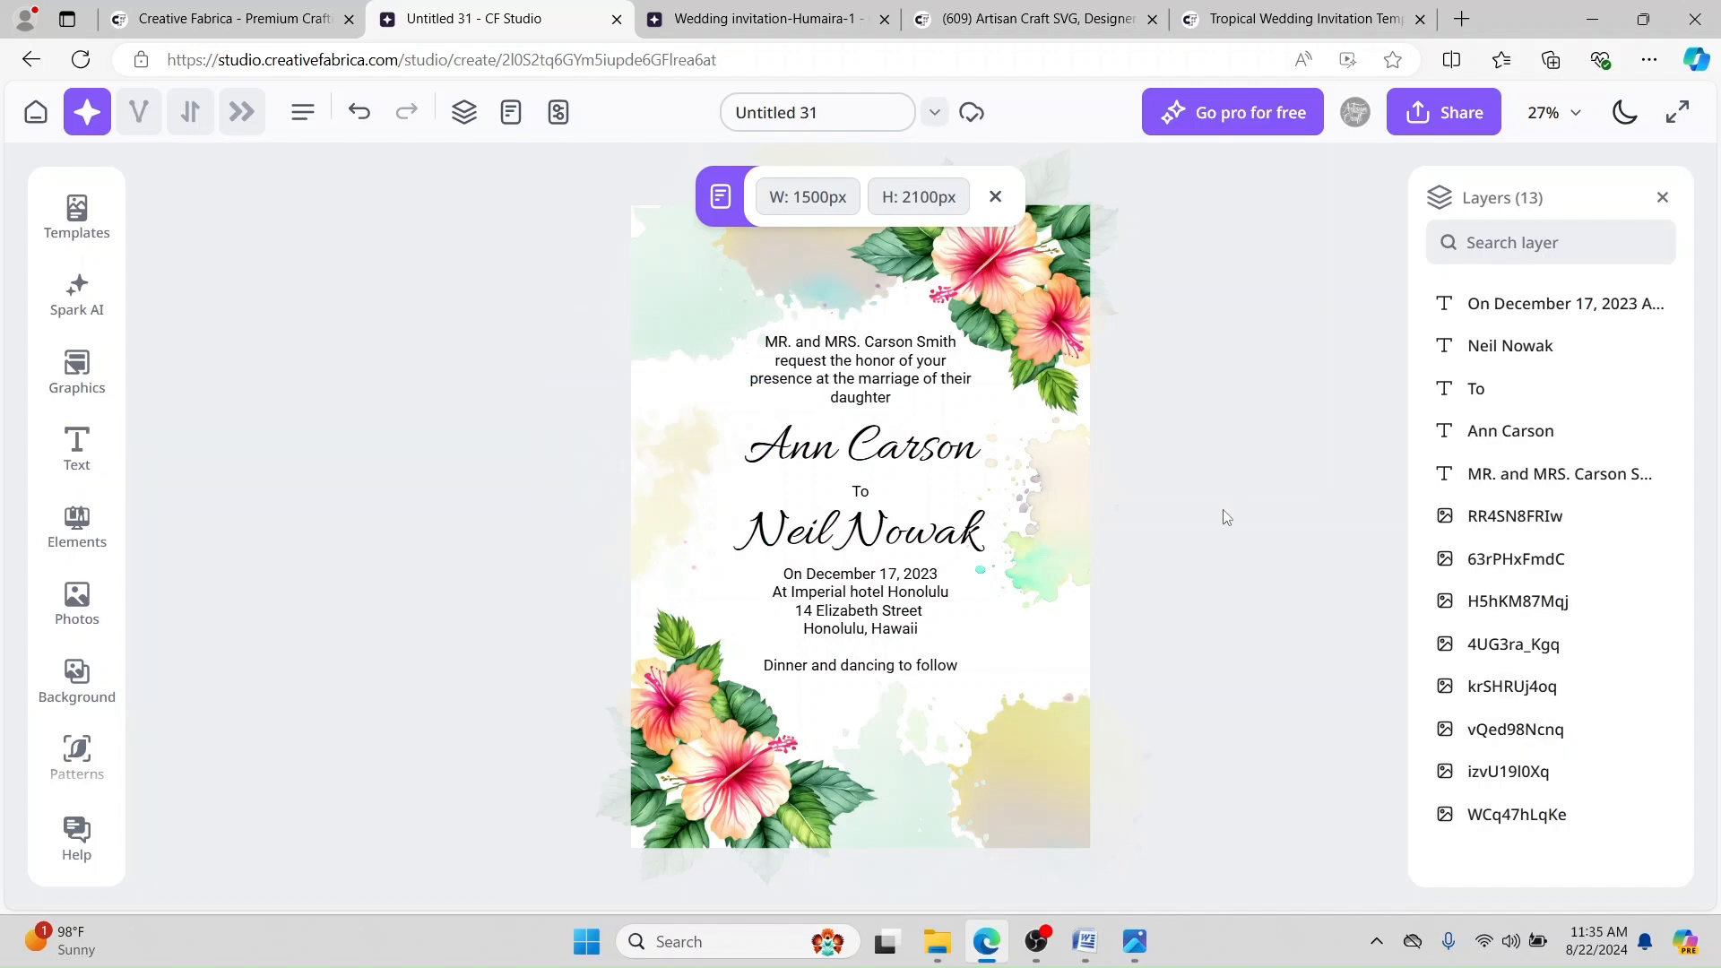
{"action": "left_click", "coordinate": [803, 18]}
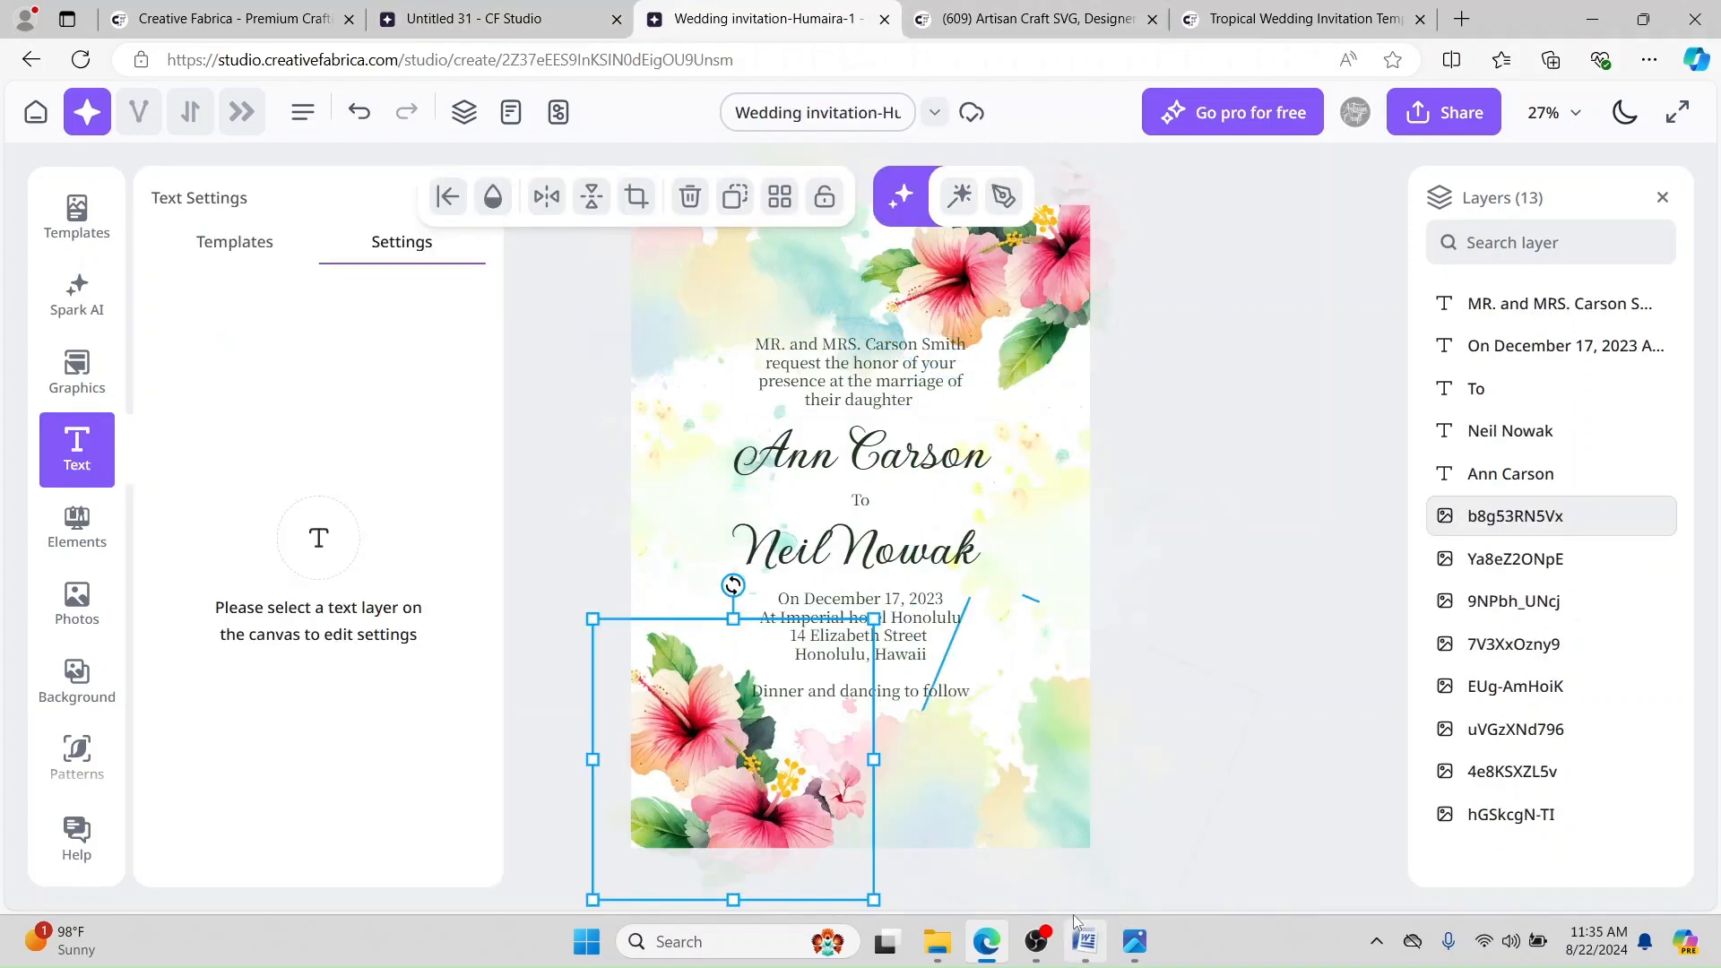
{"action": "left_click", "coordinate": [1135, 941]}
{"action": "left_click", "coordinate": [1255, 832]}
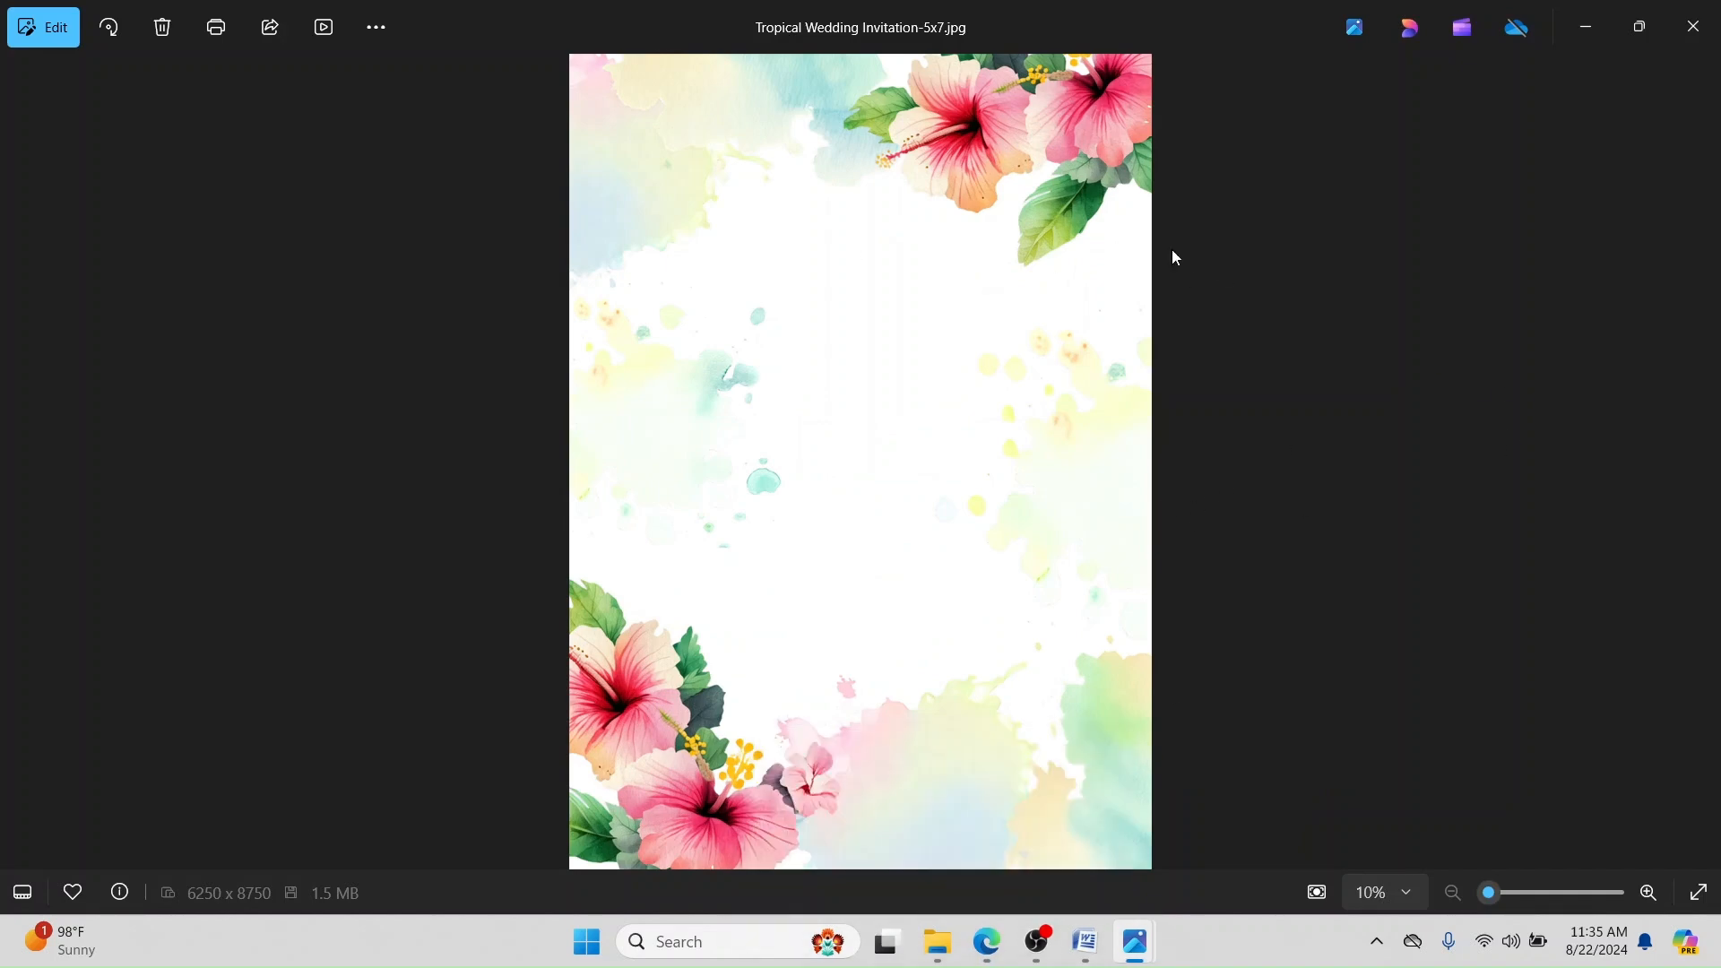
{"action": "mouse_move", "coordinate": [1132, 960]}
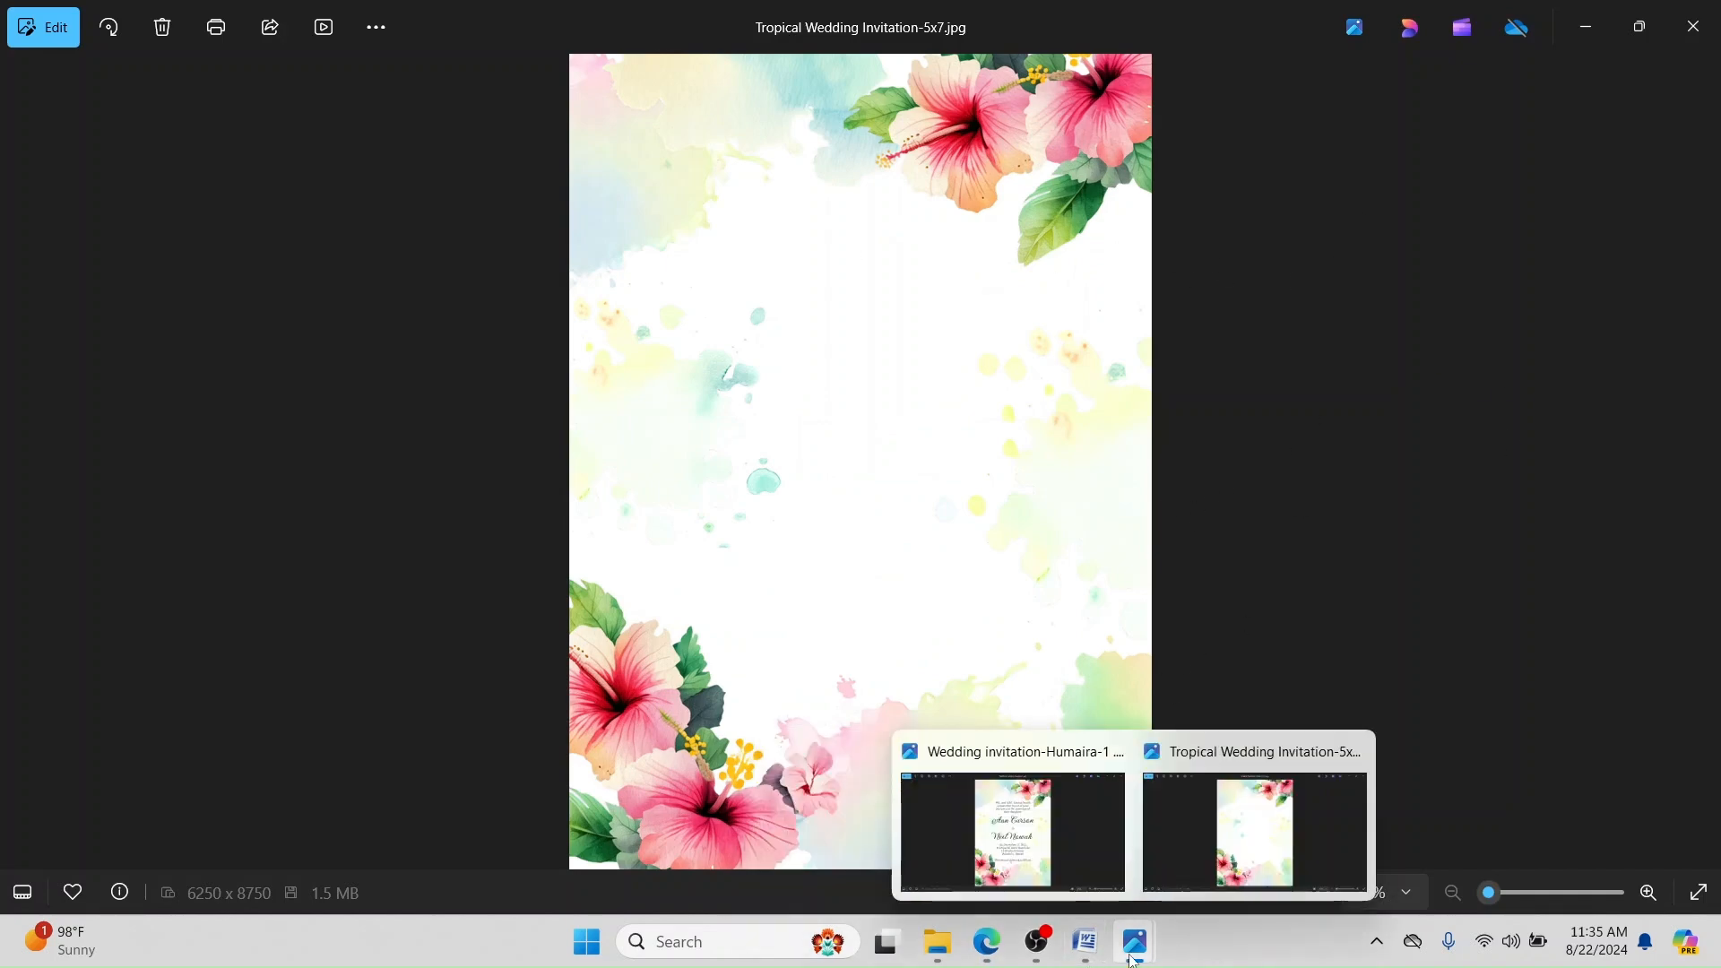
{"action": "left_click", "coordinate": [1013, 832]}
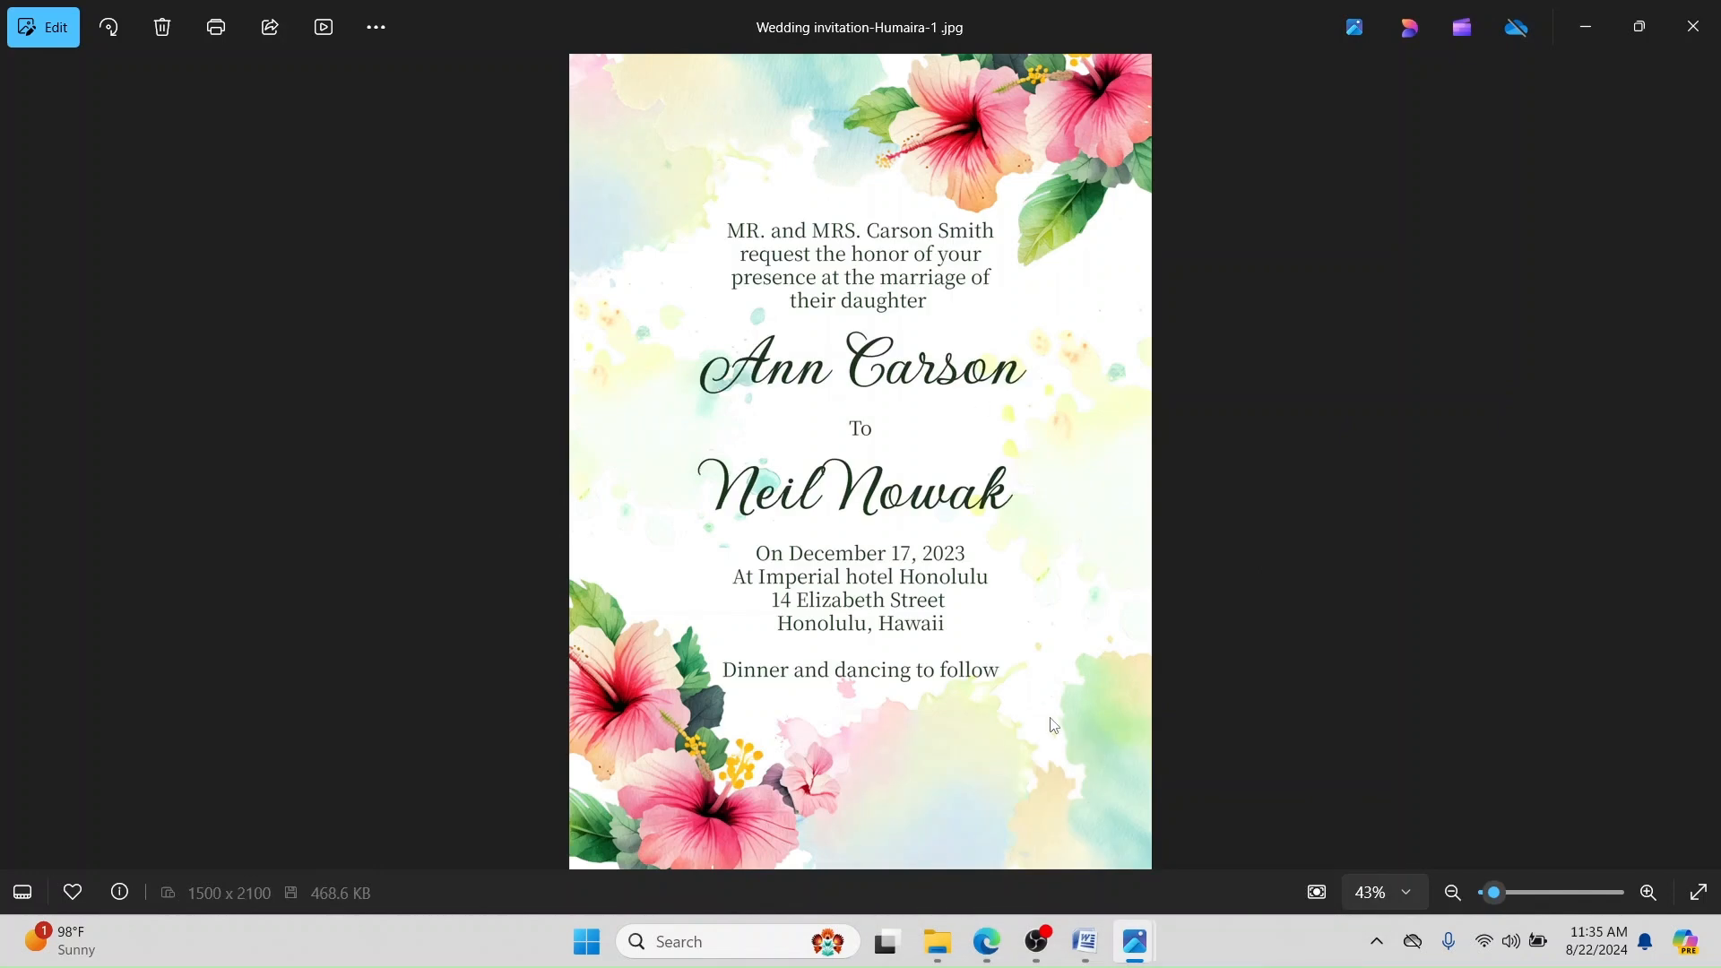
{"action": "mouse_move", "coordinate": [982, 932]}
{"action": "left_click", "coordinate": [989, 832]}
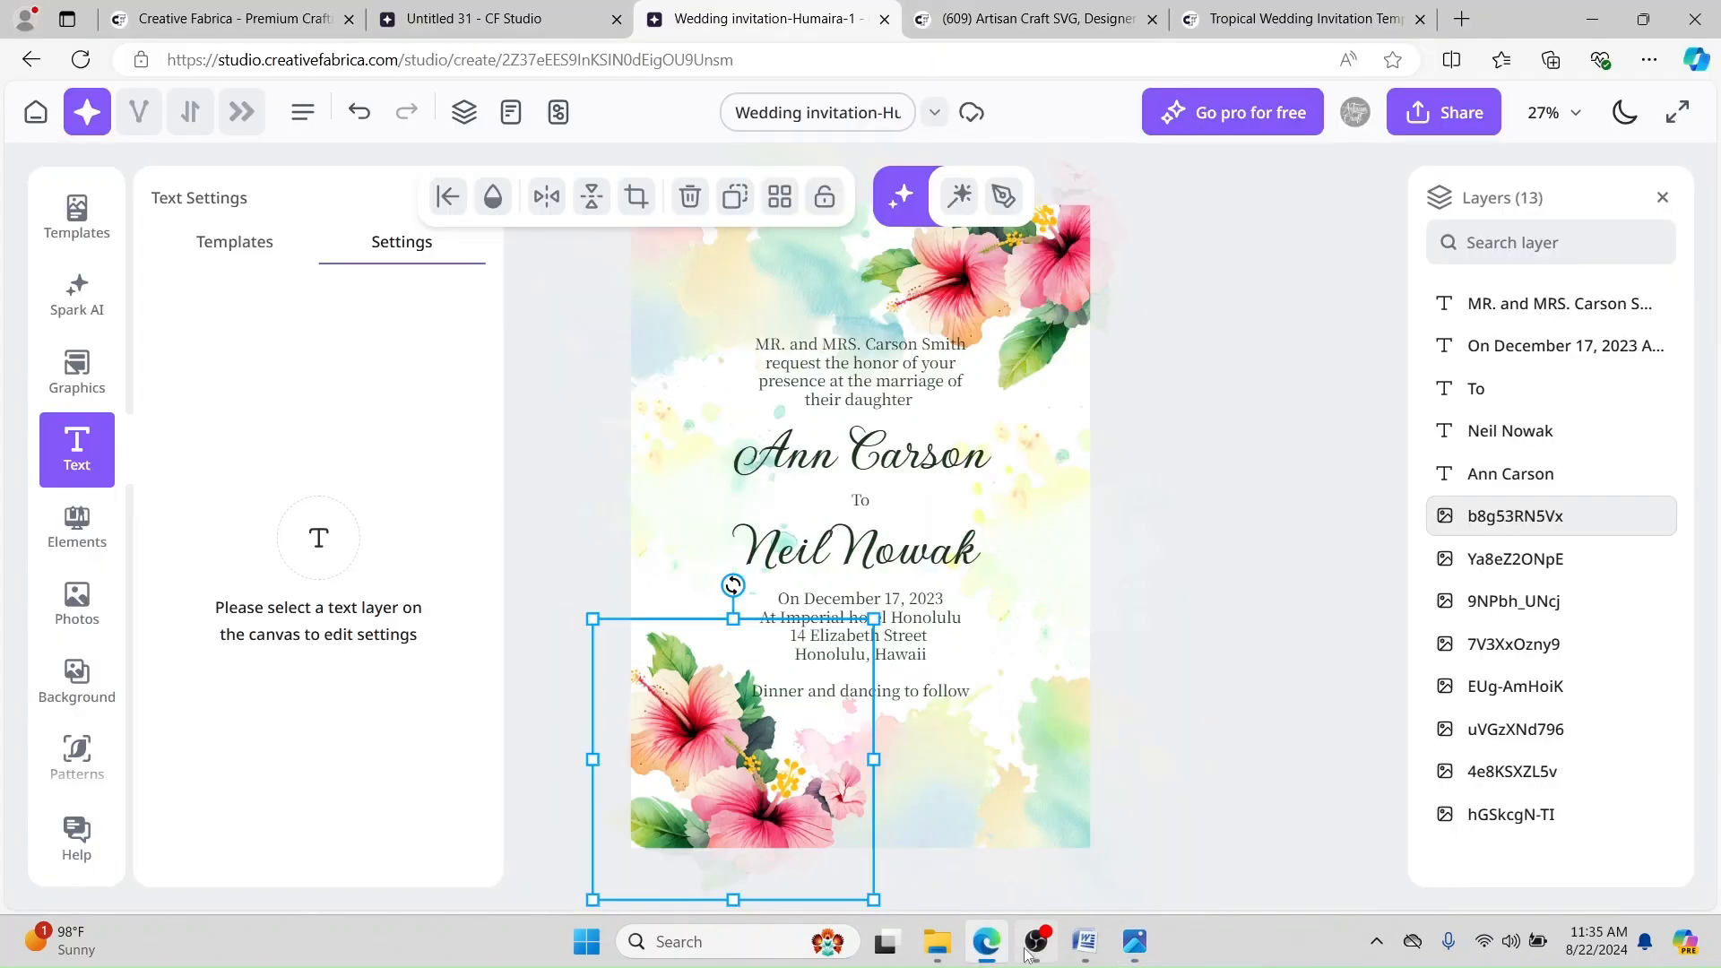
Step: Enlarge the top-right hibiscus cluster in Untitled 31 and nudge it slightly up and right
{"action": "left_click", "coordinate": [1309, 447]}
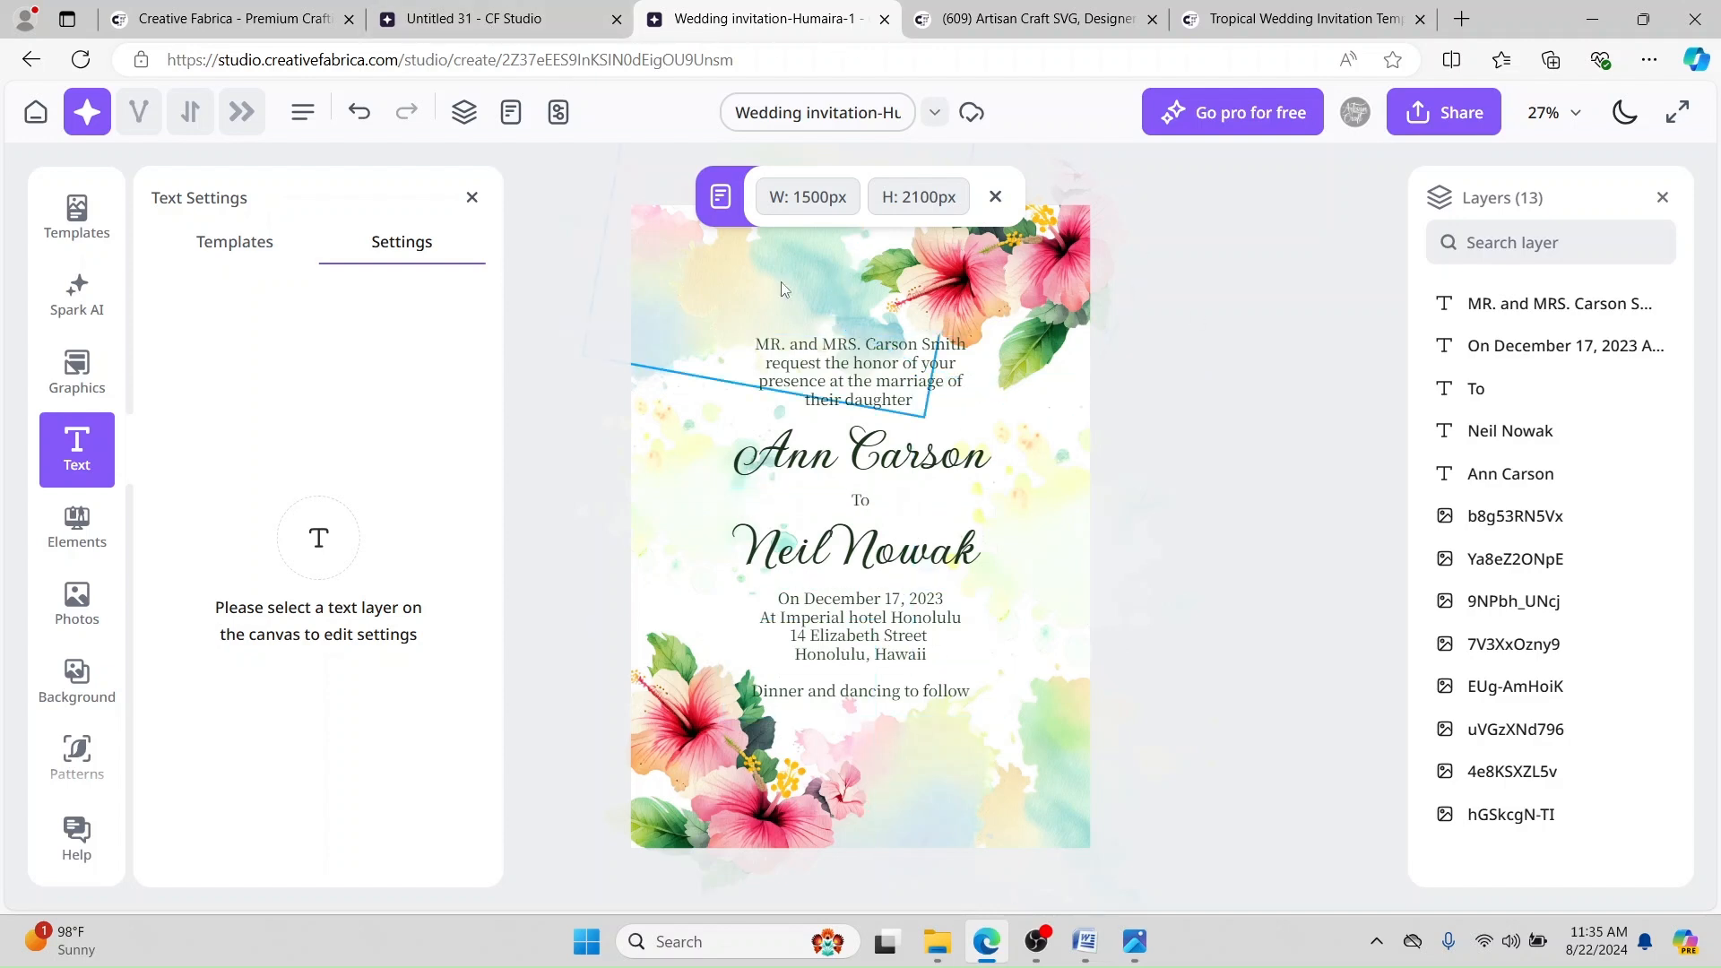
{"action": "left_click", "coordinate": [475, 18]}
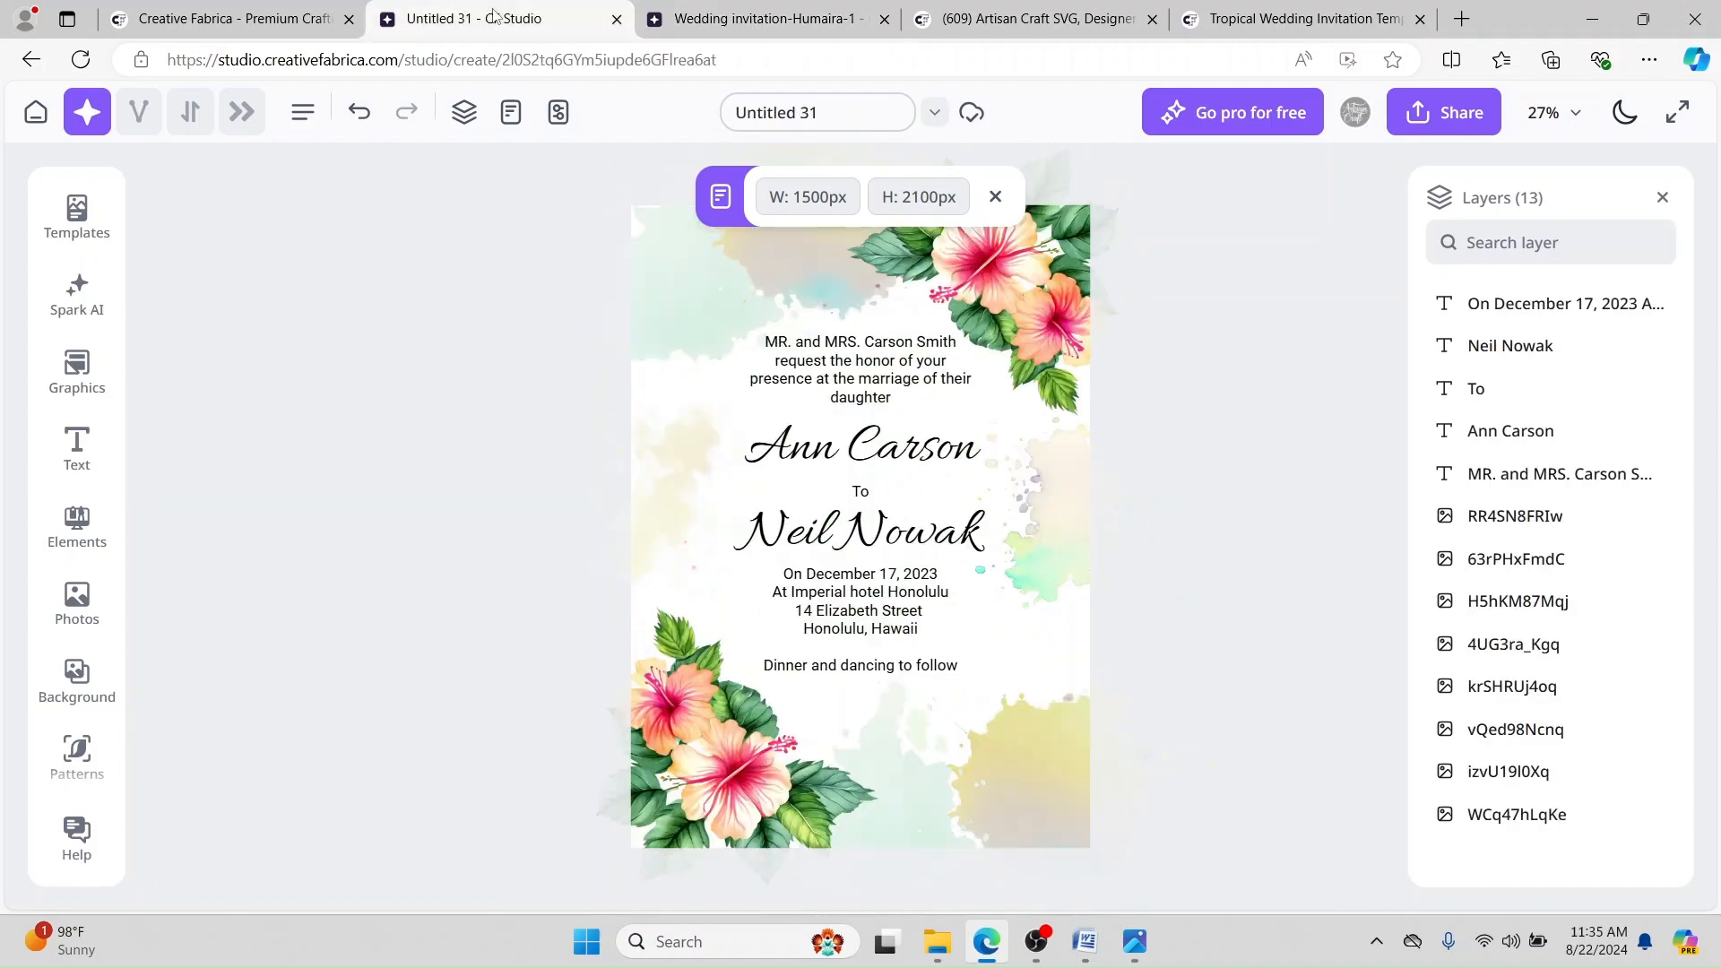
{"action": "left_click", "coordinate": [979, 305]}
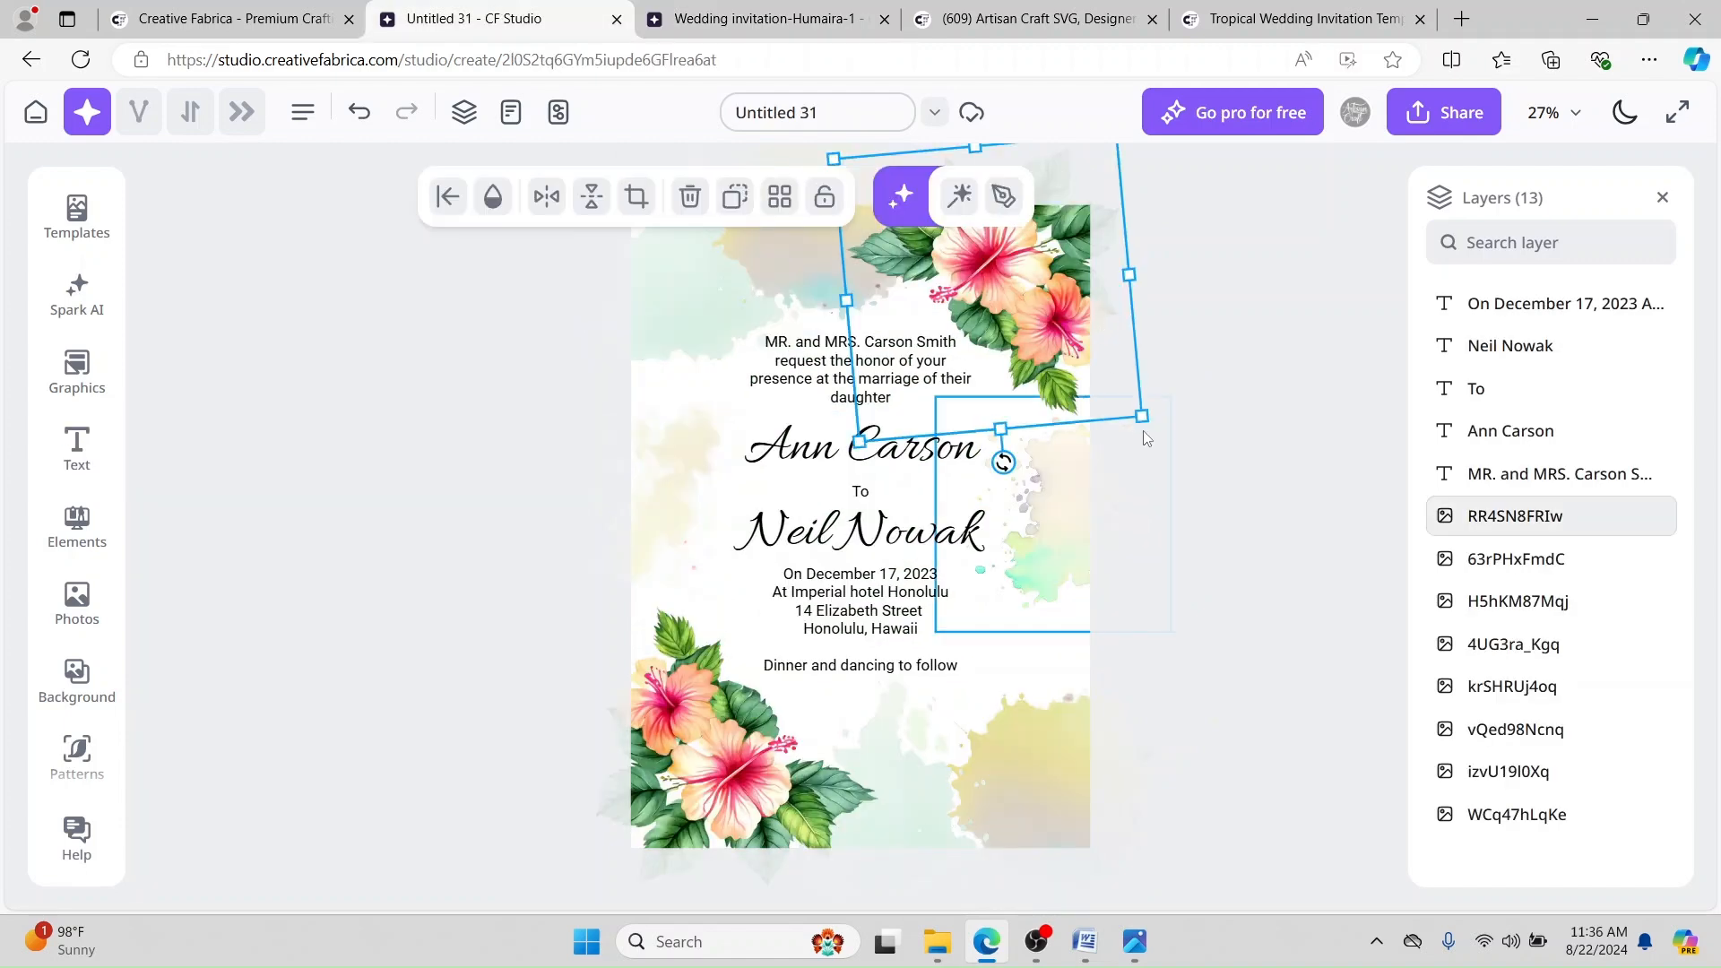
{"action": "left_click_drag", "start_coordinate": [1142, 416], "coordinate": [1161, 432]}
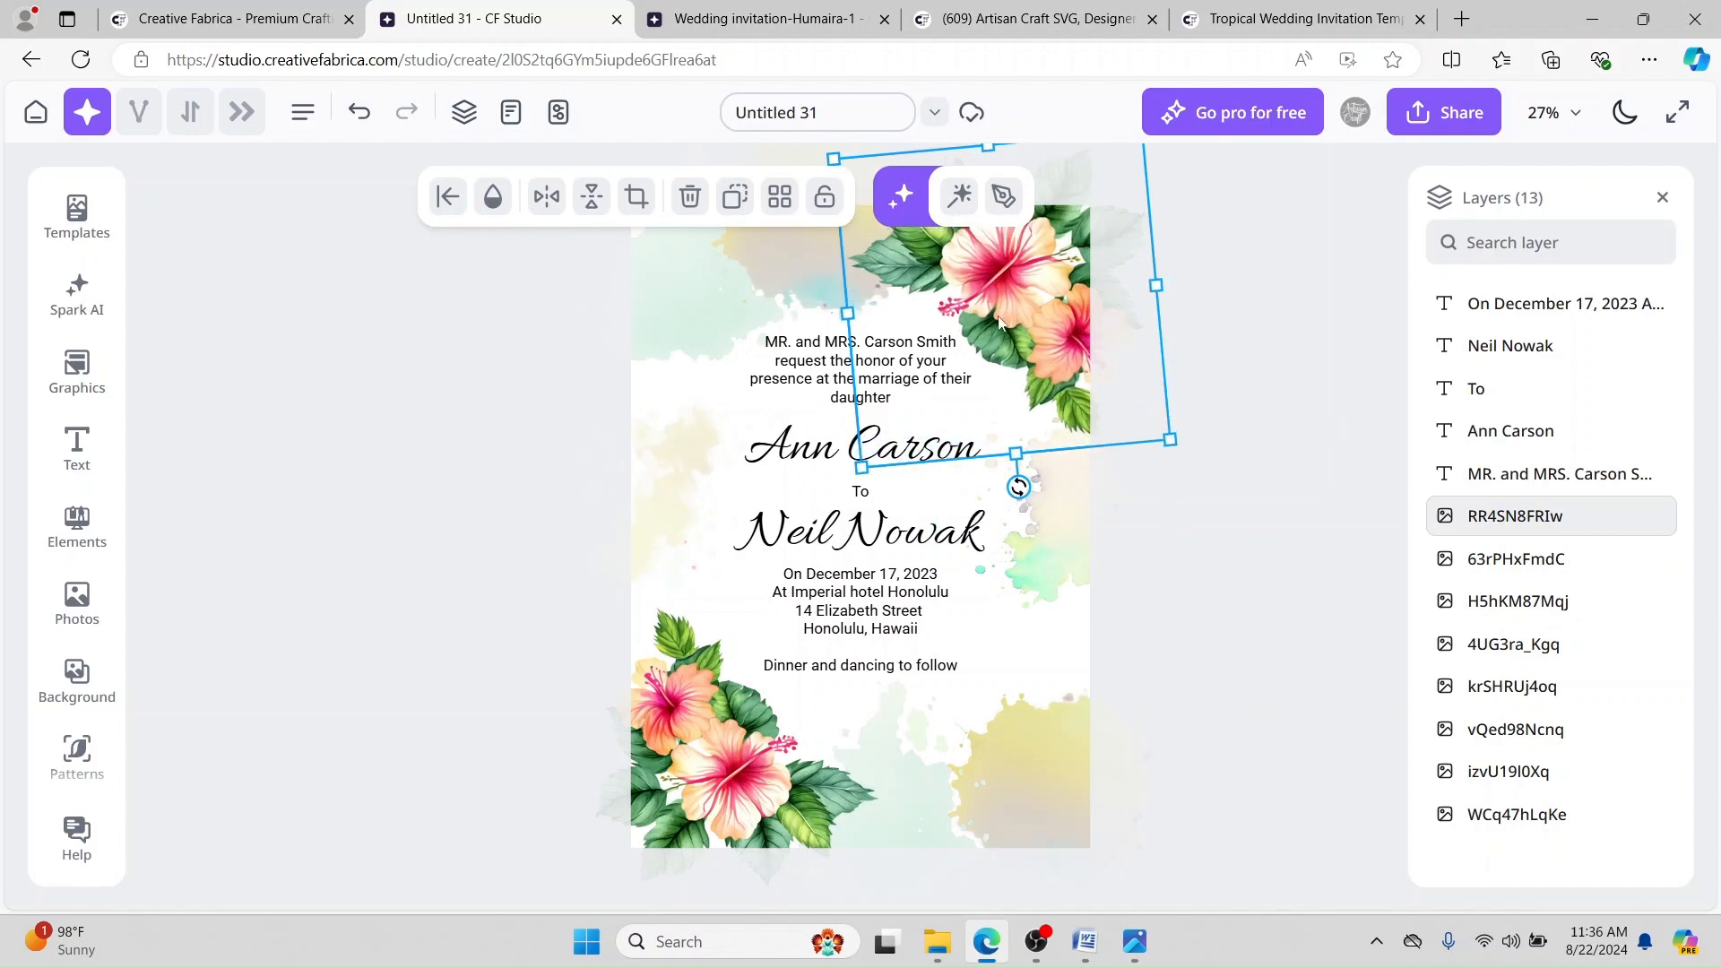
{"action": "left_click_drag", "start_coordinate": [992, 285], "coordinate": [1002, 280]}
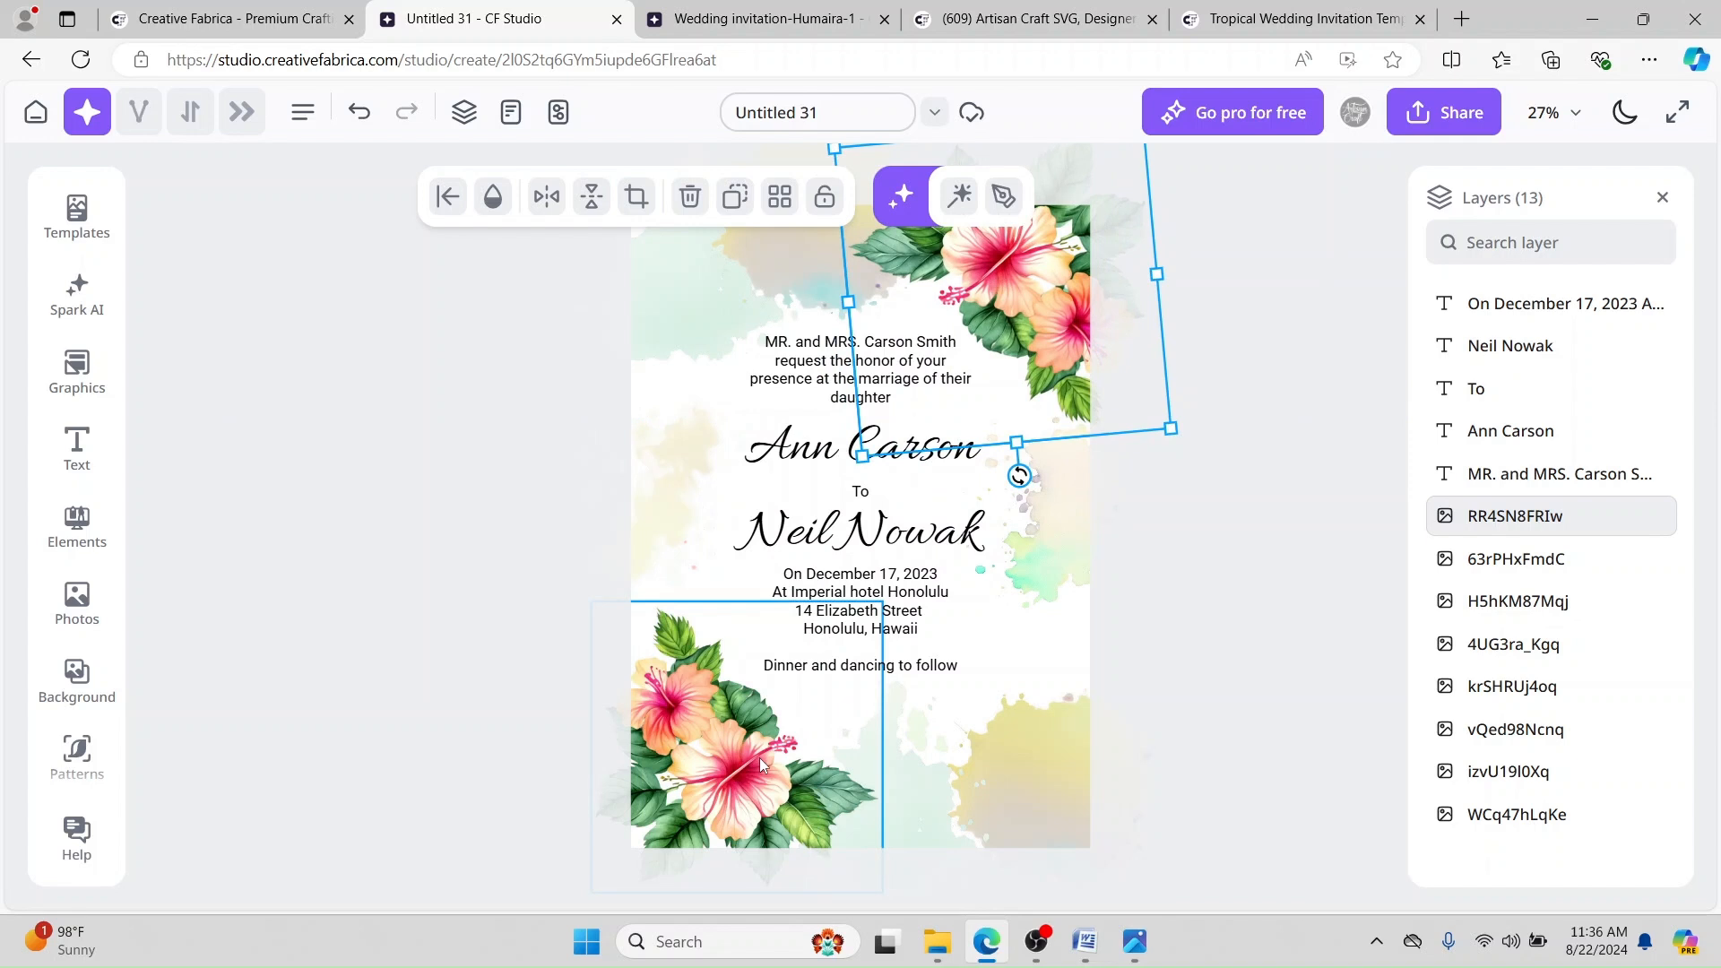
{"action": "left_click", "coordinate": [1313, 451]}
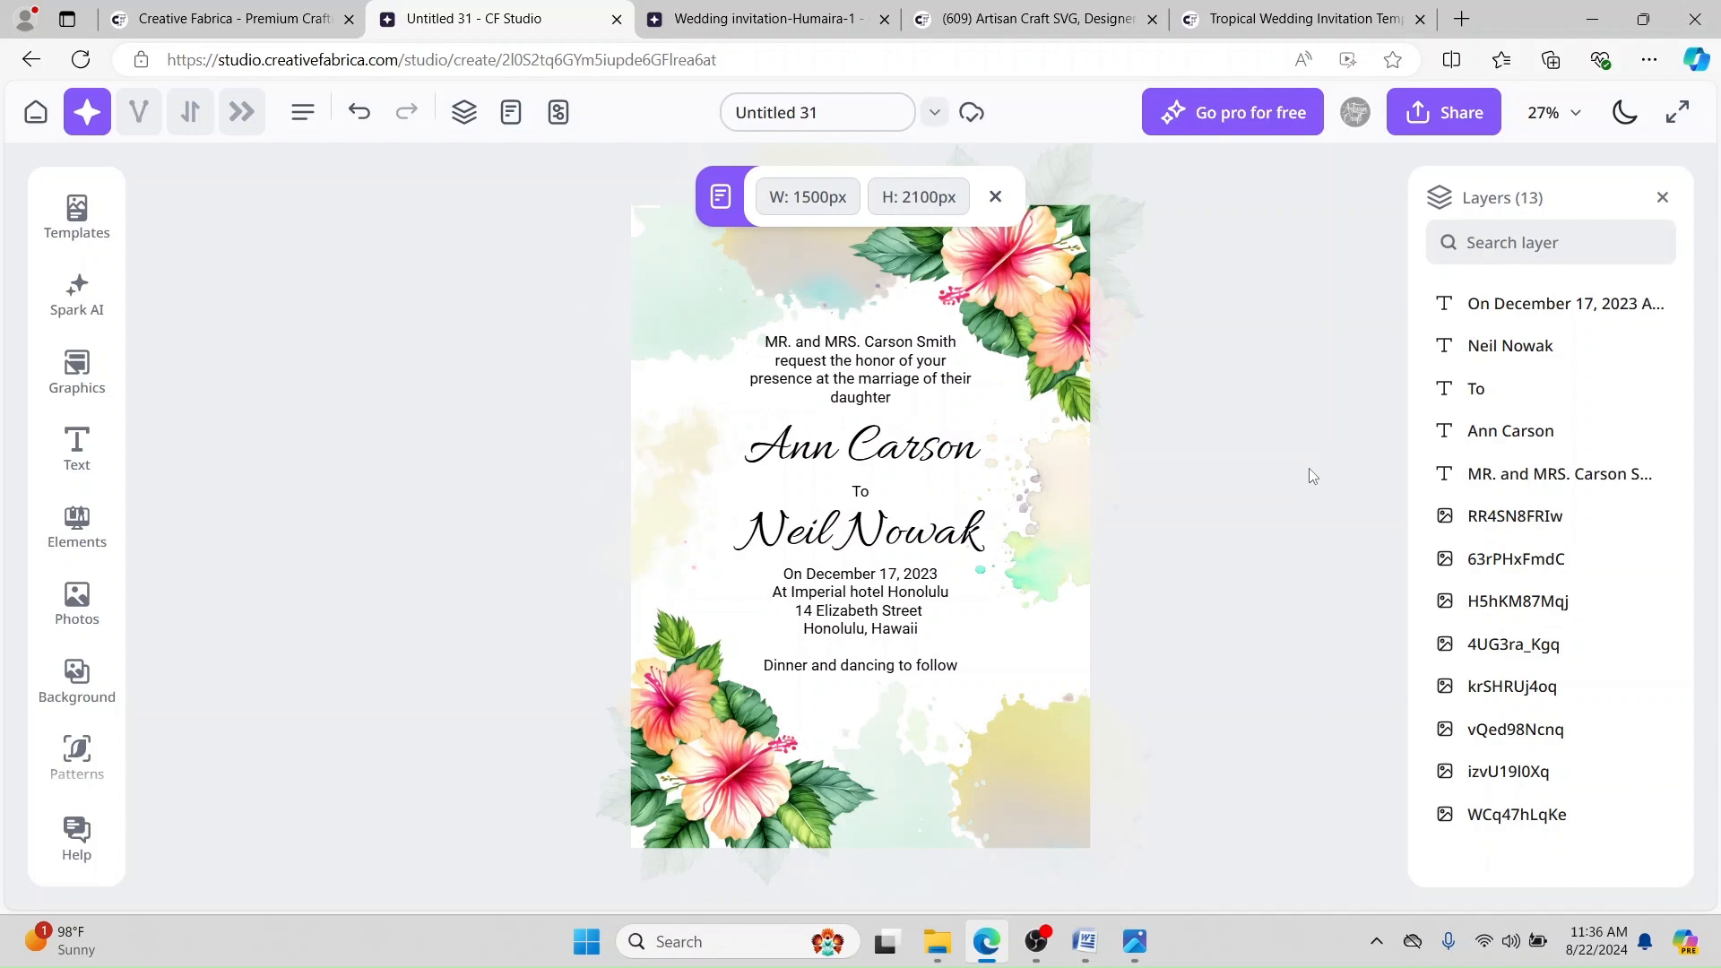
{"action": "left_click", "coordinate": [628, 296]}
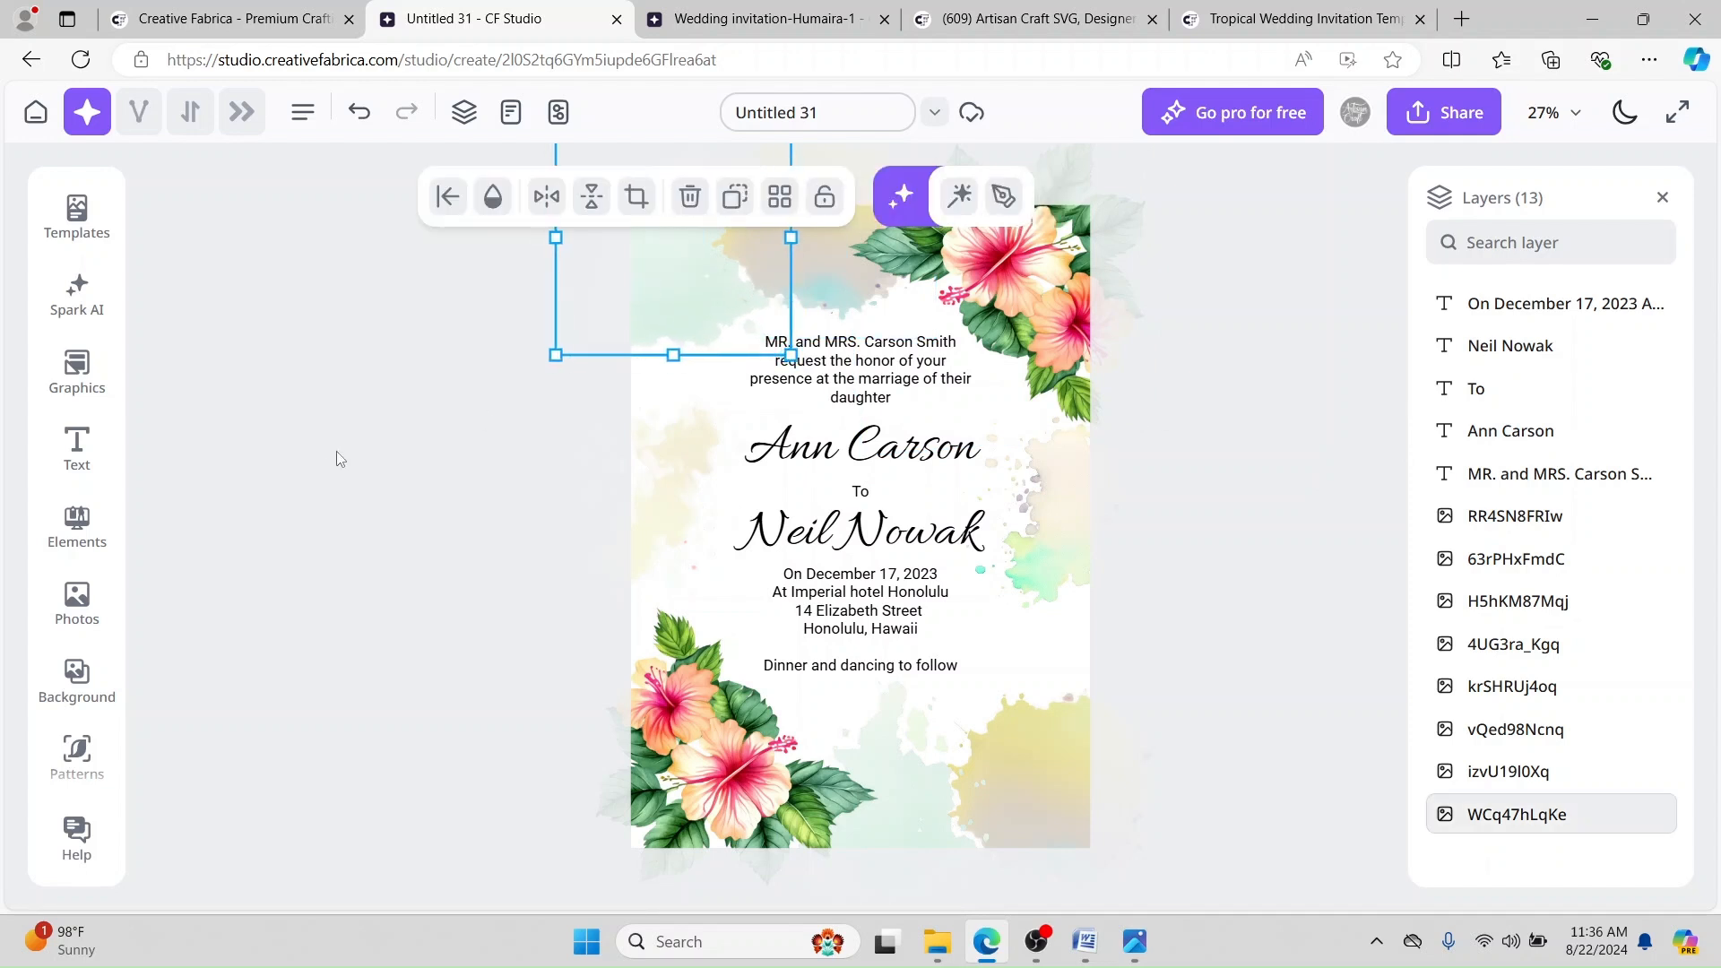
{"action": "left_click", "coordinate": [408, 465]}
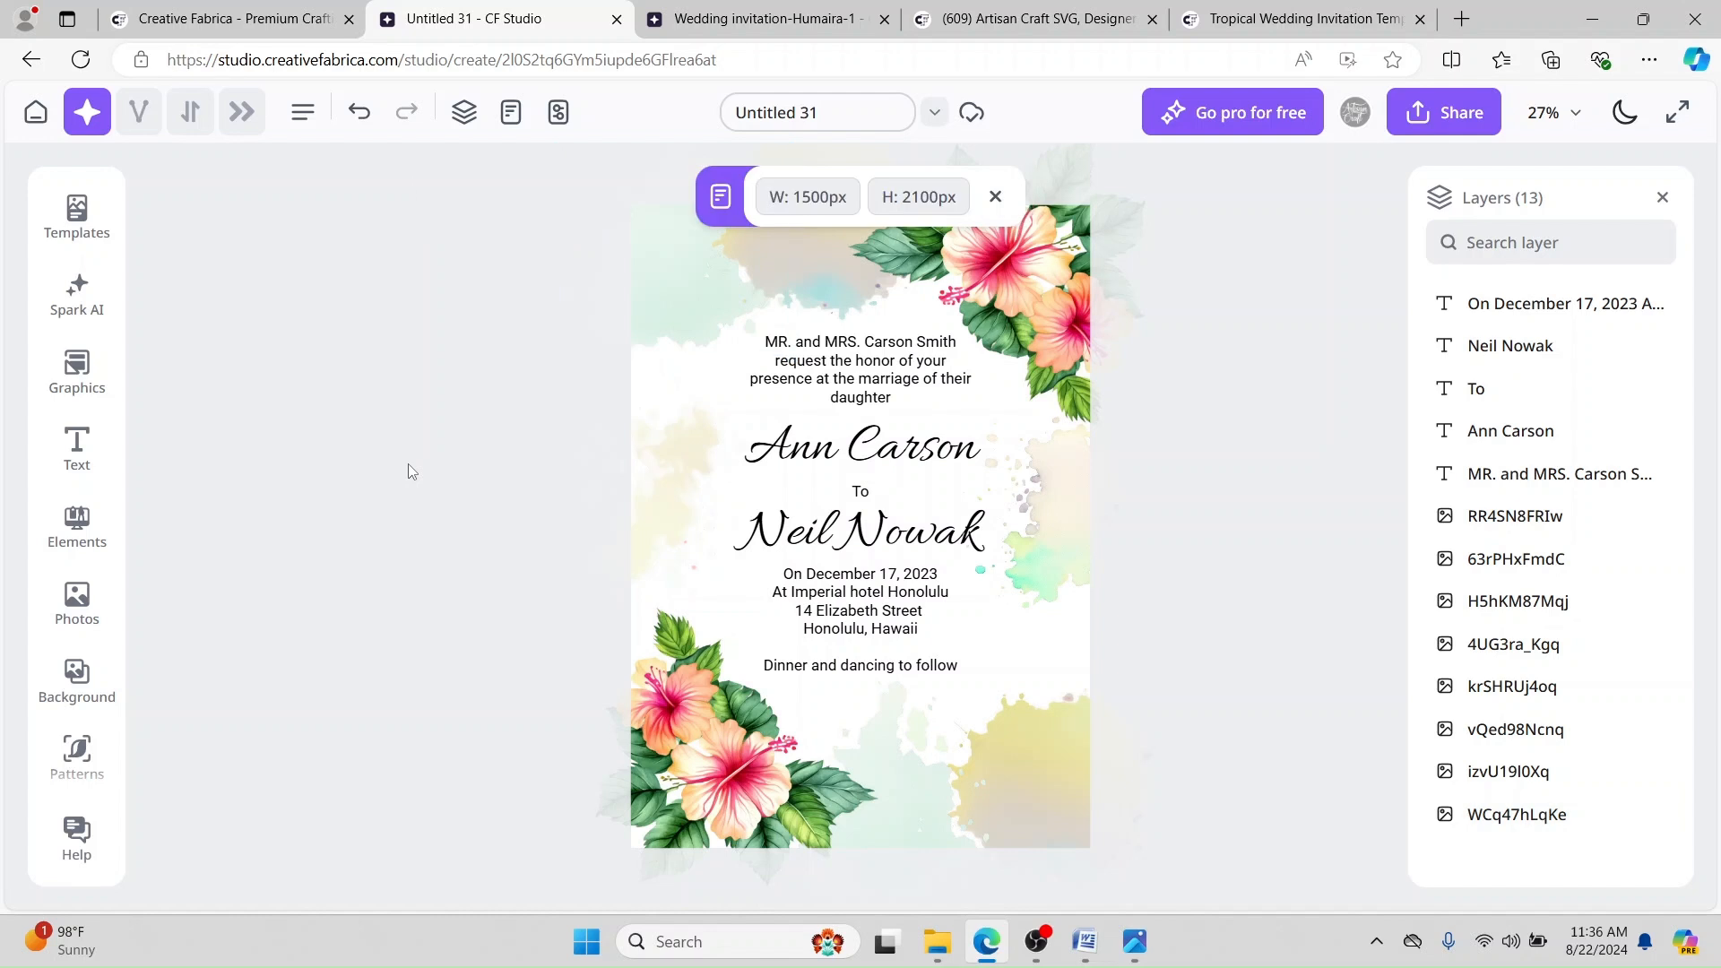